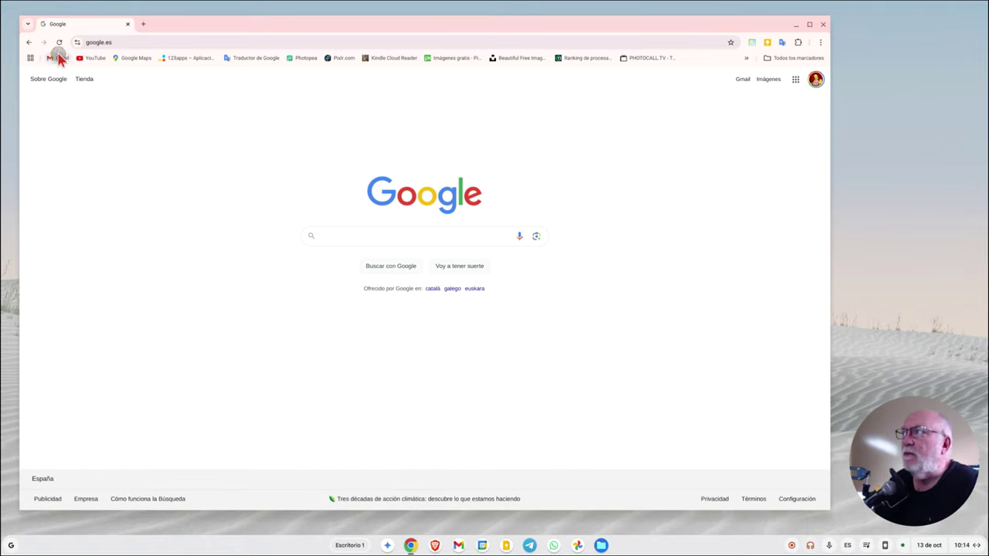
Open Gmail from the bookmarks bar and star the Información DIGI email from Cambio de Titular.
click(57, 57)
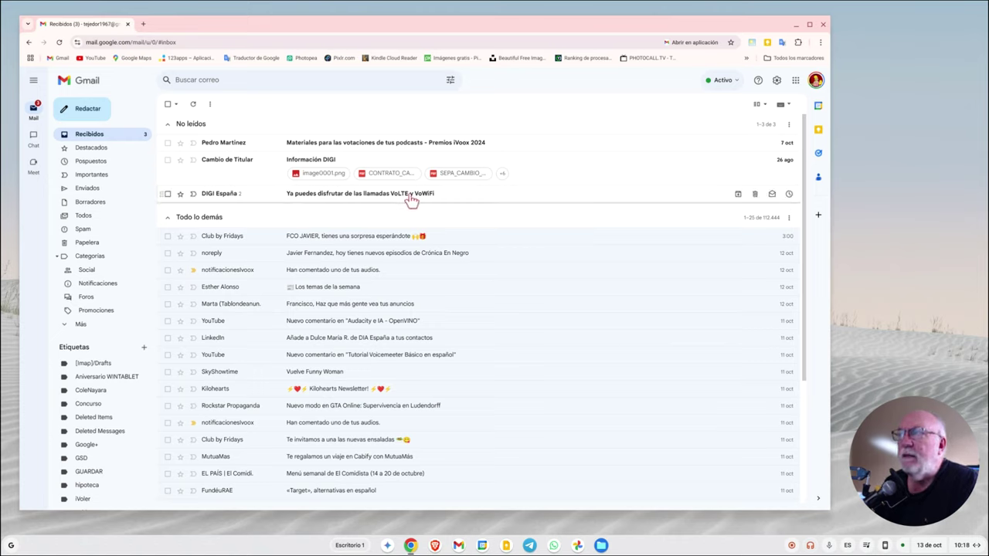
mouse_move(464, 159)
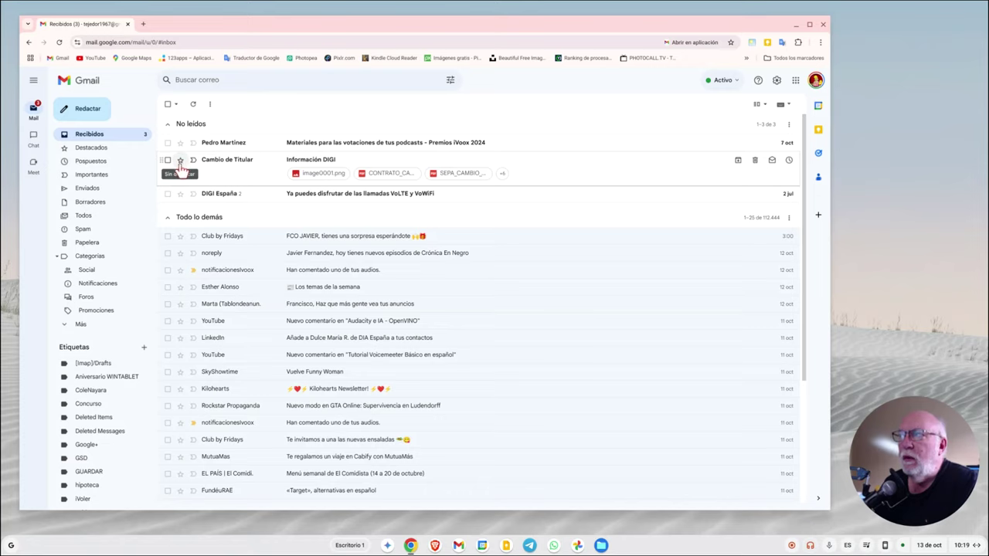
click(180, 161)
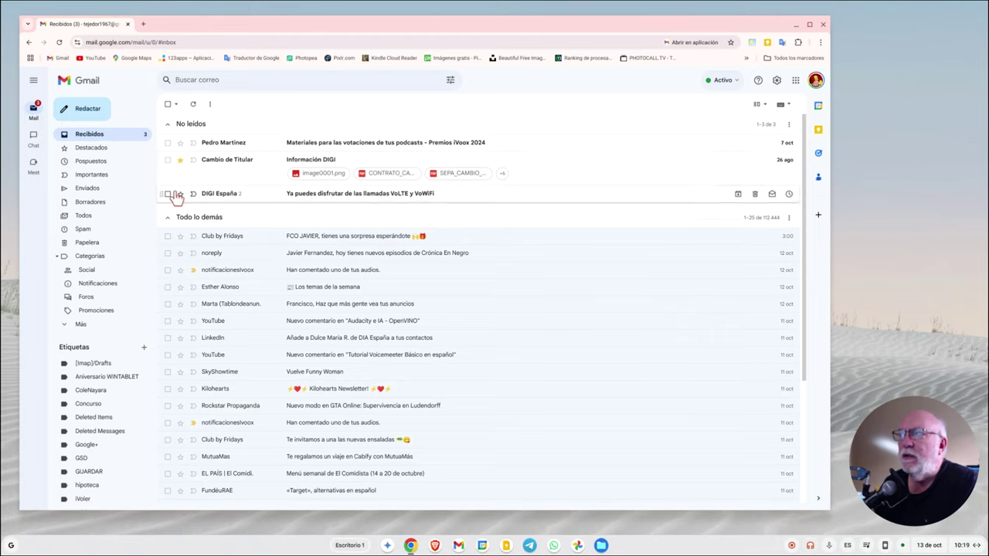
click(99, 155)
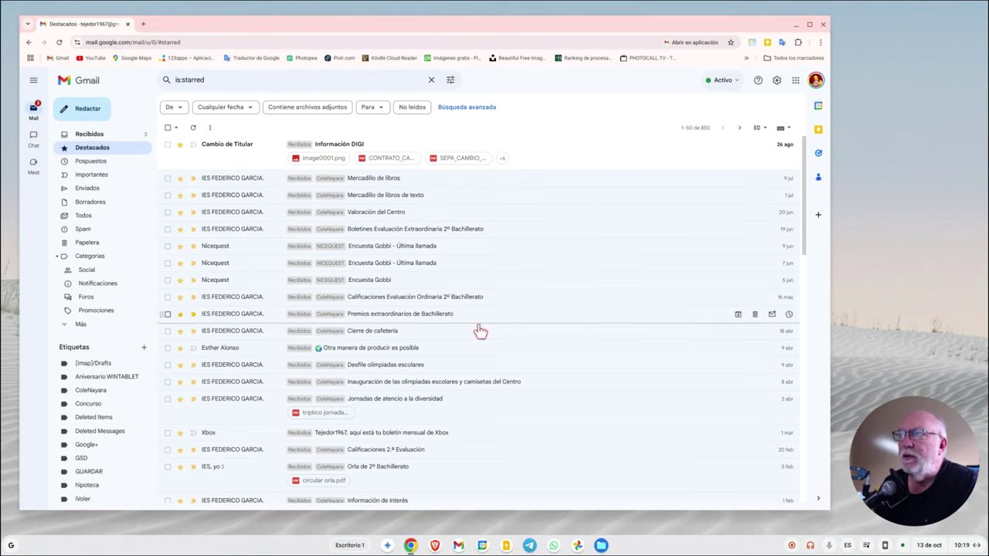
click(91, 135)
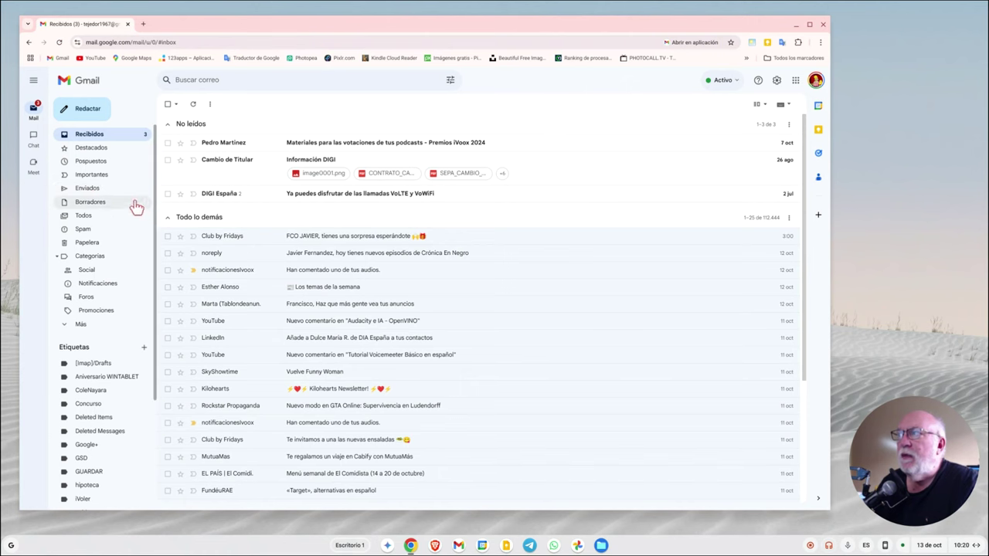
click(94, 190)
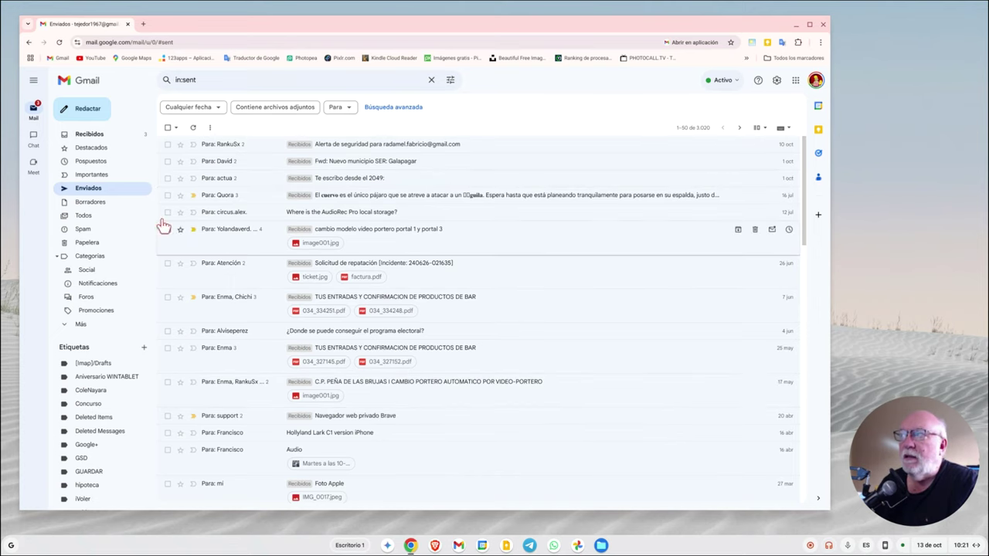
click(97, 134)
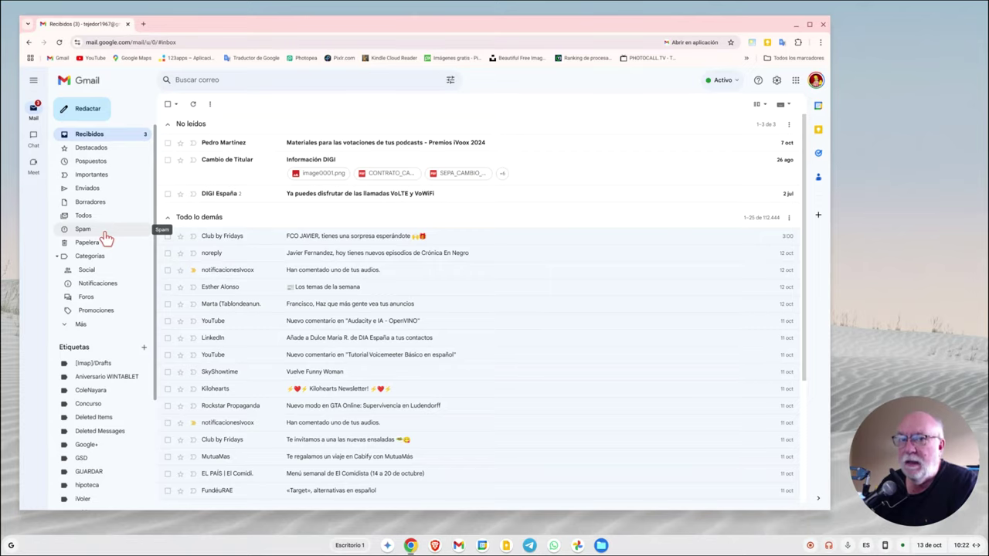
click(105, 235)
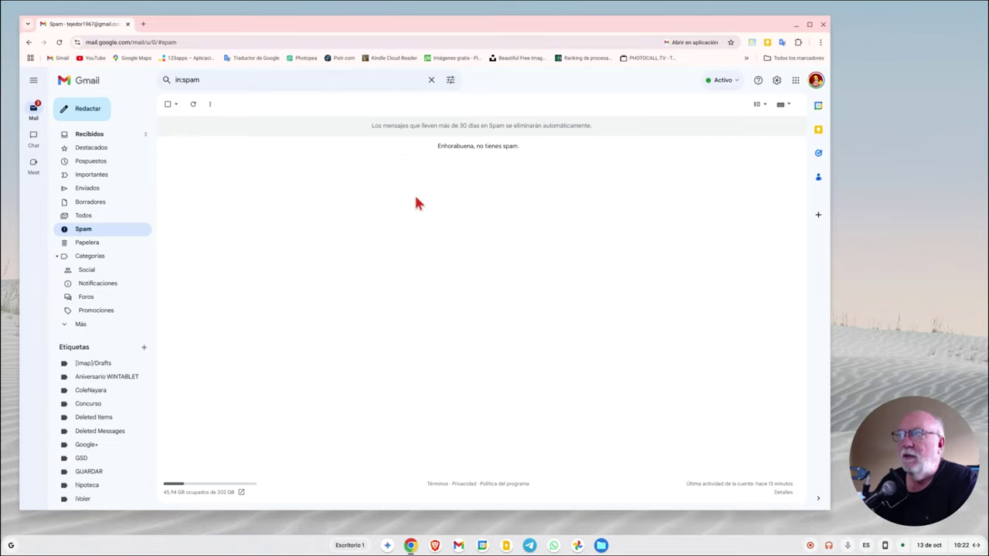
click(80, 244)
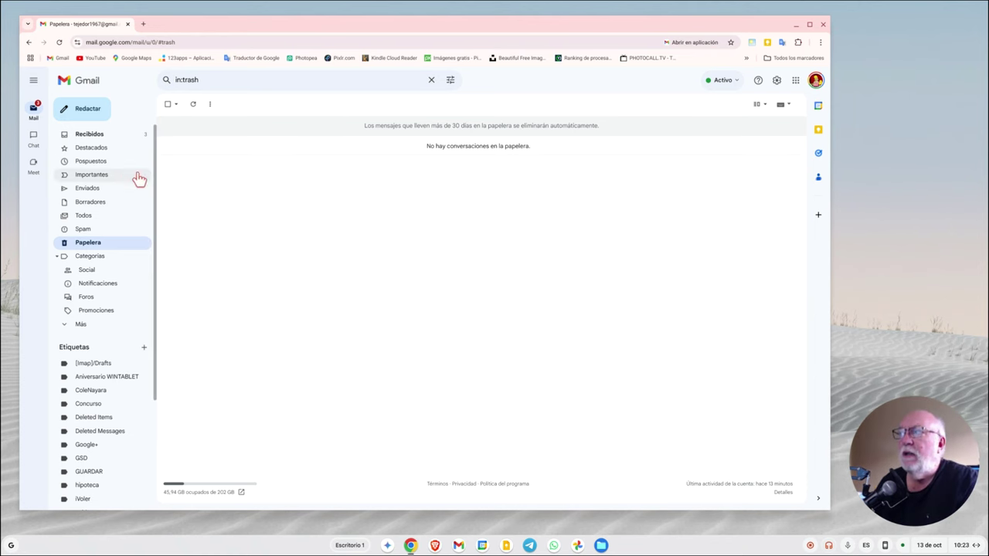
click(93, 136)
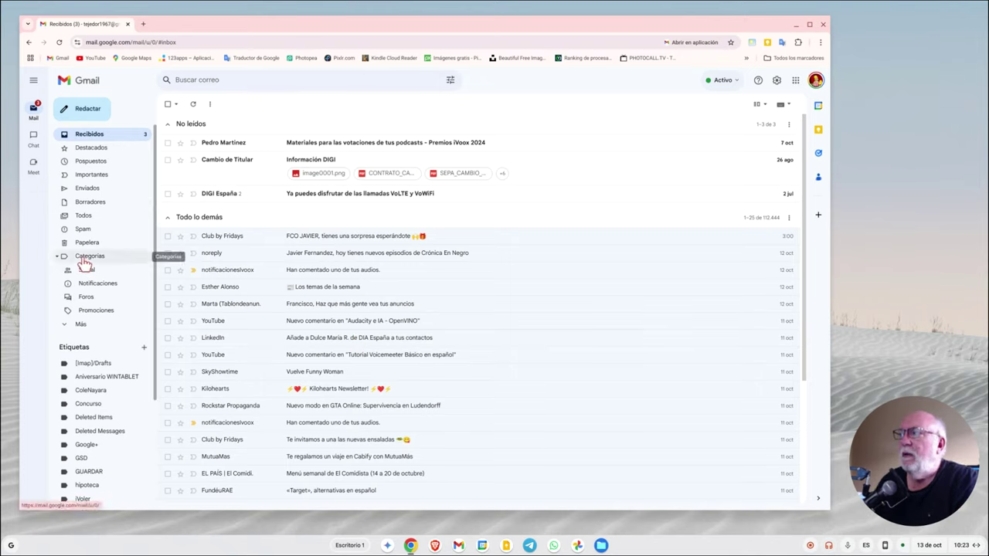
click(81, 328)
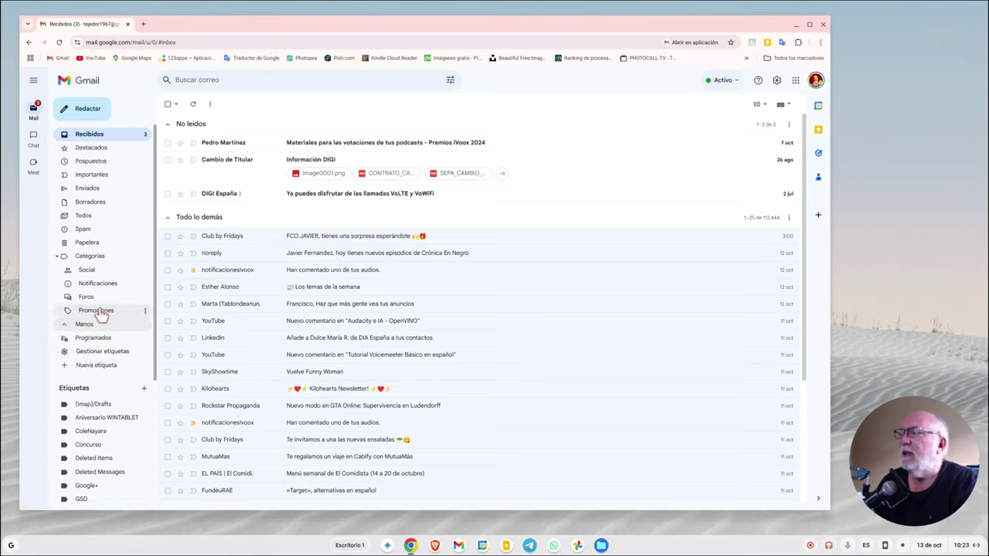
click(96, 324)
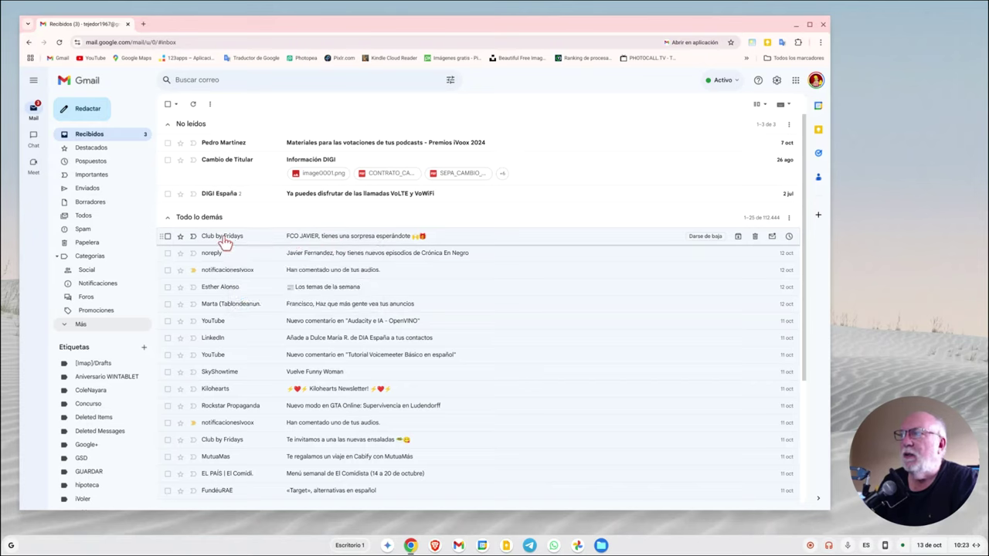
mouse_move(401, 237)
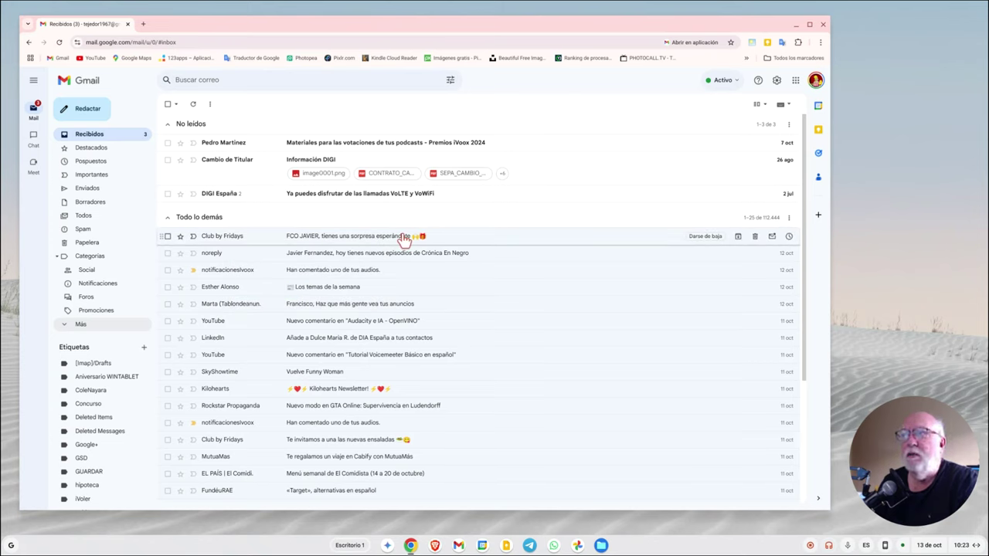
Open the Club by Fridays surprise email, scroll down through it, then back toward the top.
click(540, 236)
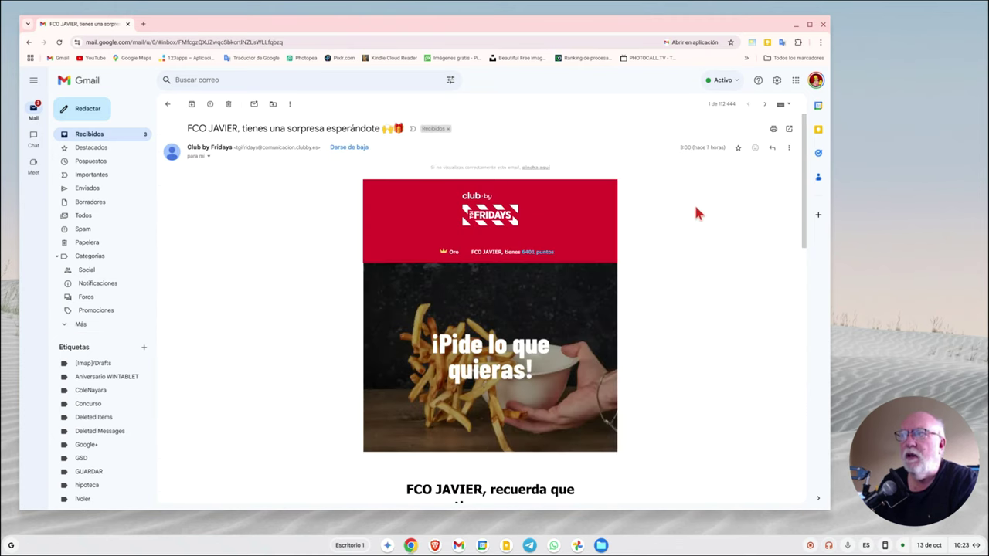
scroll(724, 247, down, 1)
scroll(719, 253, down, 1)
scroll(714, 261, down, 2)
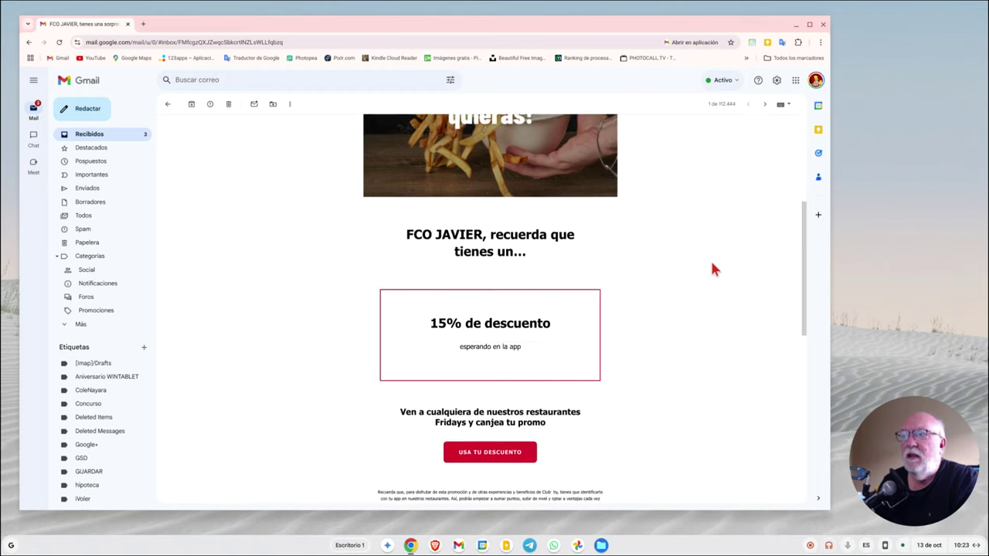
scroll(709, 268, down, 1)
scroll(708, 270, down, 2)
scroll(699, 287, down, 1)
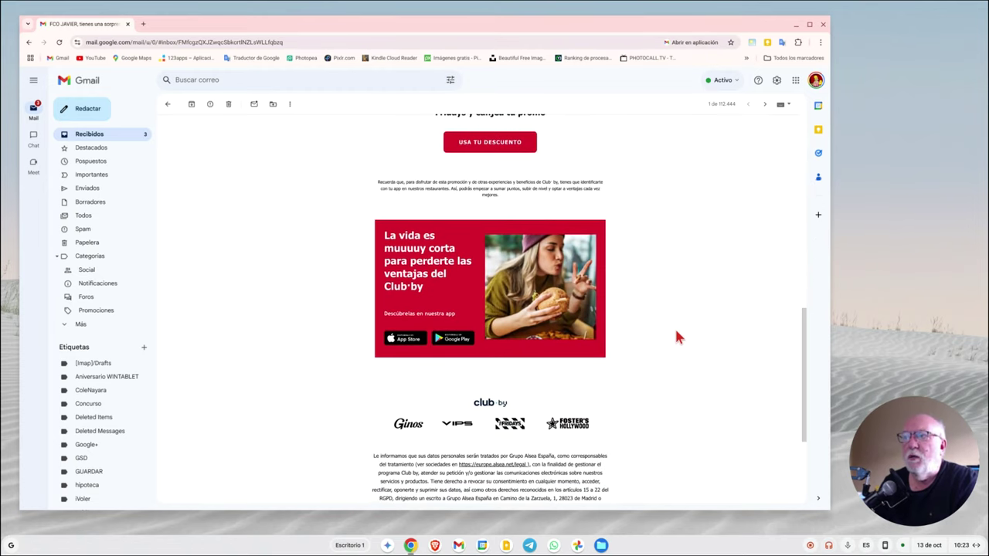
scroll(677, 336, down, 1)
scroll(676, 332, down, 1)
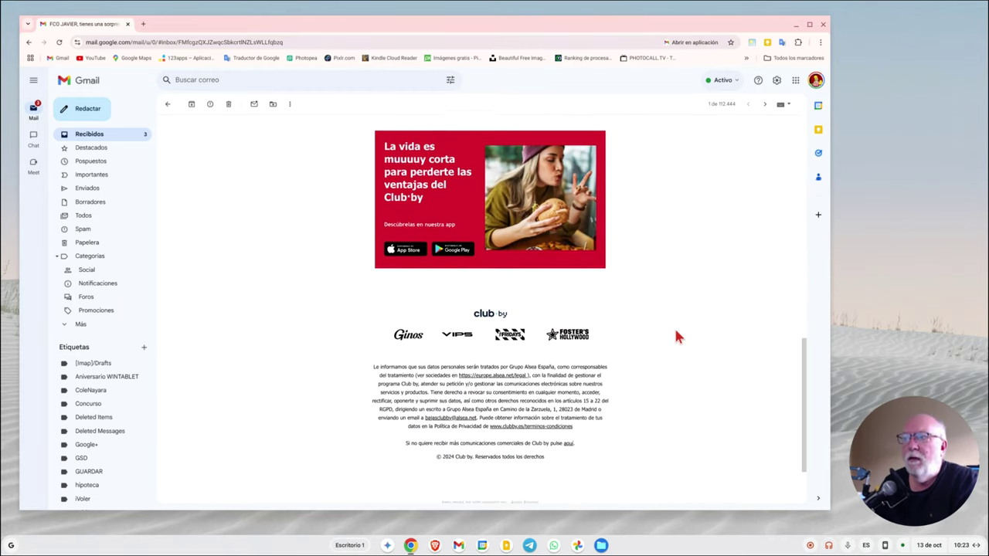
scroll(675, 332, down, 1)
scroll(677, 338, up, 2)
scroll(678, 338, up, 3)
scroll(678, 338, up, 3)
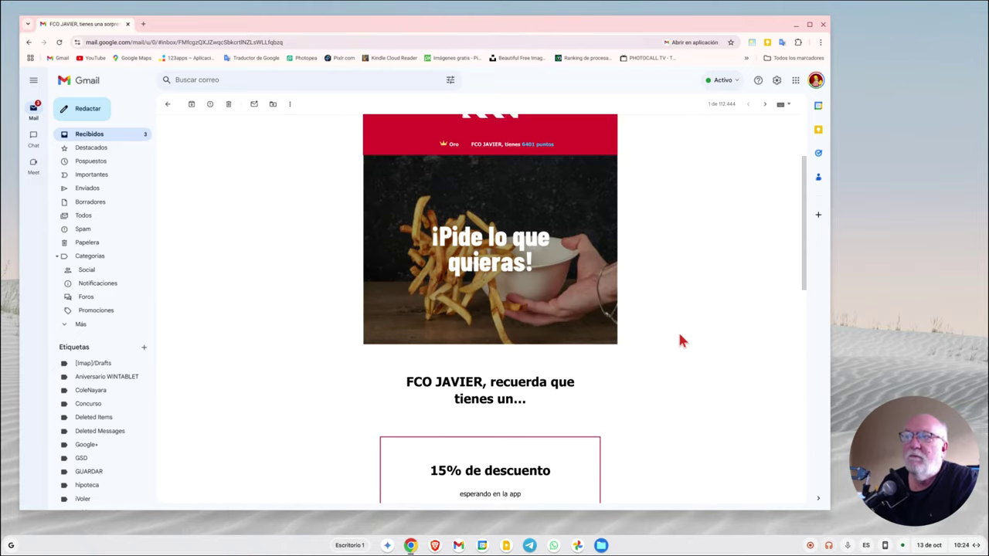
scroll(676, 338, up, 2)
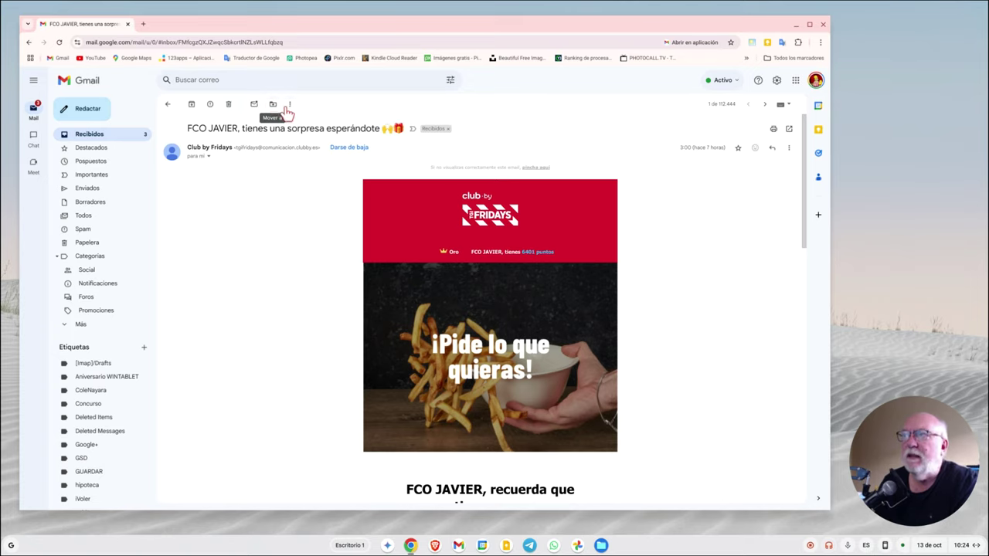
click(273, 105)
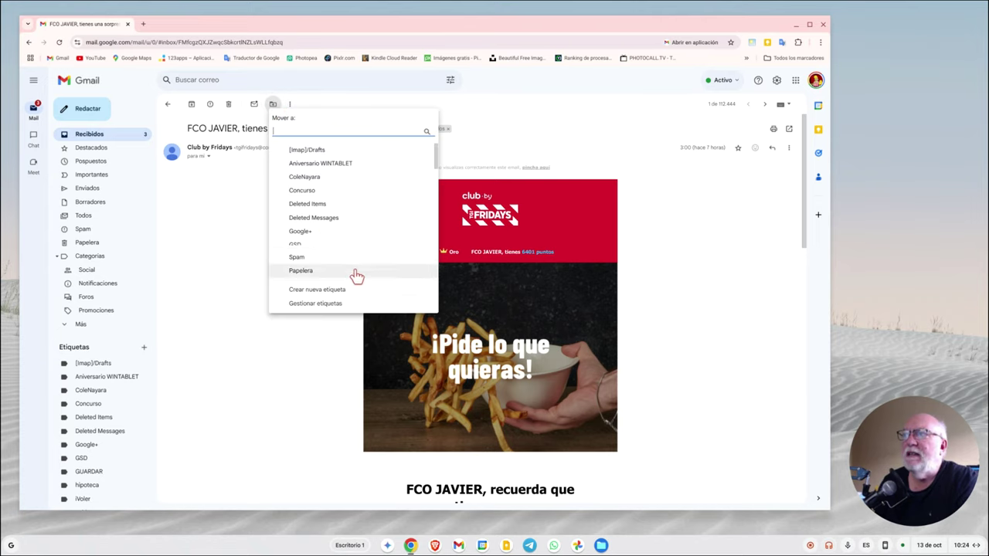
click(231, 298)
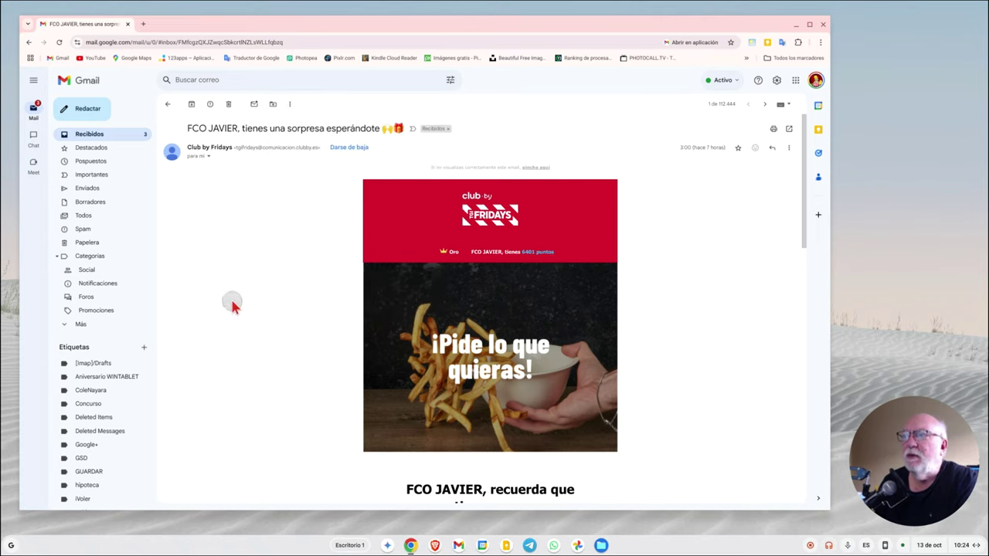
click(290, 104)
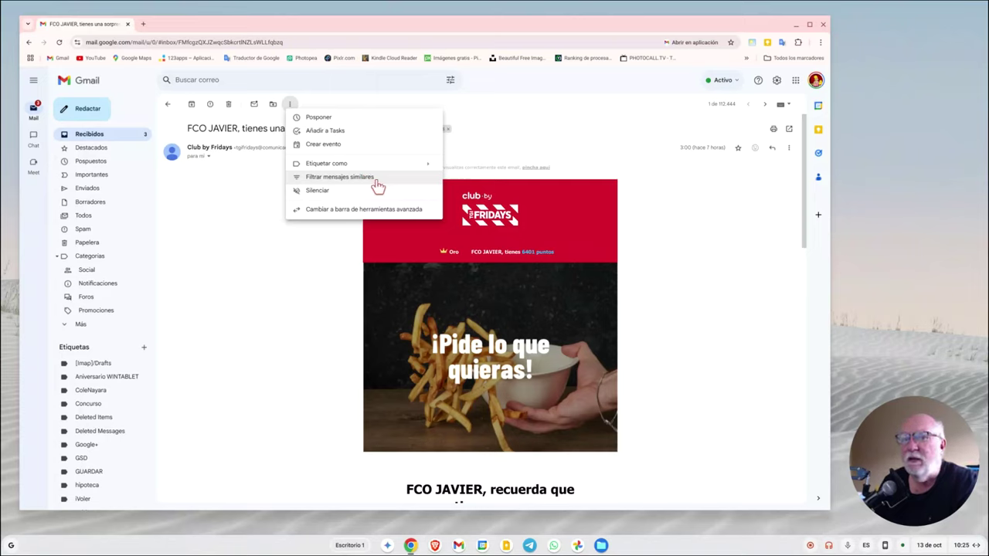
click(315, 258)
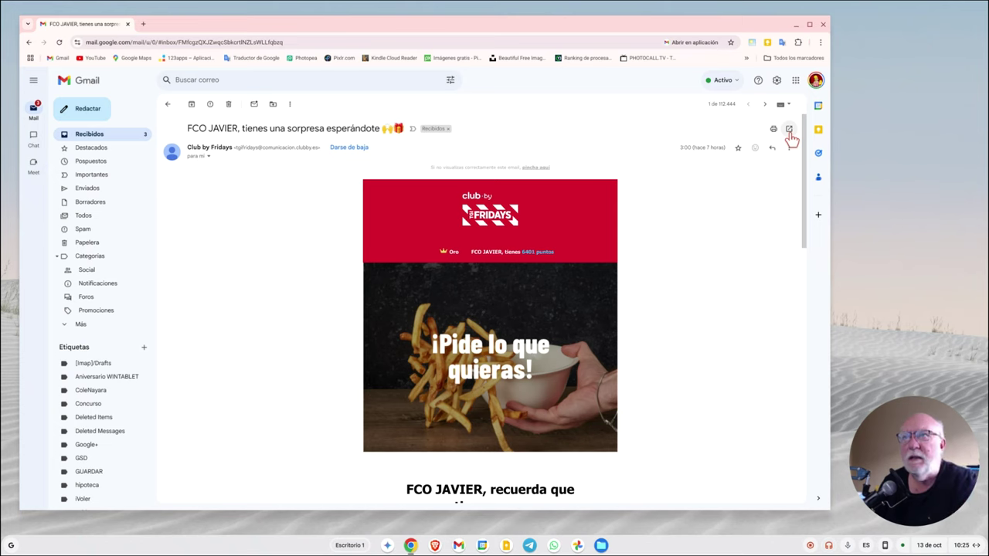
Pop the Club by Fridays email into a separate window at upper right, close it, and reopen it.
click(789, 130)
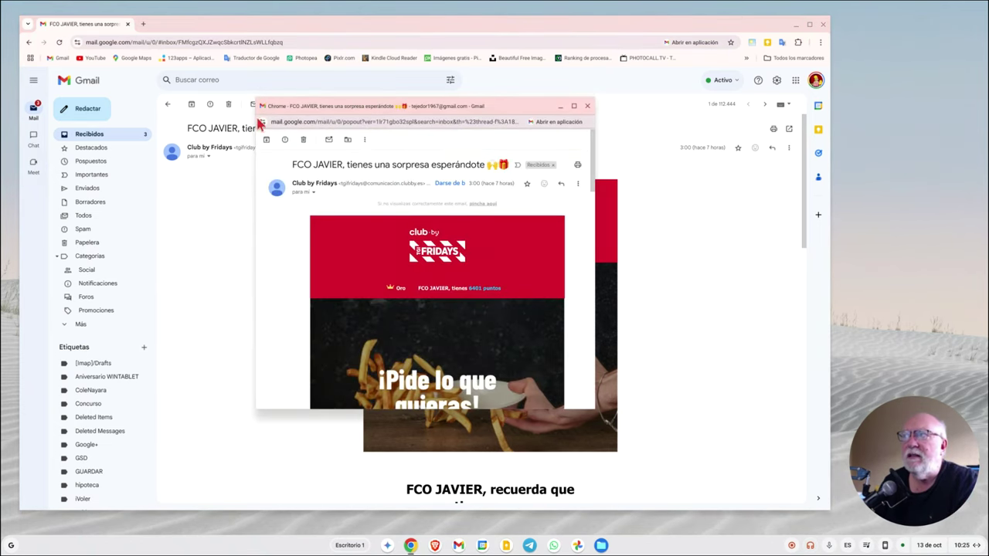
drag(337, 106, 701, 56)
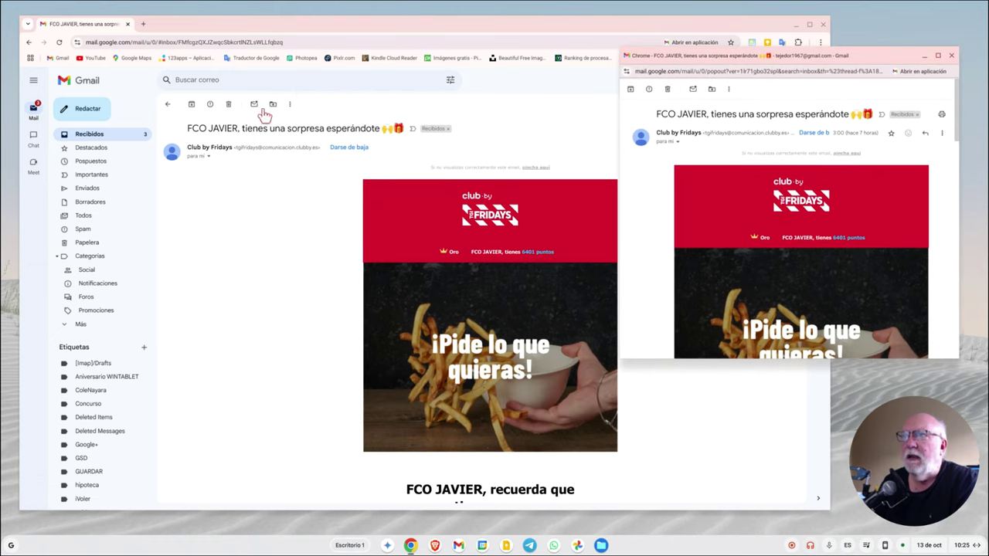
click(167, 104)
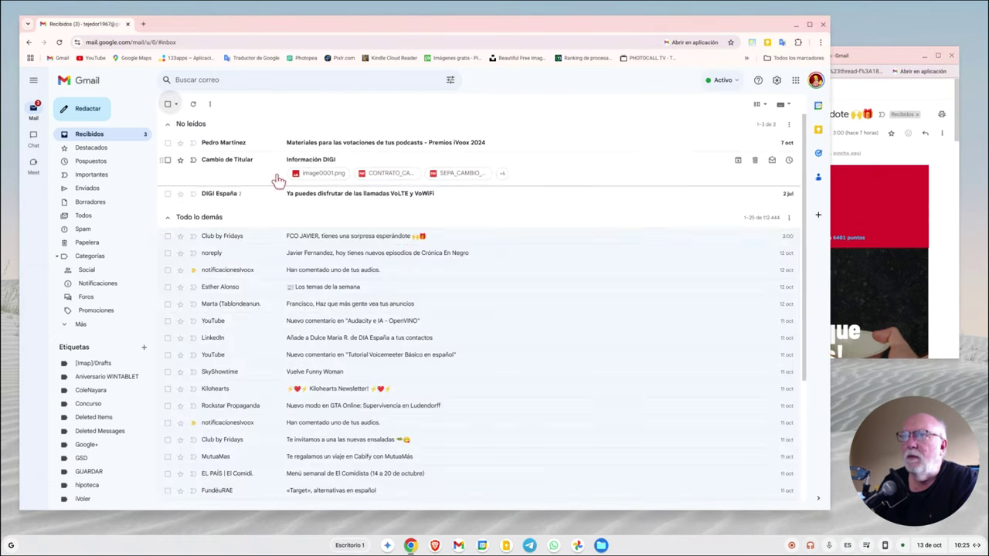
click(879, 60)
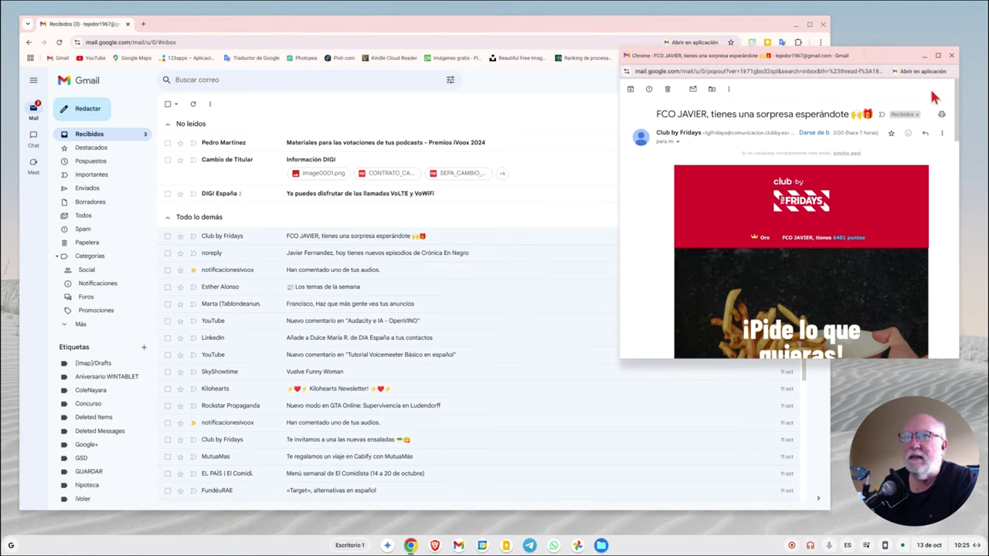
click(952, 55)
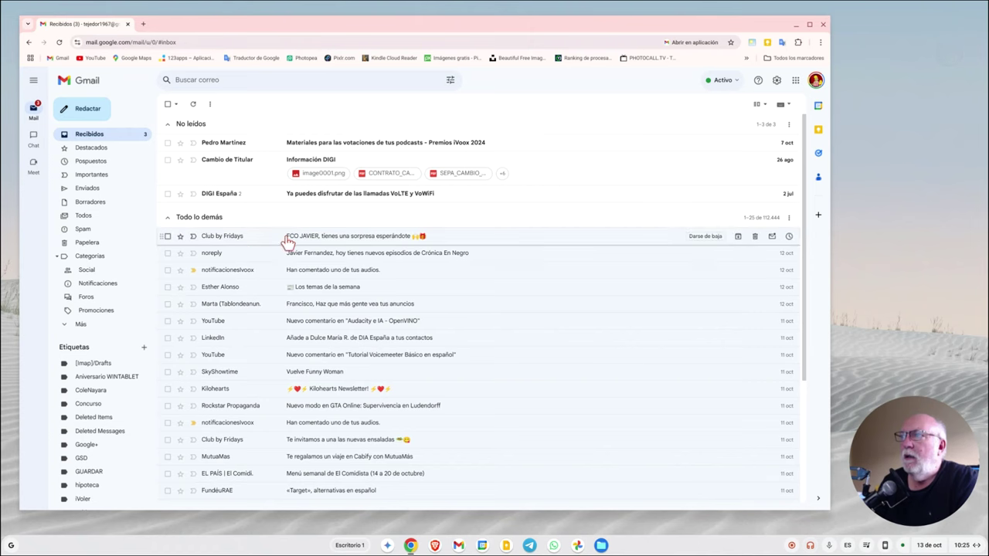
click(287, 238)
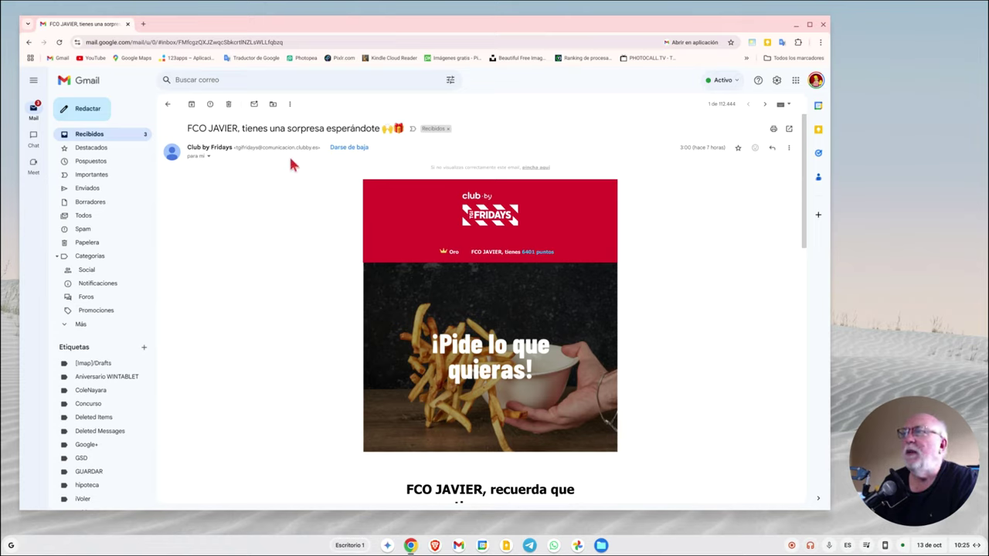
click(790, 147)
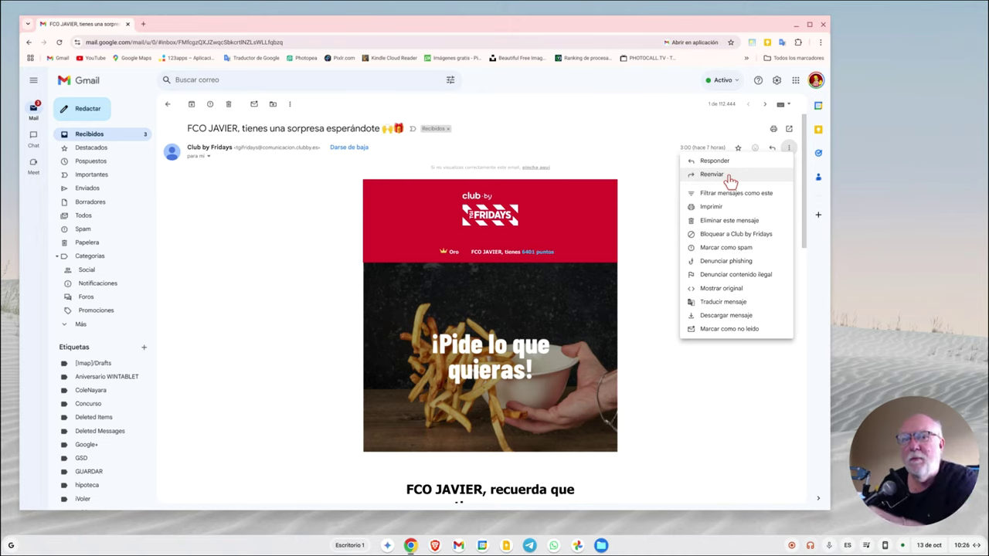
click(730, 180)
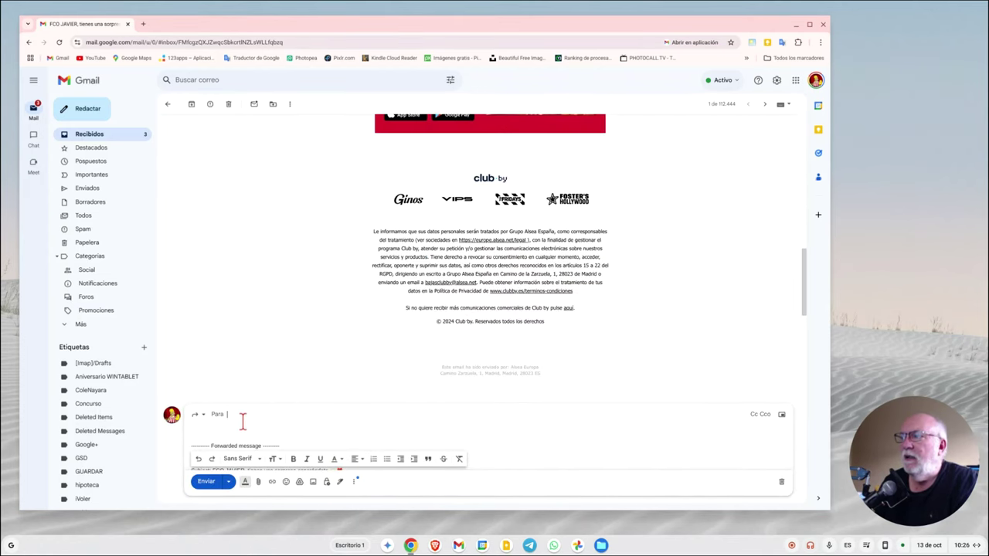
click(167, 105)
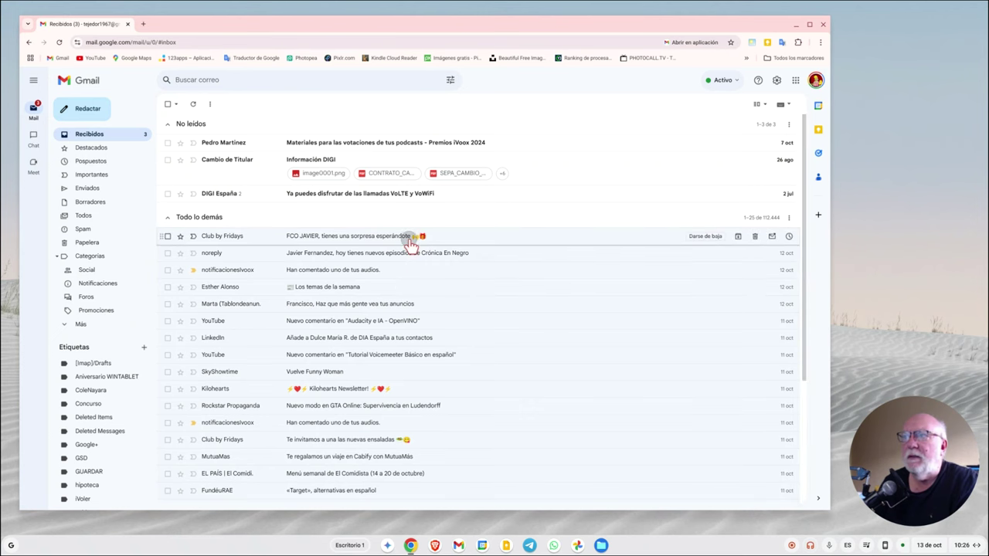
click(411, 236)
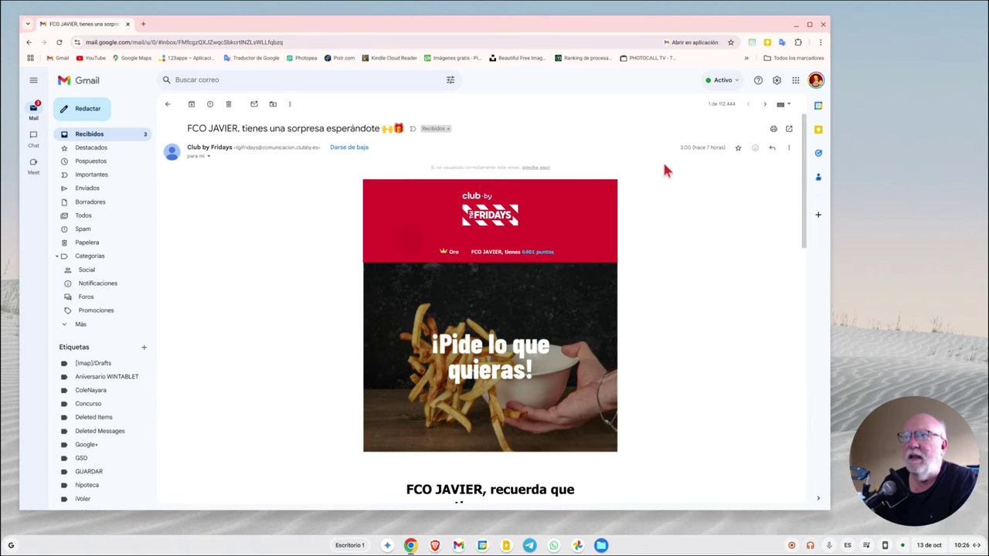
click(788, 150)
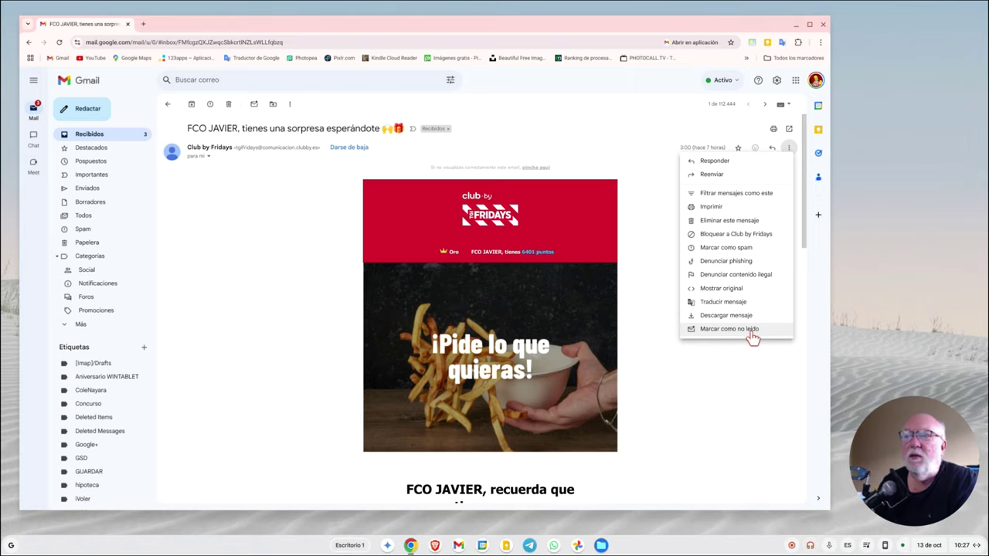
click(753, 357)
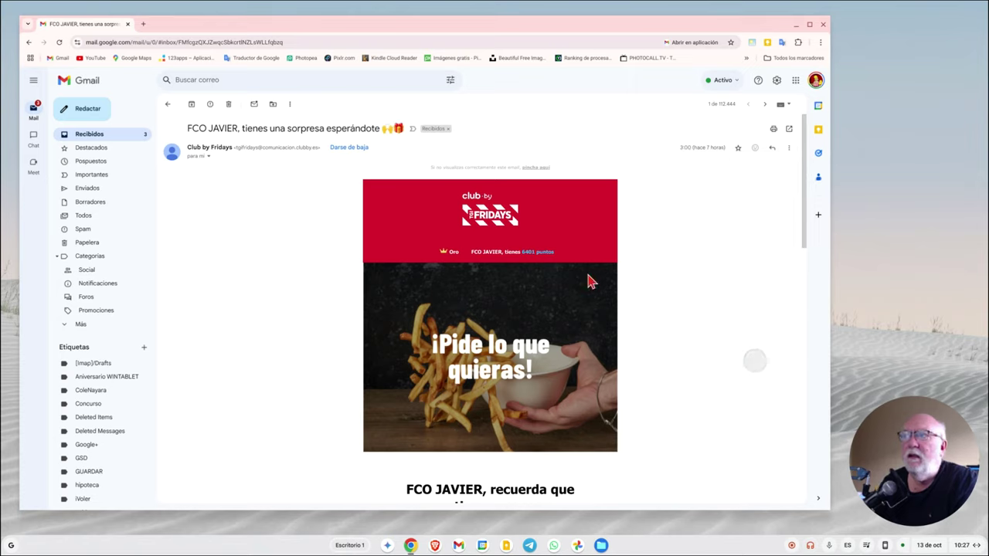
Mark the Club by Fridays email unread, refresh, reopen it and mark it unread again.
click(254, 106)
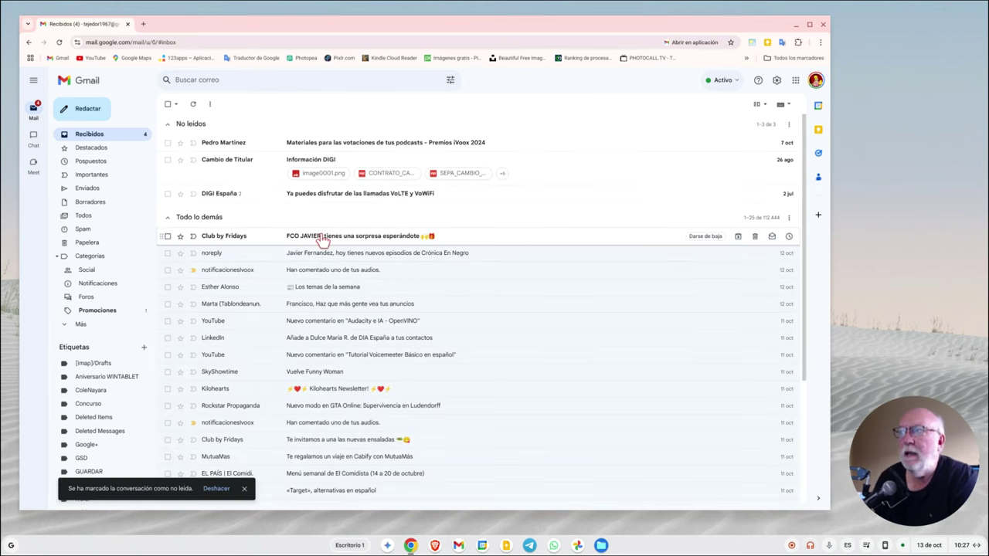
click(194, 105)
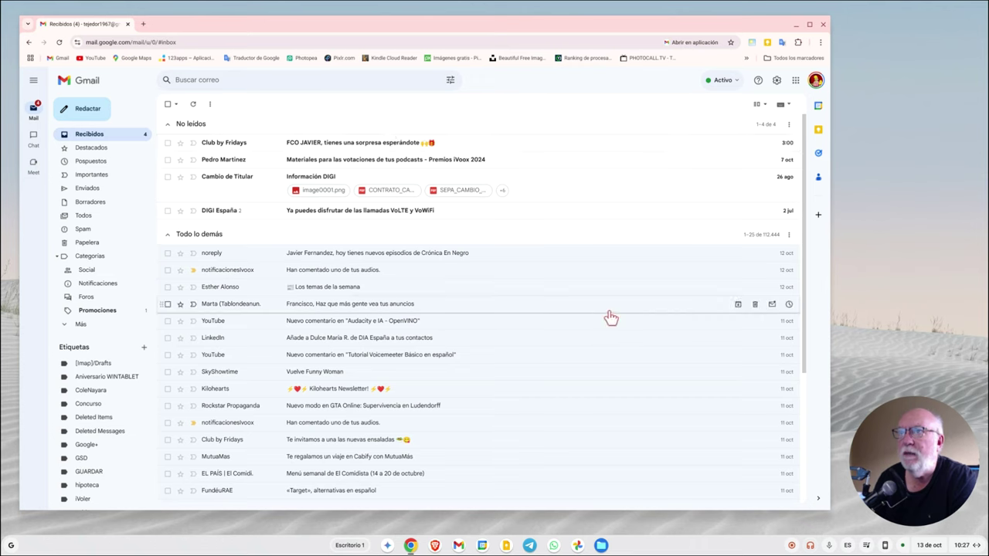
click(360, 145)
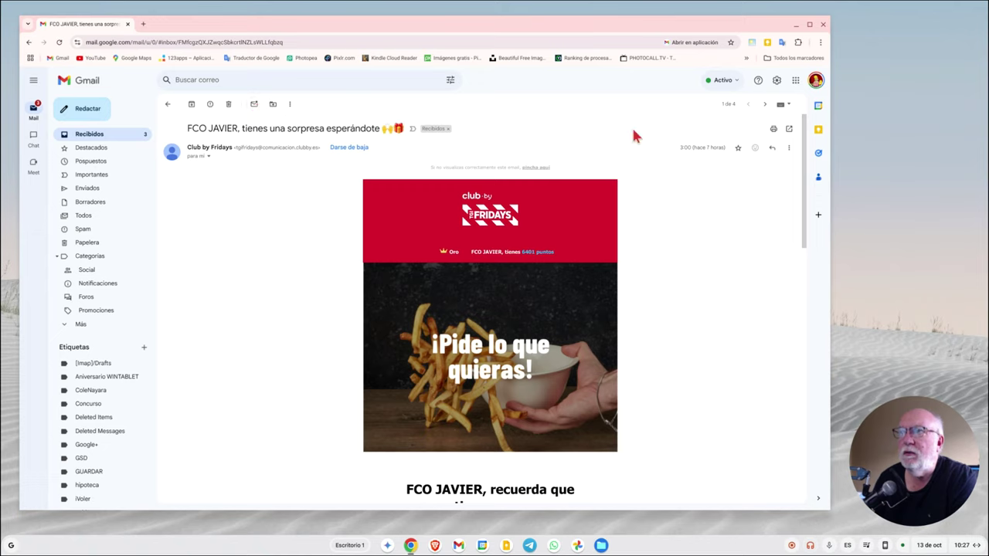
click(788, 148)
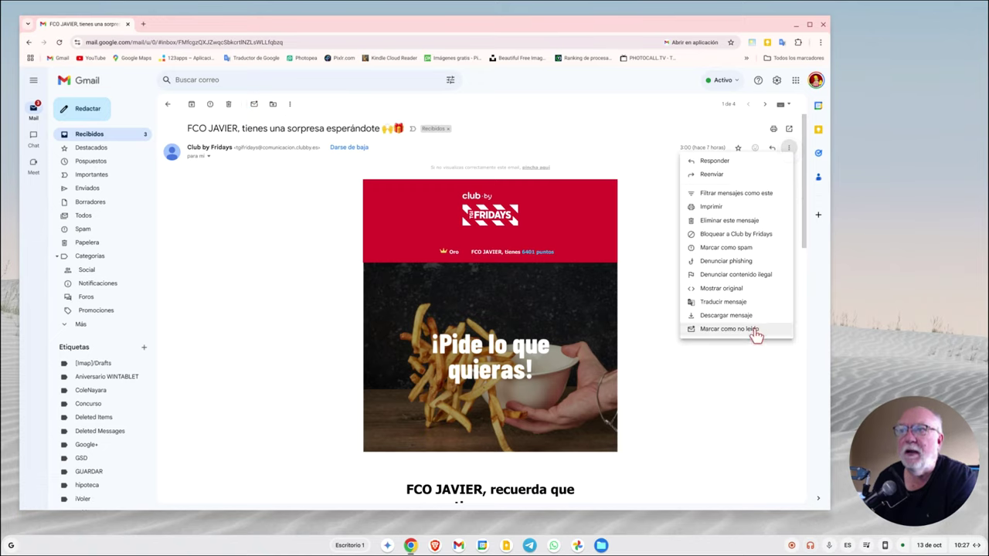
click(255, 105)
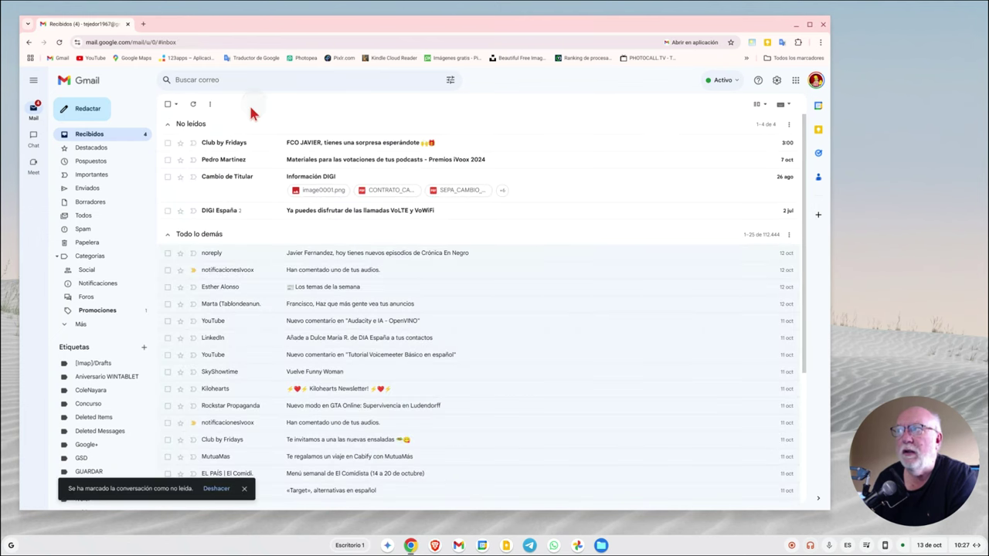
Reopen the email, mark it unread once more, reopen it, then return to the refreshed inbox.
click(321, 143)
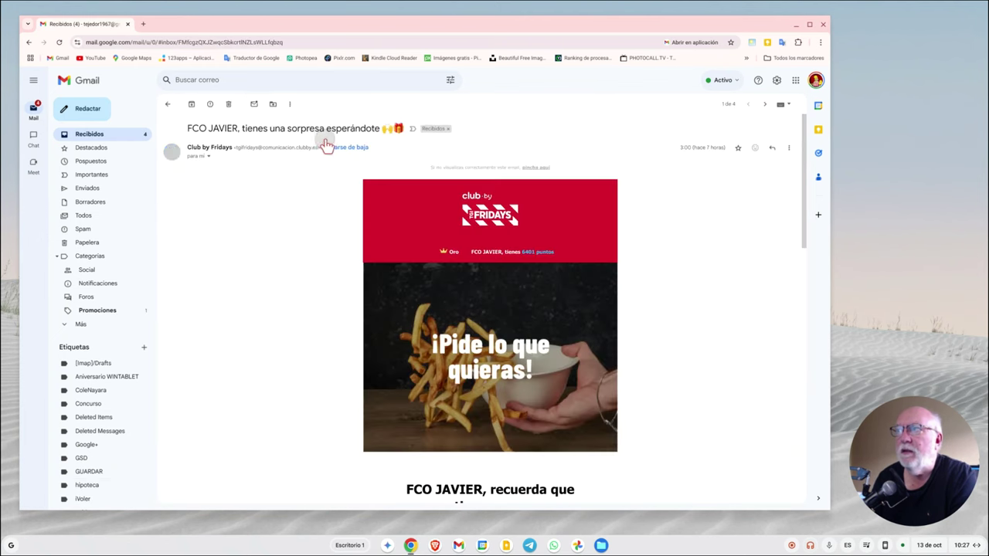
click(255, 106)
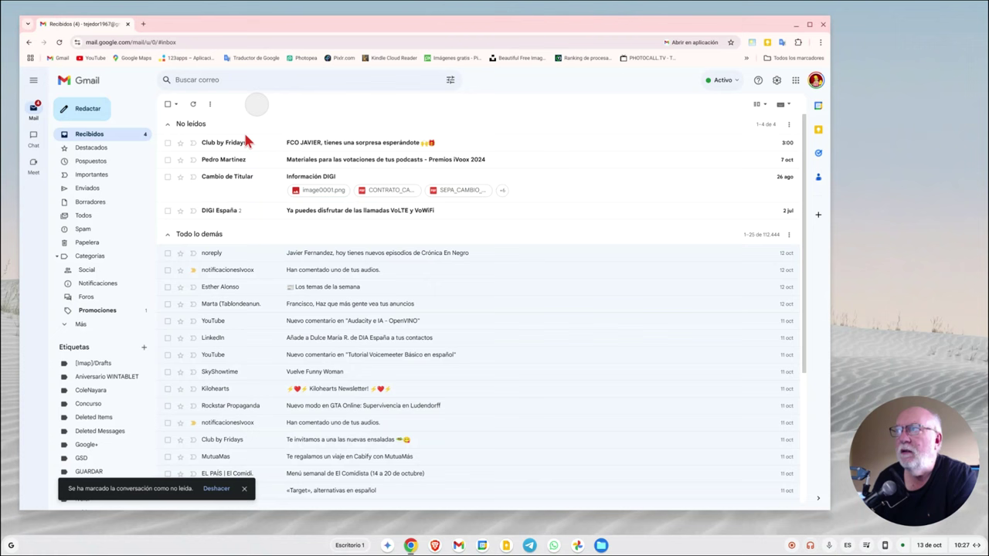
click(328, 147)
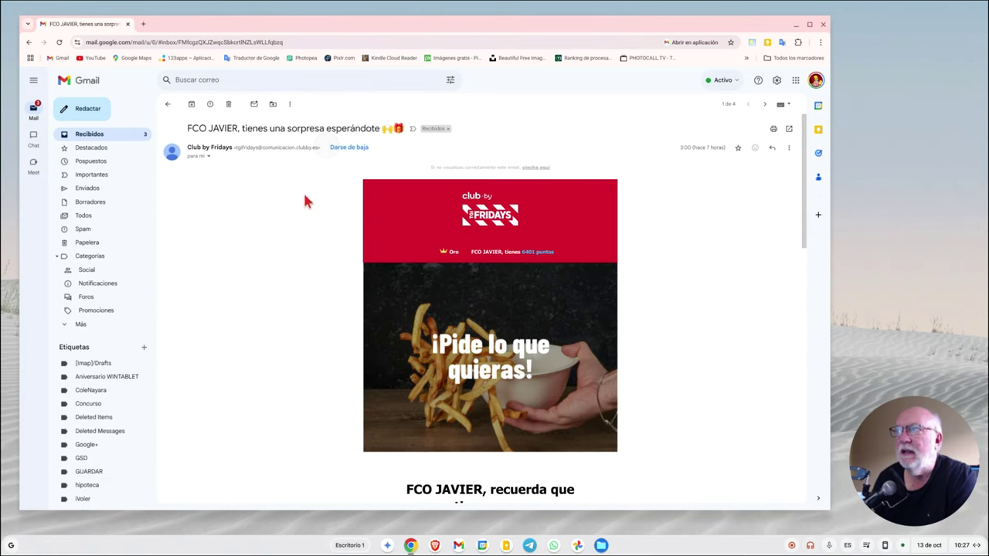
click(168, 104)
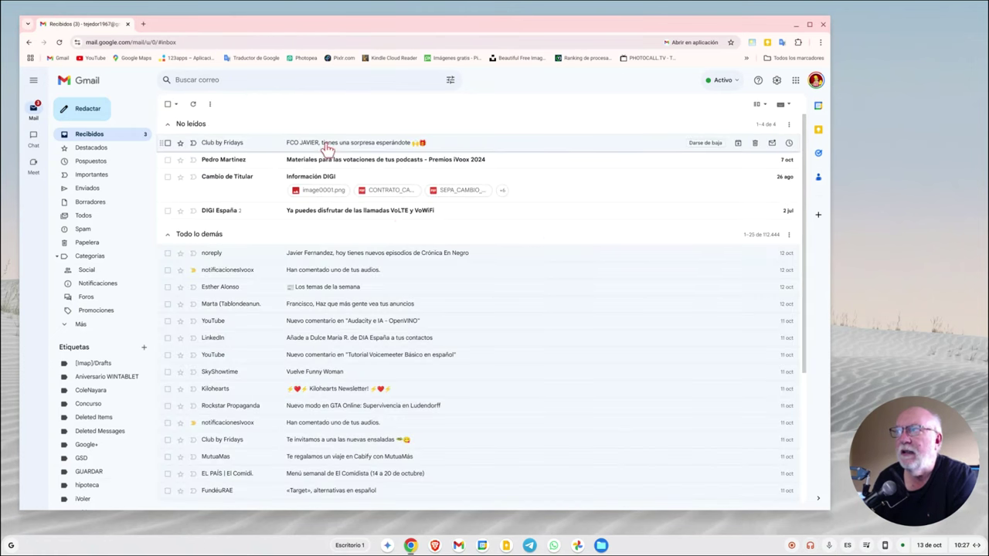
click(193, 104)
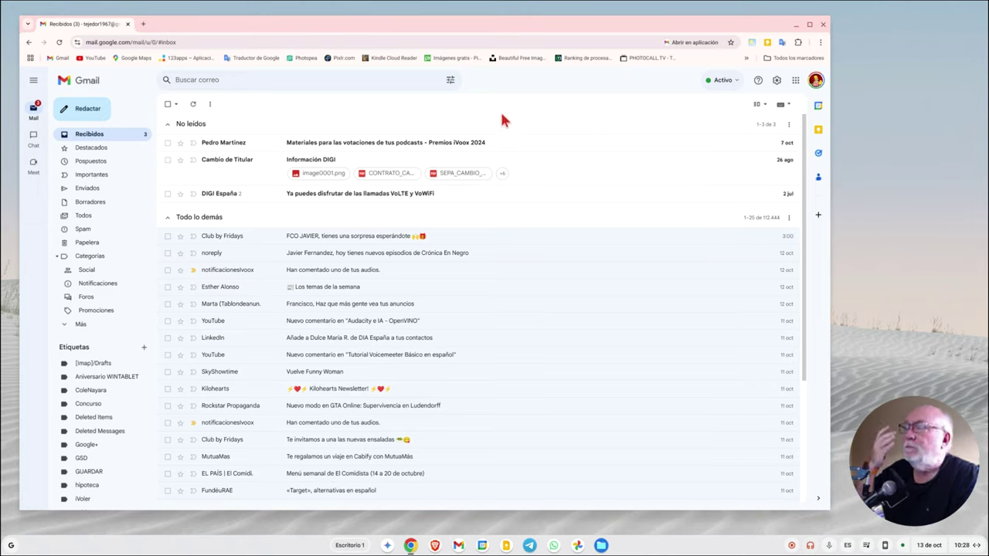
mouse_move(255, 355)
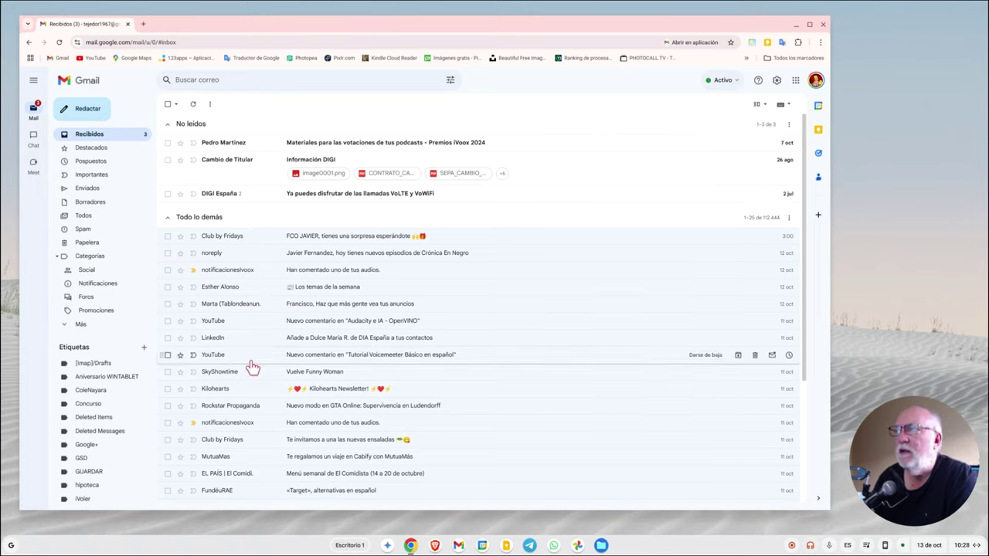
From Todos, search for 'DIGI contrato firmado' to list the two matching DIGI emails.
click(83, 217)
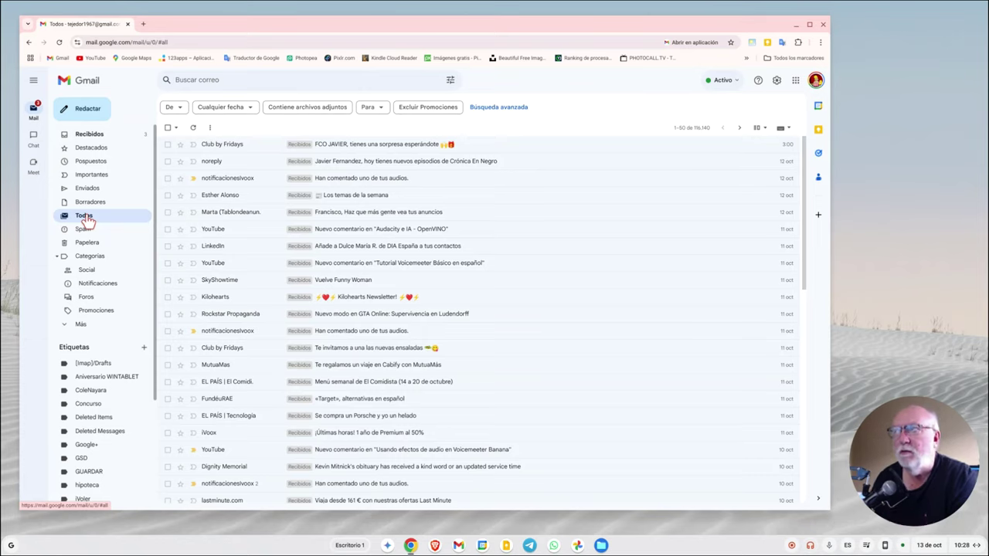
click(403, 81)
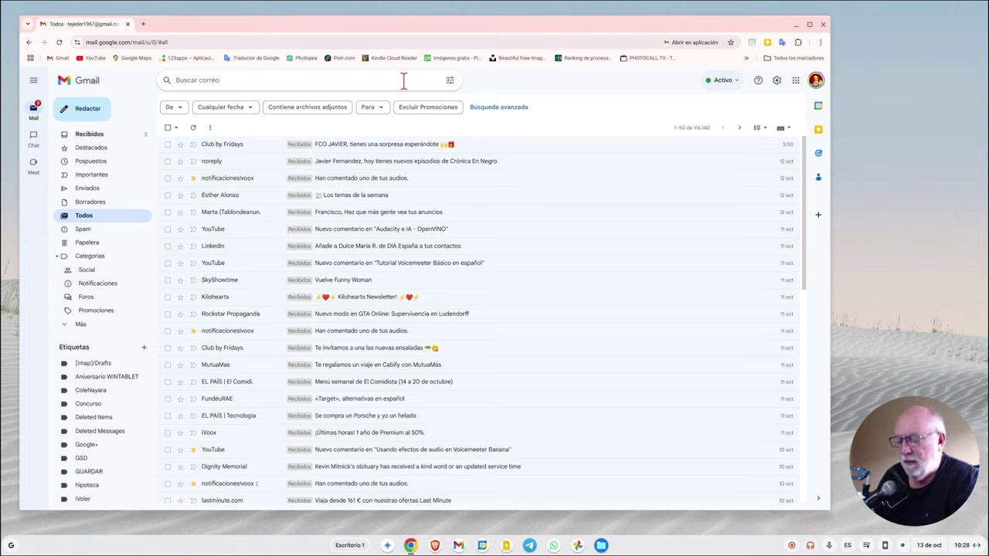
text(DIGI)
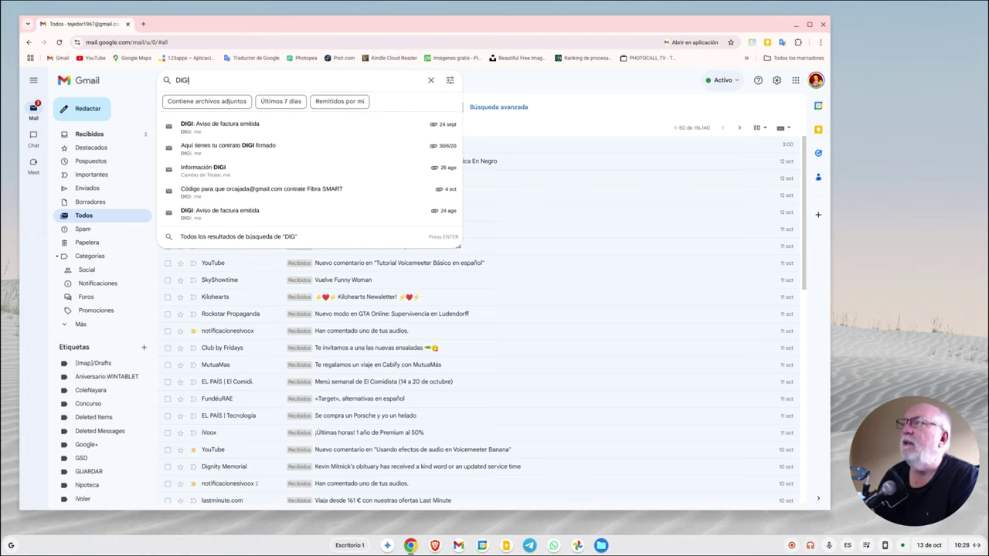
text( contrato )
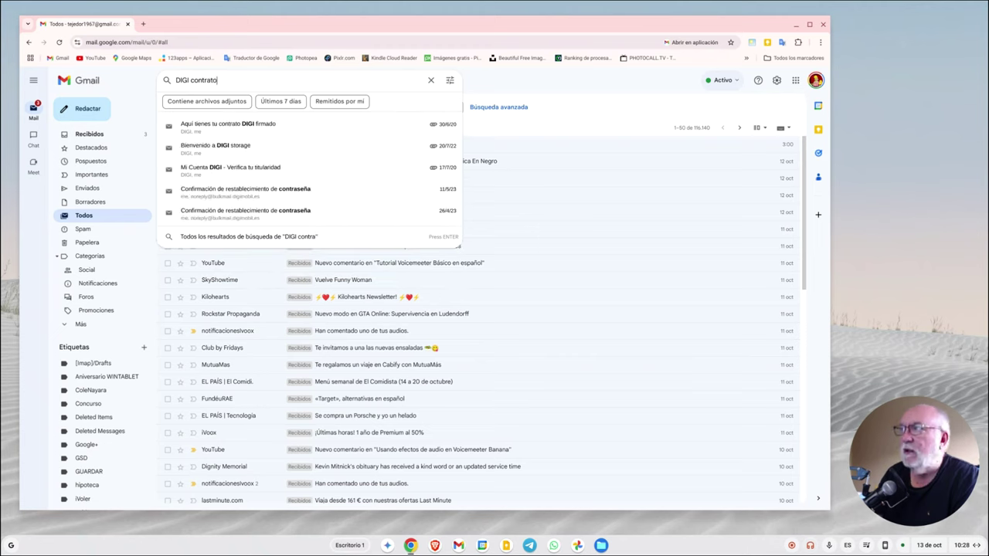
text(firmado)
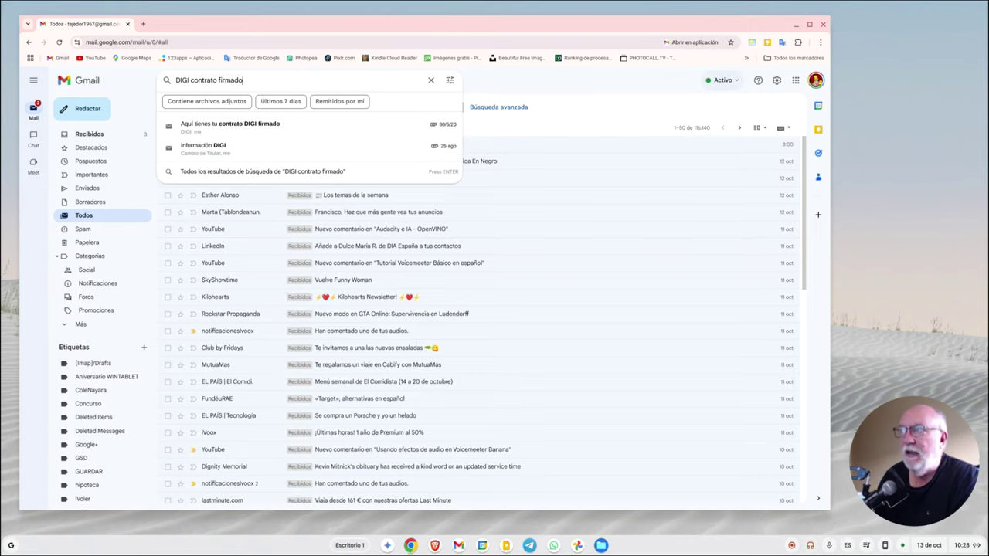
key(Return)
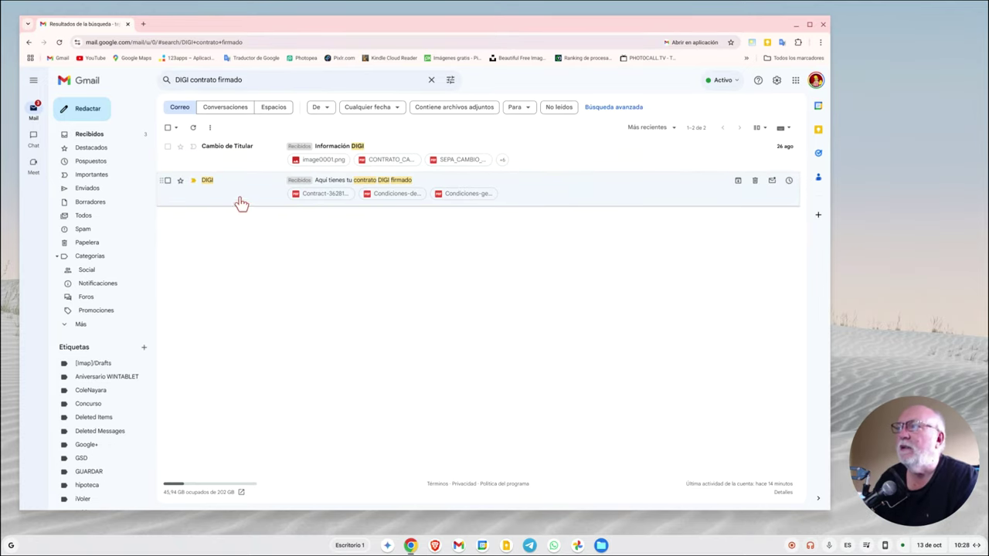
mouse_move(355, 193)
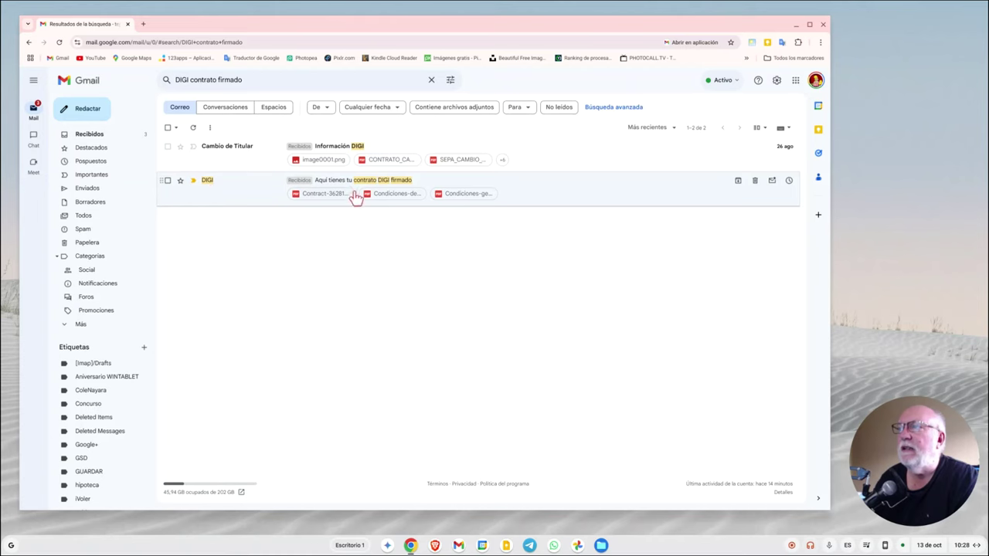
Open the signed DIGI contract email, scroll through it, and go back.
click(547, 199)
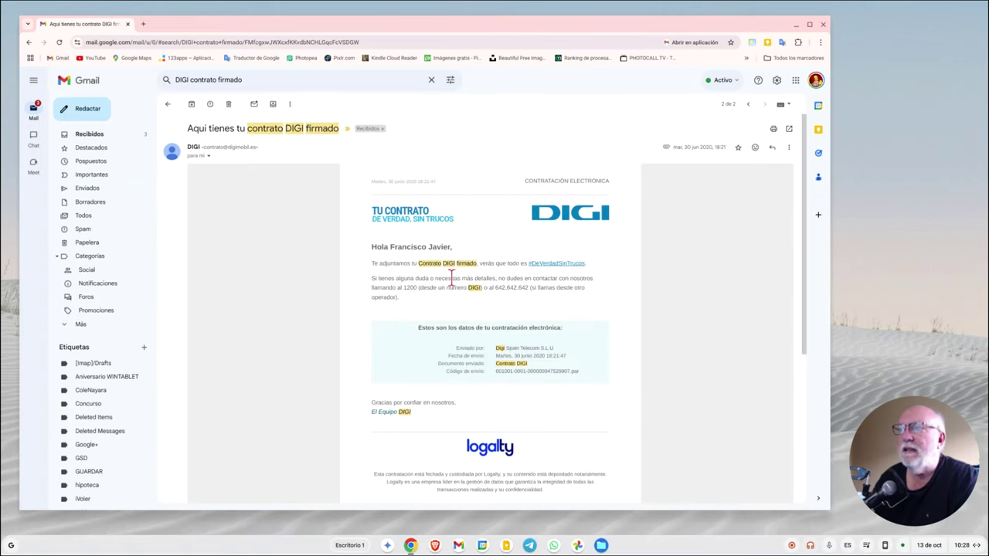
scroll(510, 332, down, 3)
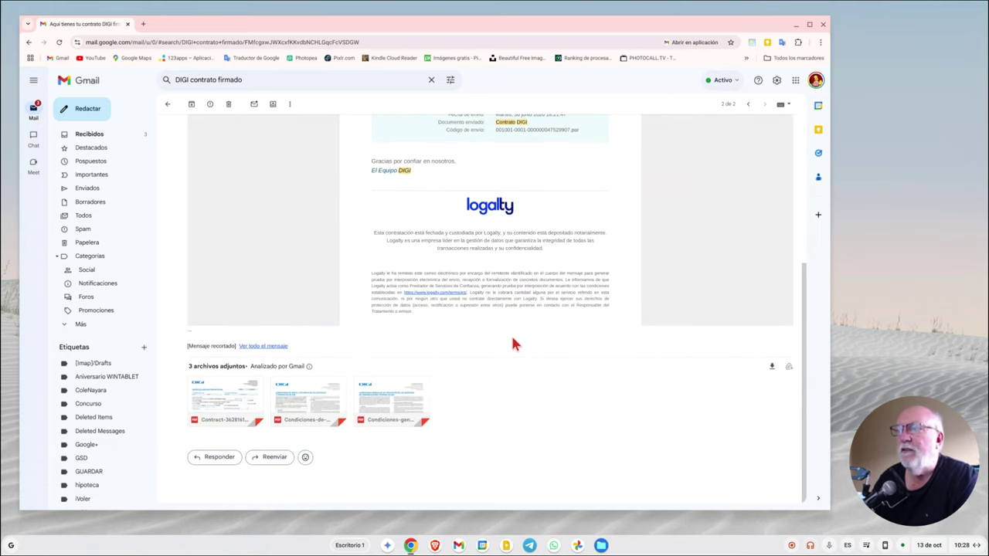
scroll(286, 265, up, 1)
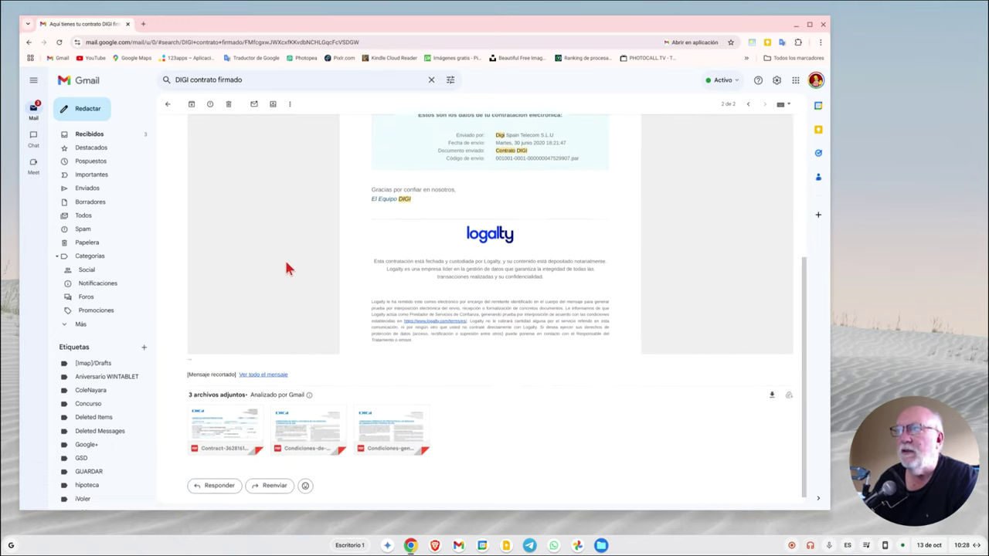
scroll(286, 267, up, 3)
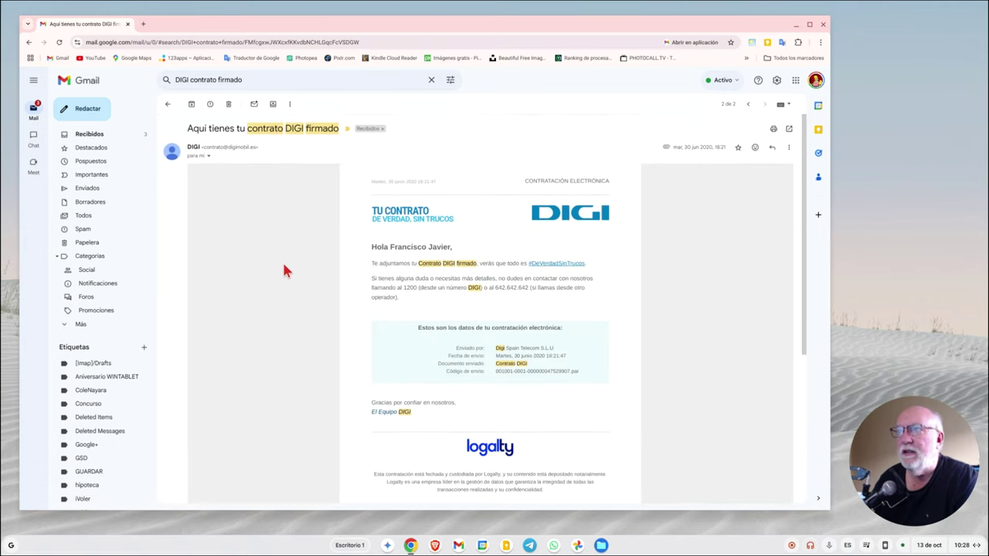
click(165, 106)
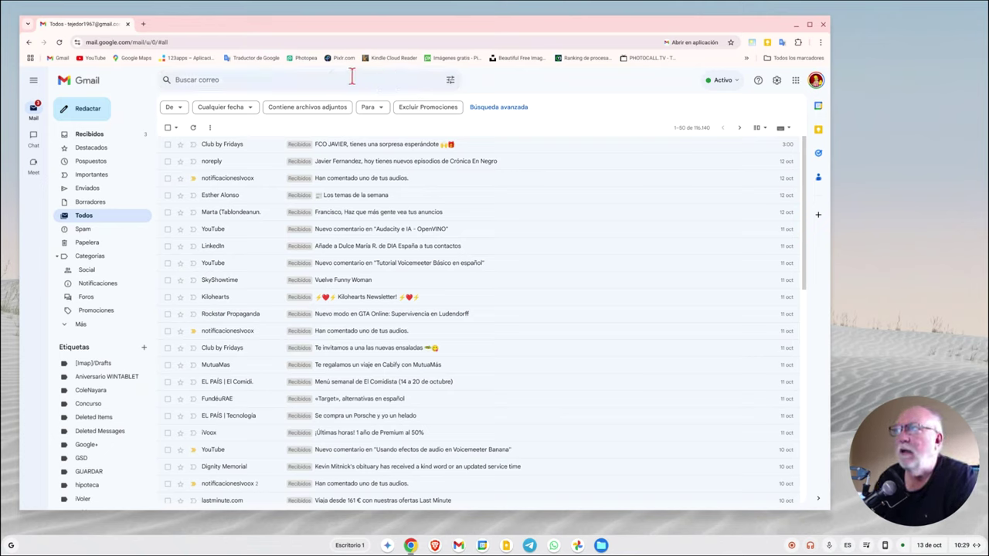
Search for the contact's name, narrow it with 'cumpleaños' (no matches), then clear the search.
click(275, 80)
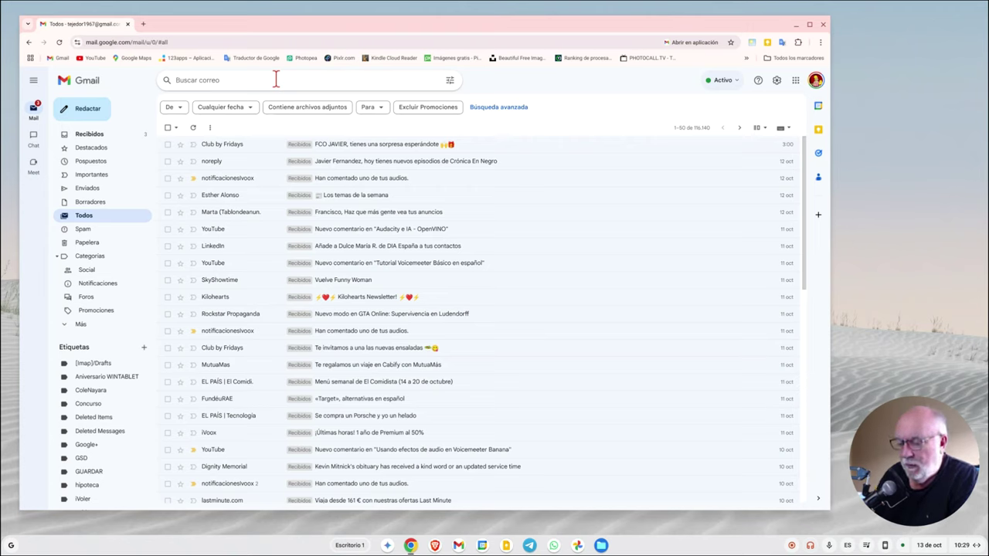
text(Nayar)
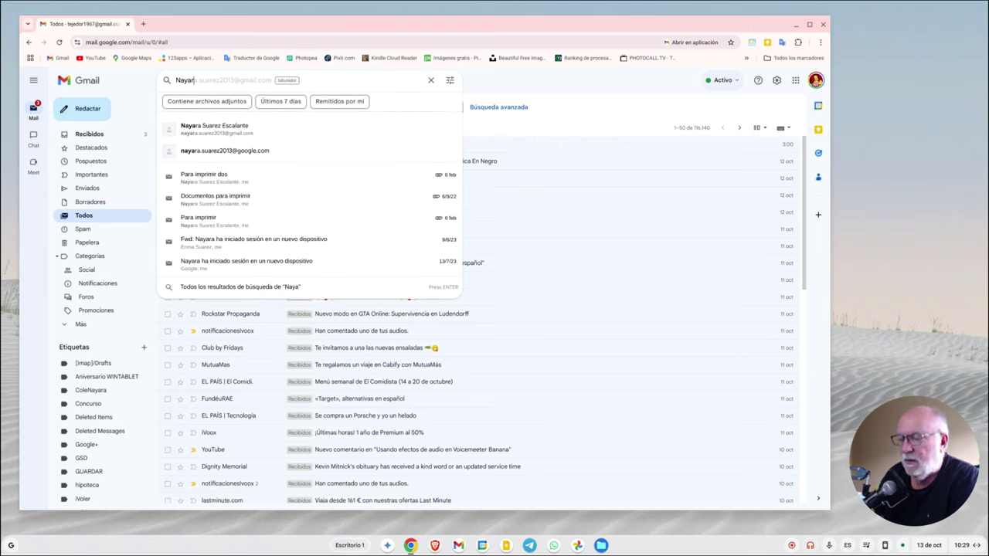
text(a)
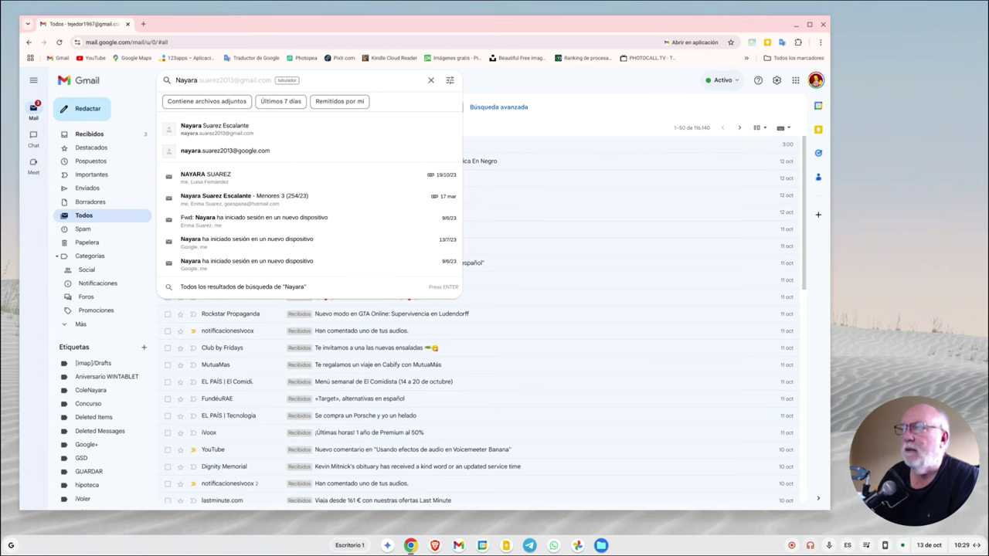
text(7)
key(Return)
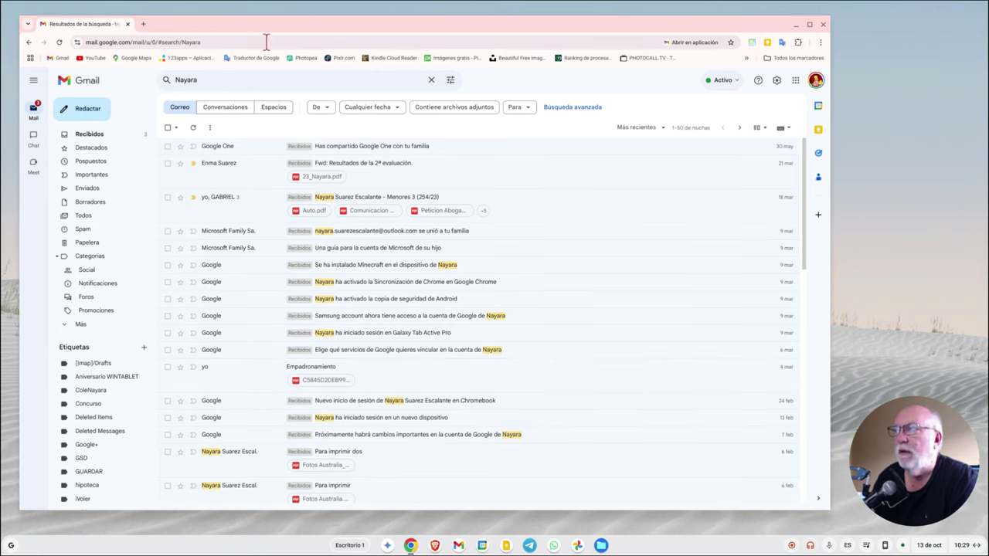
click(236, 78)
text(cu)
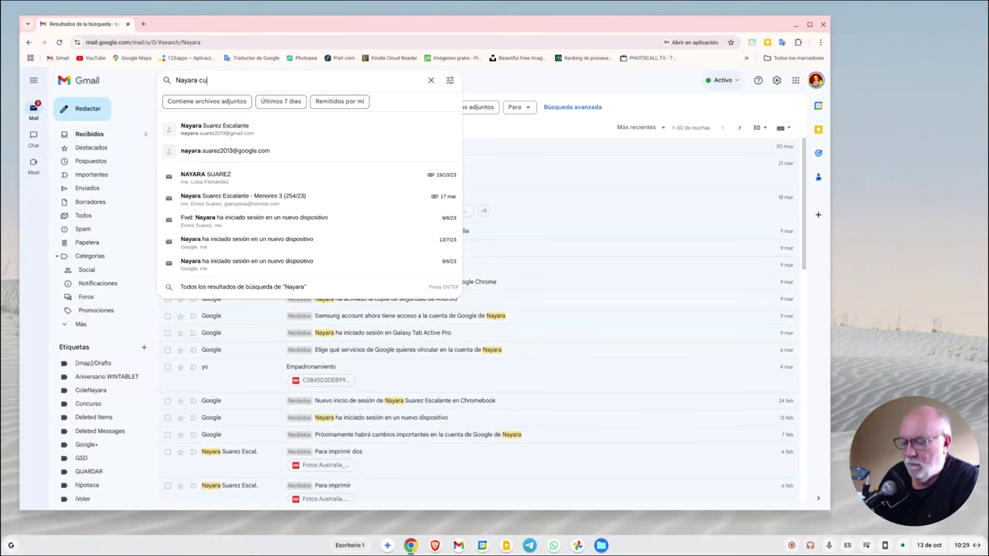
text(mpleaños)
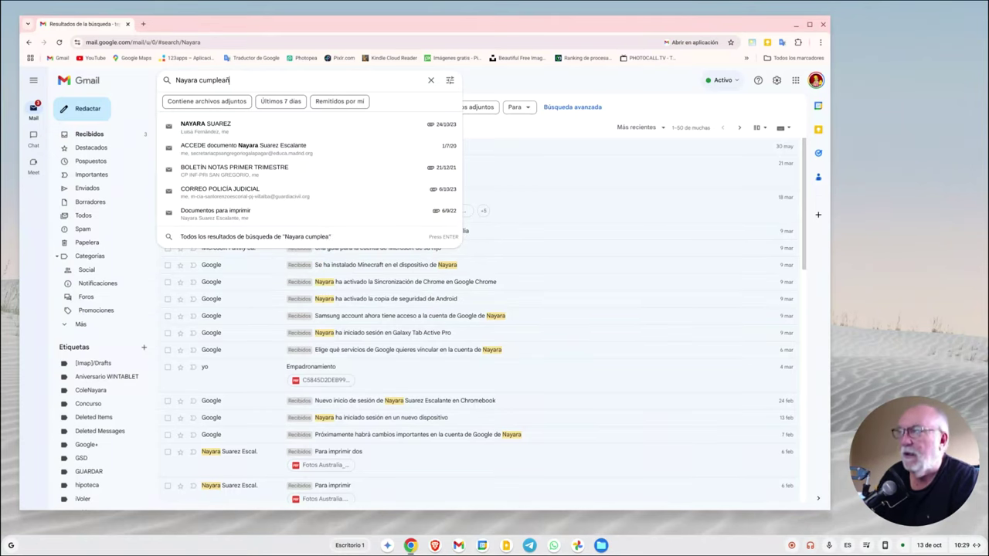
key(Return)
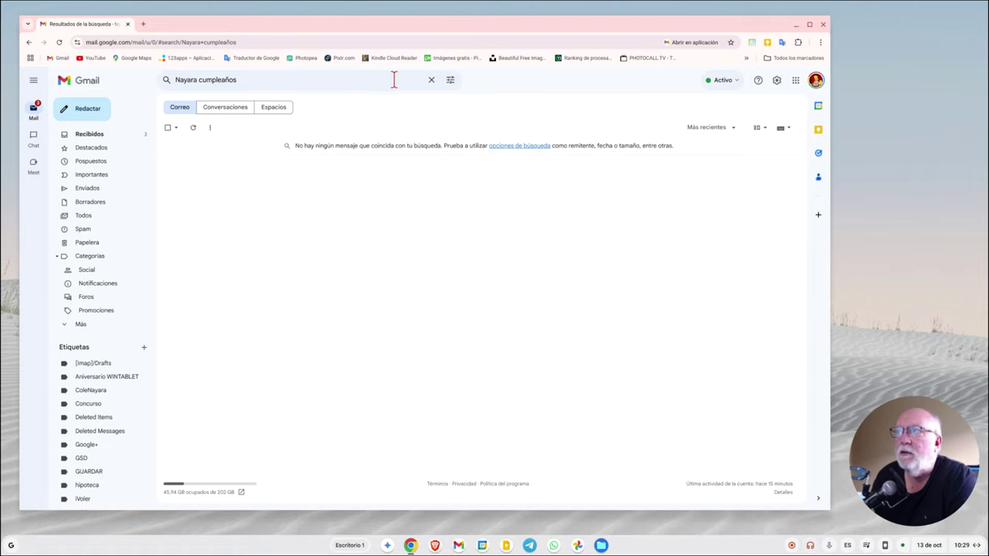
click(431, 80)
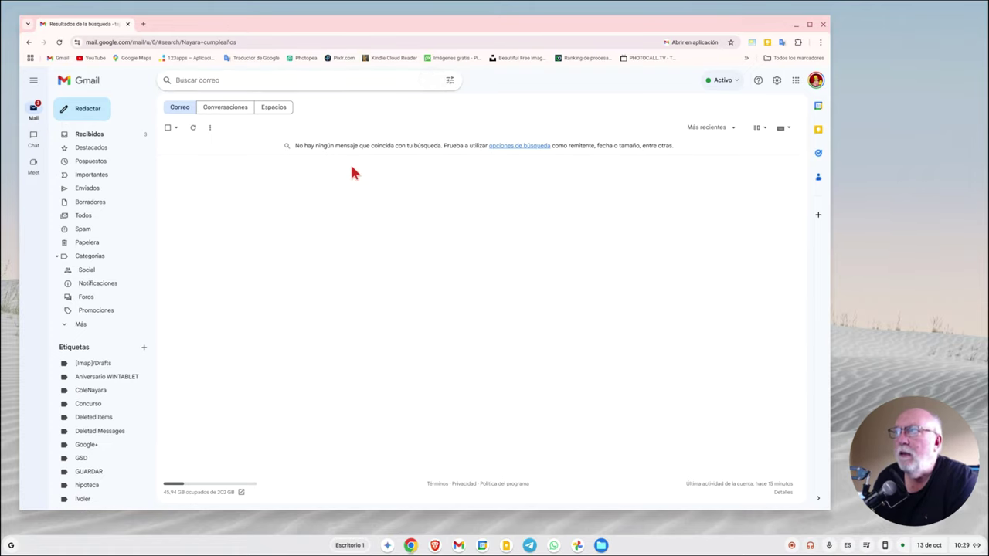
Return to Todos and bring up the advanced search options form.
click(83, 215)
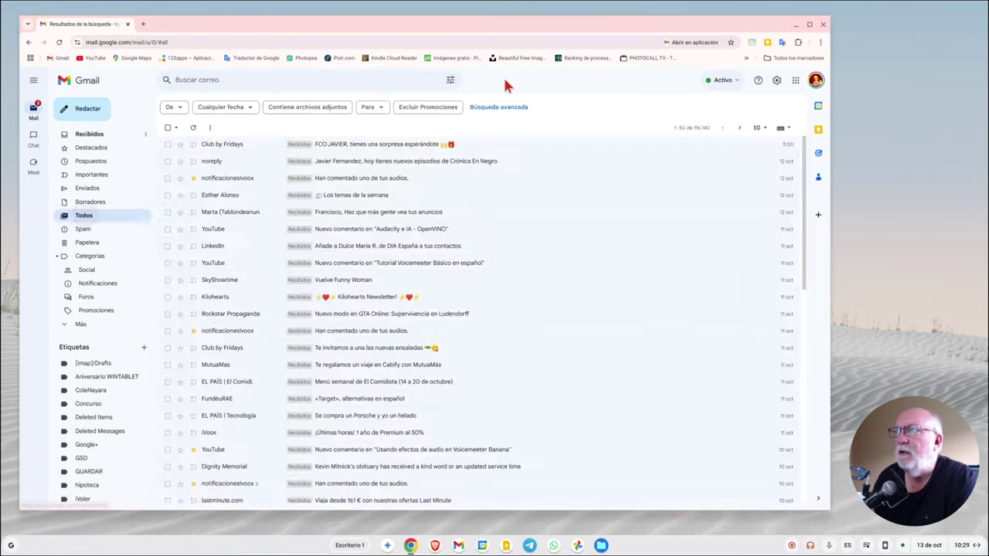
click(449, 81)
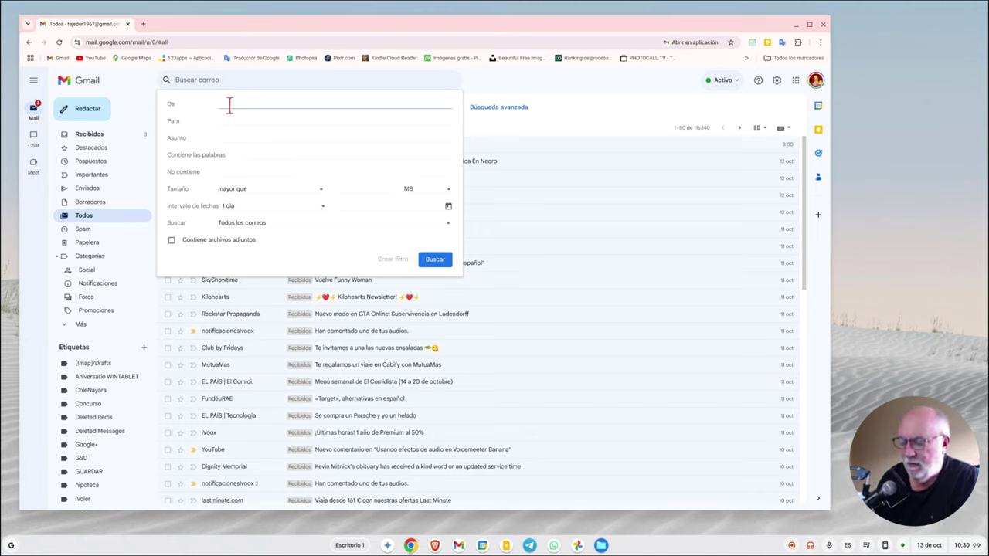
Run an advanced search with 'DIGI' in Contiene las palabras and 'contrato' in No contiene.
text(DIGI)
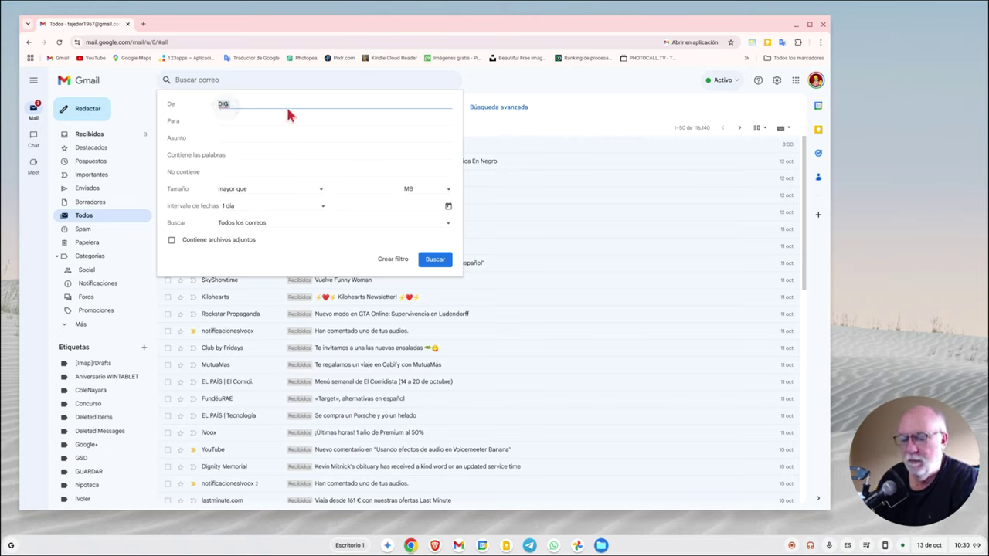
key(BackSpace)
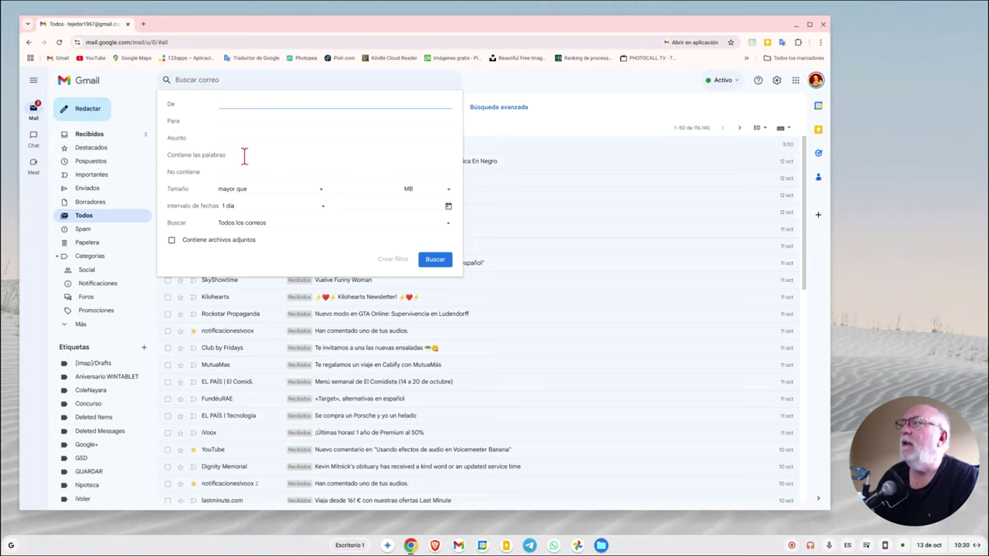
click(244, 157)
text(DIGI)
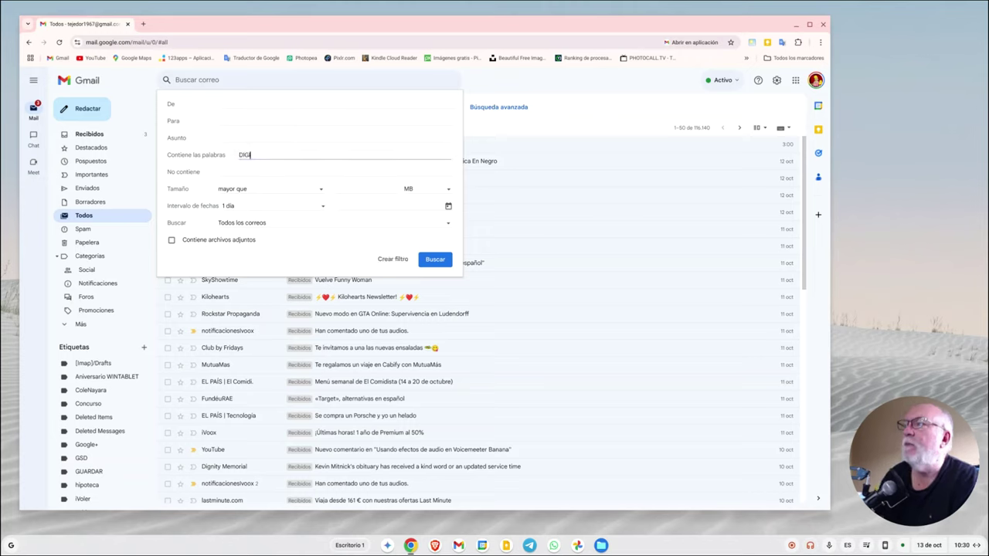
click(242, 171)
text(contrato)
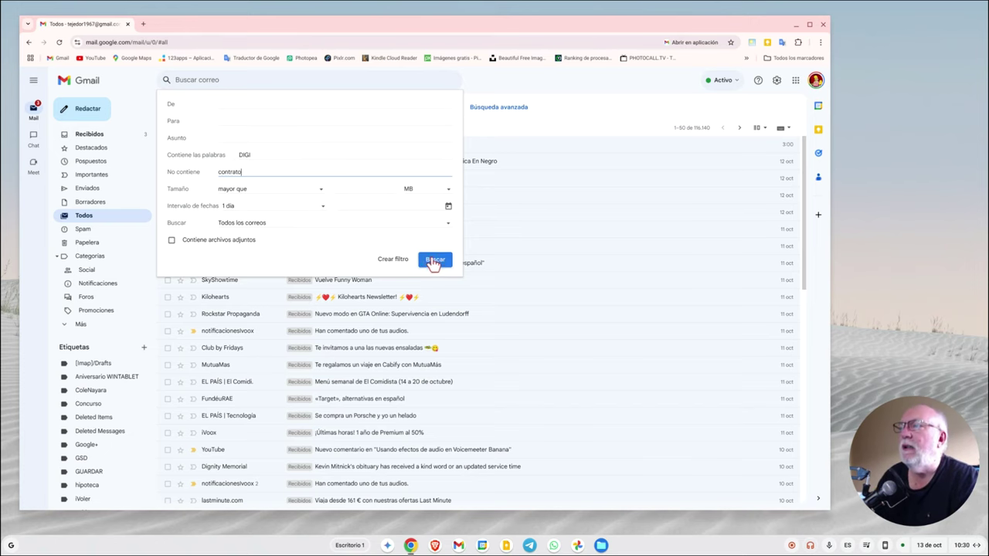
click(435, 258)
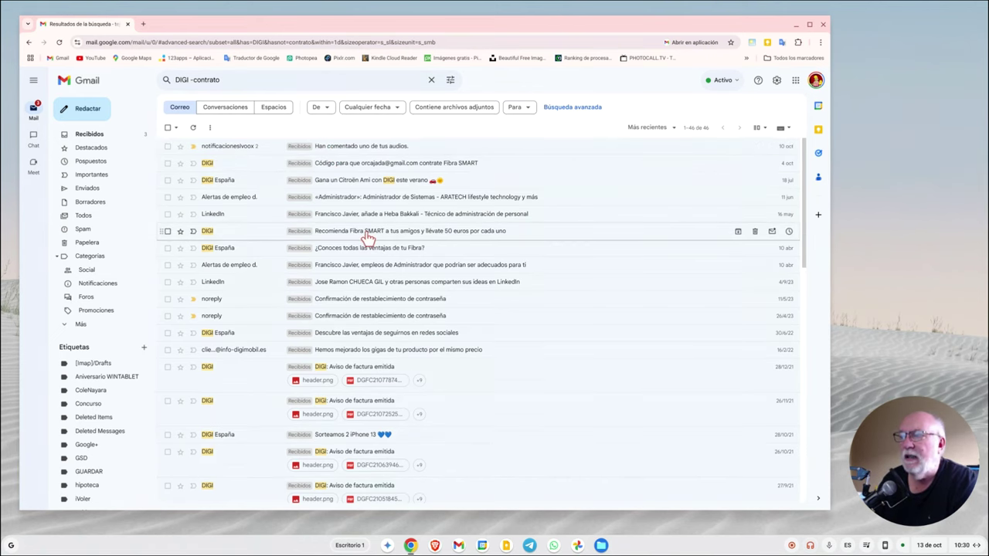
Scroll through the 46 'DIGI -contrato' results, mostly DIGI invoice notices, and back up.
scroll(368, 238, down, 1)
scroll(366, 241, down, 2)
scroll(355, 241, down, 1)
scroll(349, 263, down, 2)
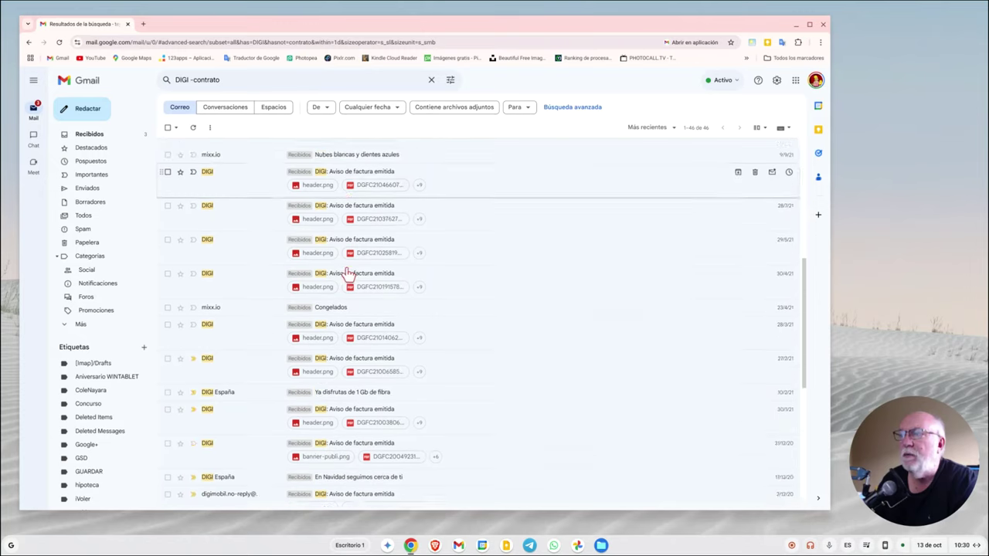
scroll(355, 301, down, 1)
scroll(363, 331, down, 1)
scroll(365, 328, down, 1)
scroll(369, 334, down, 1)
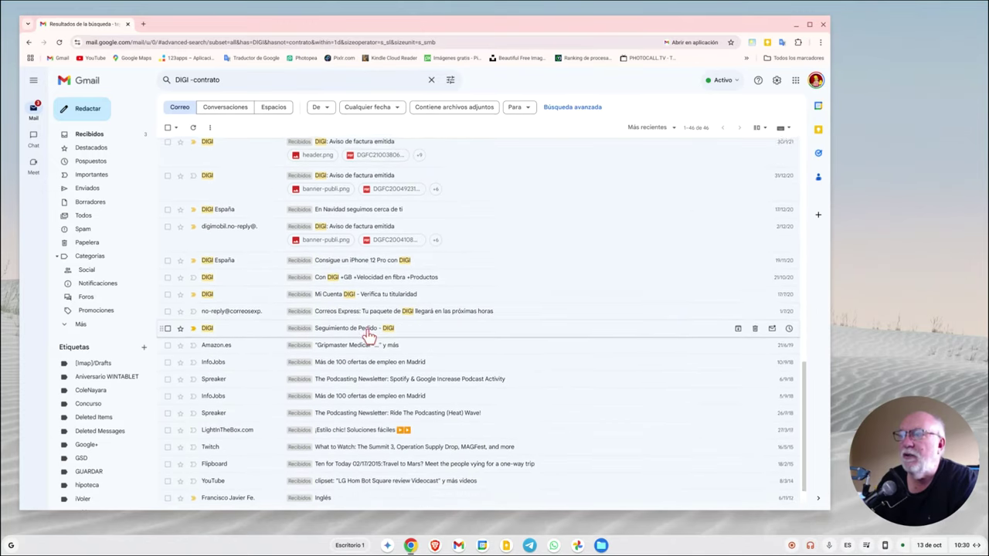
scroll(370, 333, down, 1)
scroll(363, 328, up, 3)
scroll(357, 323, up, 3)
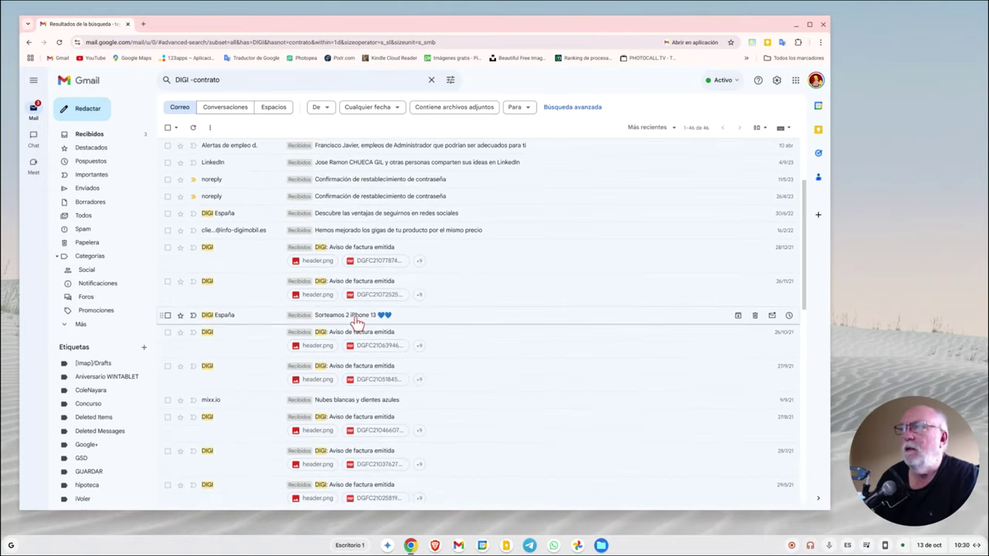
scroll(357, 323, up, 2)
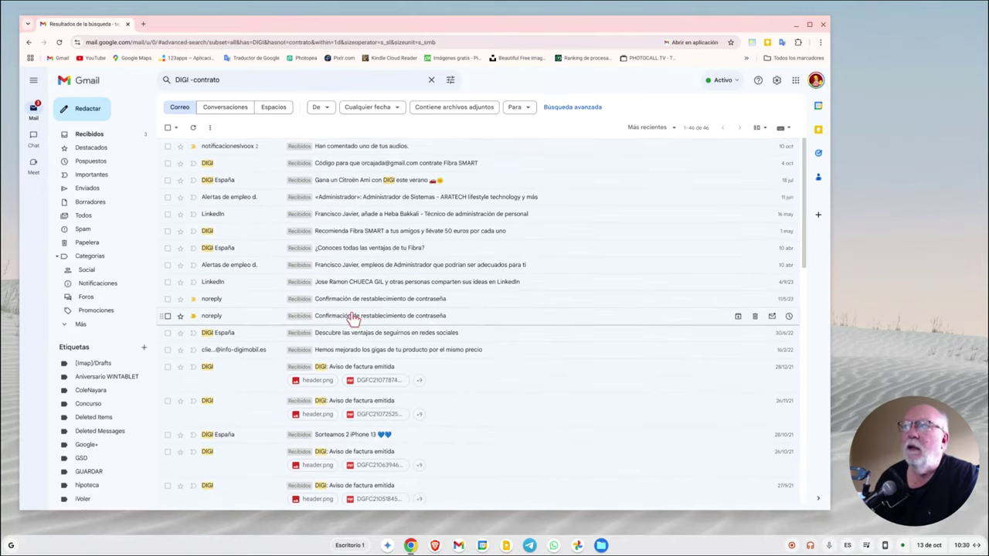
click(431, 81)
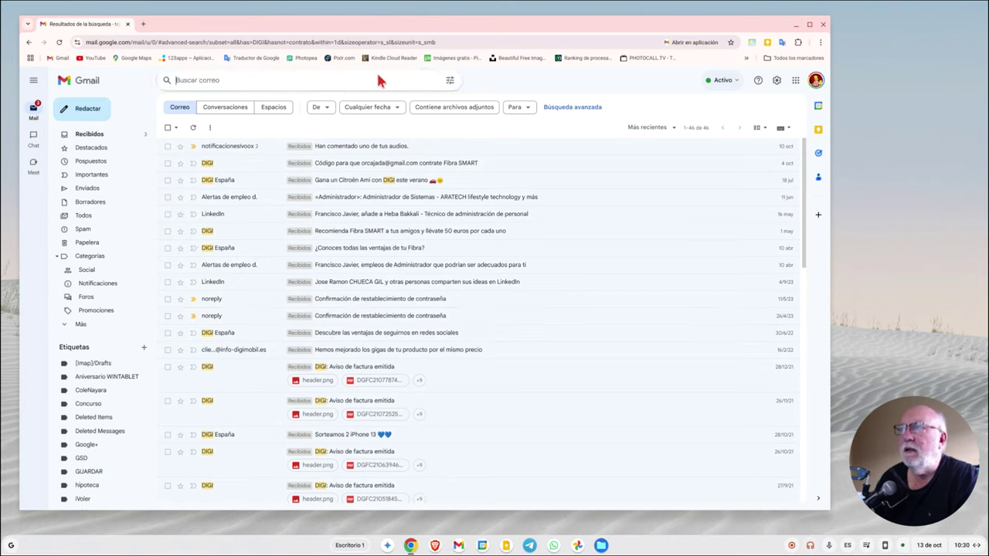
click(450, 80)
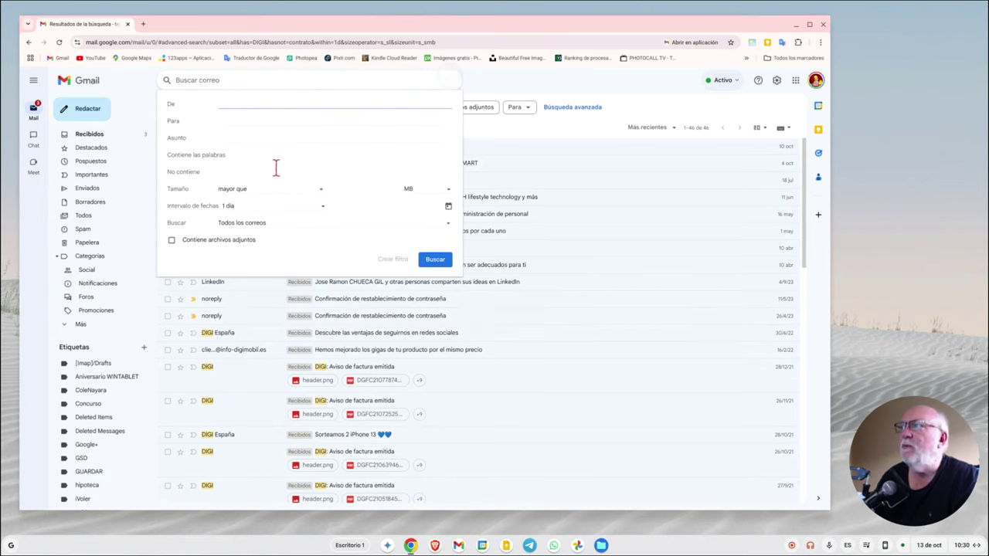
click(239, 155)
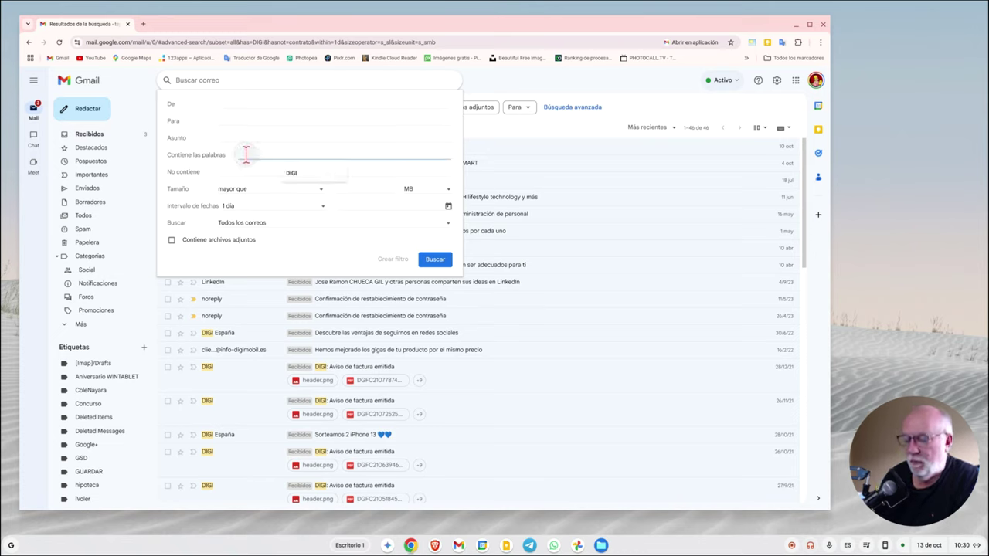
click(292, 173)
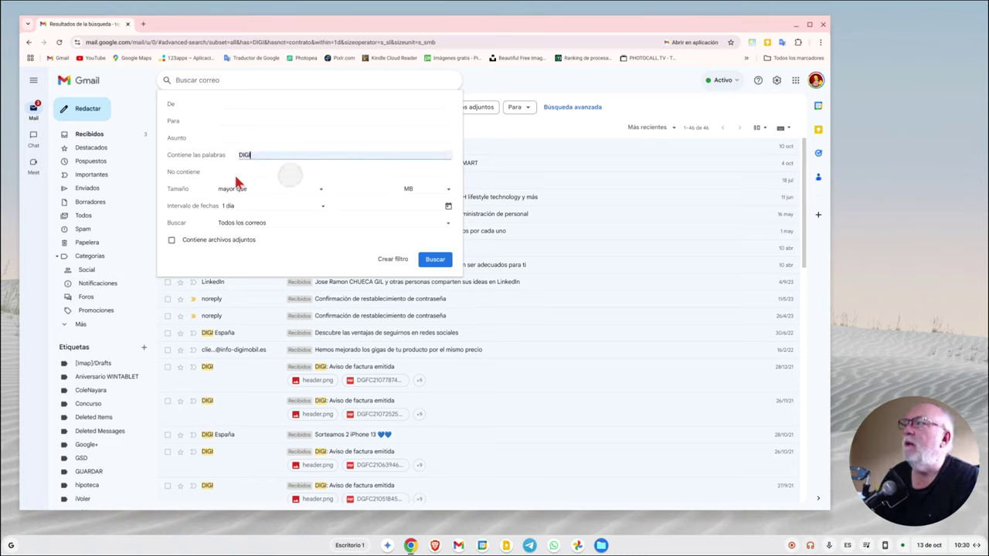
click(235, 175)
click(275, 190)
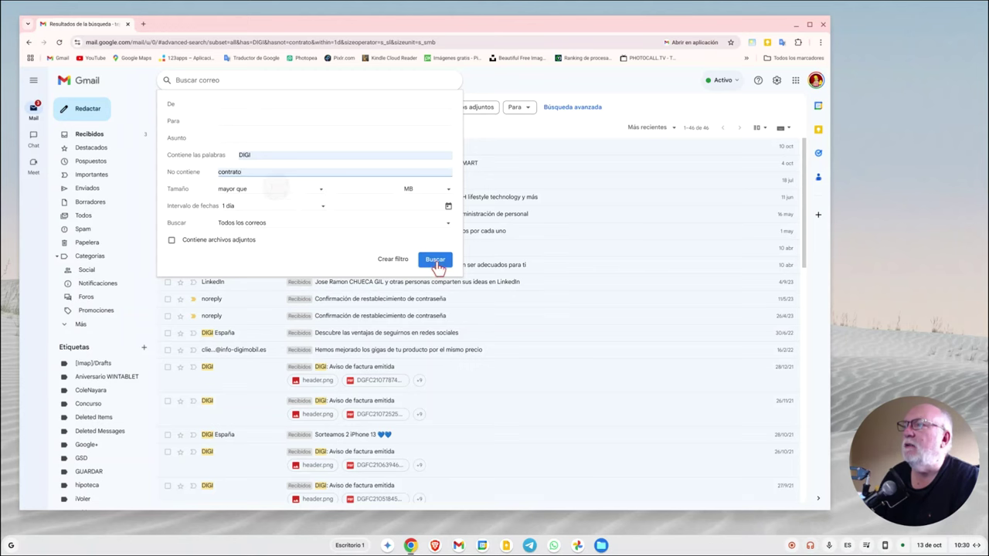
click(435, 259)
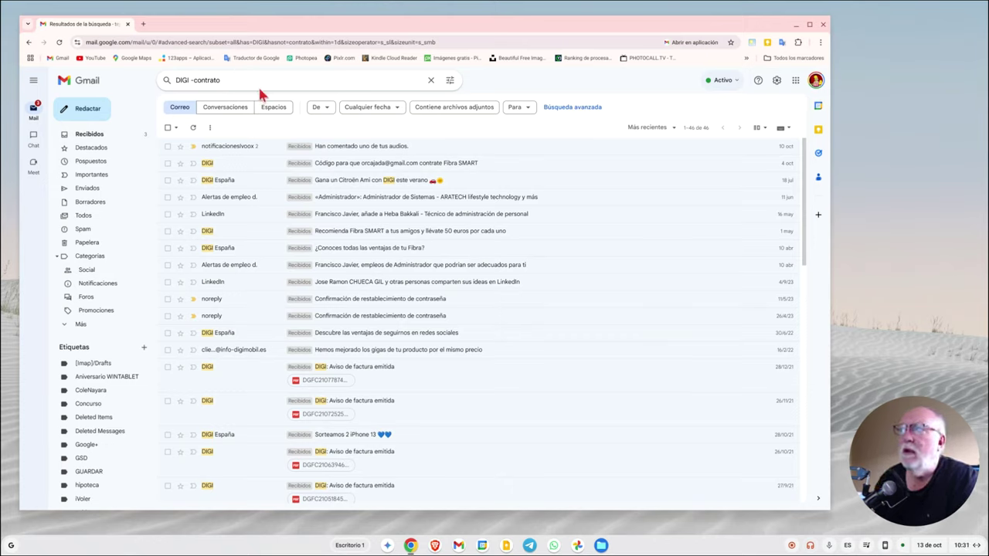
Change the query's sender to Digi, searching 'DIGI -contrato from:Digi' for 25 results.
click(256, 81)
text(f)
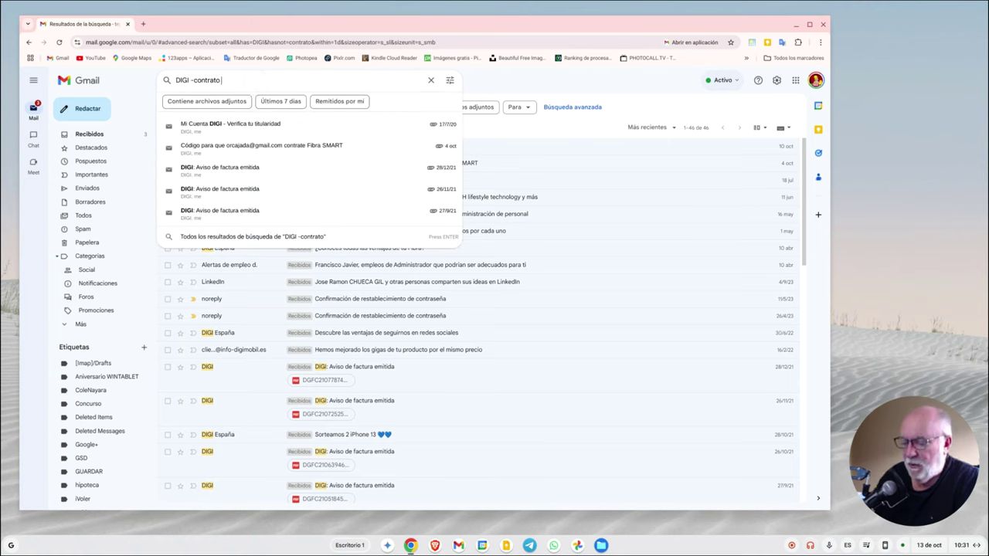
text(rom:)
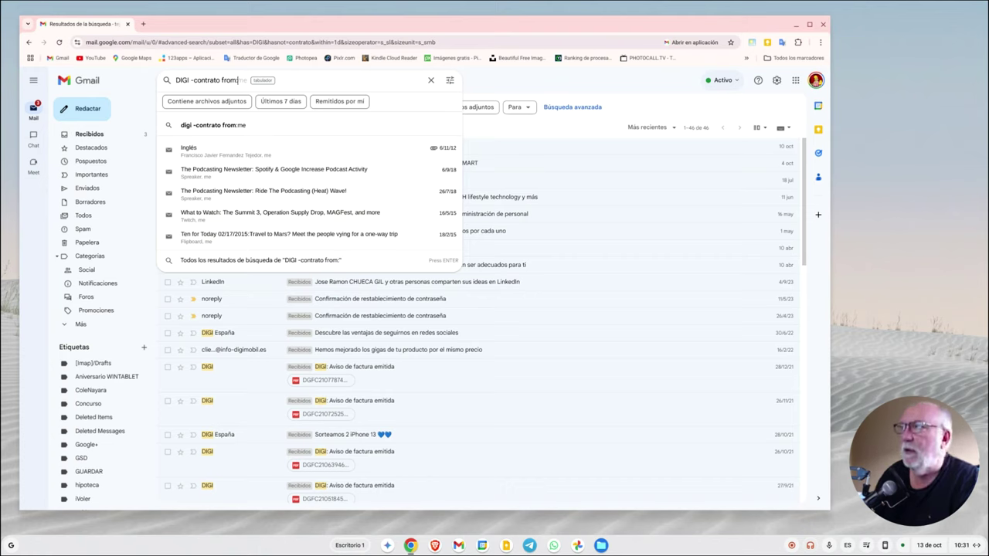
text(me)
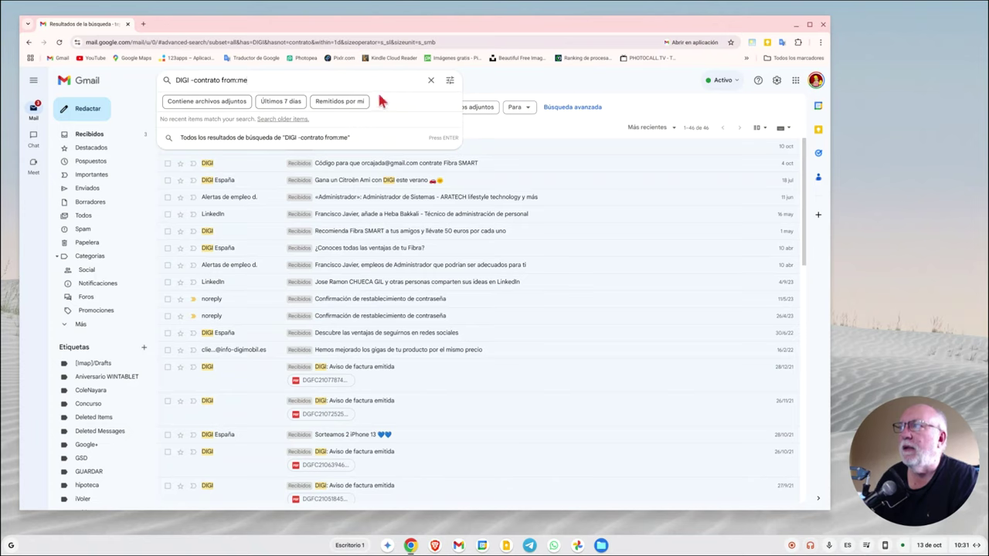
key(BackSpace)
key(BackSpace)
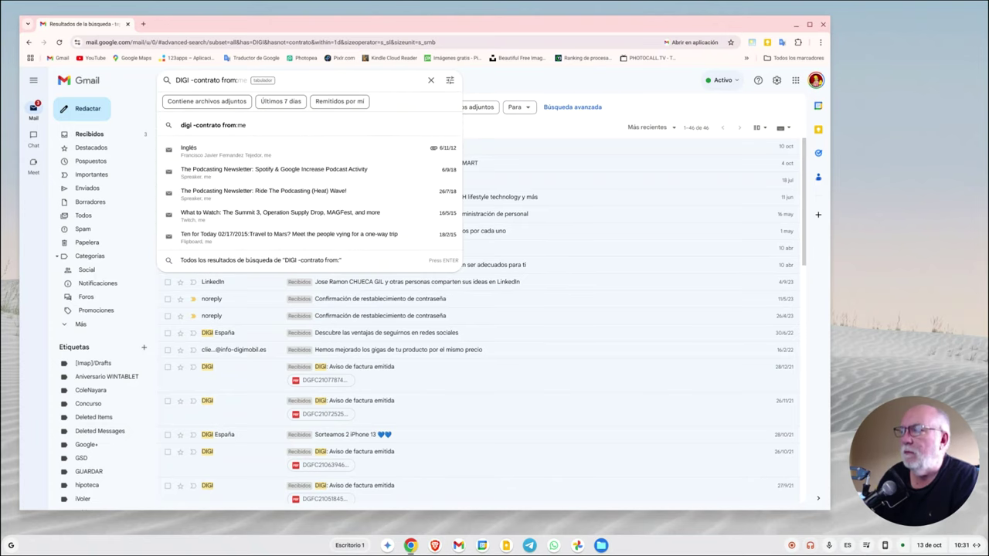
text(Dig)
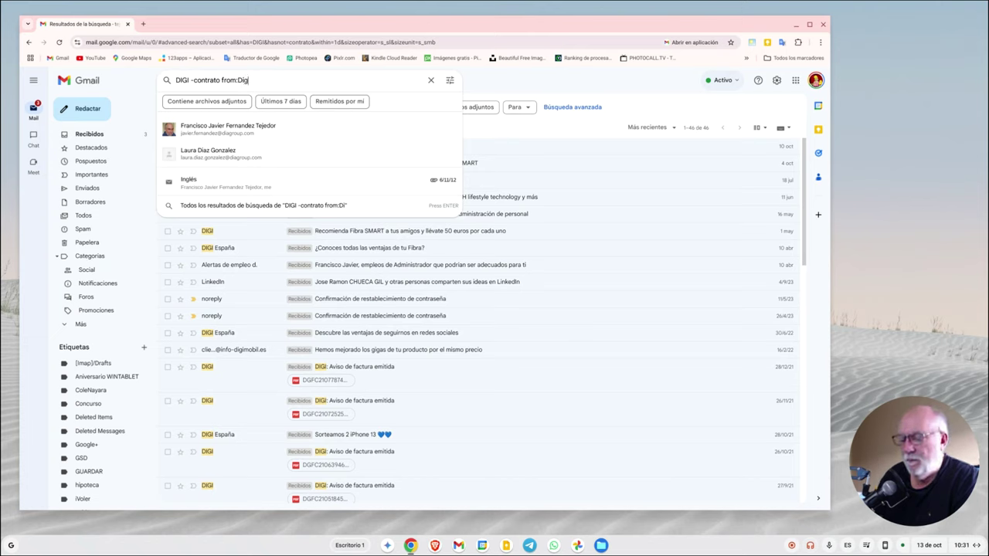
text(i)
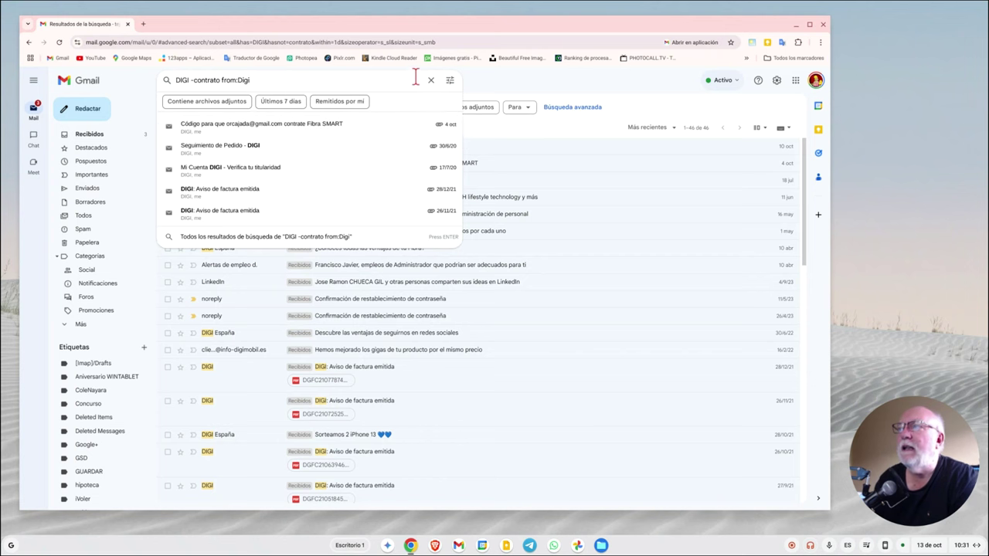
key(Return)
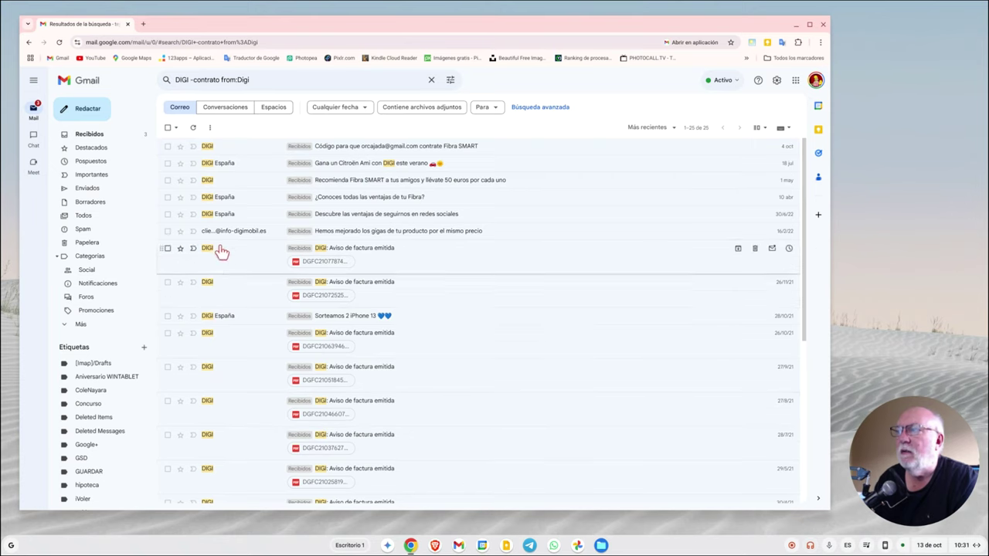
Search for emails containing DIGI within a 1 mes date range, returning three results.
click(432, 81)
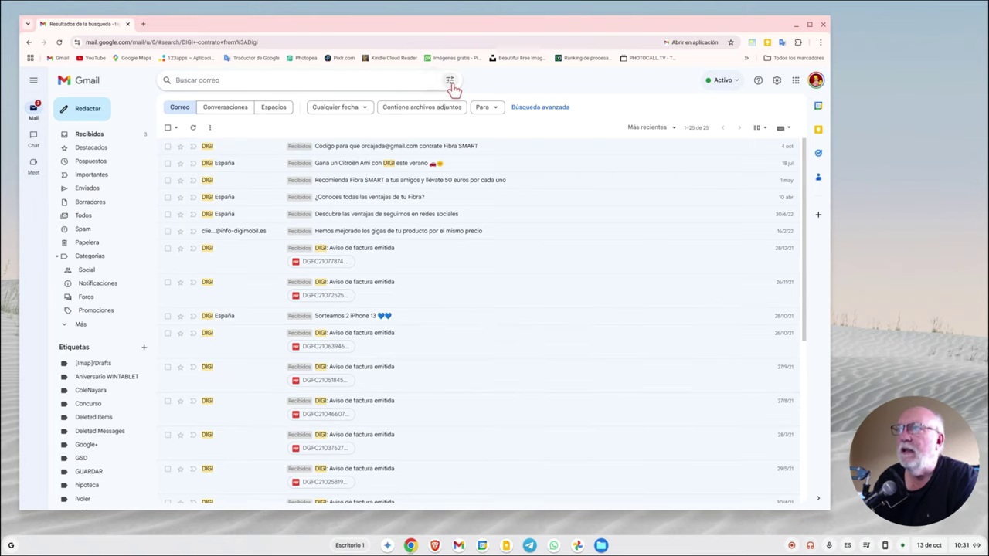
click(451, 82)
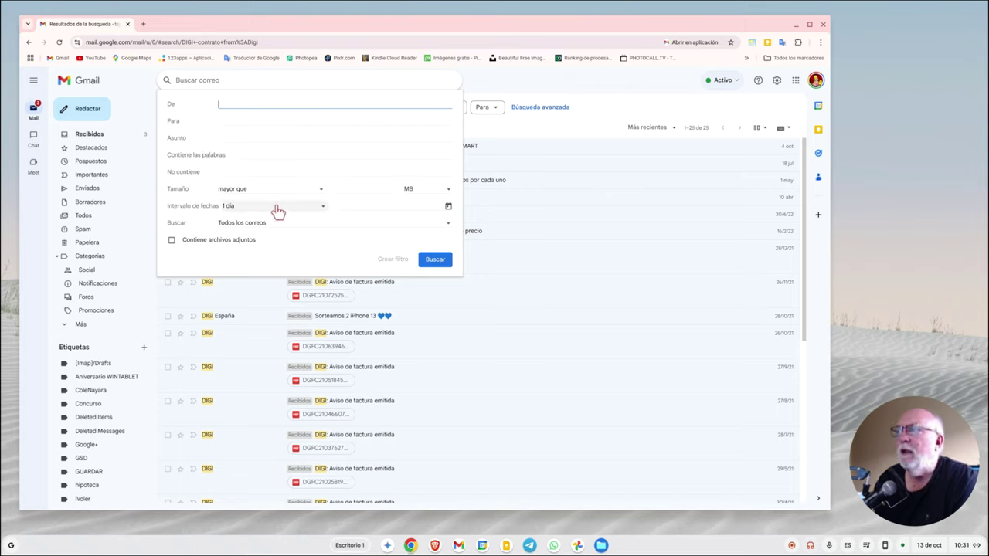
click(322, 207)
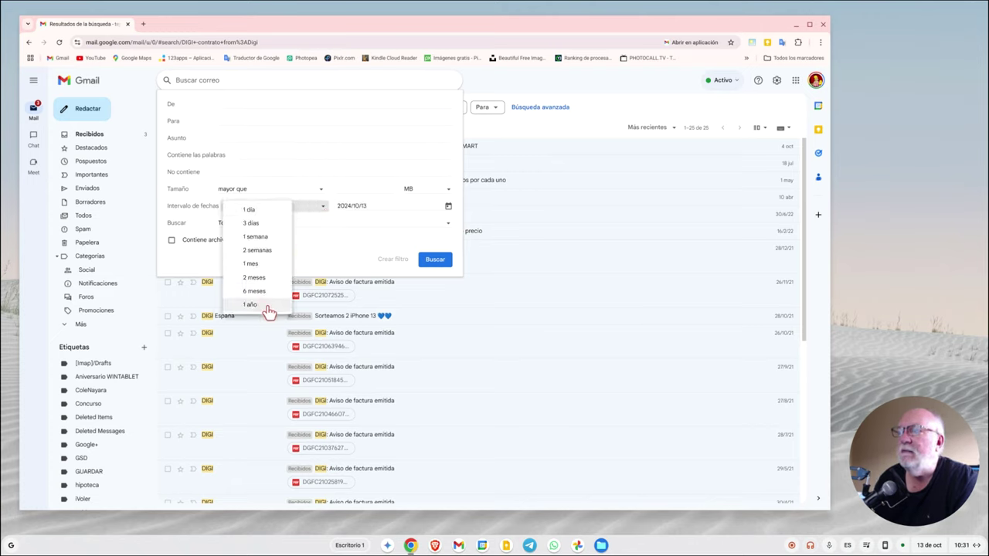
click(253, 265)
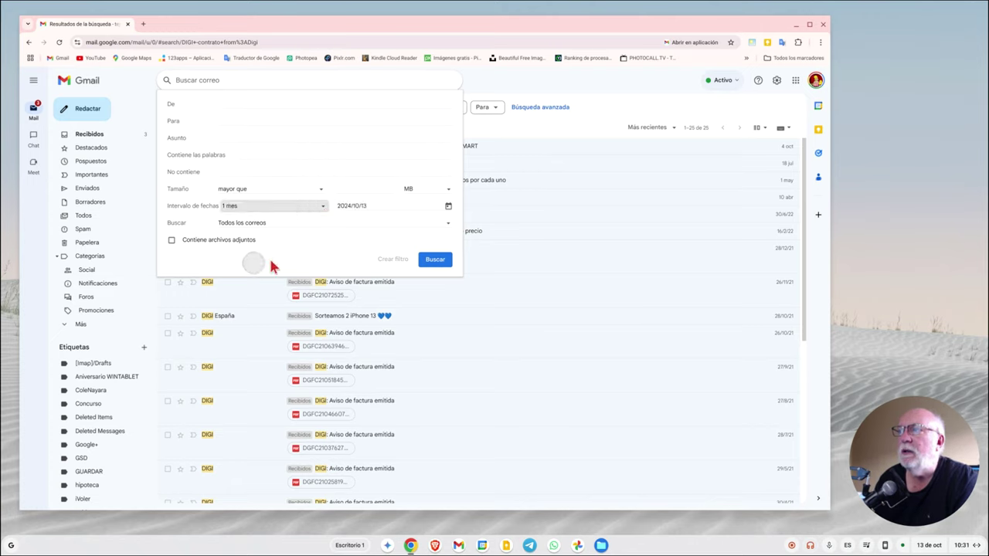
click(259, 155)
text(DIGI)
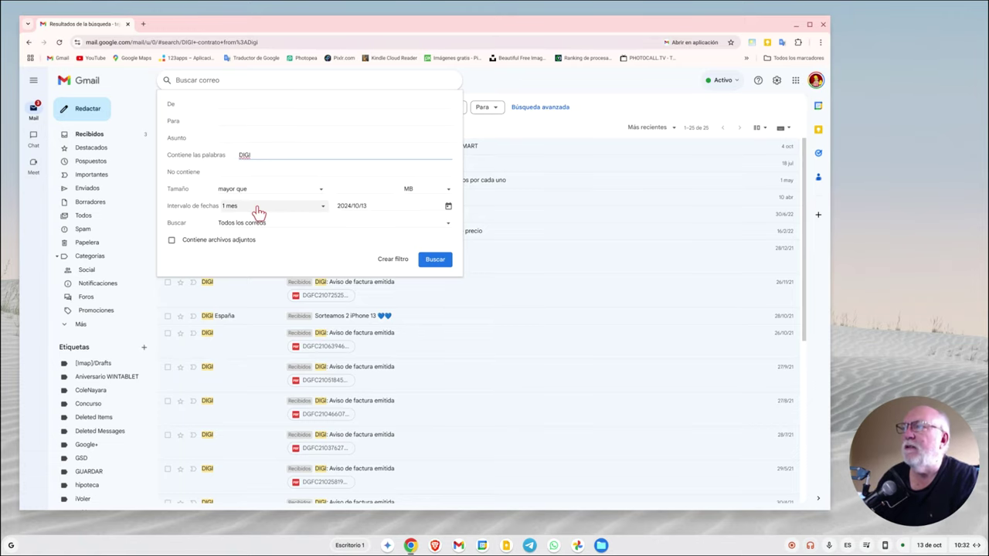
click(435, 262)
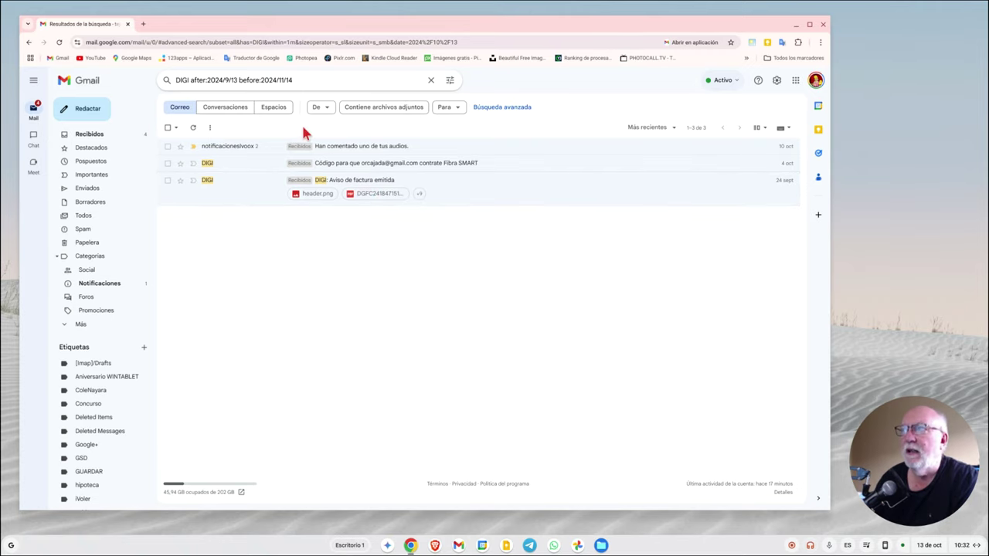
Clear the DIGI date search and show Todos, all 116,141 emails.
click(431, 80)
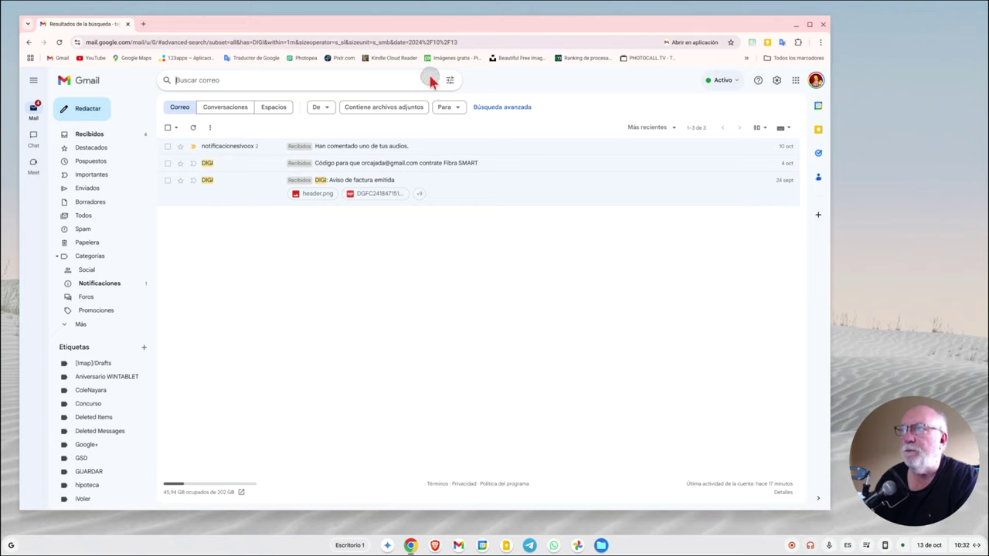
click(83, 215)
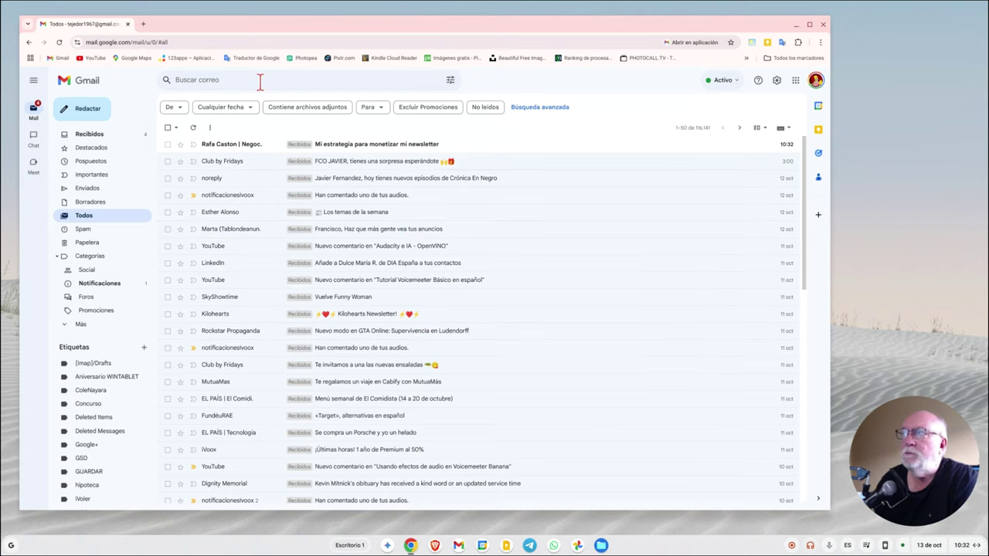
click(448, 82)
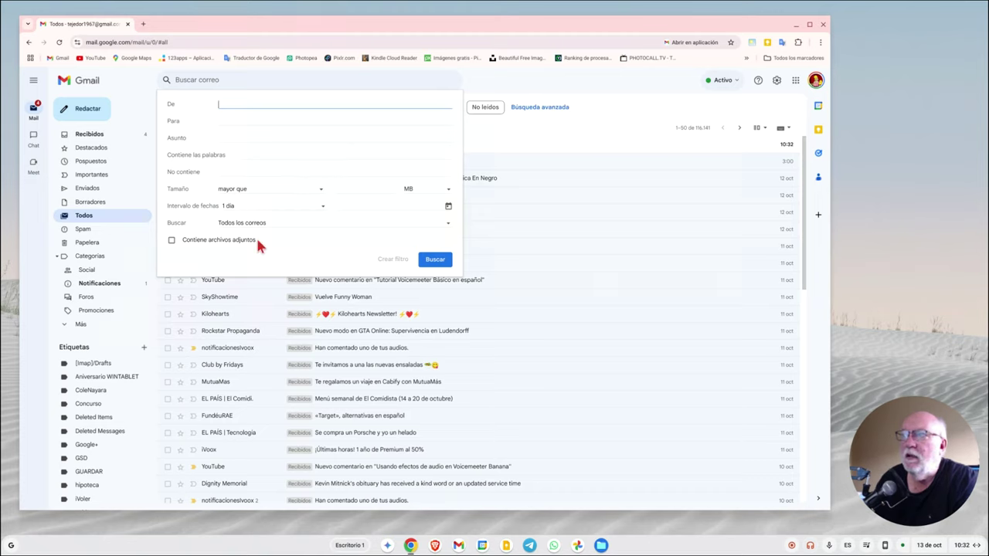
click(448, 224)
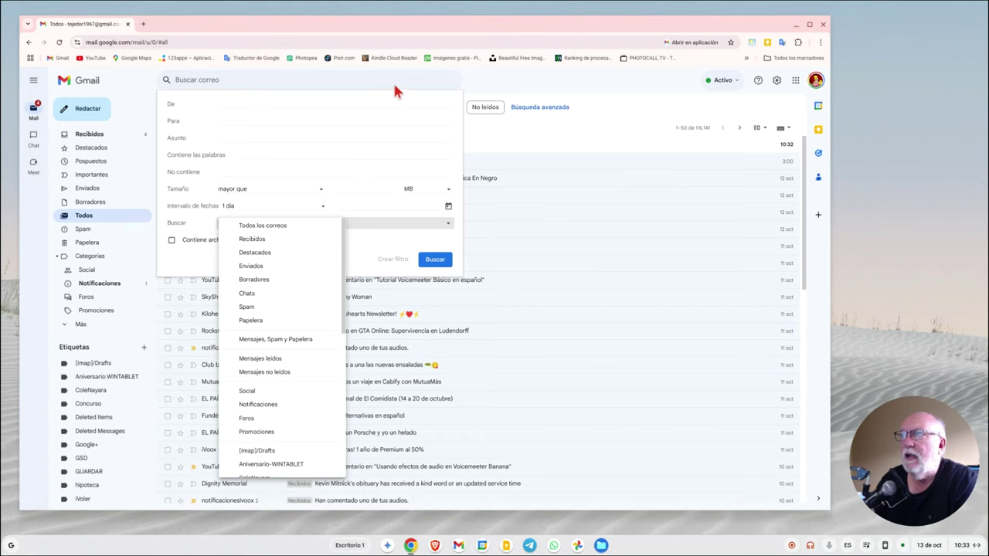
click(509, 87)
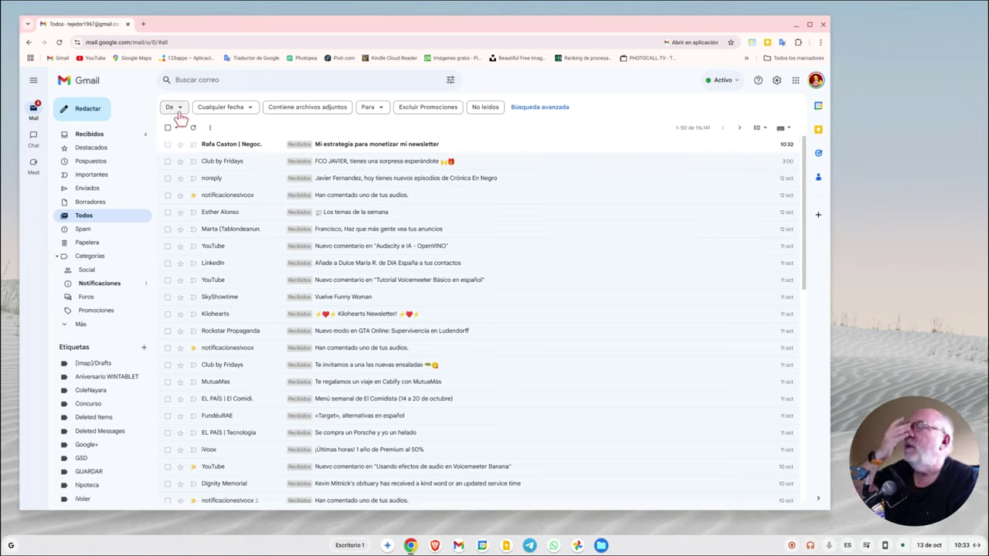
click(180, 109)
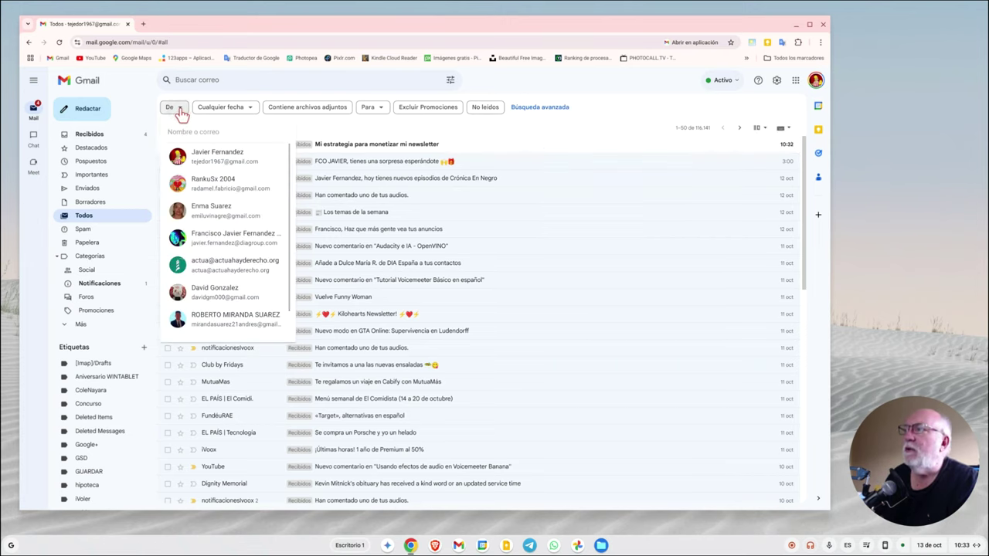
click(180, 110)
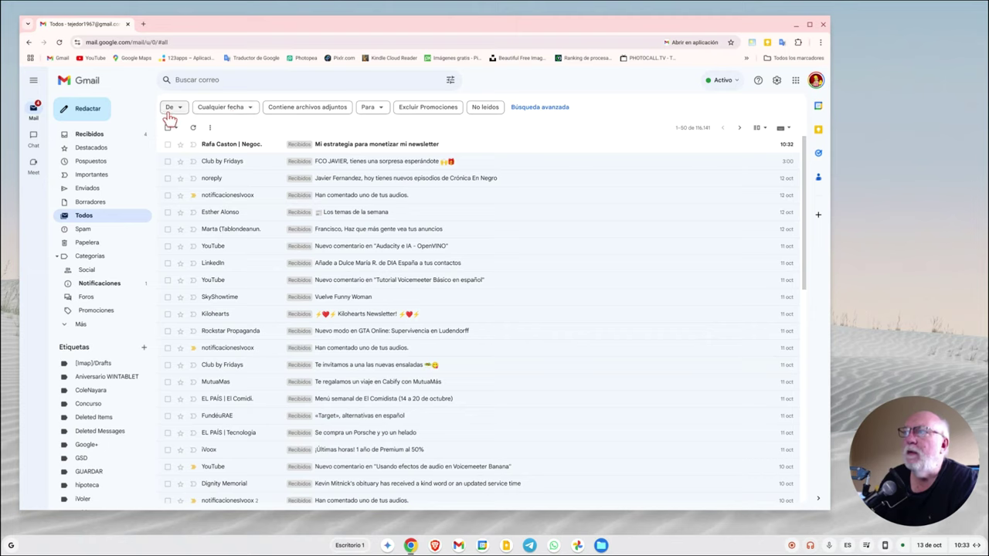
click(247, 110)
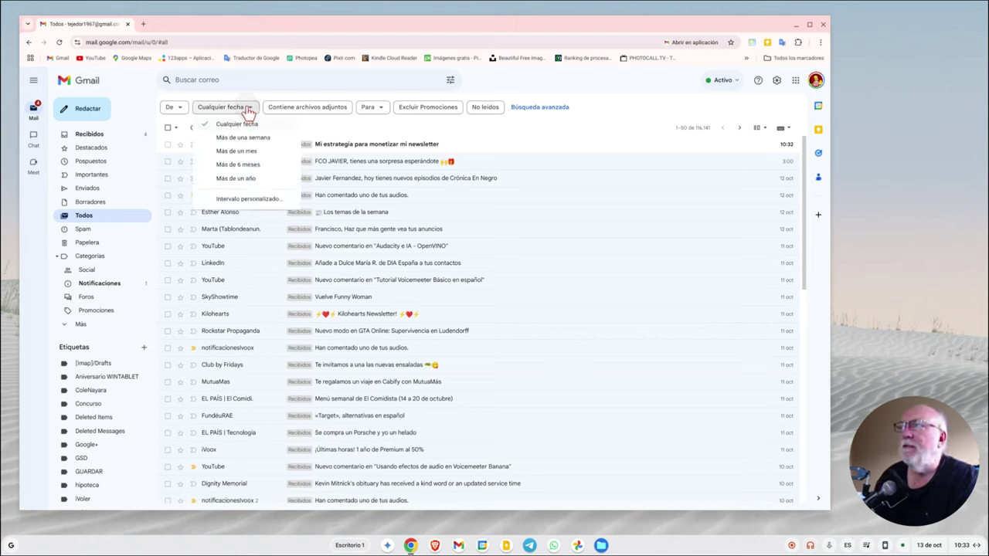
click(350, 118)
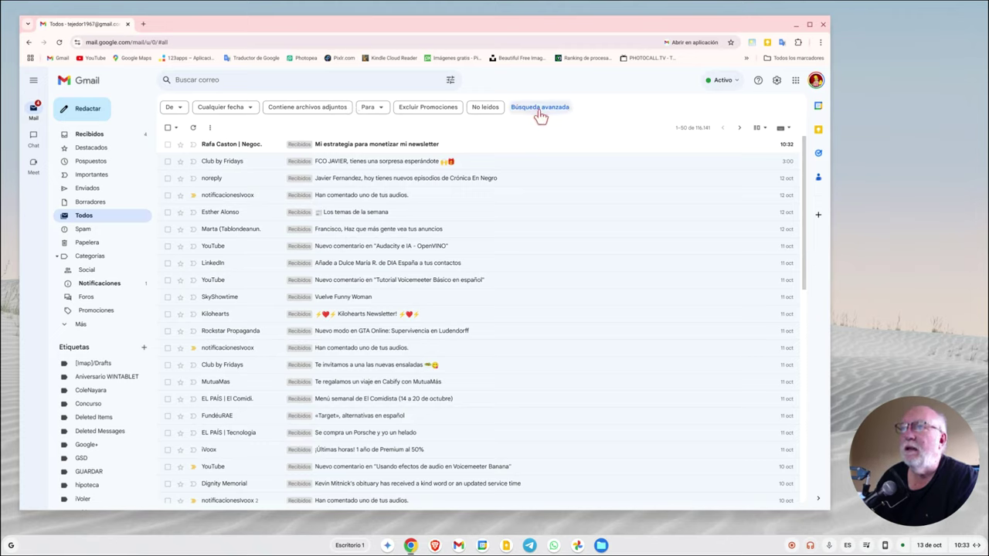
Toggle the '1-50 de 116.141' counter menu to show Primera página and Última página.
click(693, 128)
click(694, 129)
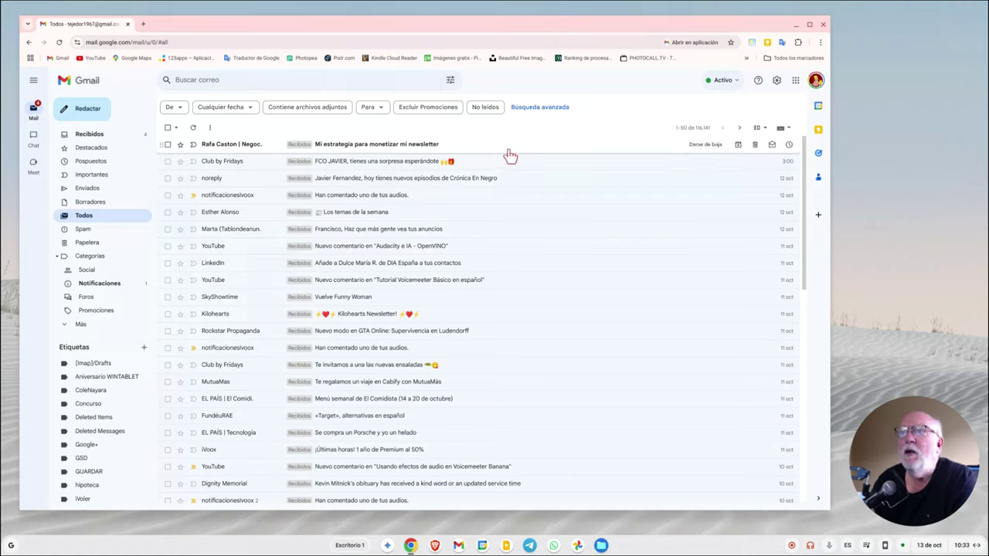
click(678, 131)
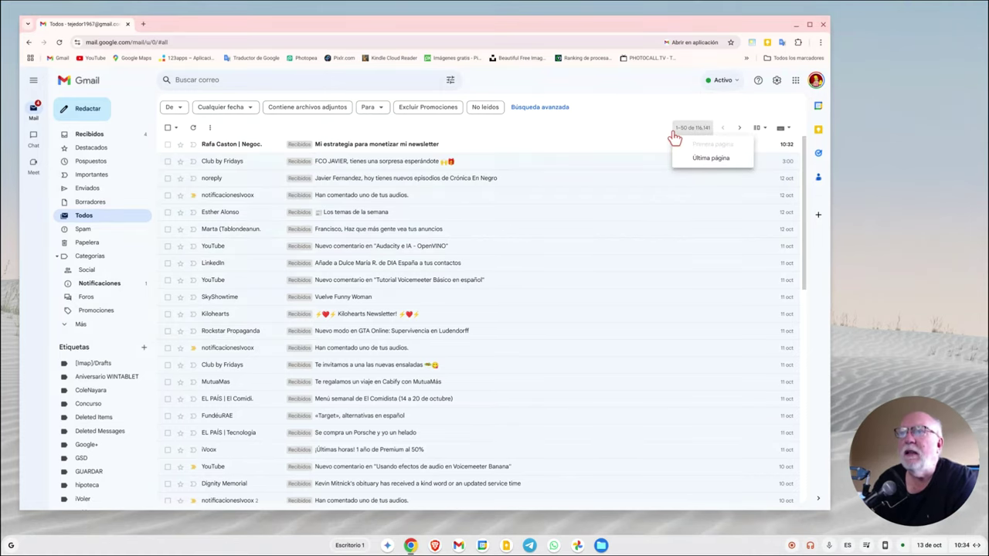
click(674, 136)
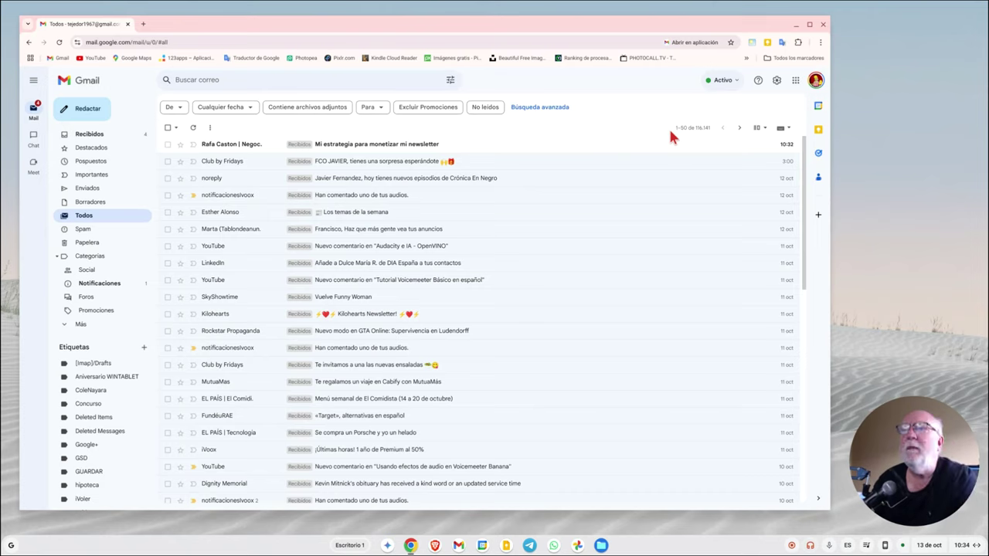
click(677, 135)
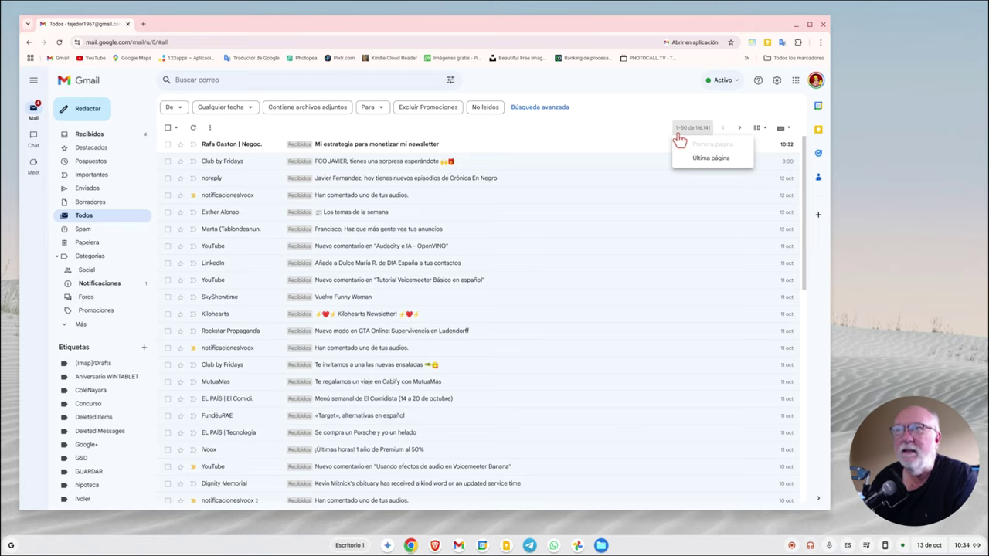
click(698, 171)
click(687, 130)
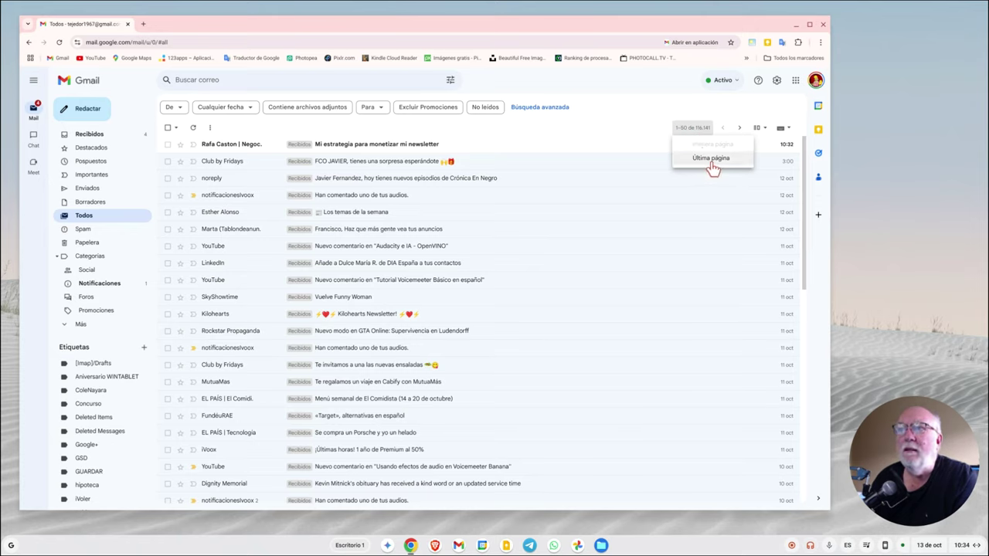
Jump to the last page of All Mail and view the oldest message, Prueba de Gmail.
click(711, 158)
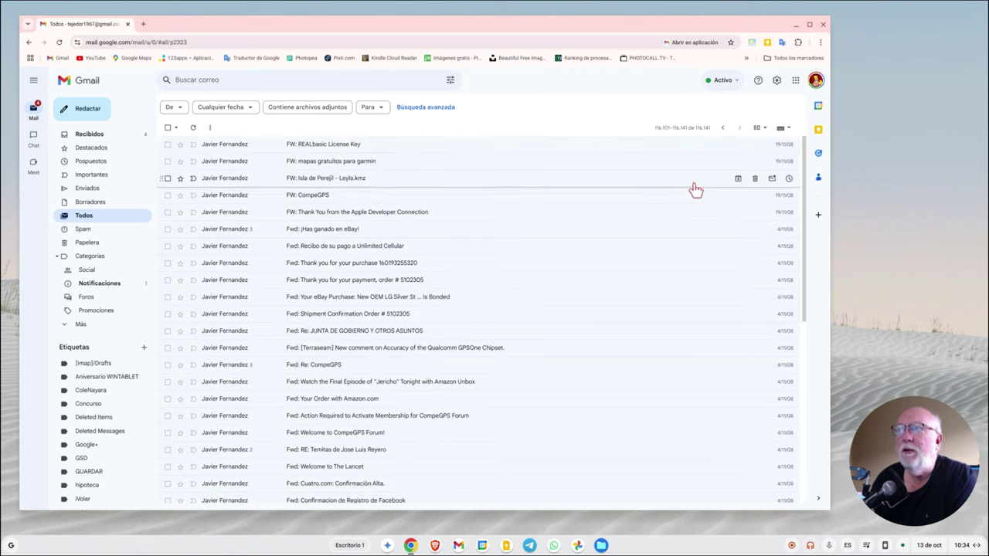
drag(806, 203, 806, 435)
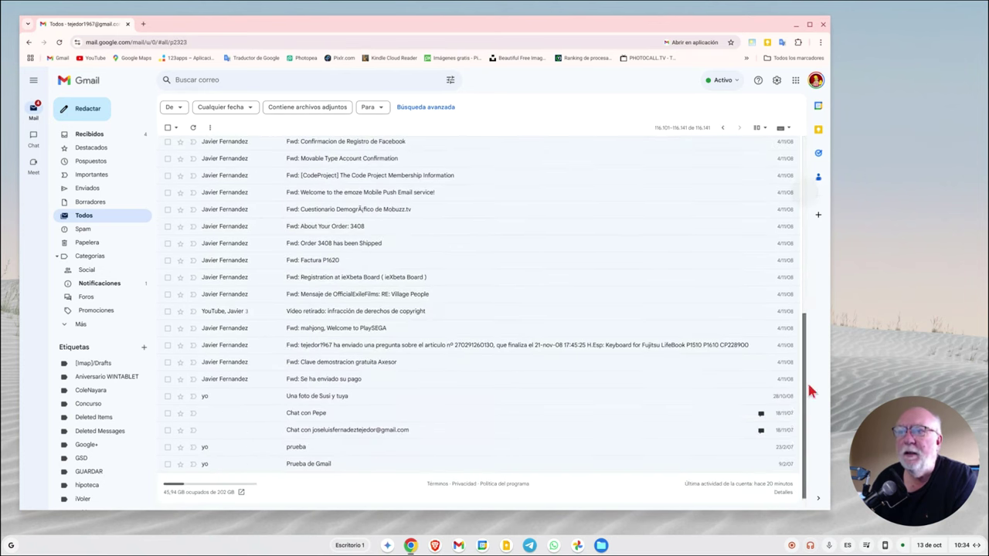
click(347, 467)
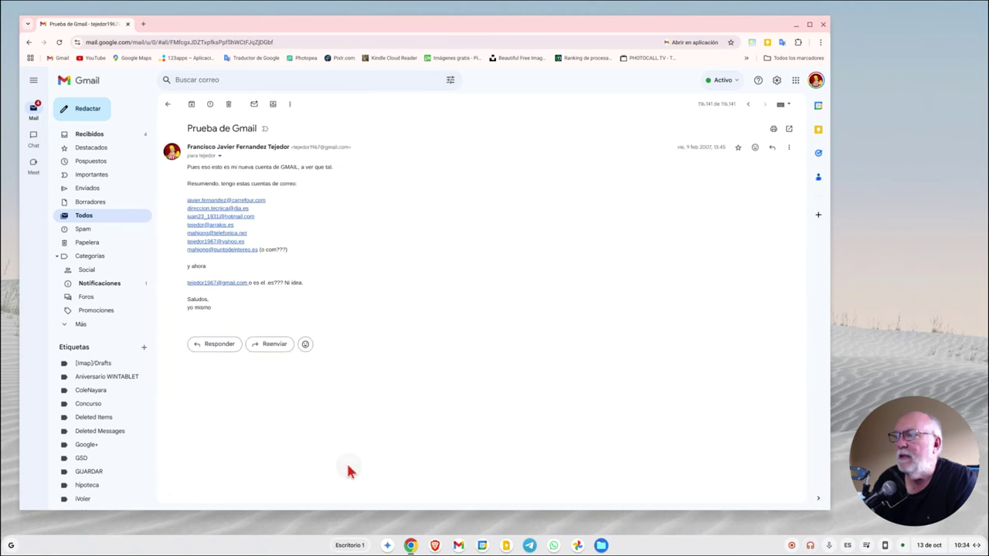
click(169, 107)
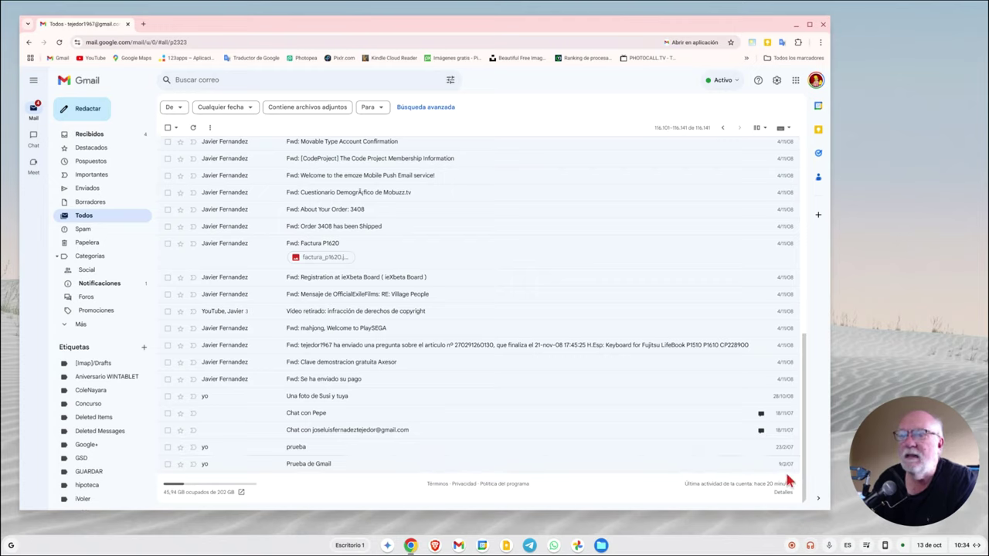
mouse_move(583, 396)
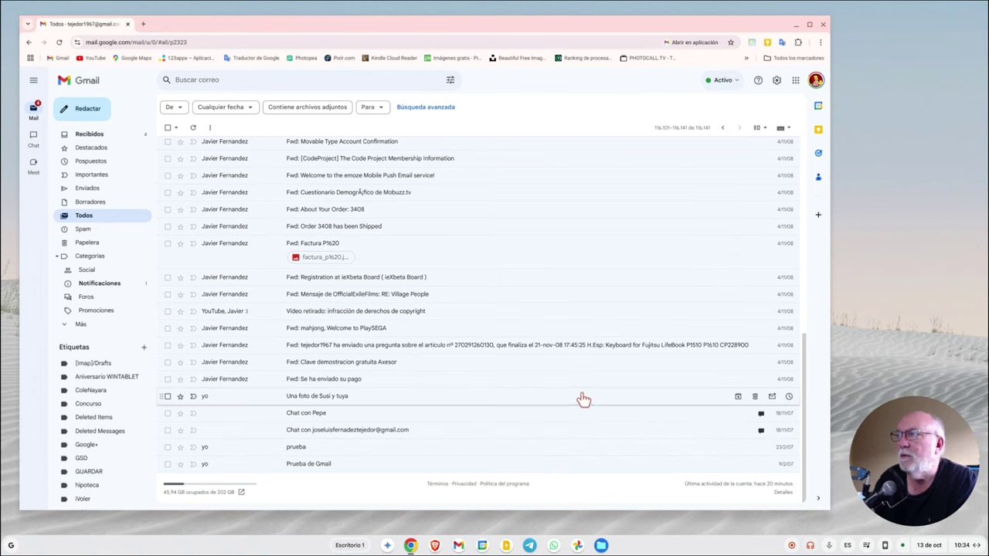
Return the All Mail list to Primera página, emails 1–50.
scroll(583, 400, up, 2)
scroll(575, 394, up, 3)
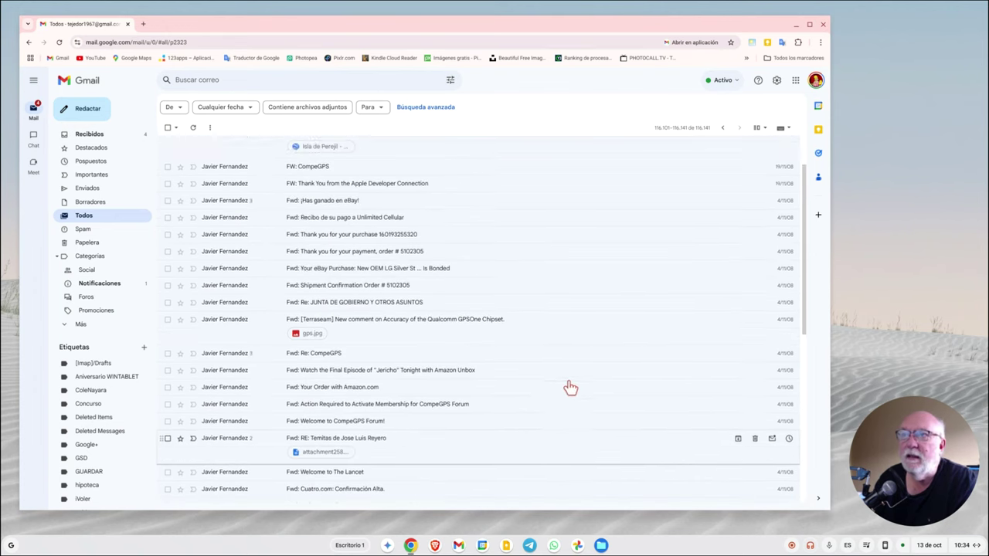
click(681, 128)
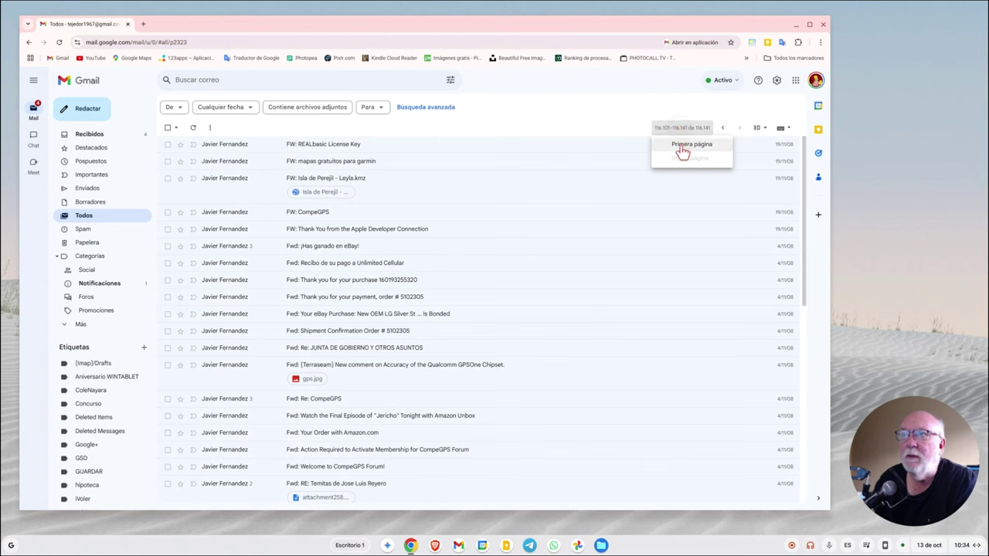
click(684, 145)
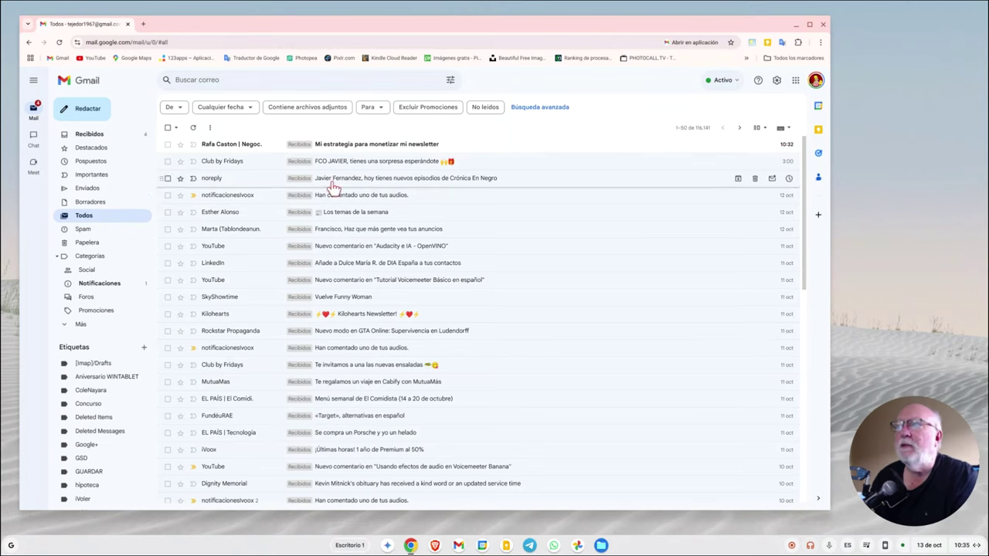
Show the layout menu beside the split-pane toggle.
click(765, 129)
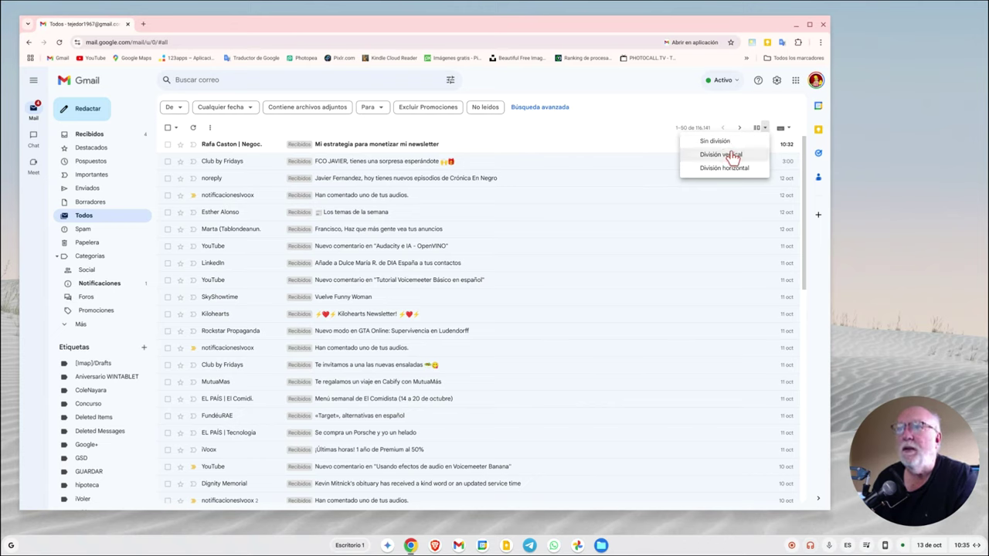
Switch to División vertical and read the Club by Fridays, noreply and iVoox comment emails.
click(732, 155)
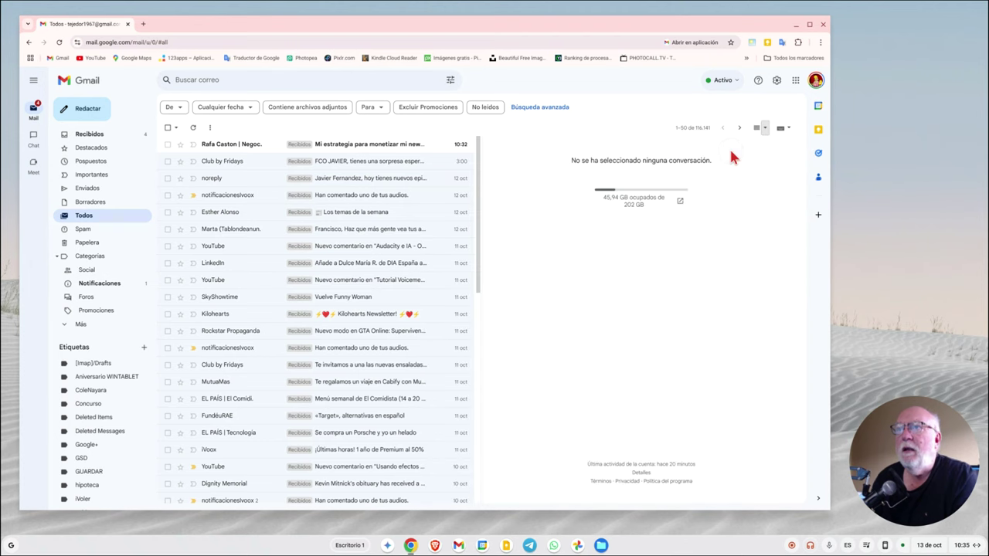
click(220, 164)
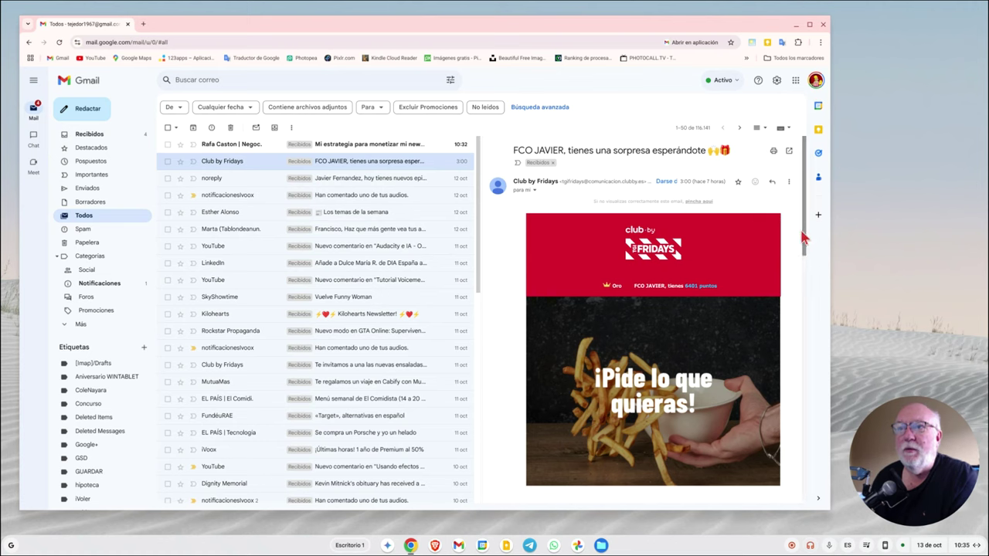
mouse_move(804, 240)
mouse_down()
mouse_move(821, 471)
mouse_move(802, 278)
mouse_move(776, 183)
mouse_up()
click(223, 182)
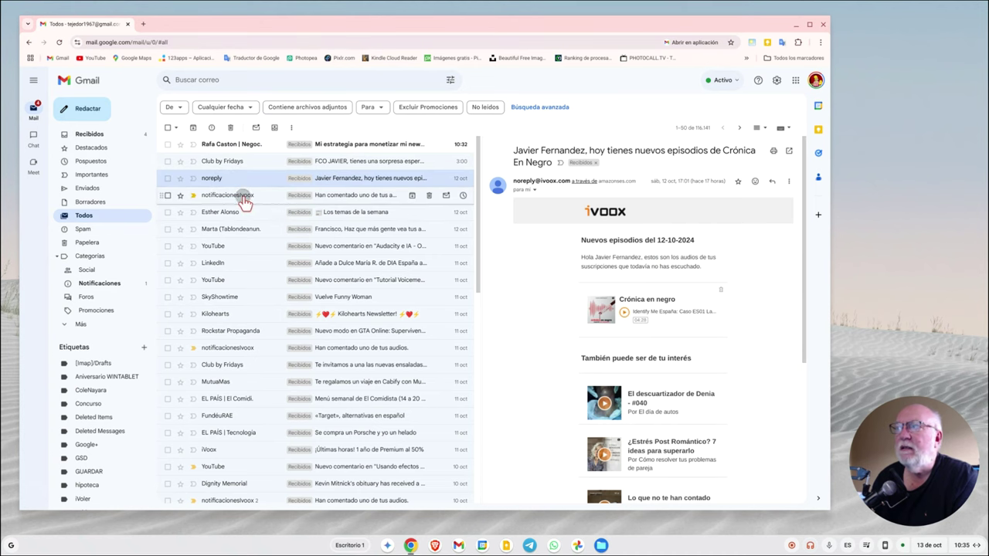
click(243, 195)
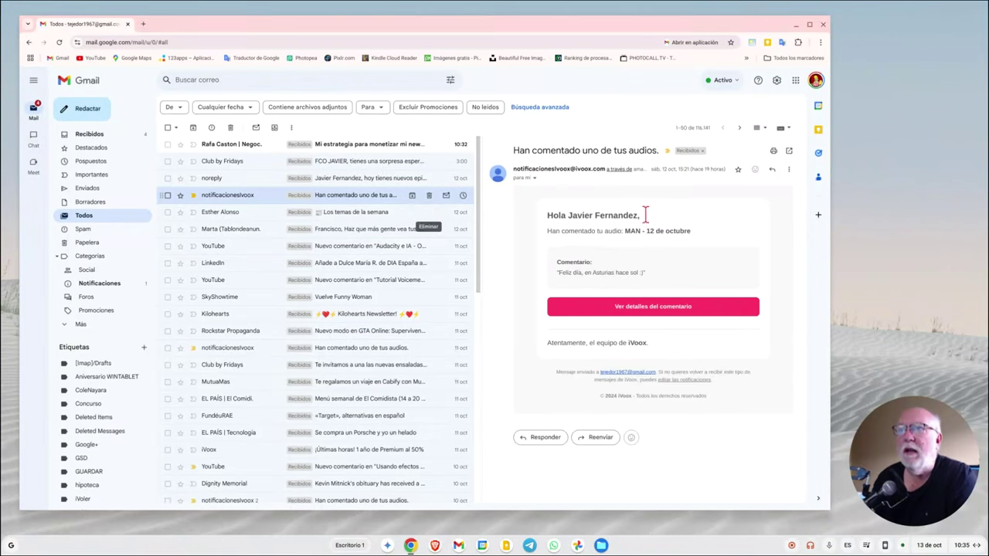
Switch to División horizontal, with the reading pane below the list.
click(766, 130)
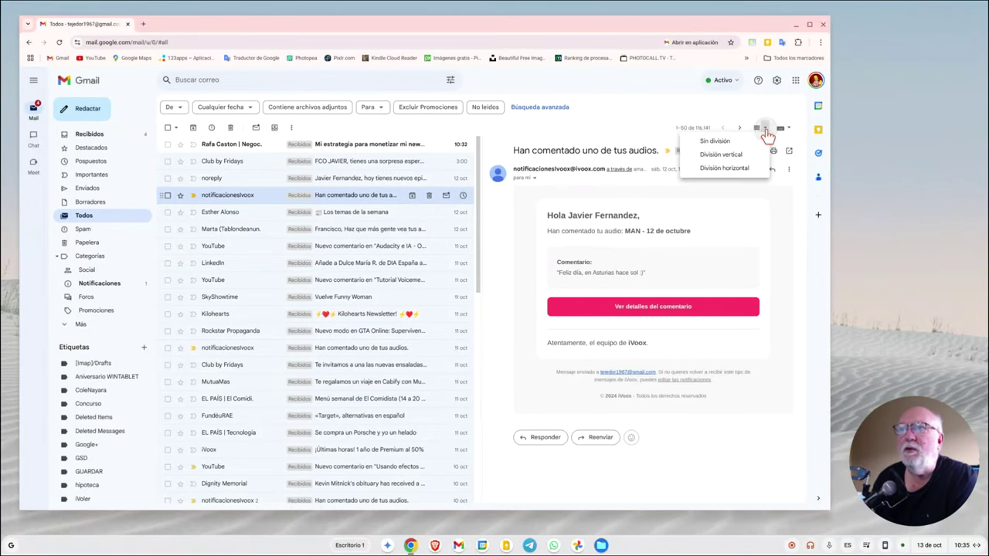
click(744, 168)
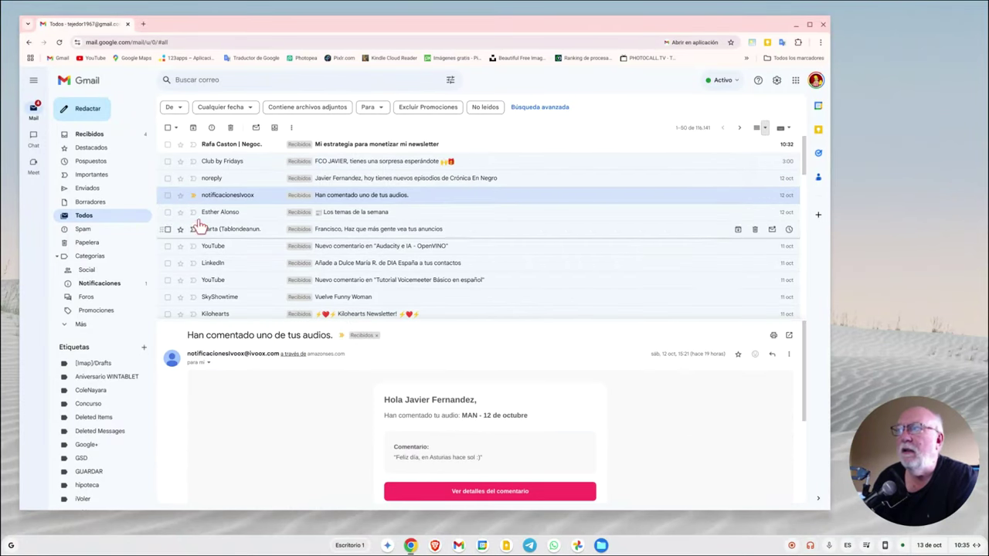
scroll(669, 409, down, 2)
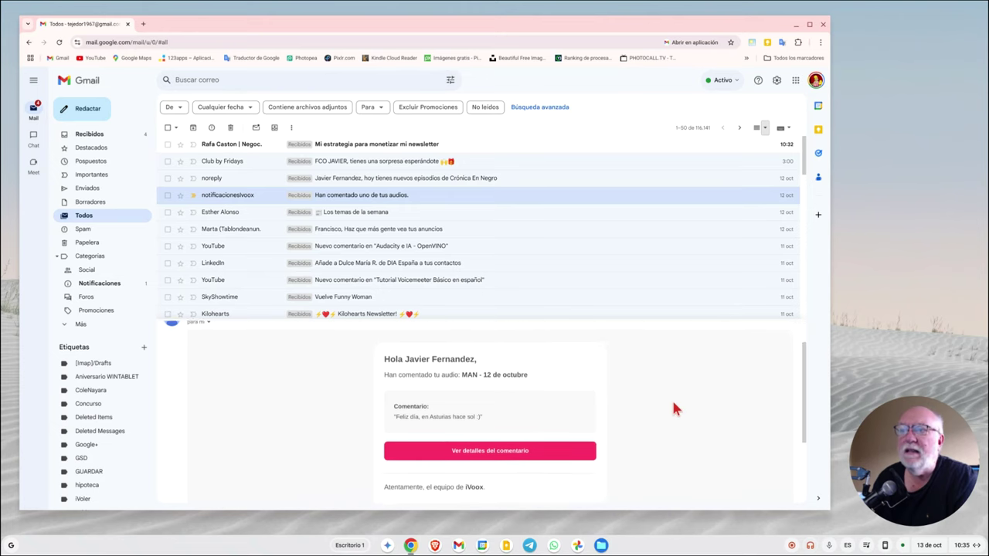
scroll(672, 408, down, 3)
scroll(672, 408, up, 5)
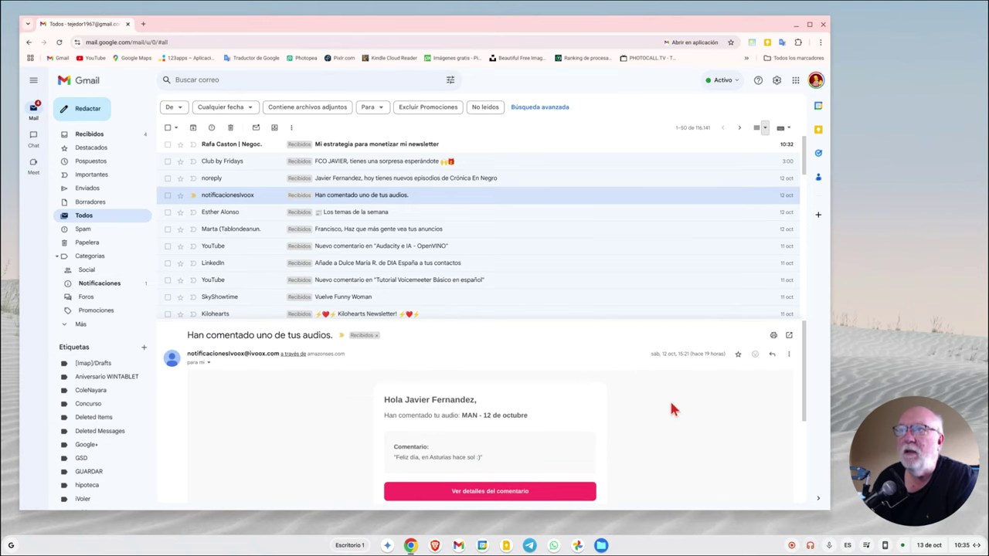
Return to División vertical and open 'Mi estrategia para monetizar mi newsletter'.
click(765, 128)
click(730, 157)
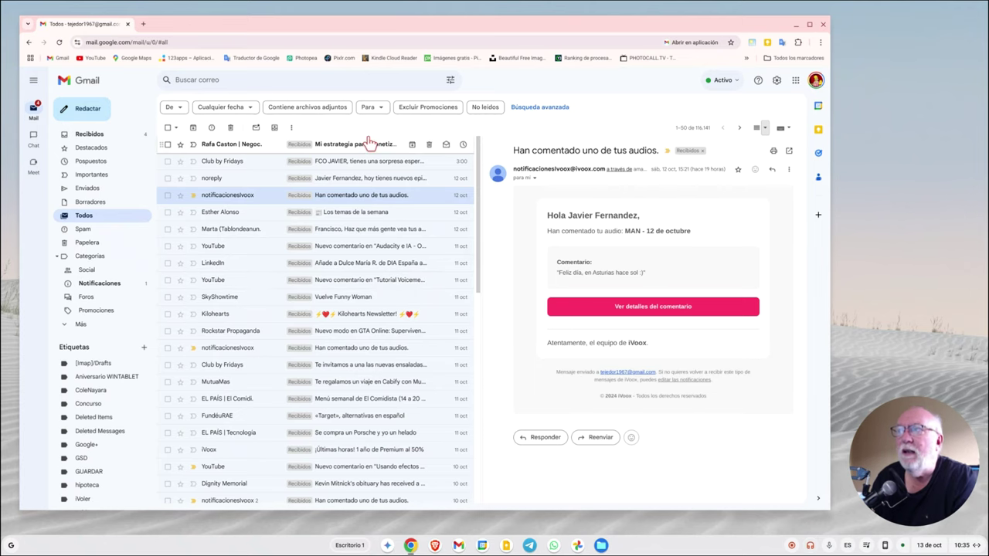
mouse_move(362, 144)
mouse_move(319, 144)
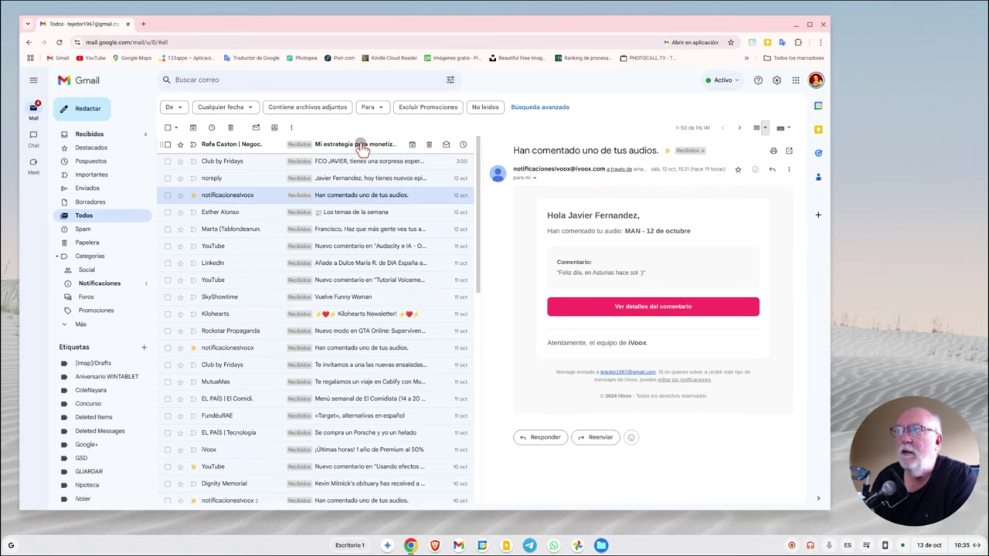
click(361, 146)
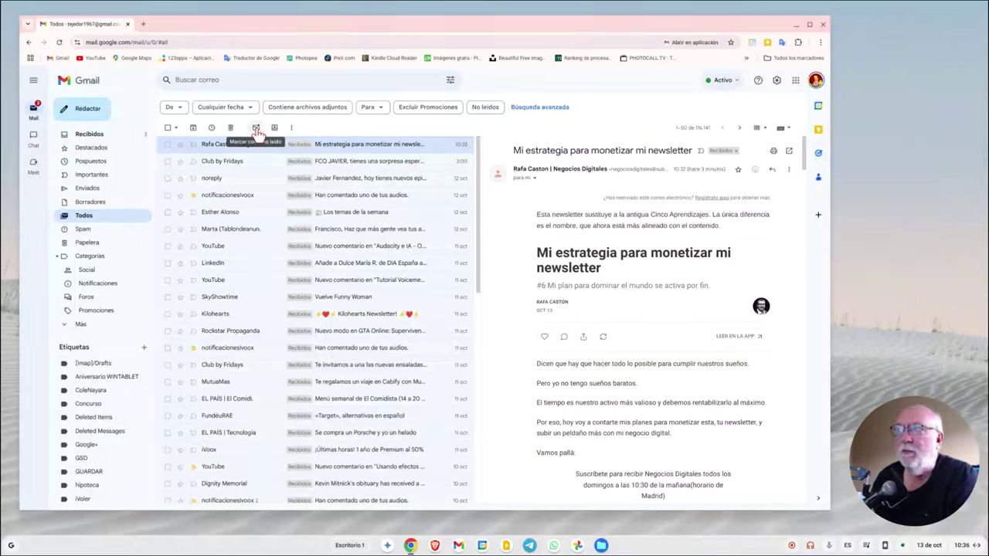
Mark 'Mi estrategia para monetizar mi newsletter' unread twice, ending on the Club by Fridays email.
click(256, 129)
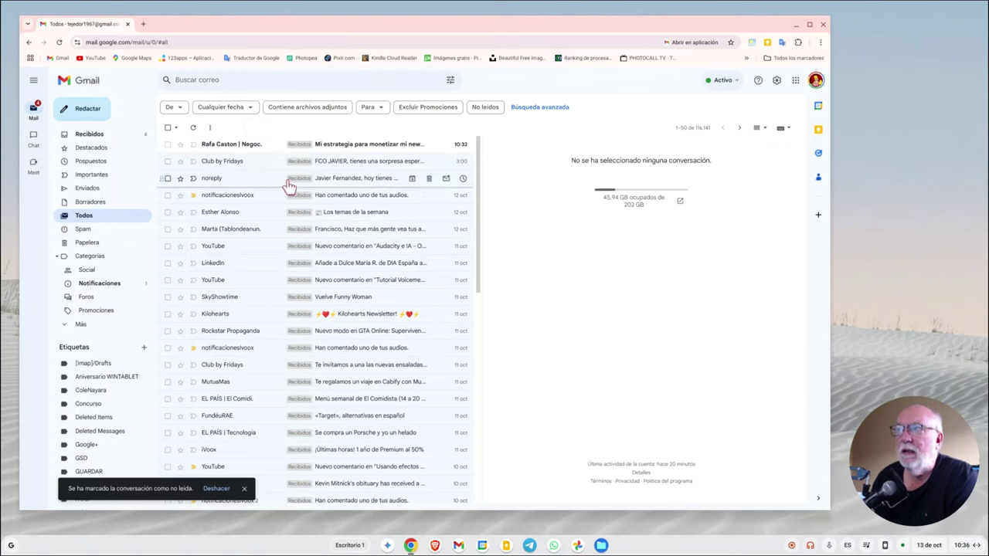
click(241, 165)
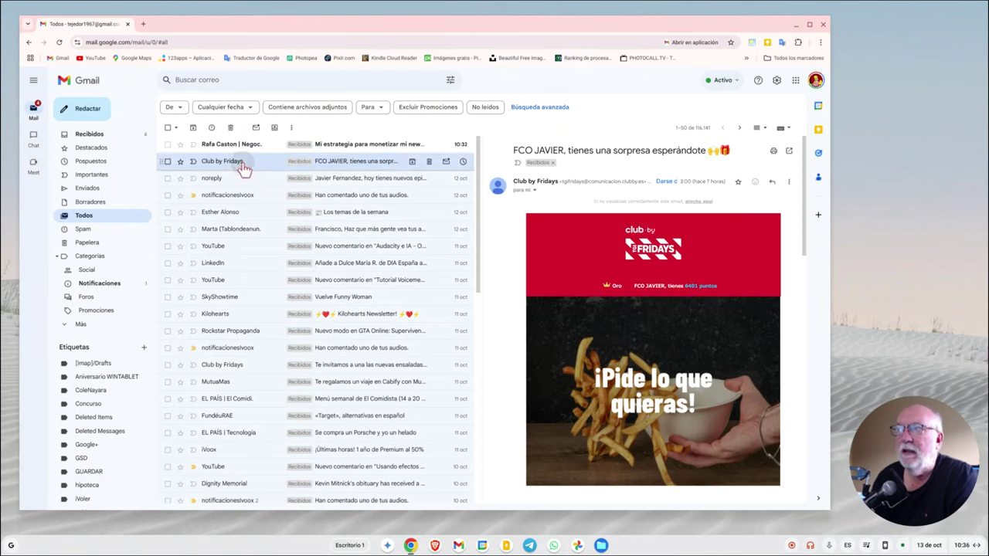
click(355, 147)
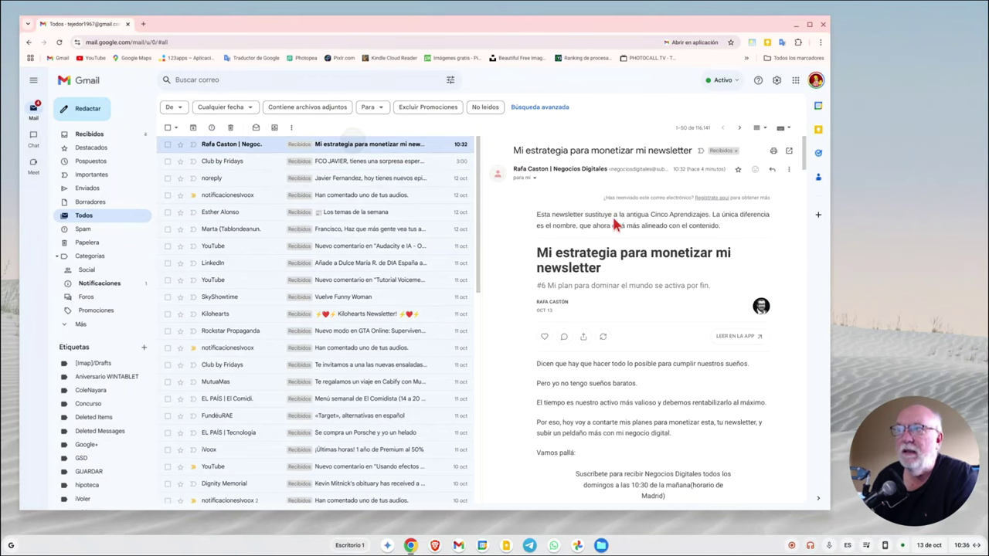
click(256, 128)
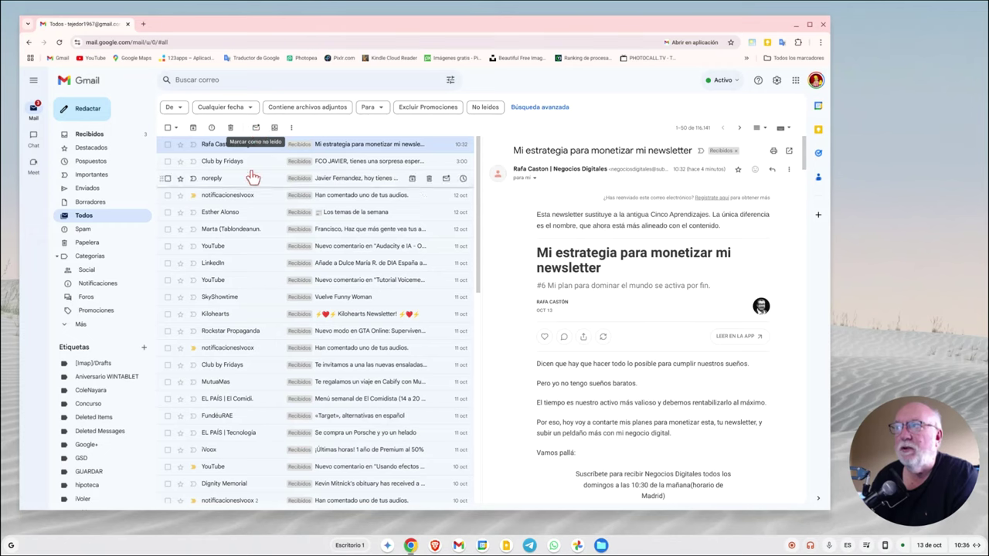
click(256, 128)
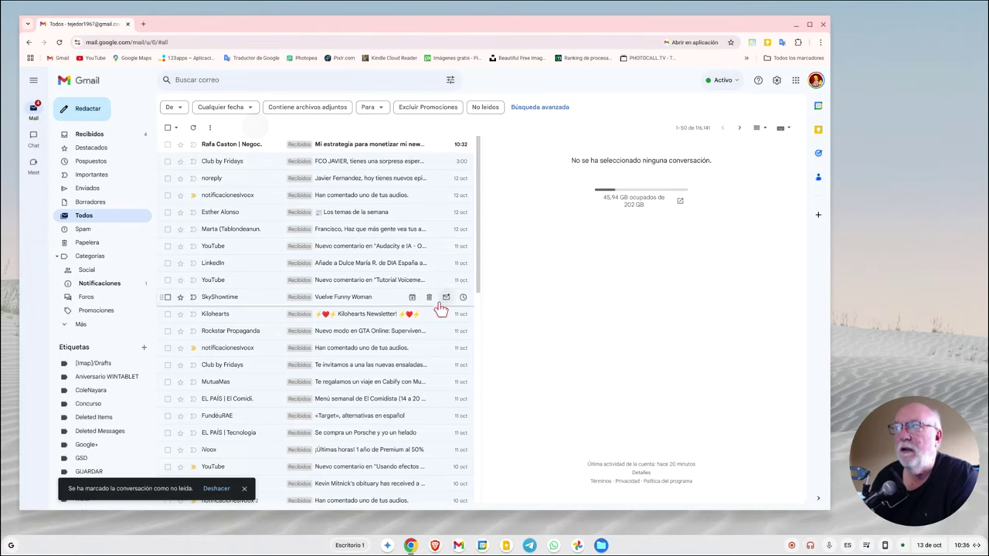
click(322, 161)
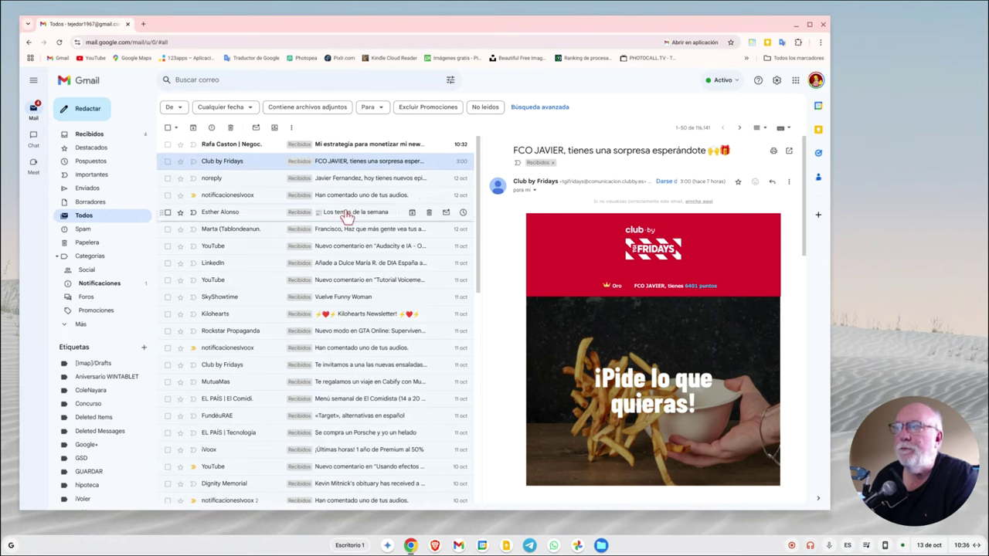
Turn off the reading pane, then open and close the Spanish on-screen keyboard twice.
click(759, 128)
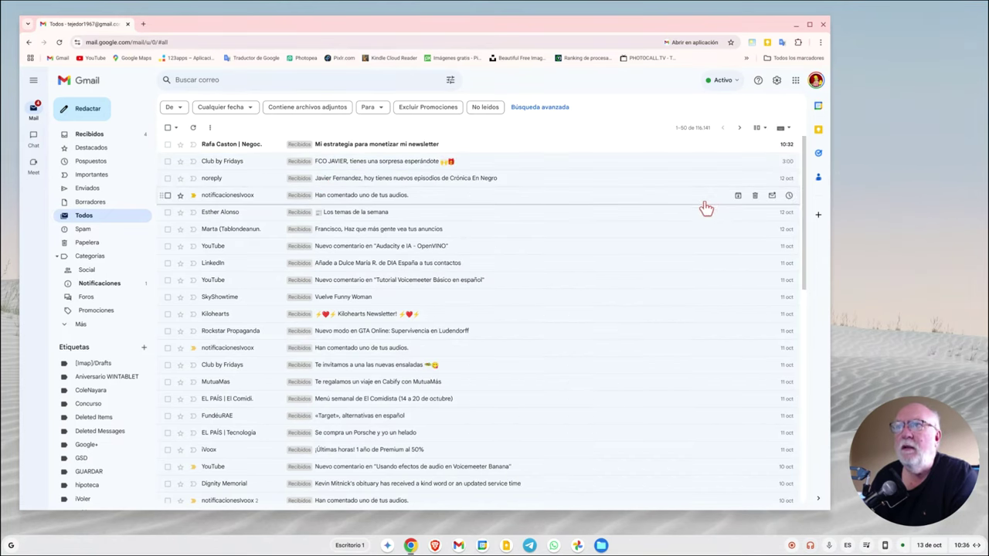
click(789, 130)
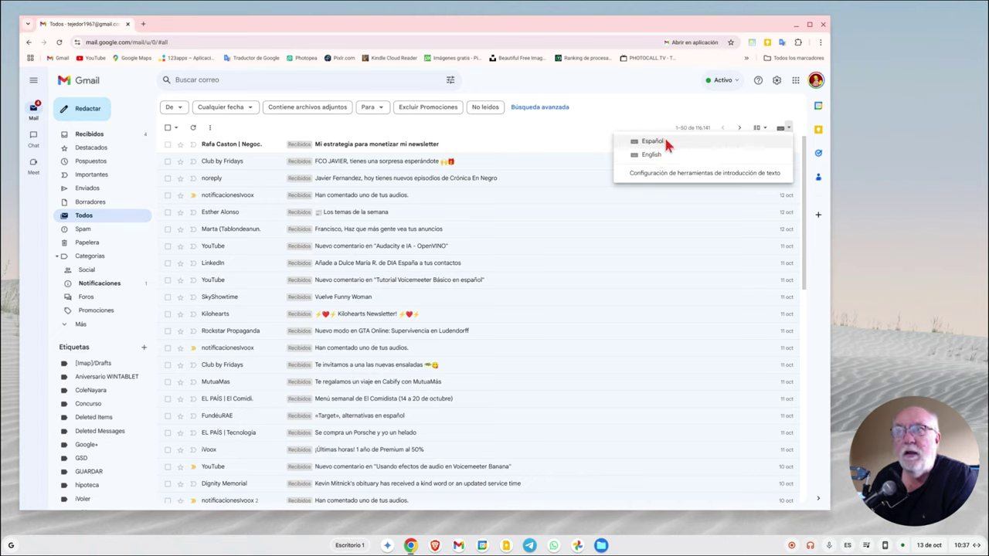
click(653, 141)
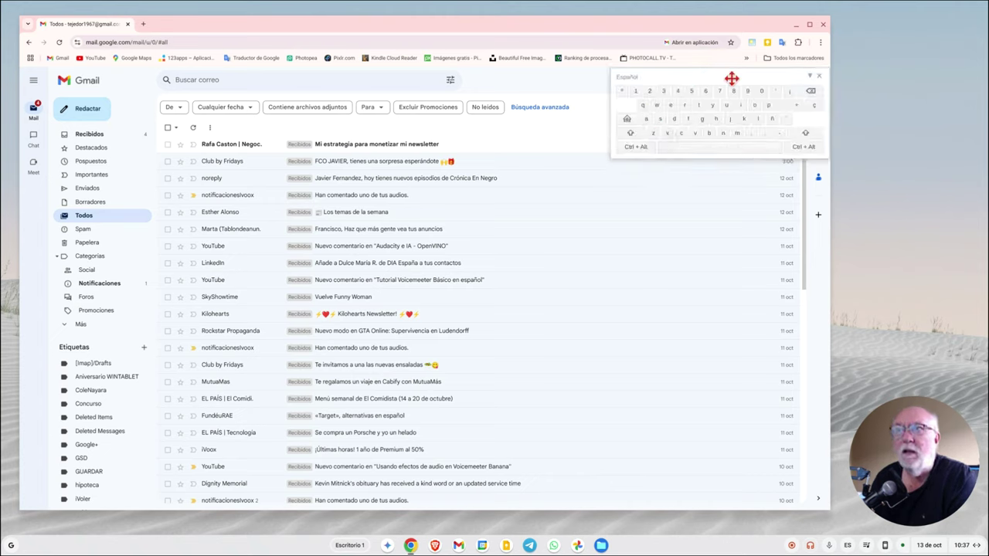
click(819, 75)
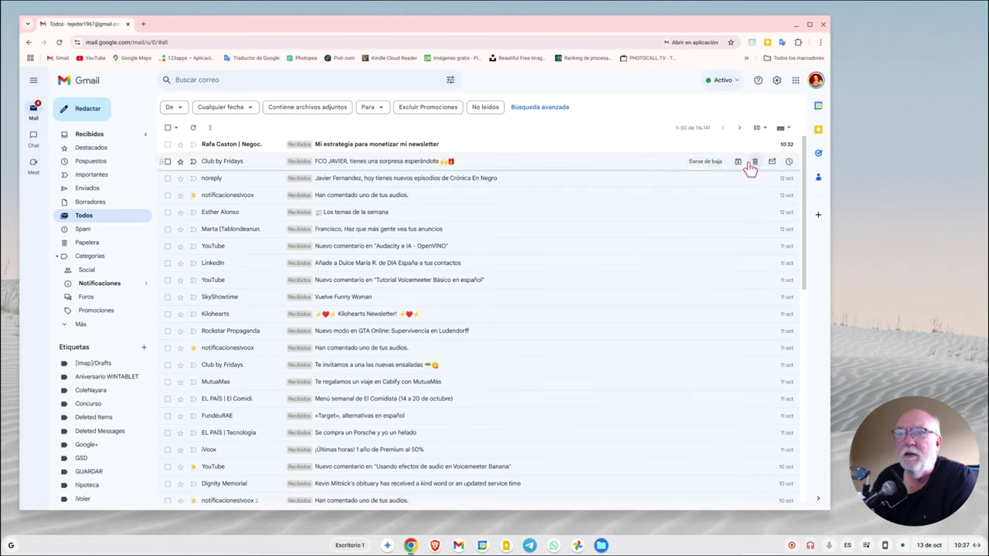
click(779, 129)
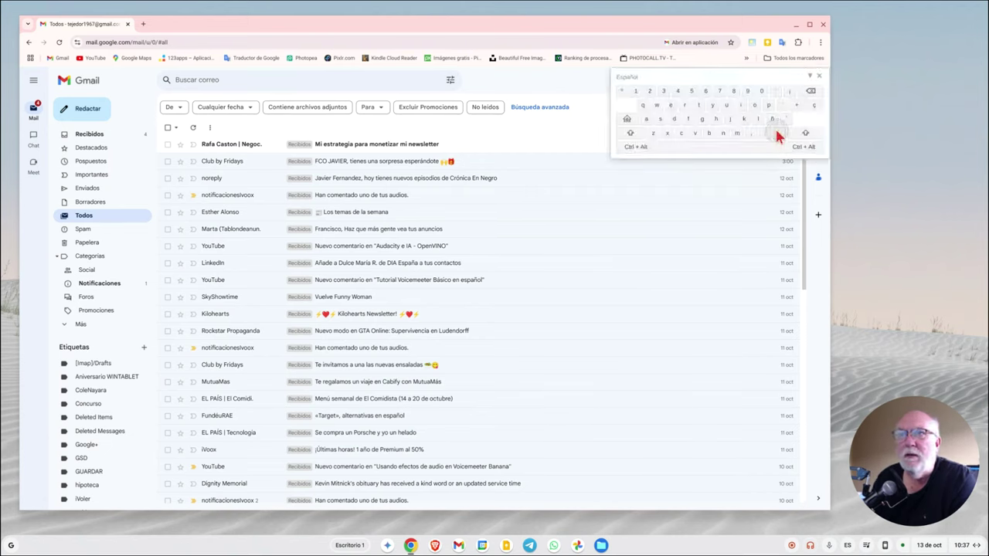
click(820, 76)
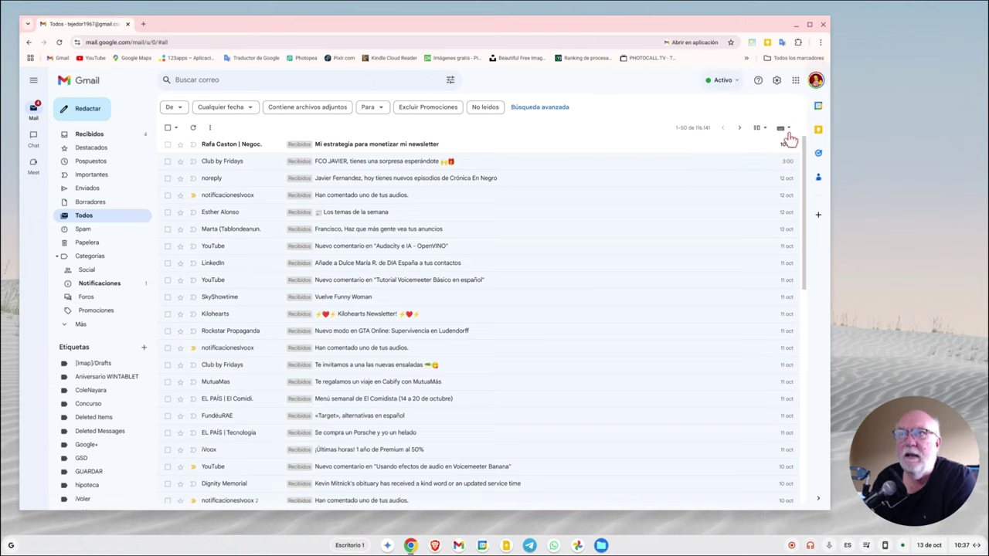
Switch the on-screen keyboard to English, then back to Español, closing it each time.
click(790, 128)
click(710, 154)
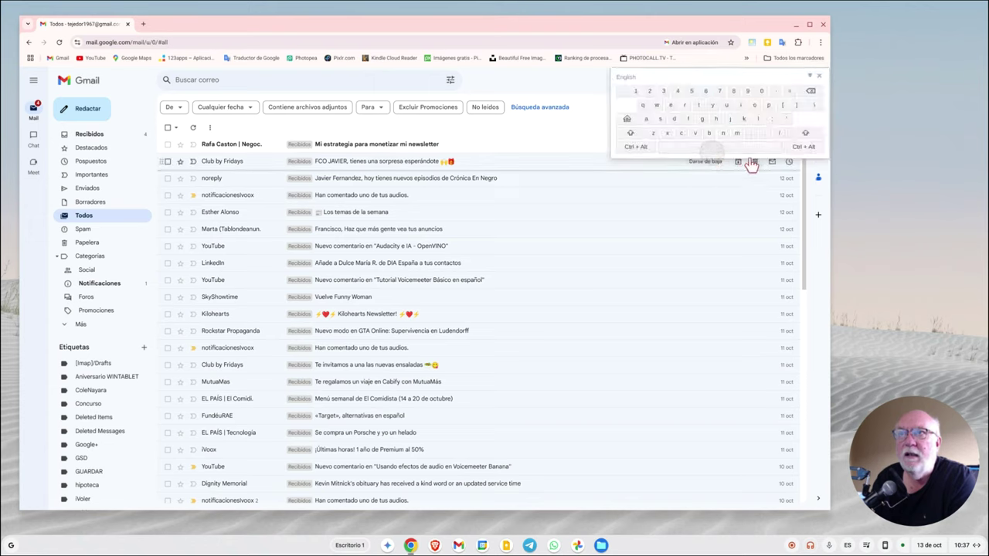
click(819, 76)
click(787, 128)
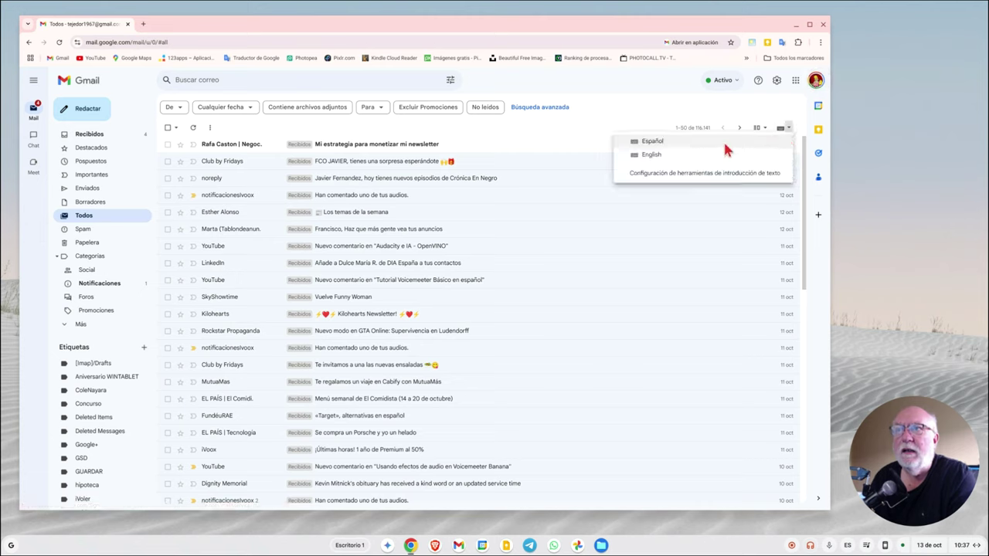
click(726, 142)
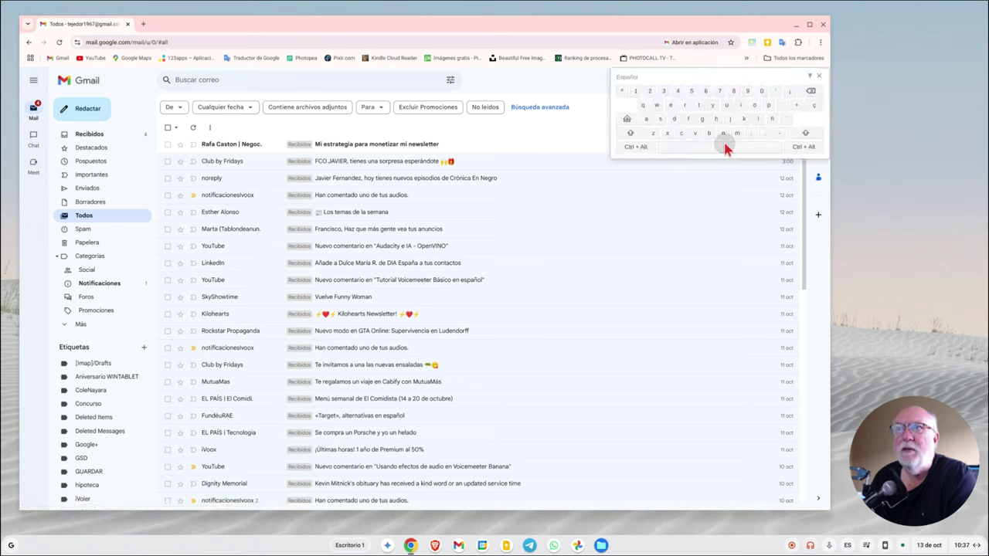
click(820, 77)
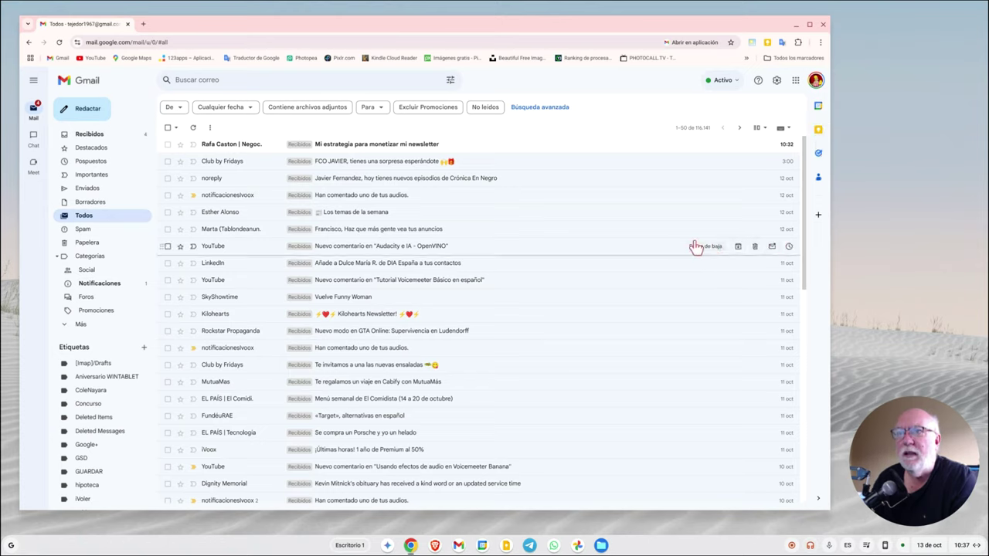
Glance at the add-ons store, then open Calendar in the side panel on Monday 14 October.
click(818, 217)
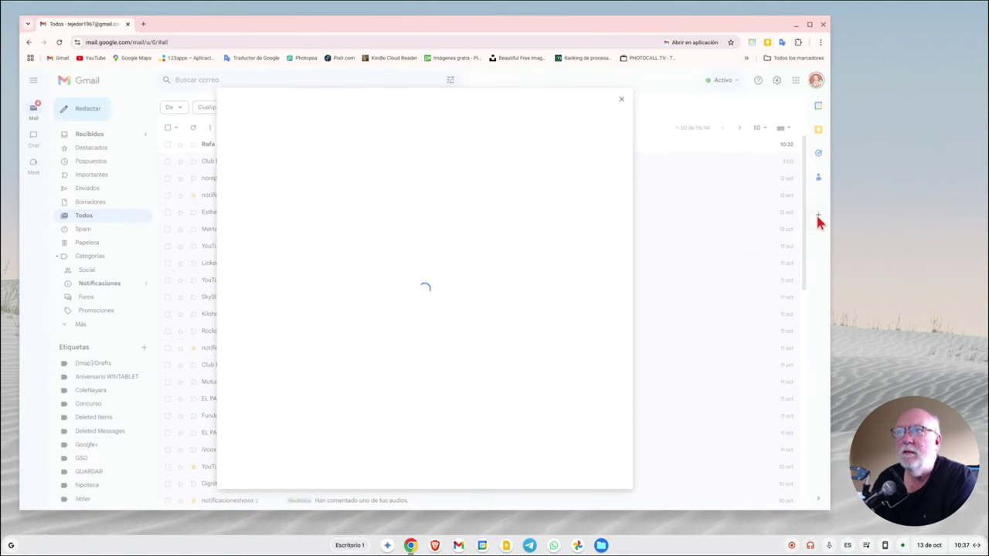
click(620, 103)
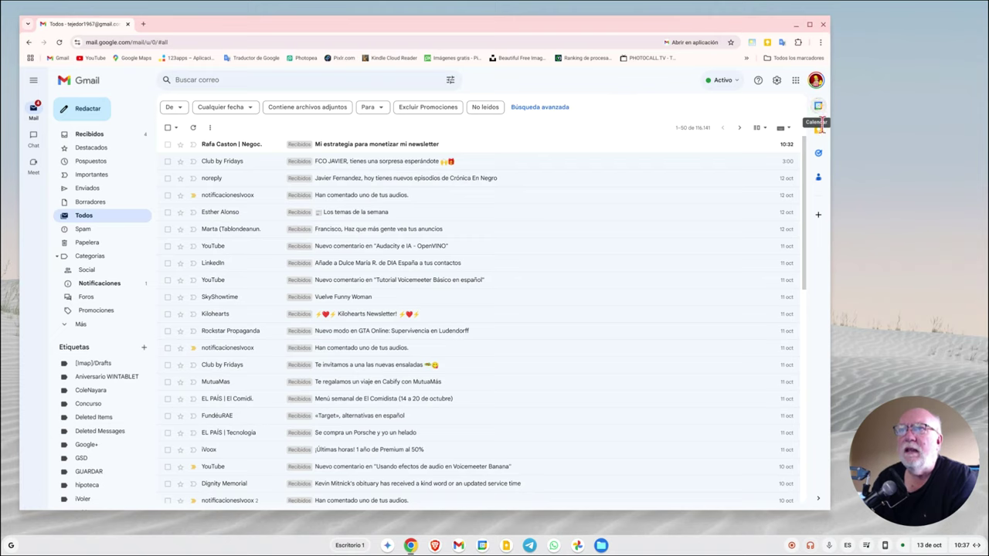
click(818, 106)
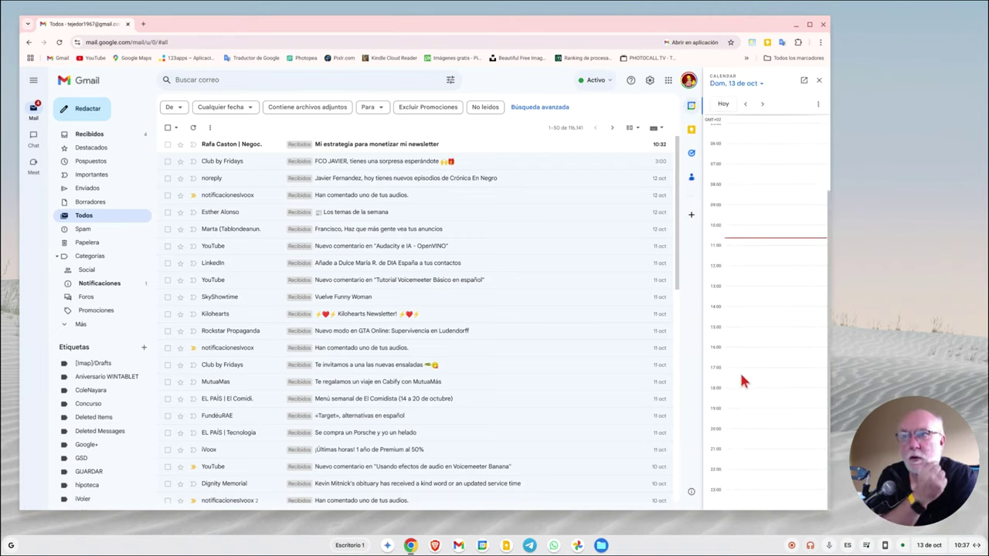
click(762, 103)
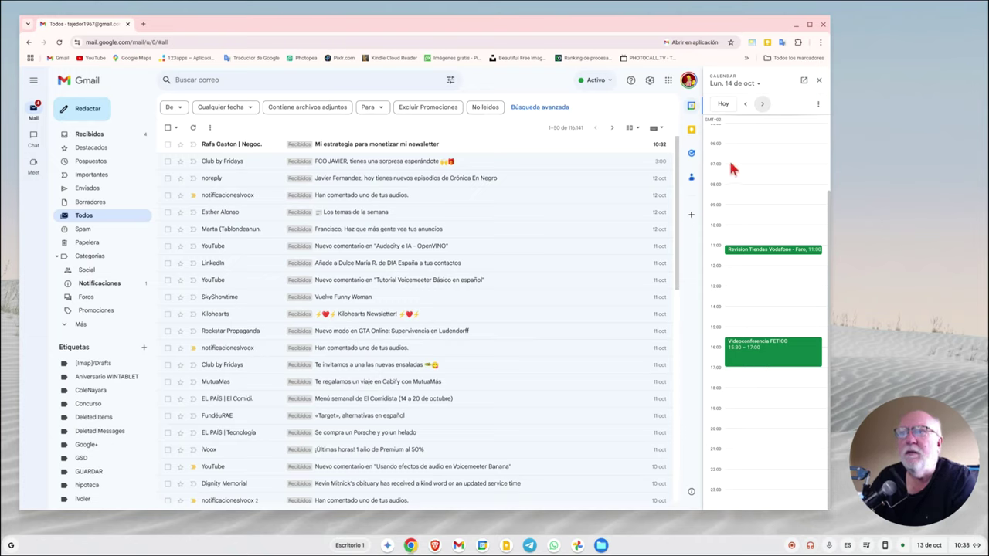
Preview Keep, Tasks and Contacts in the side panel, then close it.
click(692, 130)
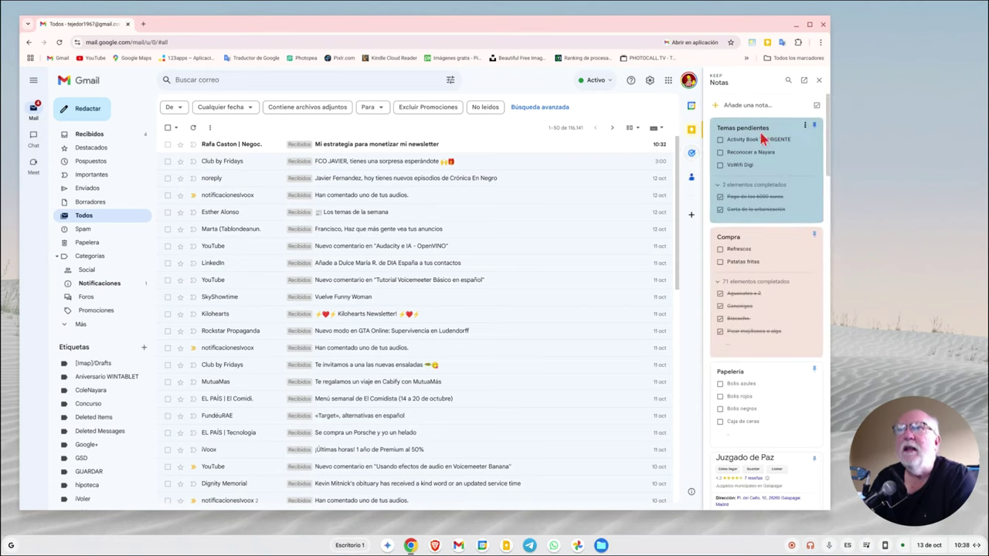
click(692, 156)
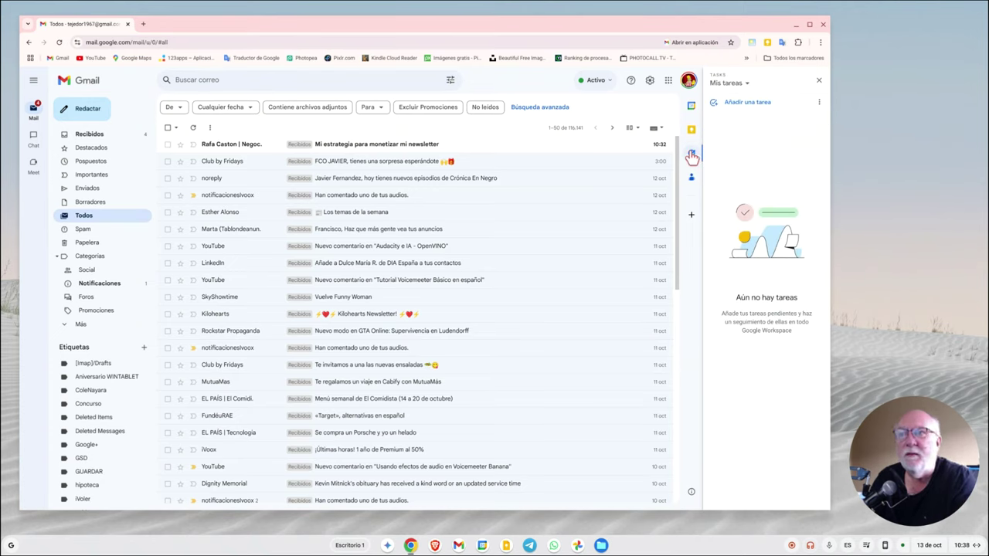
click(691, 180)
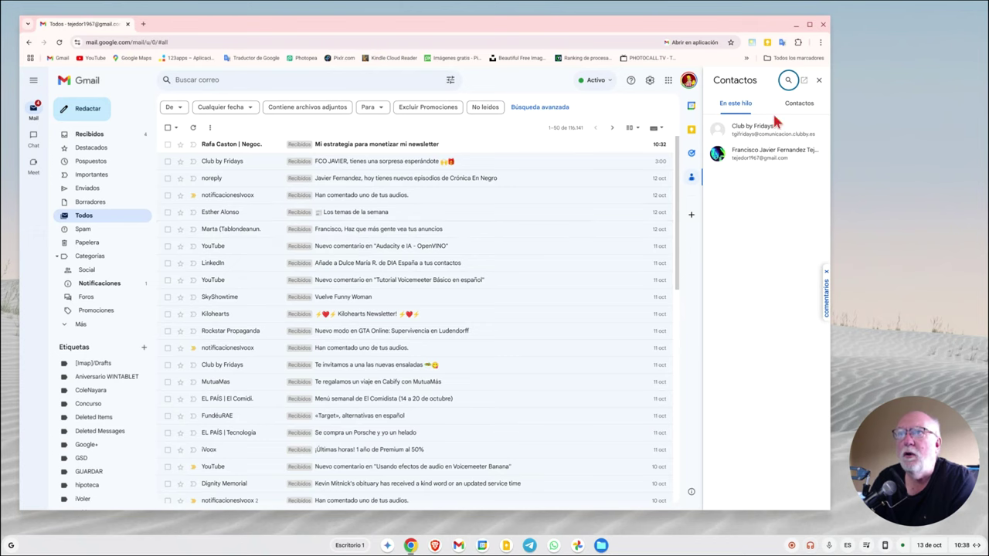
click(805, 108)
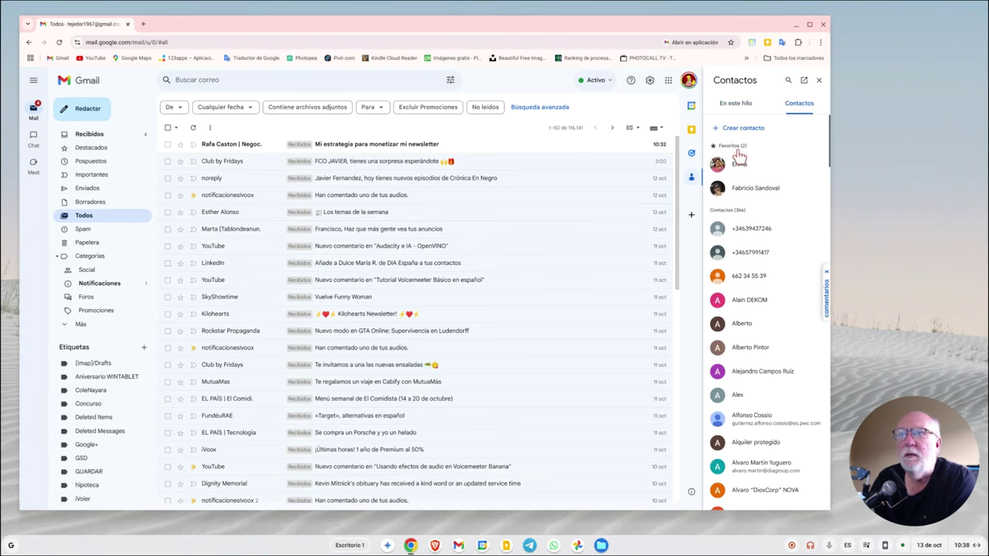
click(737, 107)
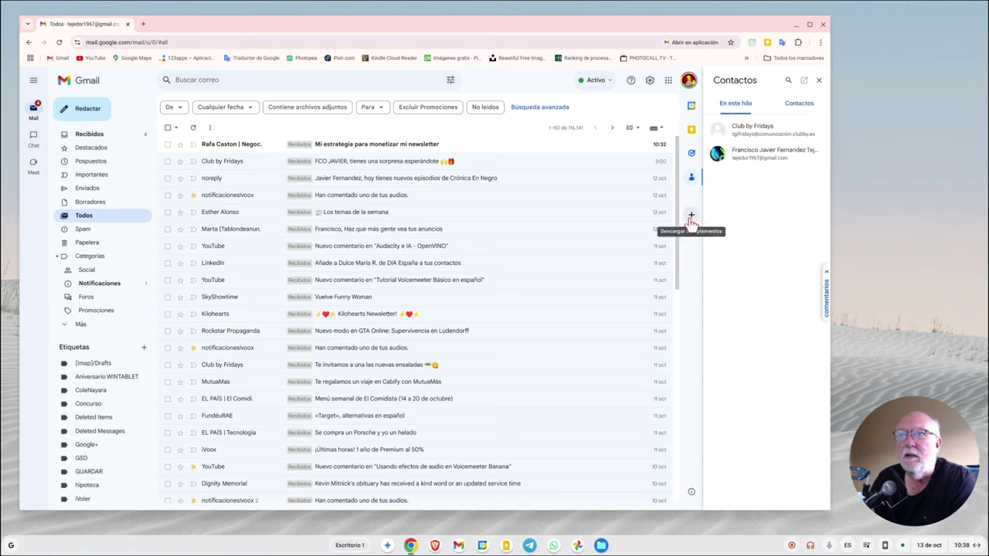
click(821, 80)
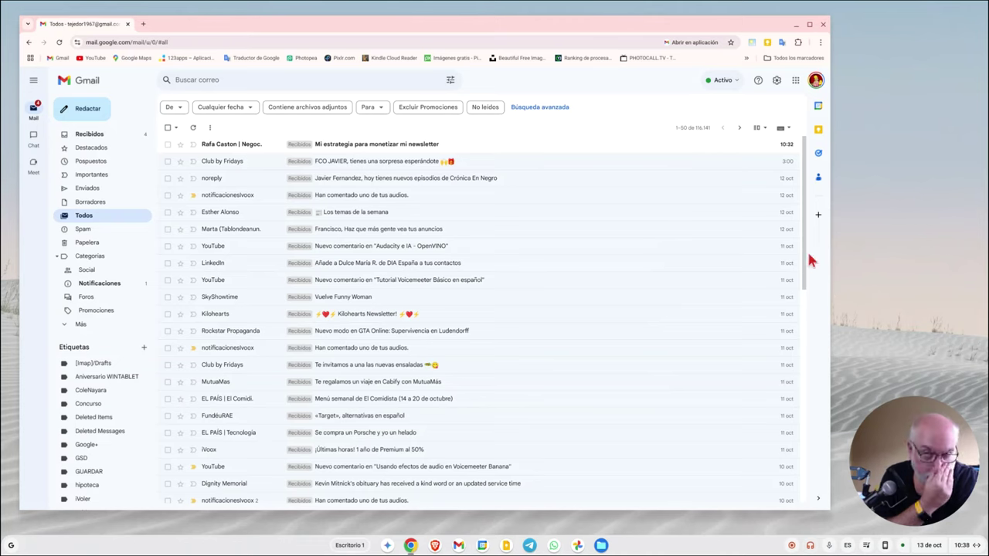
mouse_move(585, 229)
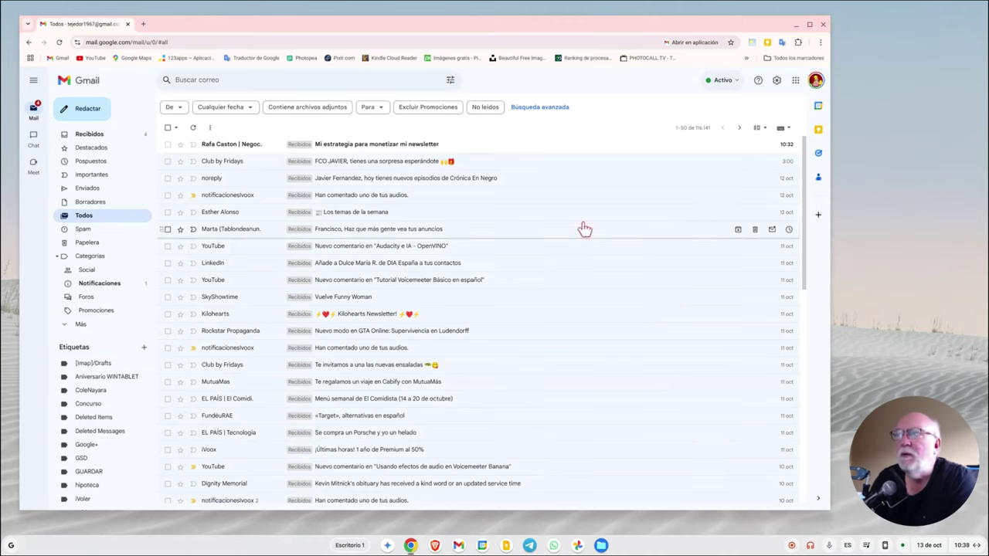
Reopen Calendar, step forward to Friday 18 October, then close the panel.
click(819, 105)
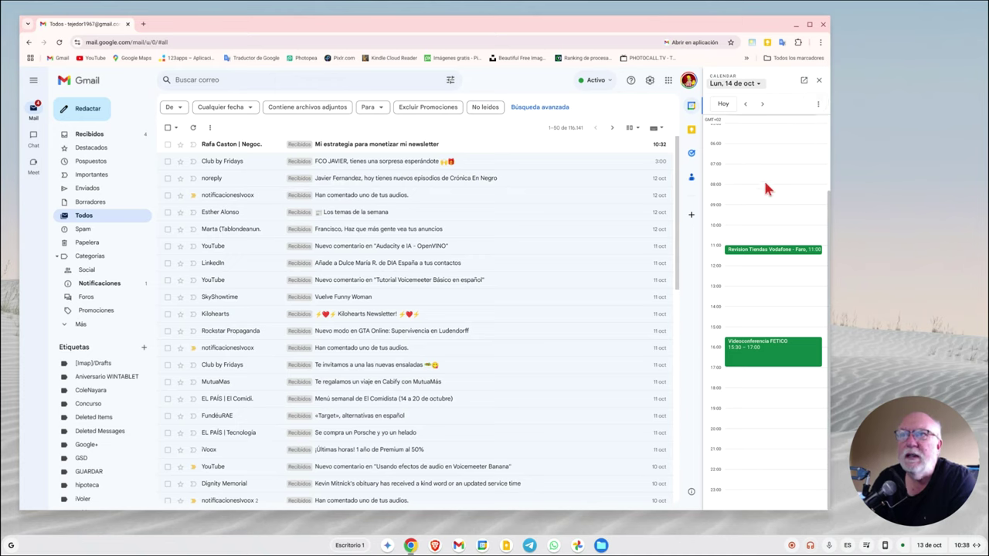
click(764, 104)
click(763, 104)
click(764, 104)
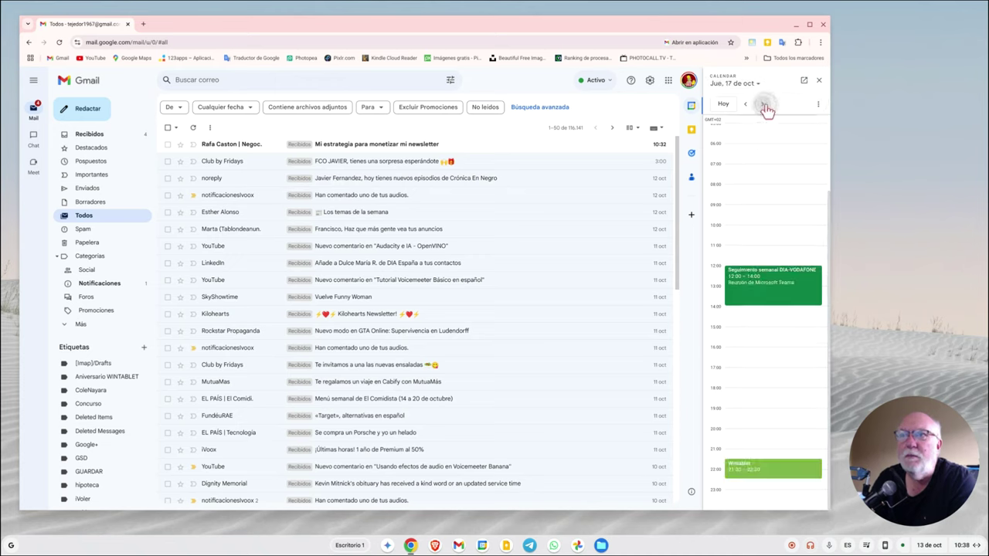
click(764, 104)
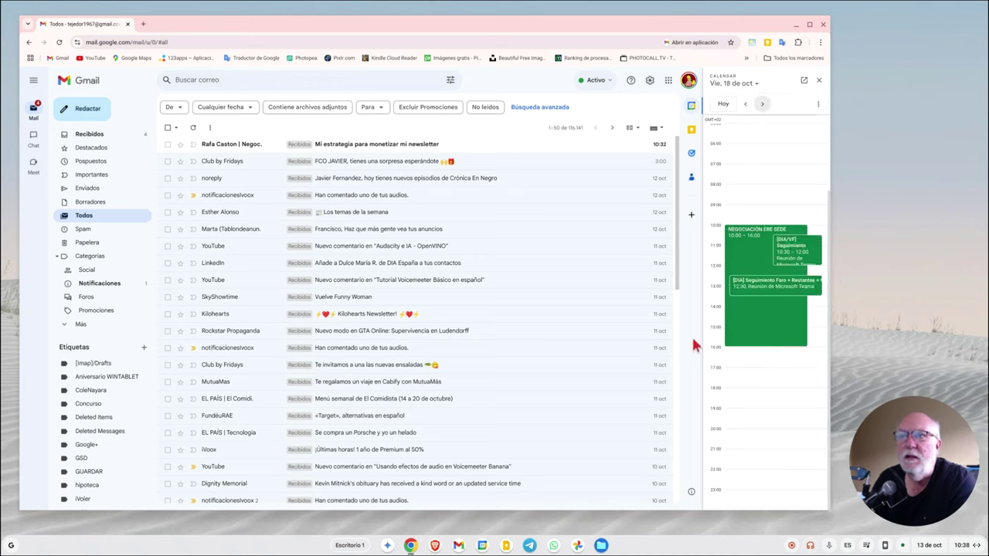
click(820, 82)
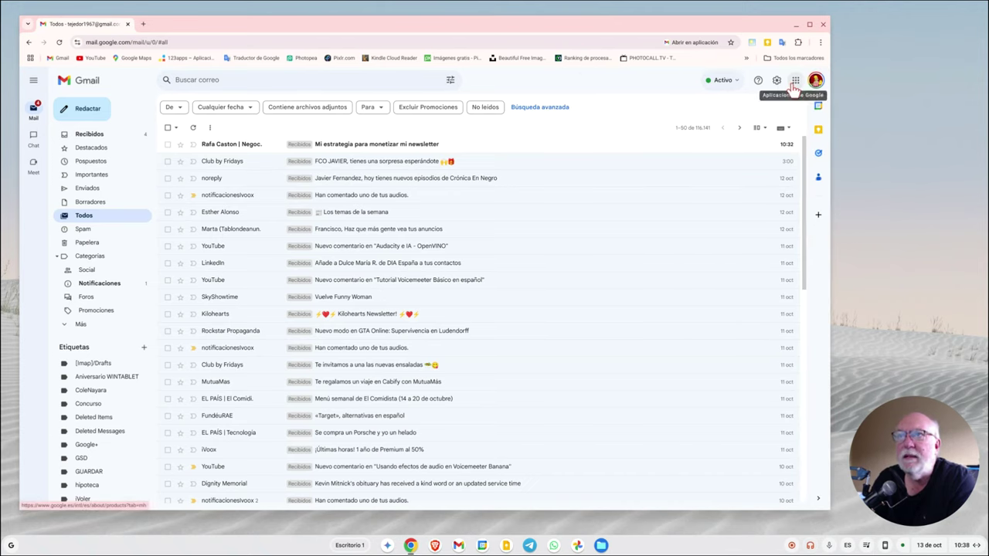
Browse the Google apps launcher to the bottom and back to the top, then dismiss it.
click(794, 81)
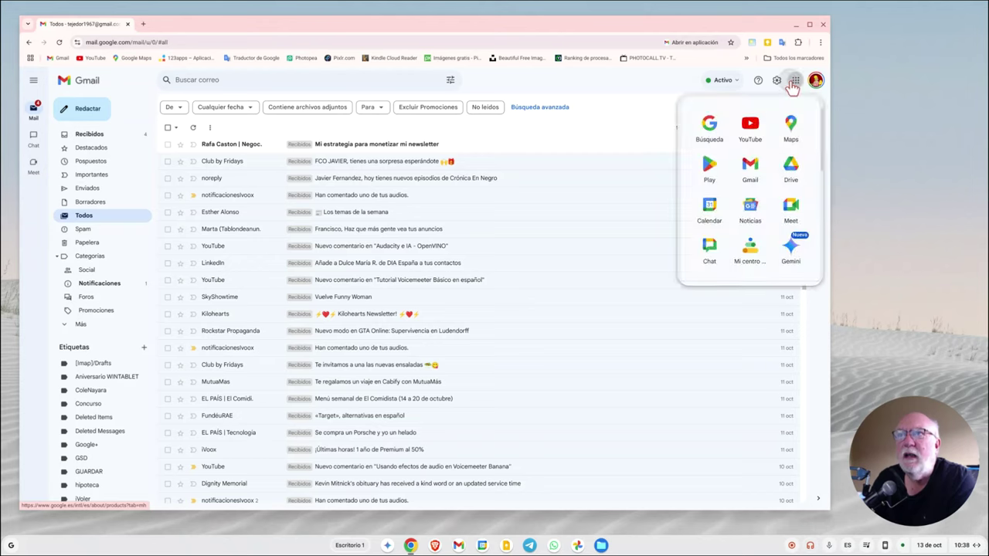
scroll(753, 224, down, 1)
scroll(754, 224, down, 2)
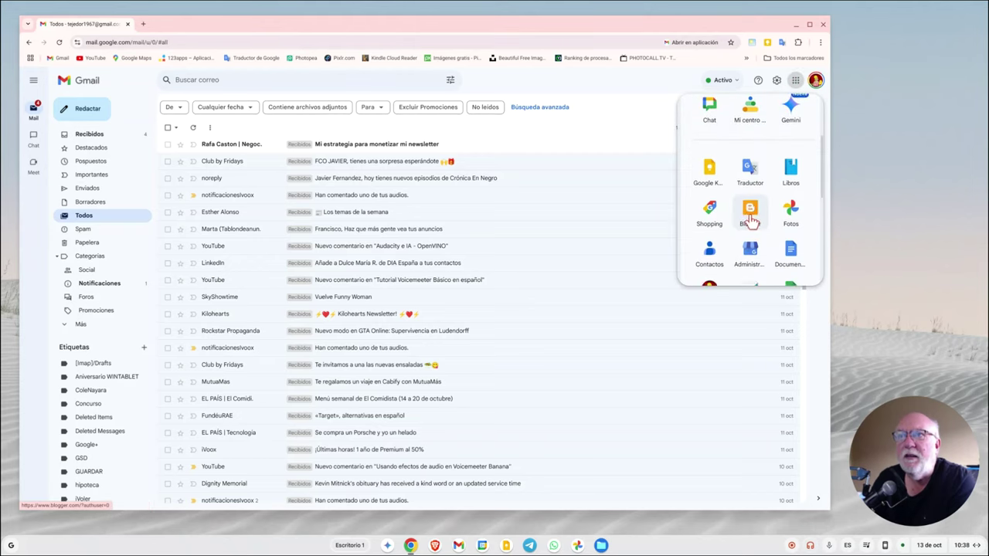
scroll(752, 224, down, 2)
scroll(749, 225, down, 1)
scroll(747, 224, down, 1)
scroll(746, 224, up, 2)
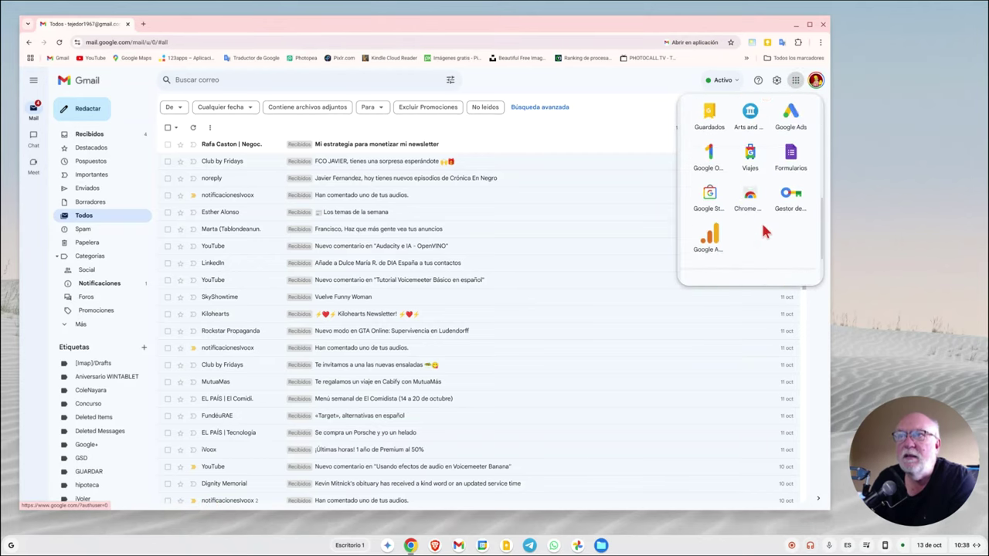
scroll(757, 226, up, 2)
scroll(754, 232, up, 2)
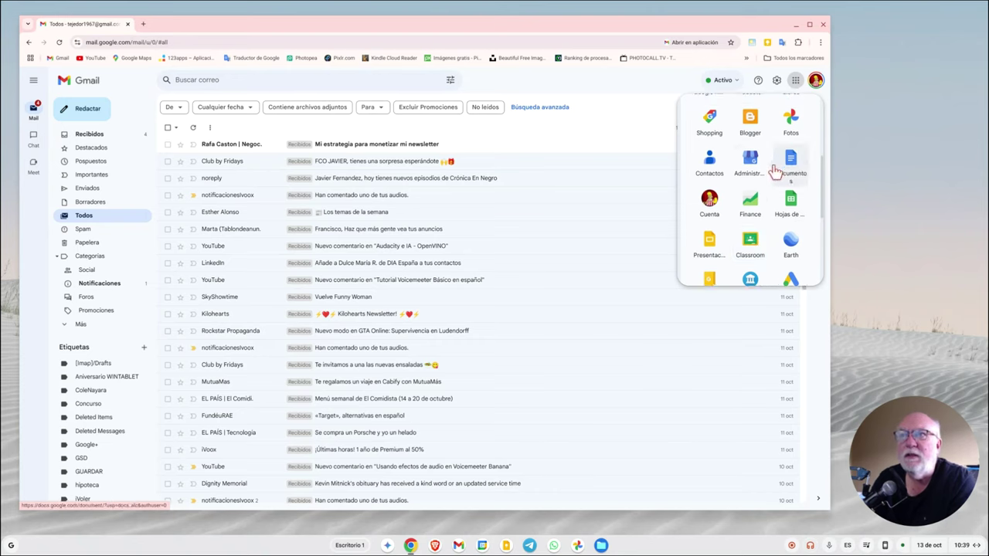
scroll(749, 193, up, 1)
scroll(746, 199, up, 1)
scroll(747, 202, up, 1)
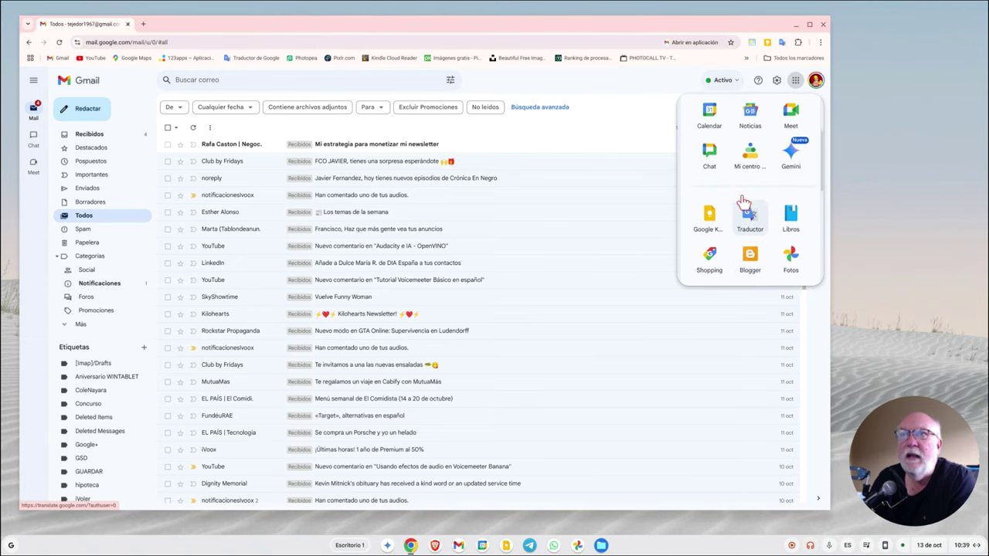
scroll(746, 203, up, 1)
scroll(746, 203, up, 1)
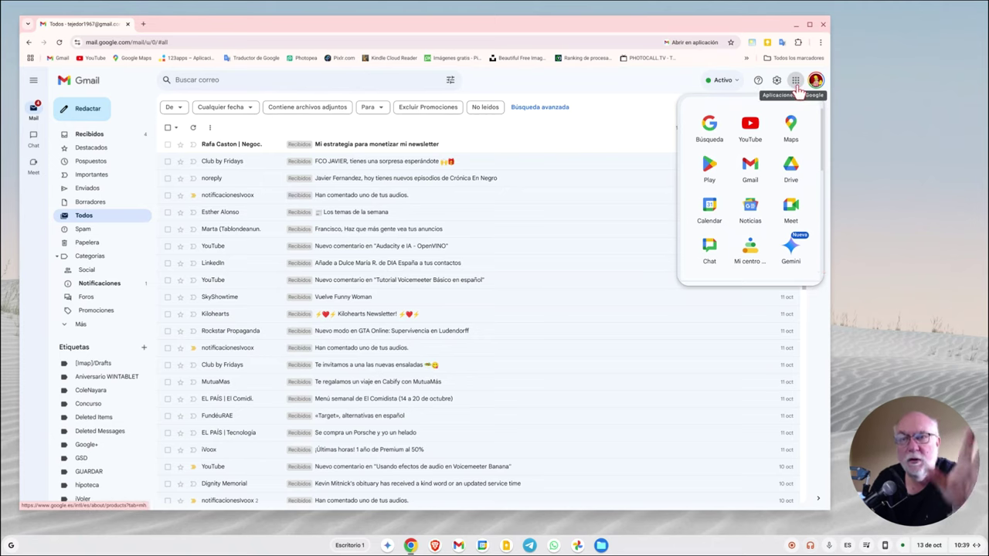
click(622, 114)
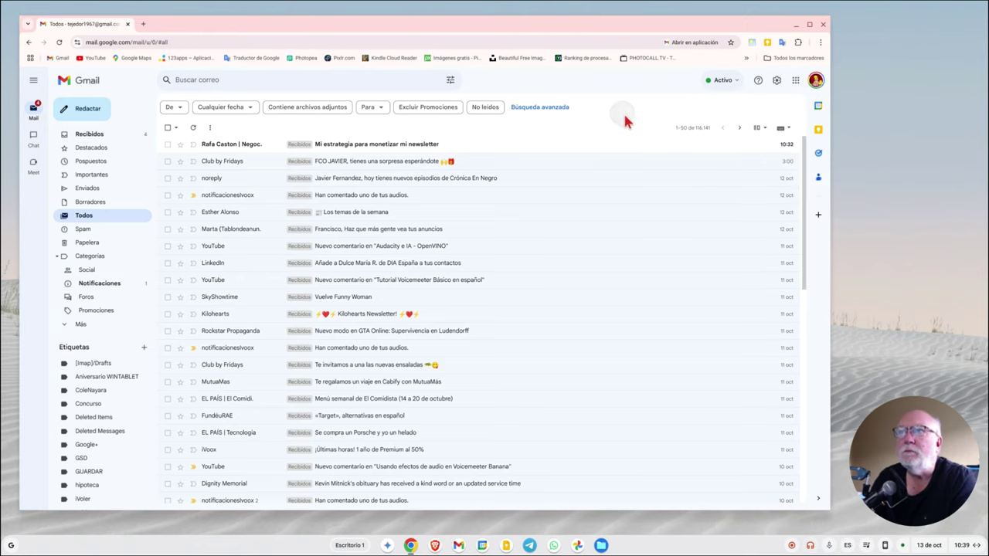
Glance at the Activo availability options, then bring up the account menu showing 22% of 202 GB used.
click(738, 83)
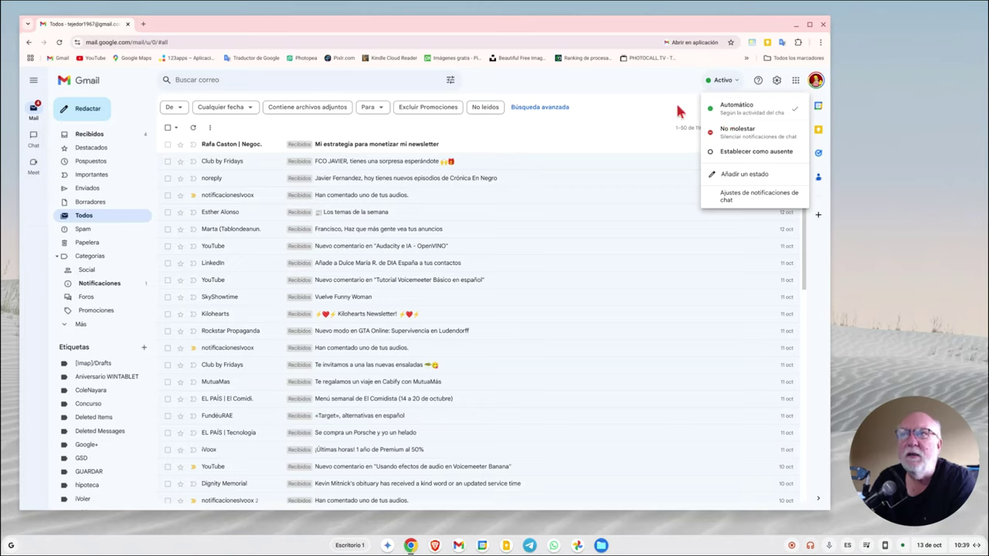
click(630, 80)
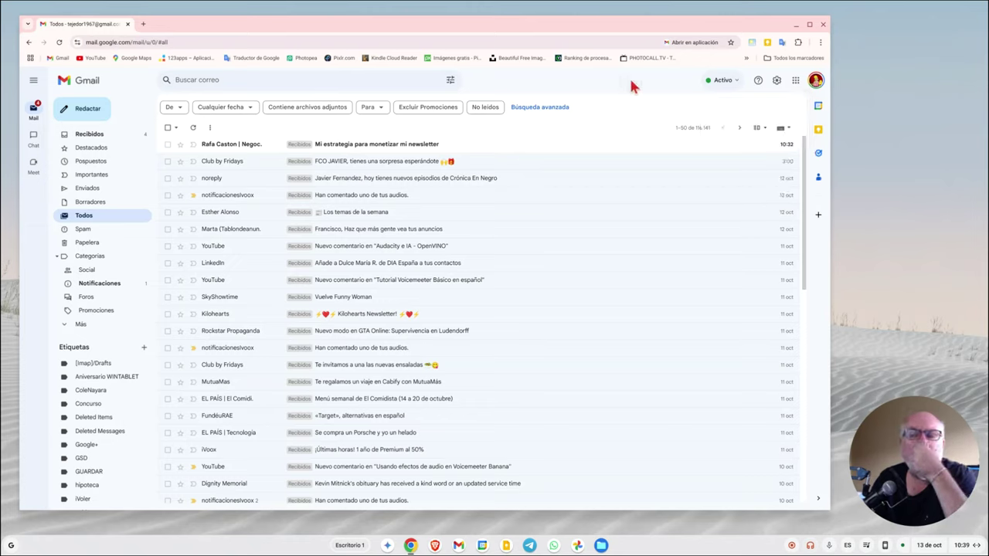
click(816, 82)
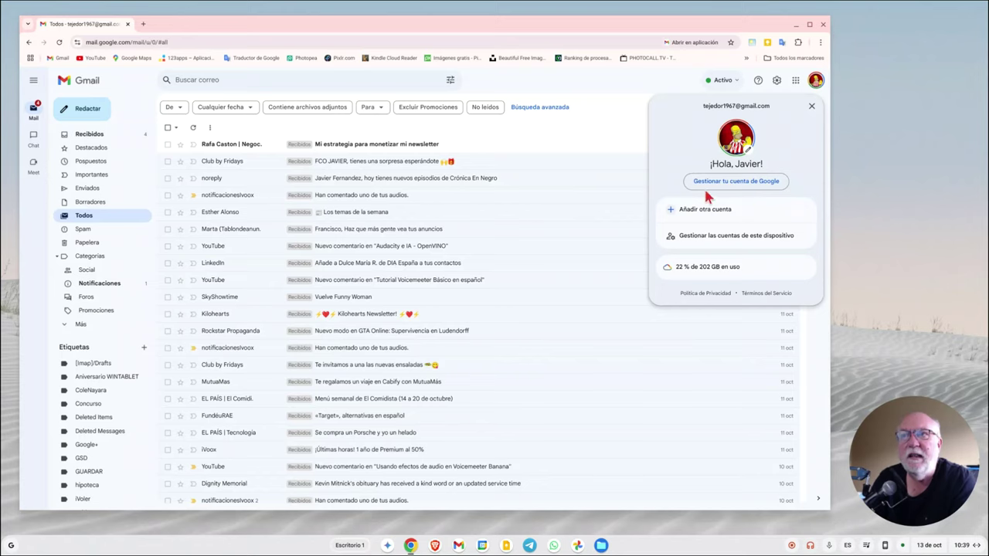
Dismiss the account menu and expand the sidebar to show all remaining labels.
click(632, 87)
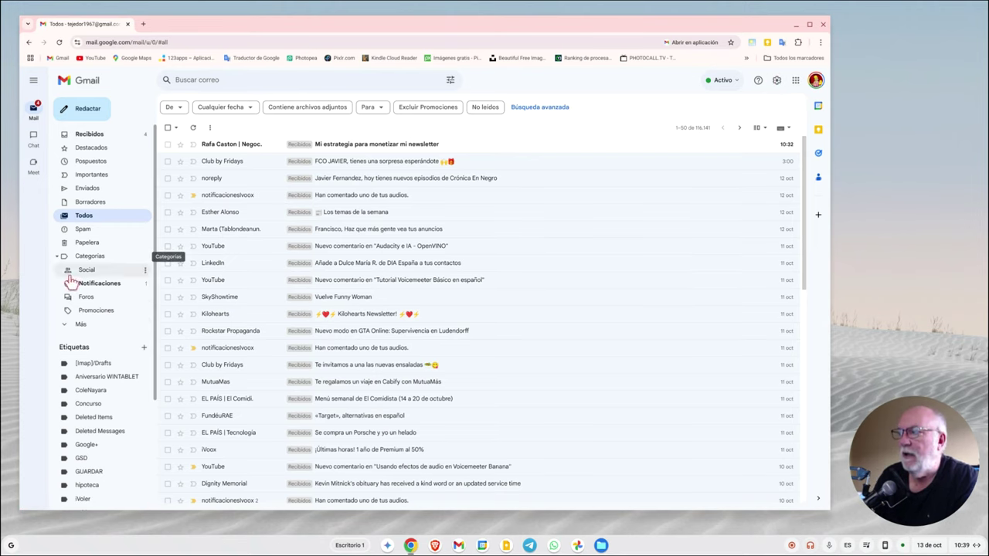
scroll(91, 235, down, 1)
scroll(91, 235, up, 1)
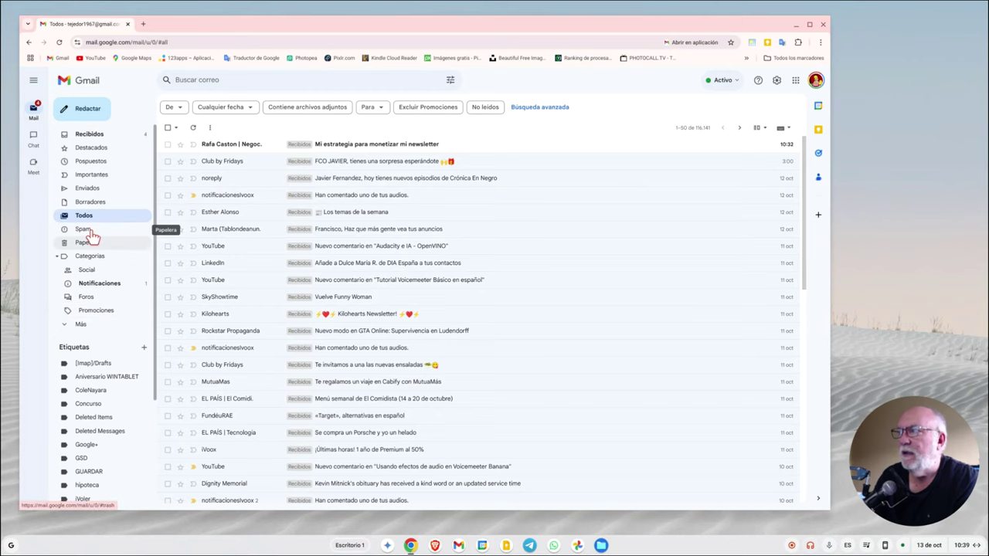
scroll(87, 235, down, 5)
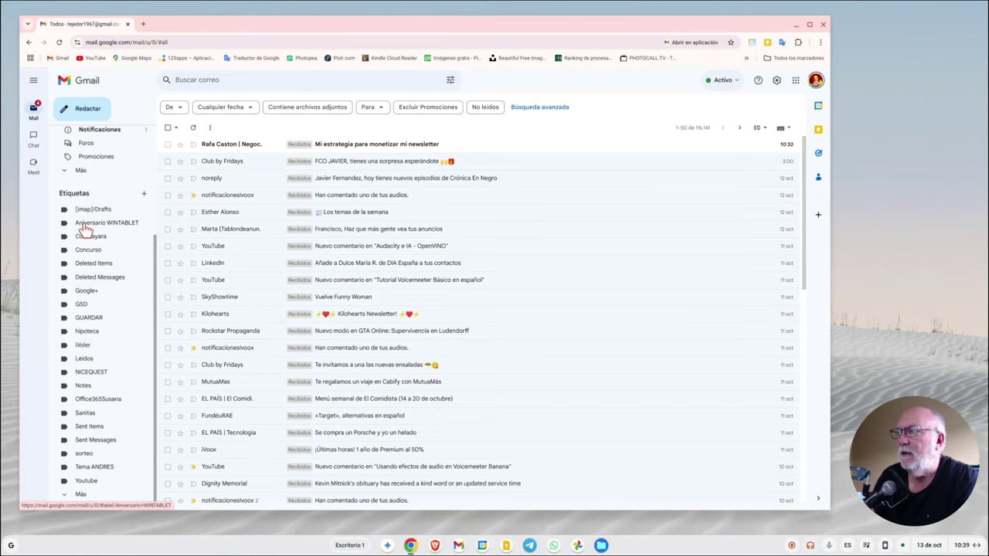
click(65, 495)
scroll(93, 386, down, 2)
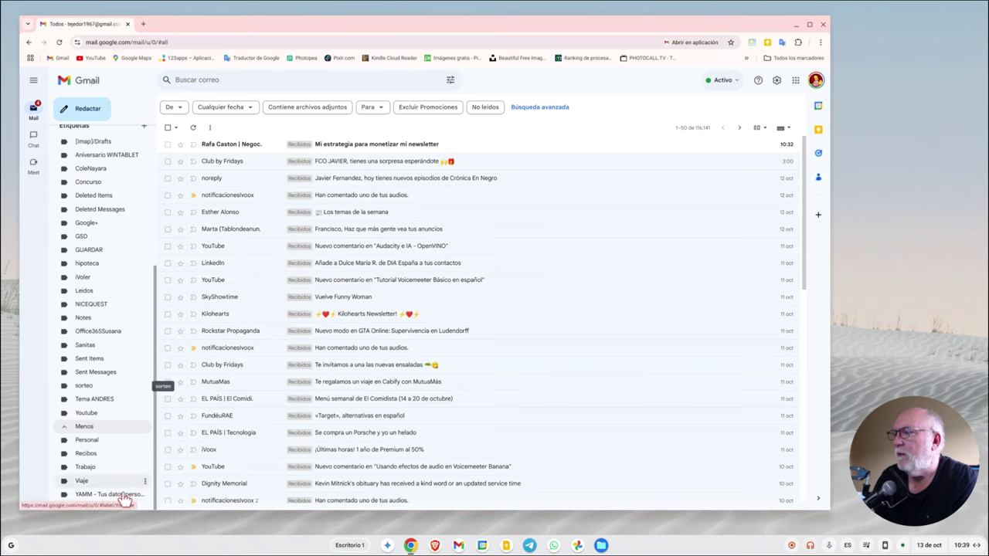
scroll(88, 386, up, 4)
scroll(88, 387, up, 1)
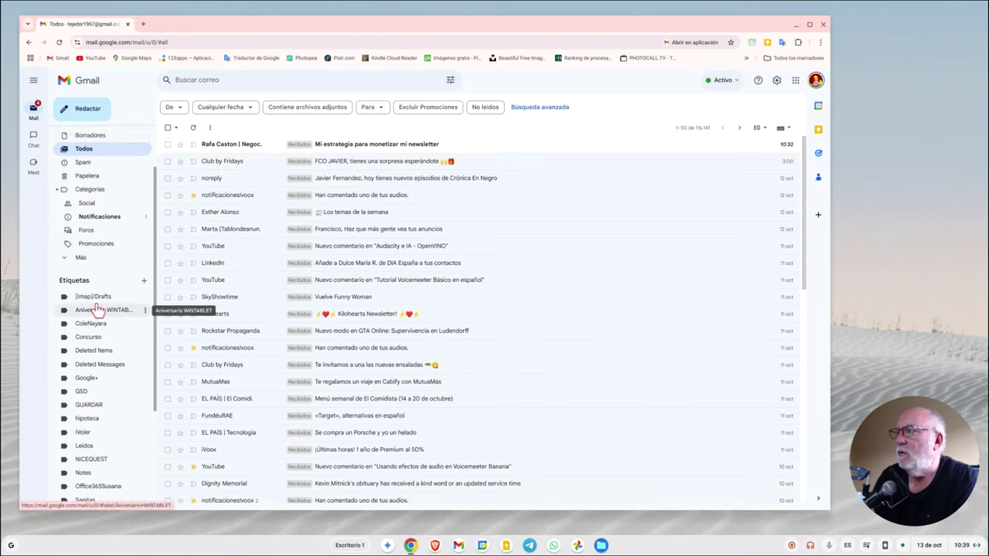
Collapse and re-expand Categorías, reveal extra items, and show the Notificaciones category's 40,418 emails.
click(93, 193)
mouse_move(377, 245)
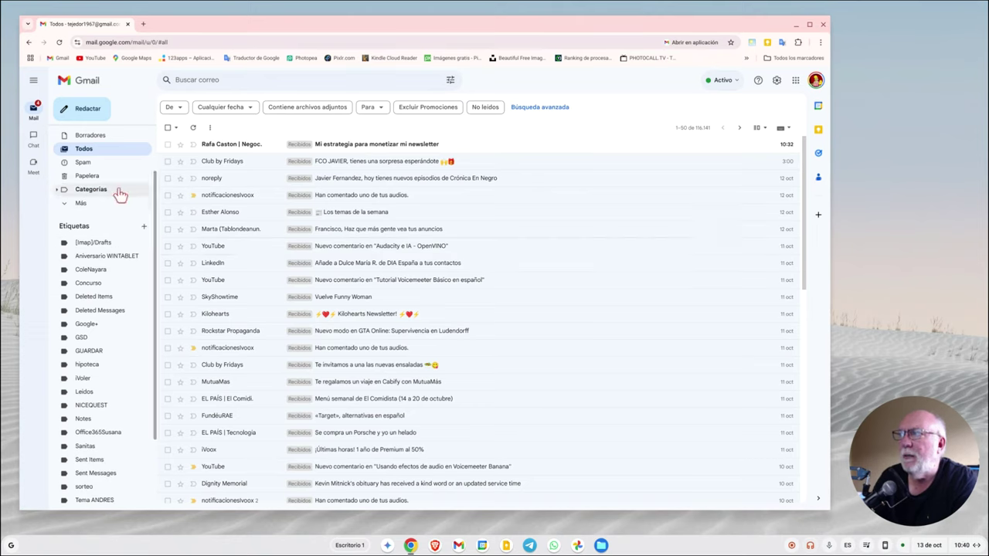
click(94, 191)
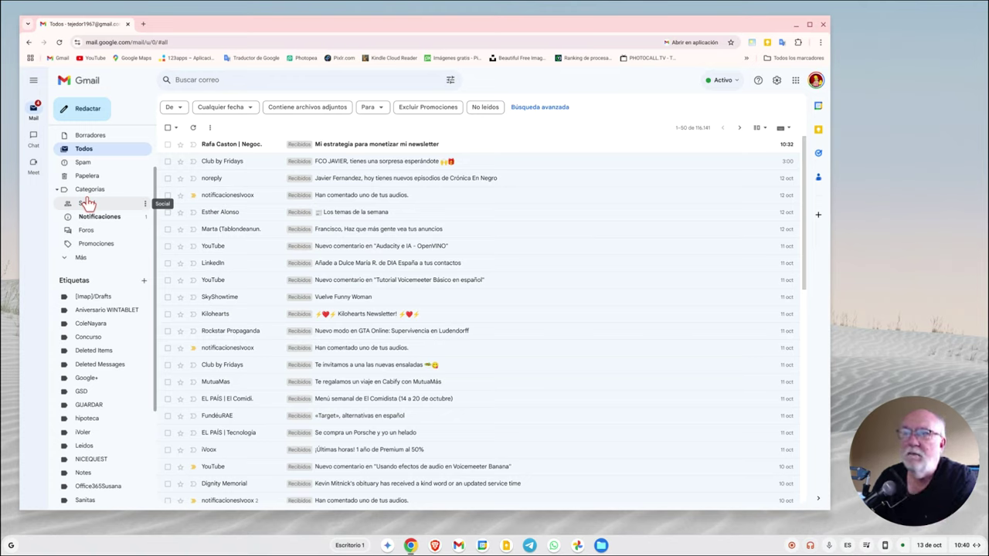
mouse_move(158, 211)
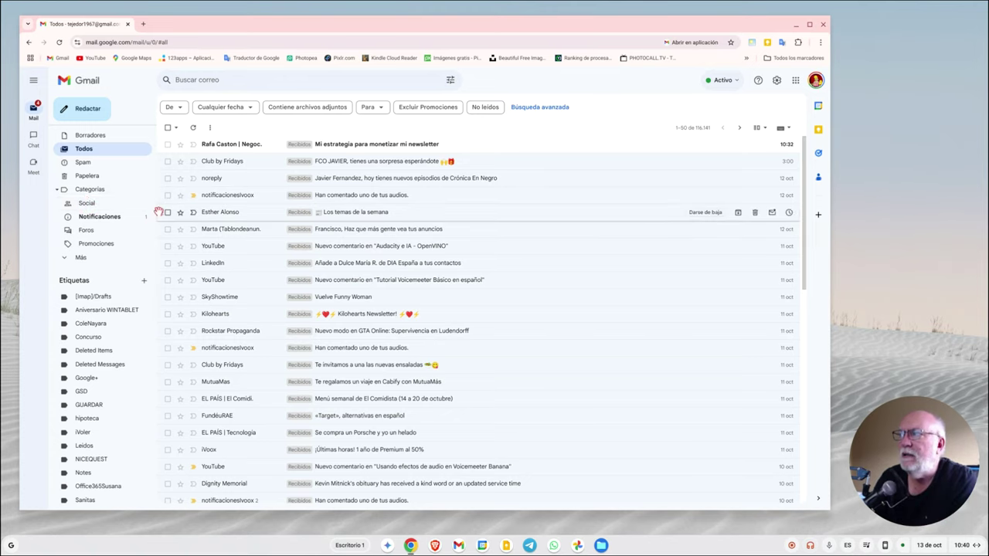
scroll(153, 197, up, 1)
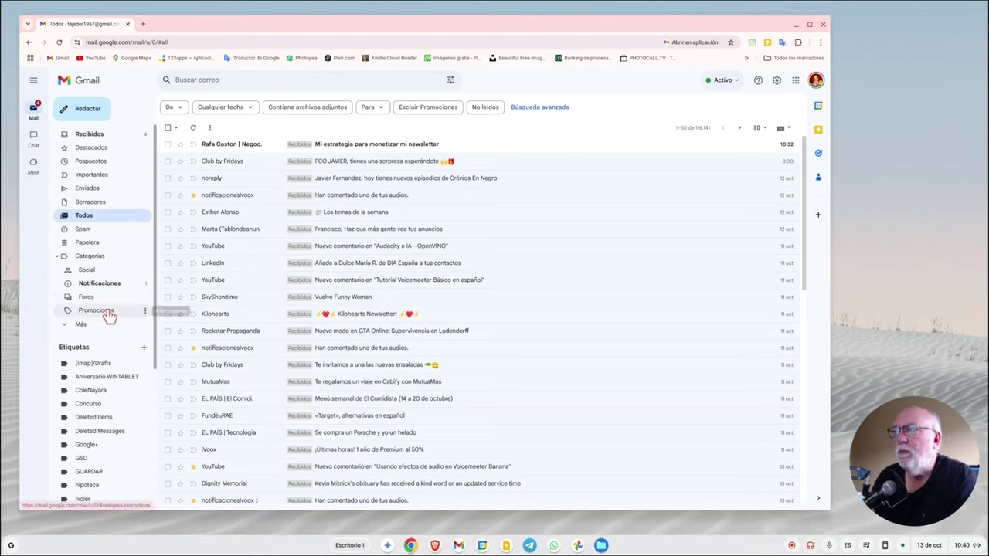
click(81, 324)
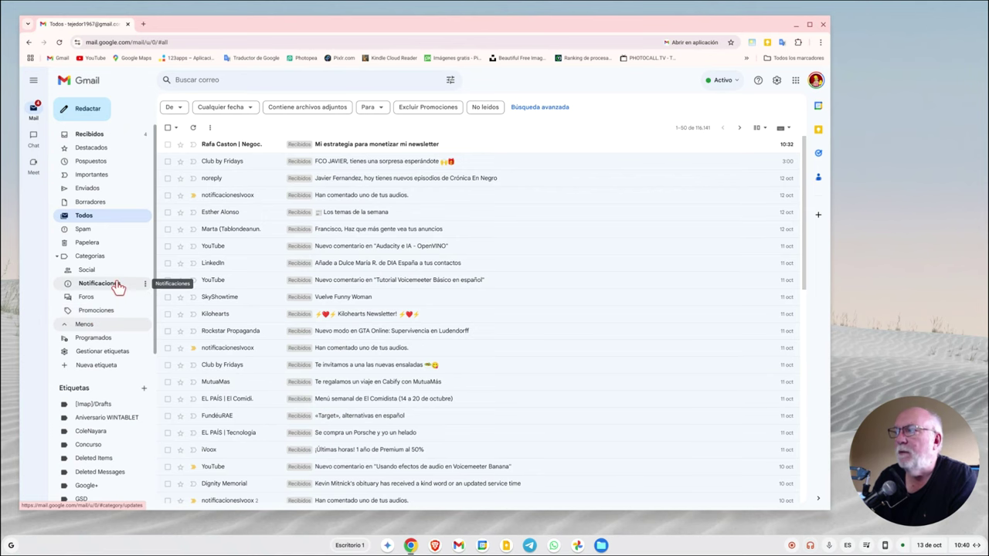
click(116, 284)
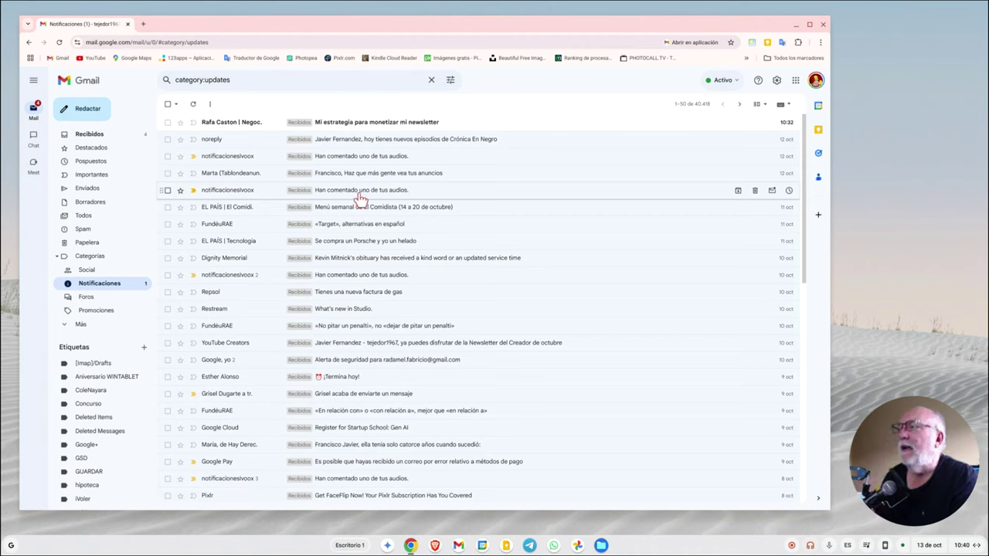
View the Social, Foros and Promociones categories in turn, then return to Todos with 116,141 emails.
click(89, 270)
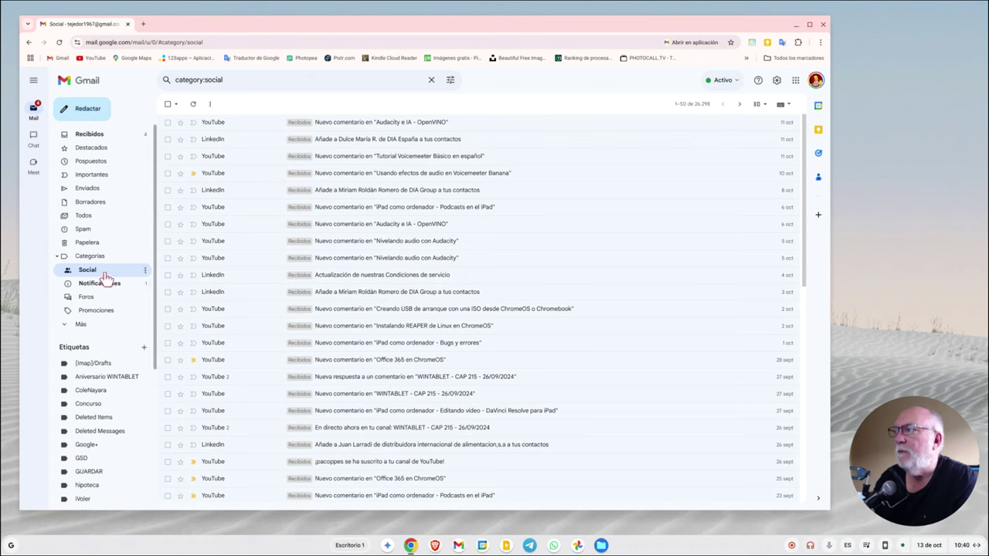
click(87, 298)
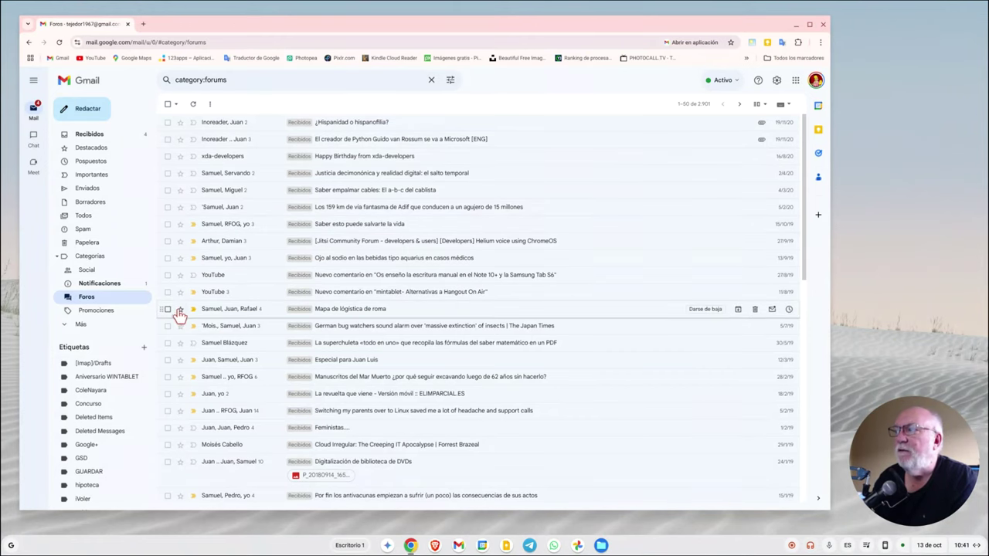
click(106, 315)
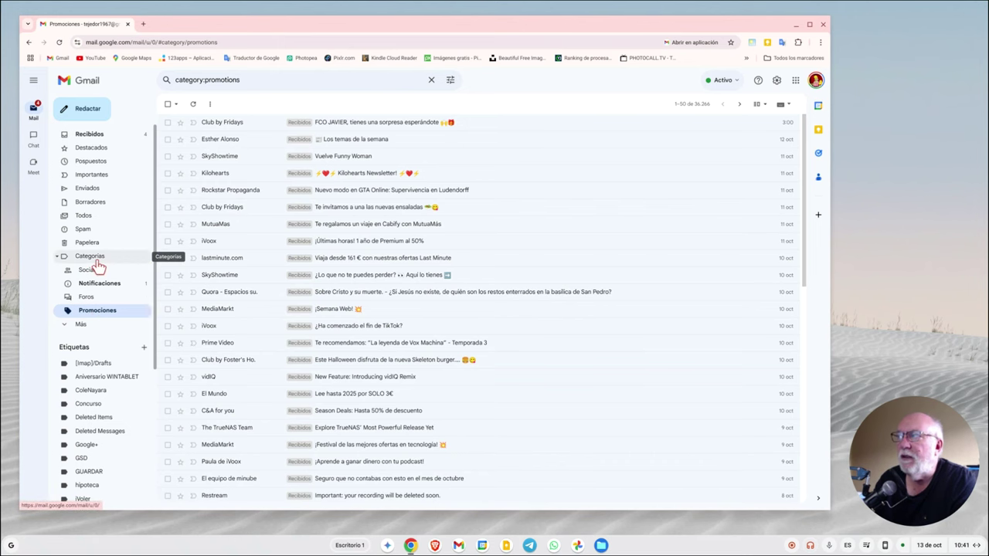
click(84, 217)
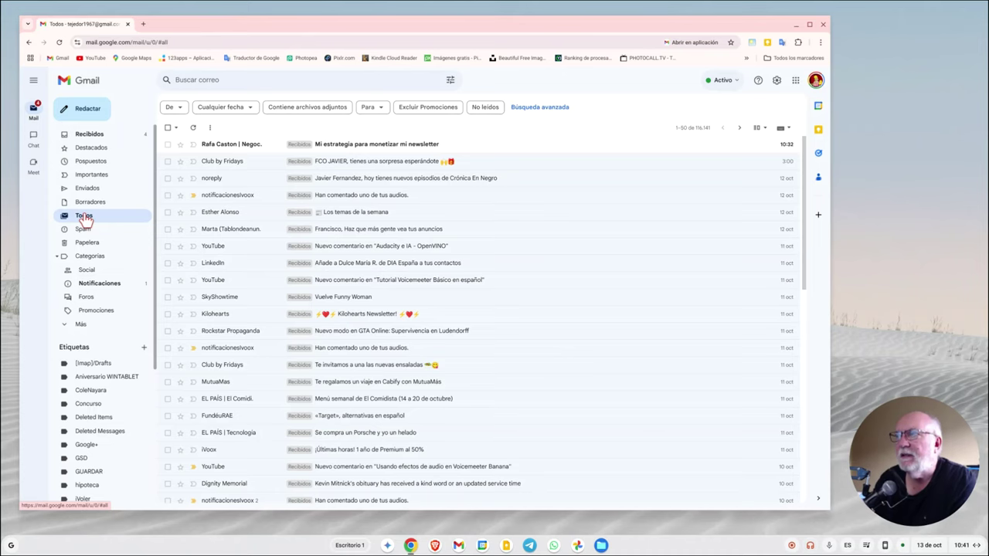
Open the Club by Fridays email and browse its Etiquetar como labels without applying any.
click(348, 164)
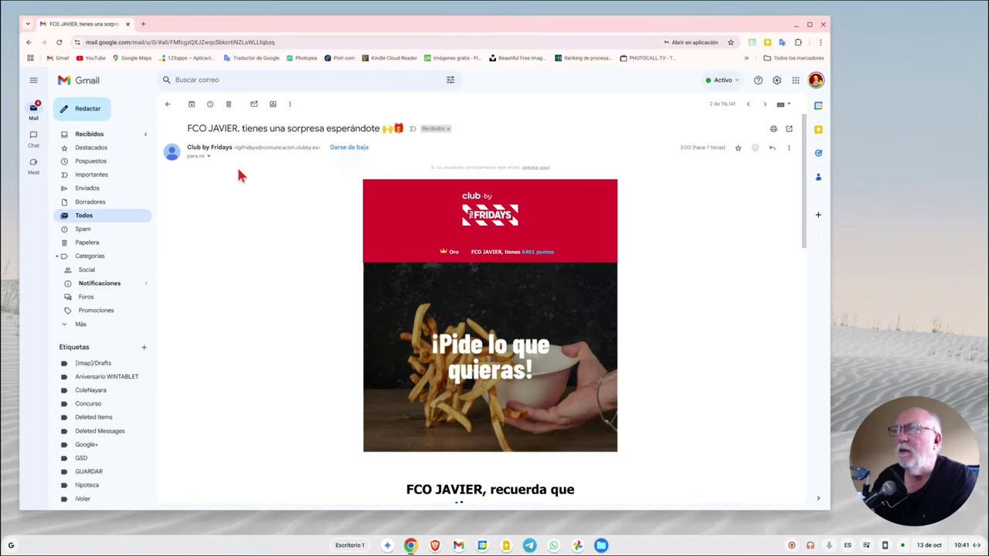
click(289, 106)
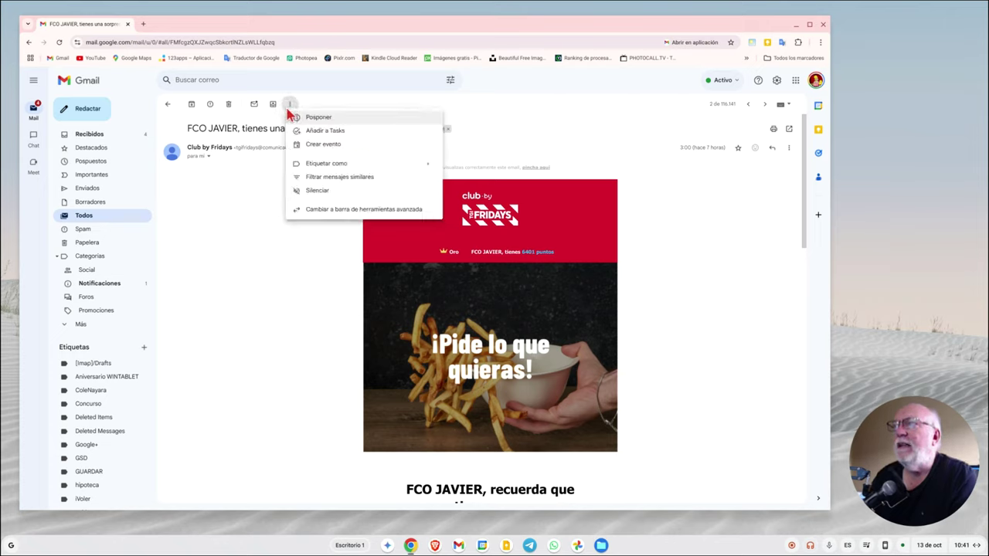
mouse_move(326, 163)
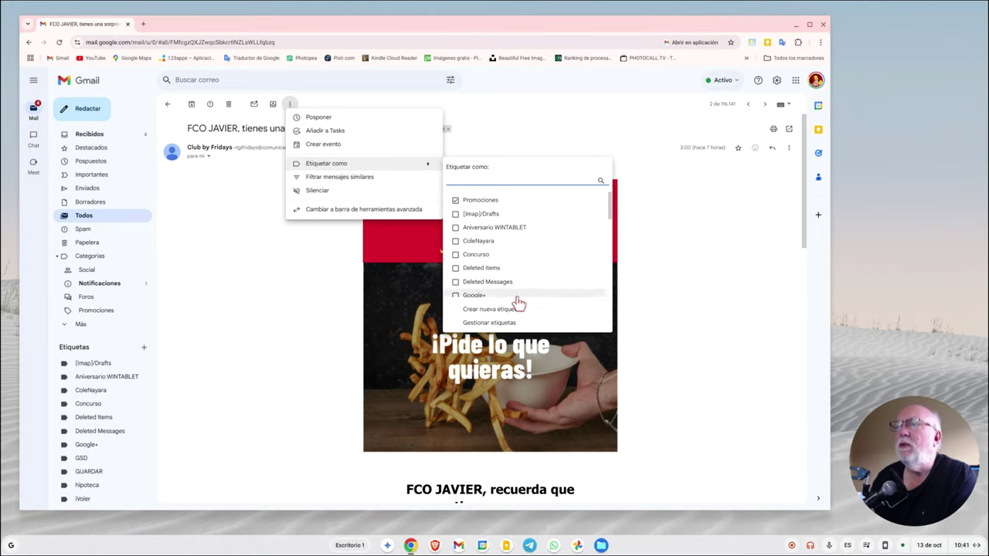
scroll(524, 255, down, 2)
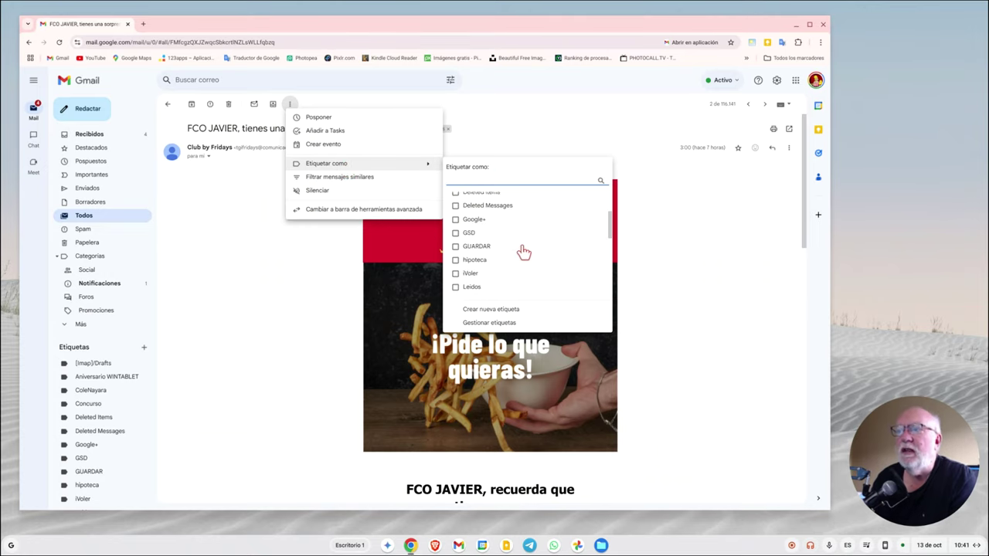
scroll(524, 252, down, 2)
scroll(524, 252, down, 2)
scroll(523, 254, down, 2)
scroll(521, 256, down, 2)
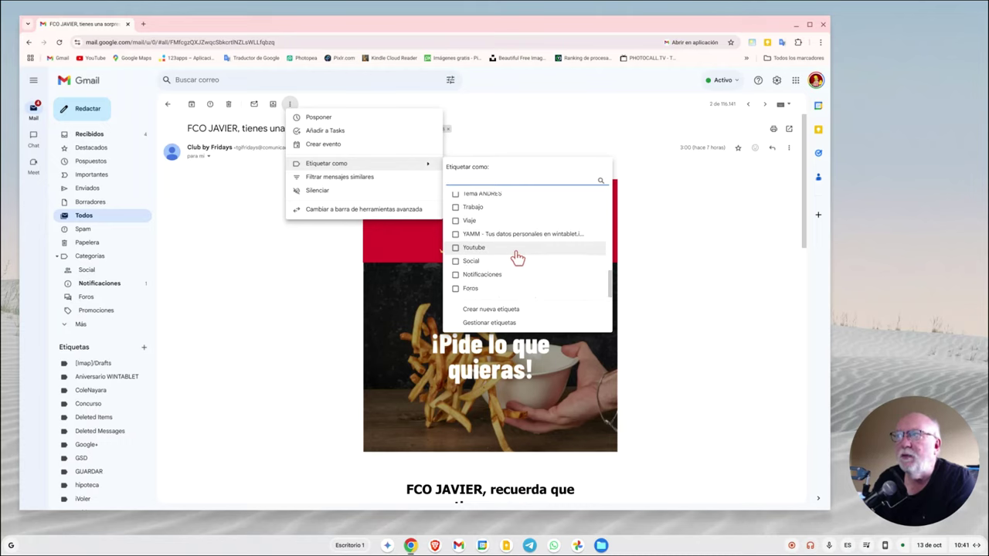
scroll(517, 258, up, 5)
scroll(515, 259, up, 5)
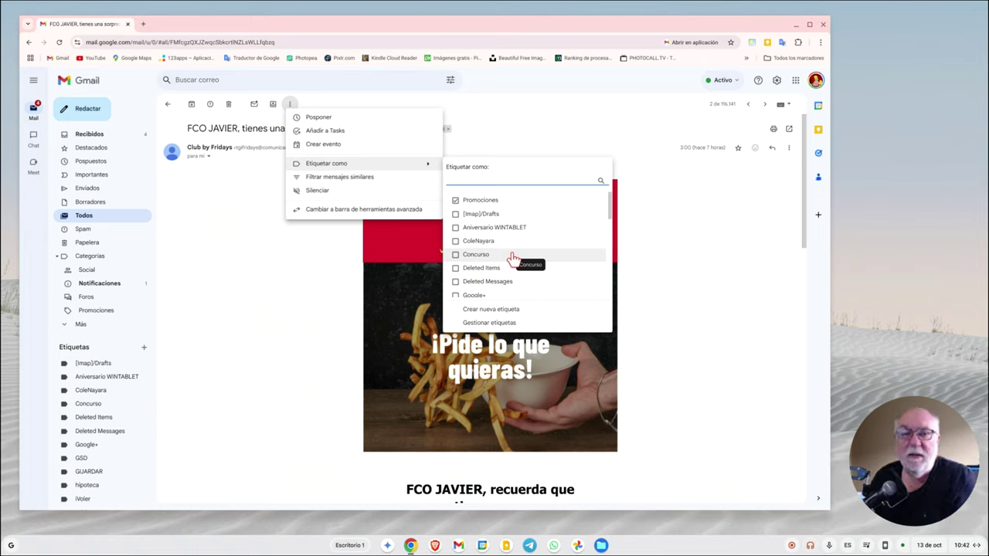
click(231, 332)
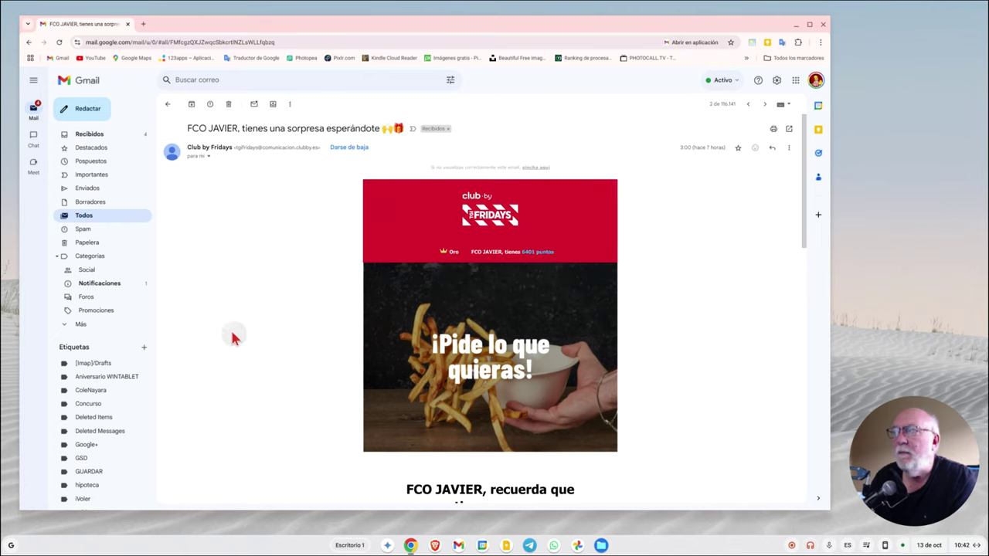
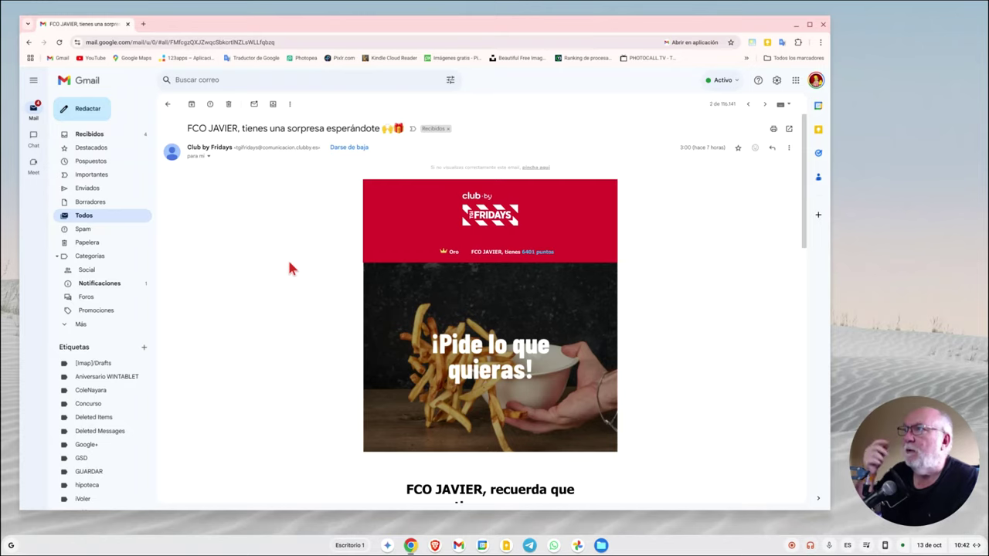
Start a new 'Club by' label for the email, then cancel the new-label dialog.
click(289, 107)
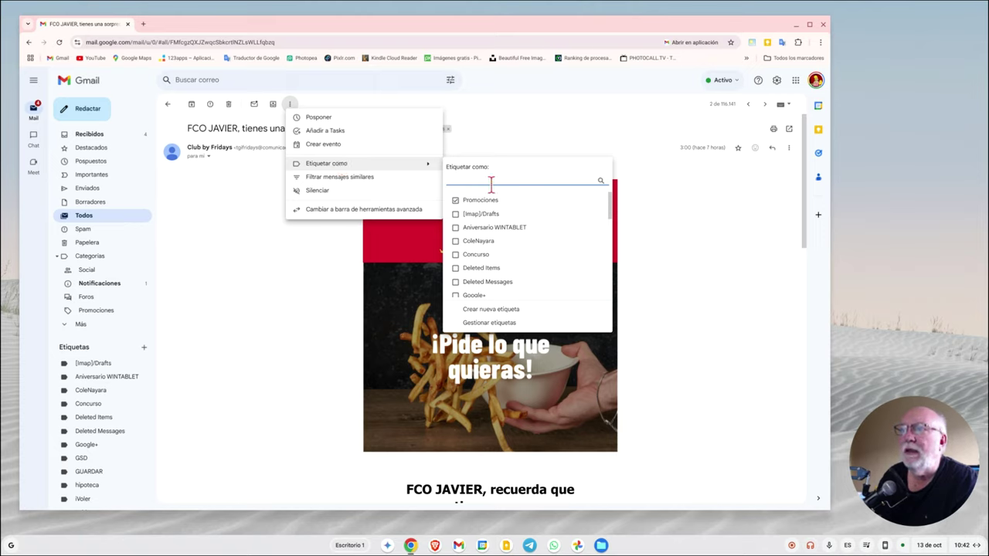
text(Club)
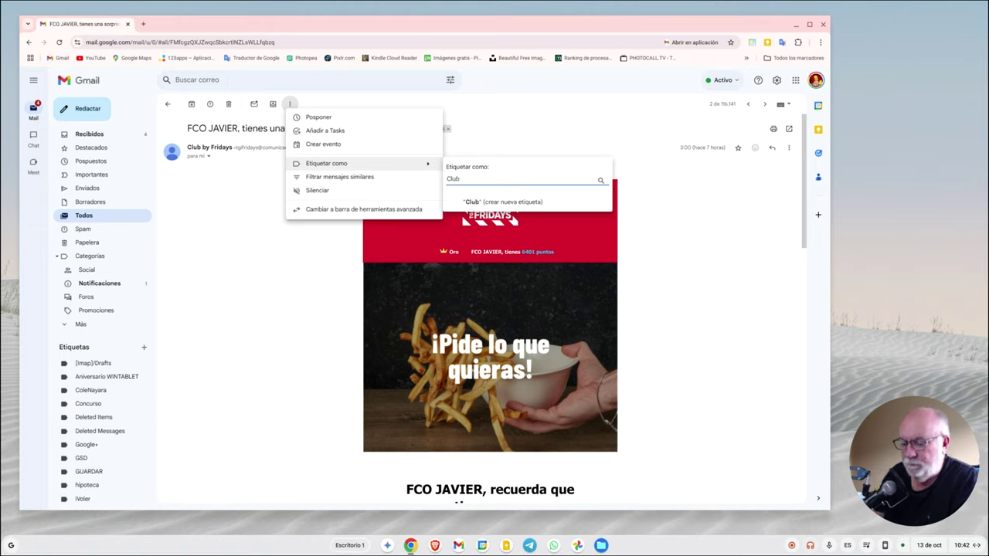
text( by)
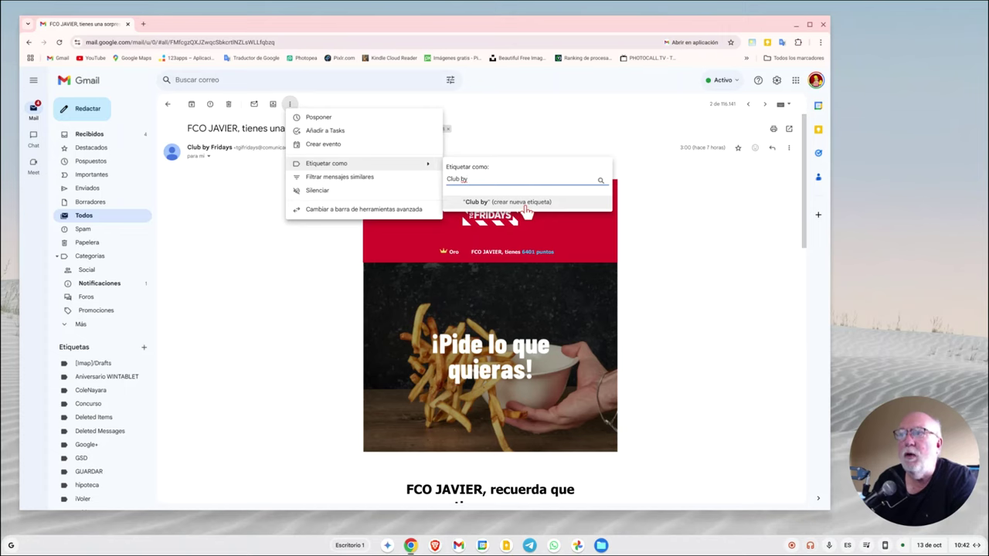
click(510, 201)
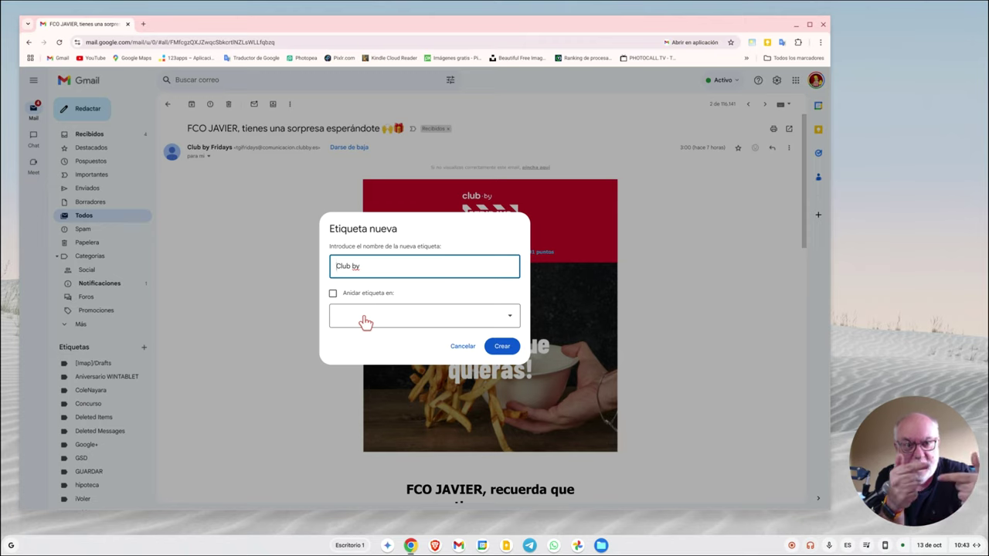
click(506, 317)
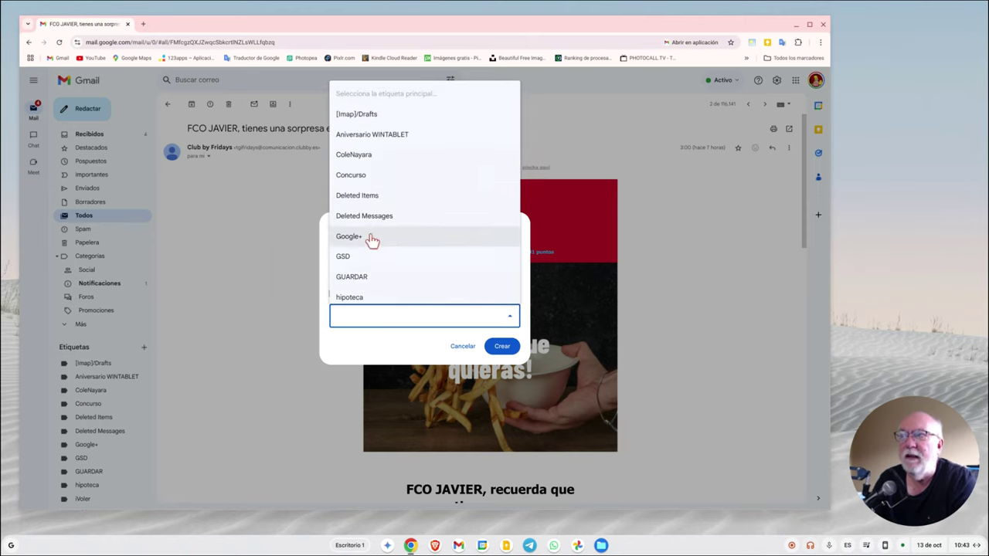
scroll(384, 207, down, 2)
scroll(384, 208, down, 2)
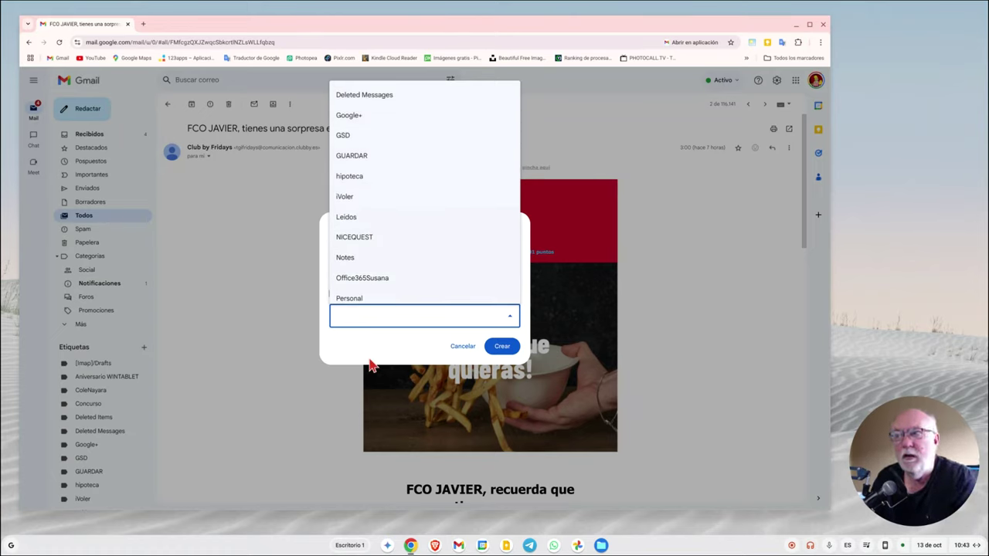
click(466, 346)
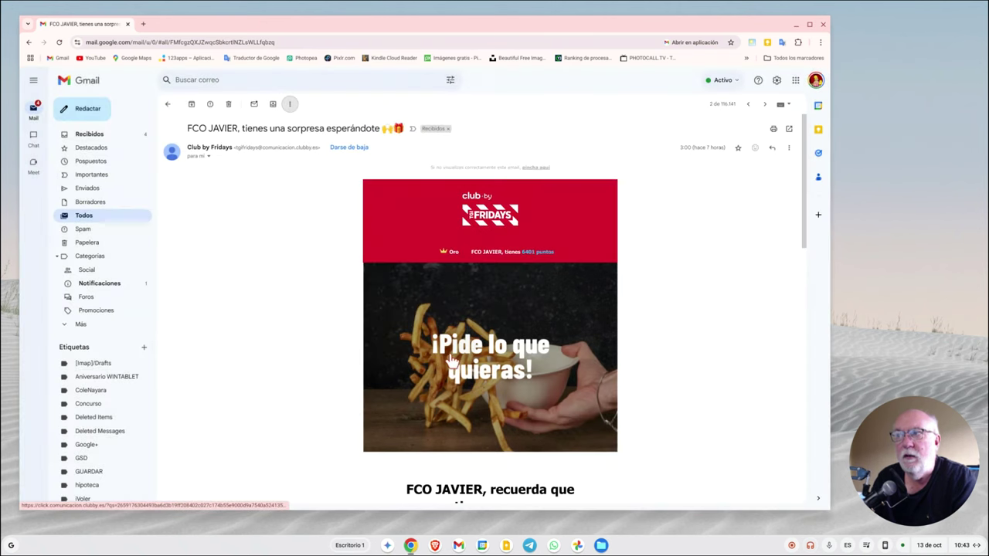
Create the 'Club by' label and apply it to the Club by Fridays email.
click(292, 104)
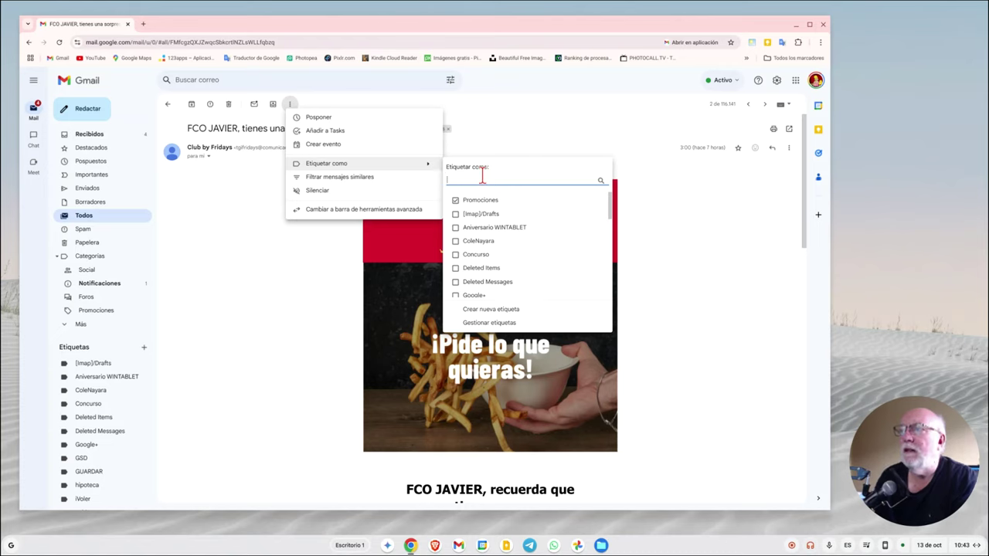
text(Club)
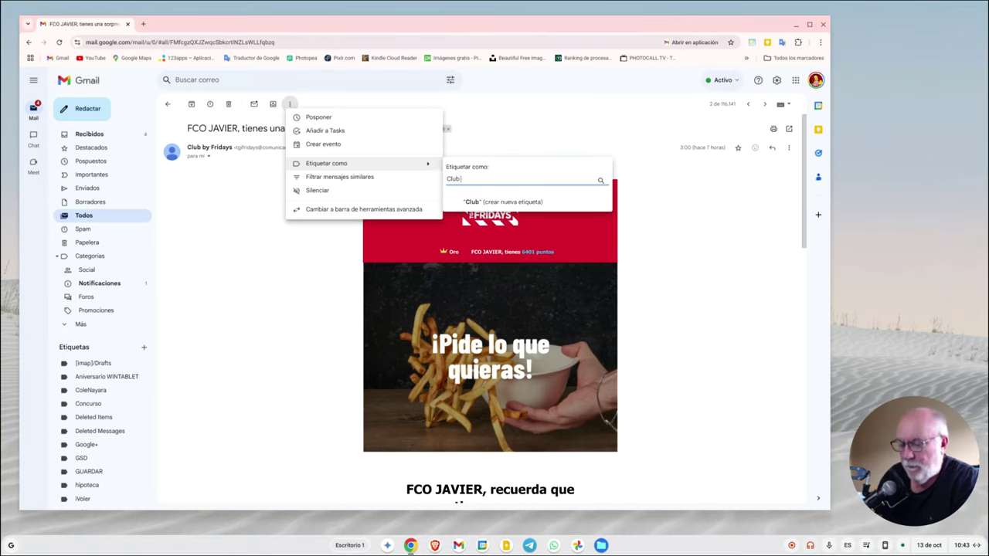
text( by)
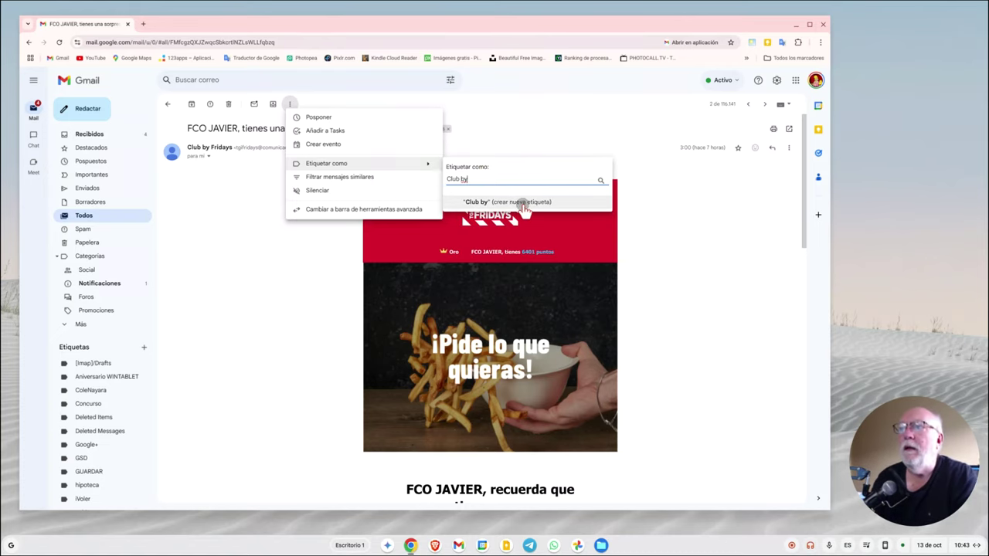
click(523, 204)
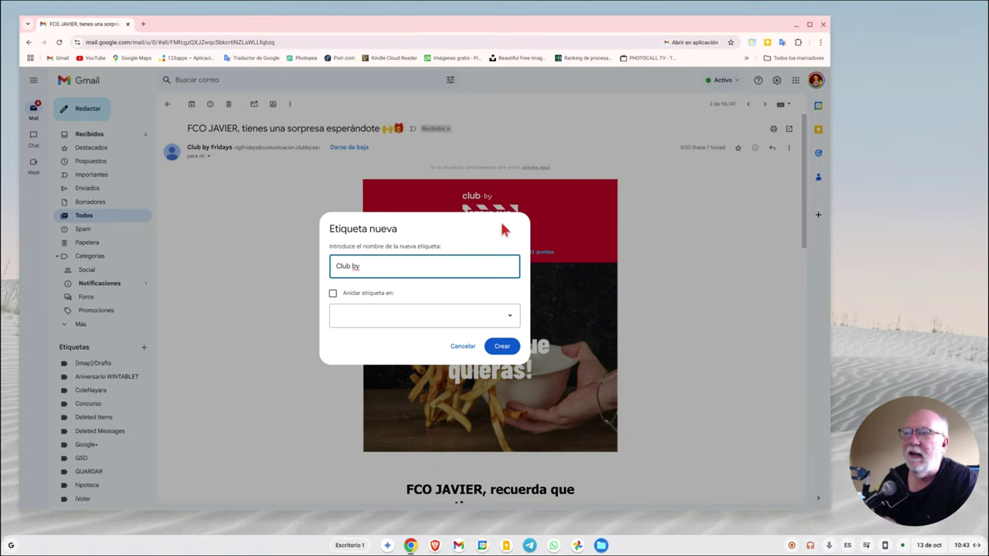
click(502, 346)
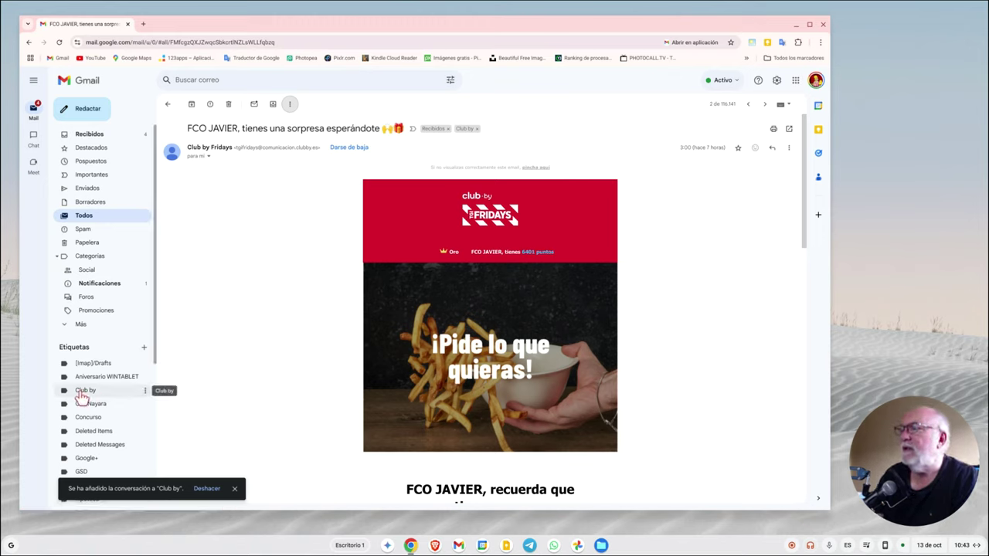
Open the Club by Fridays email from the Club by label and filter messages similar to it.
click(85, 391)
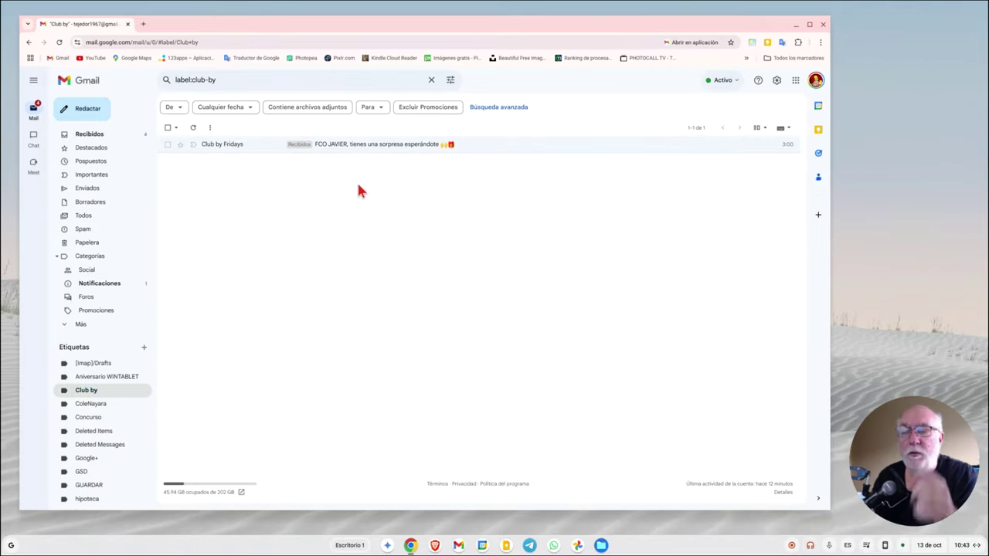
click(250, 153)
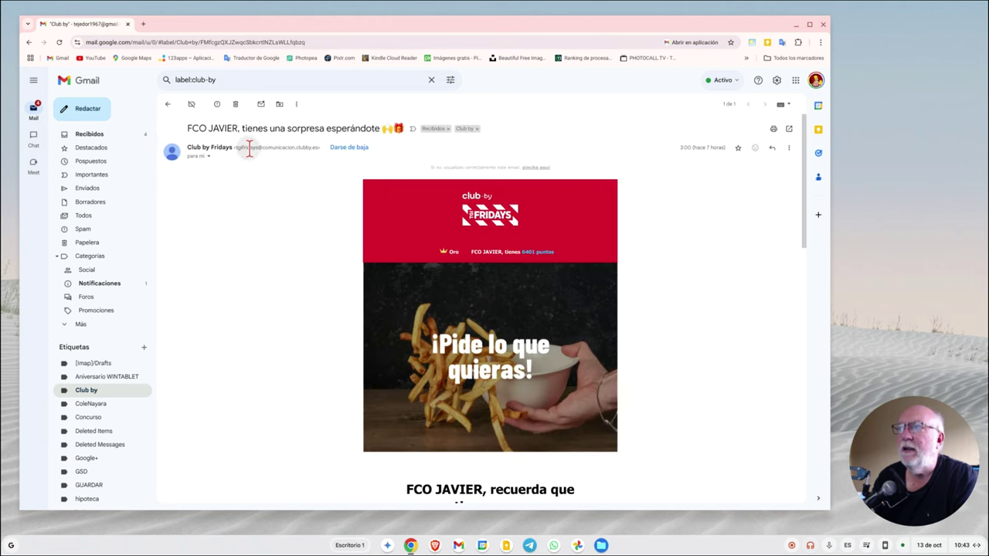
click(297, 105)
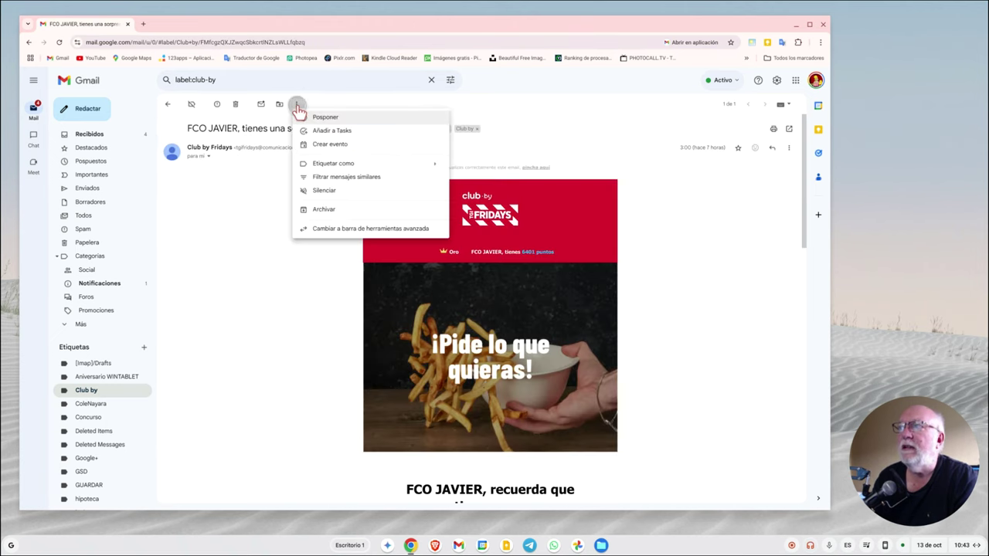
click(348, 178)
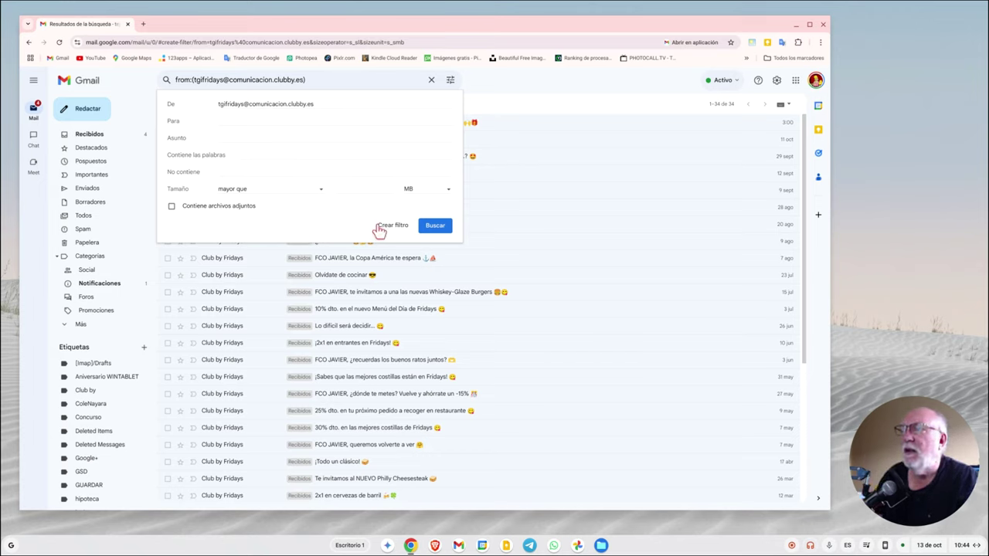
Try creating the sender filter with no action, dismiss the error, and close the filter form.
click(398, 227)
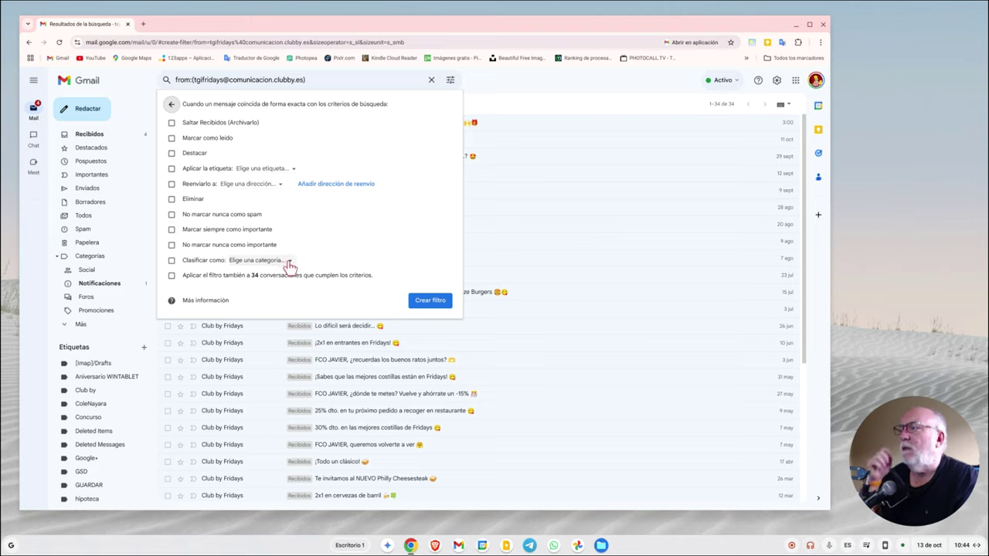
click(289, 263)
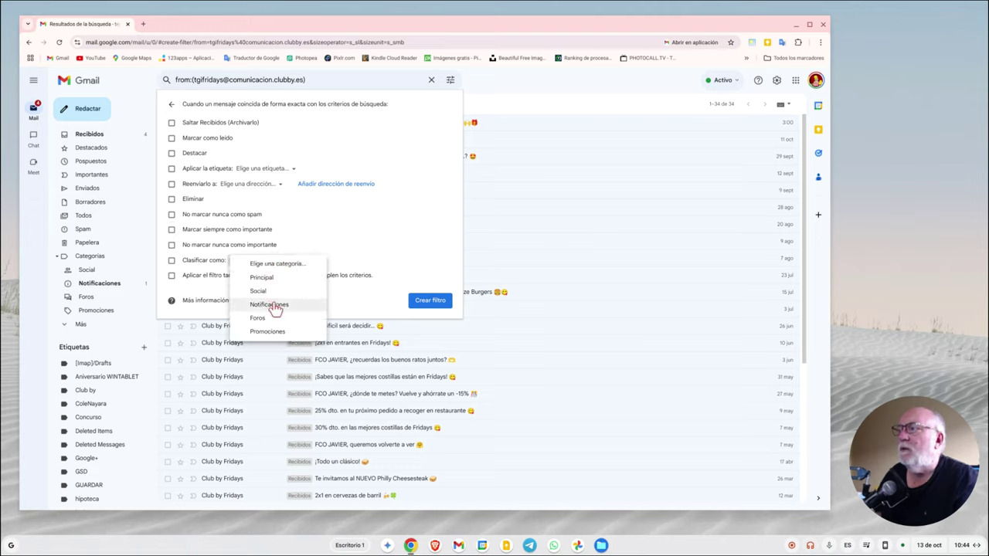
click(366, 241)
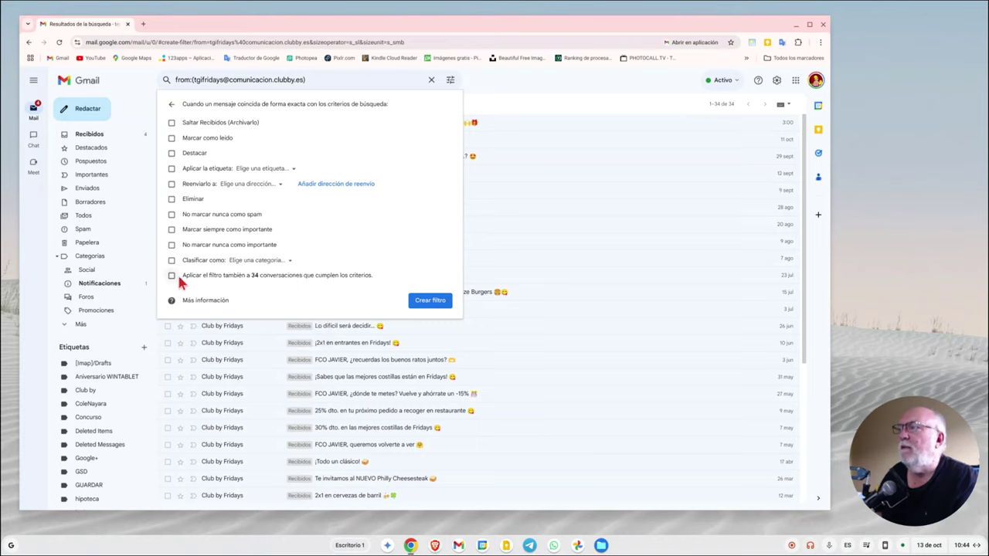
click(431, 304)
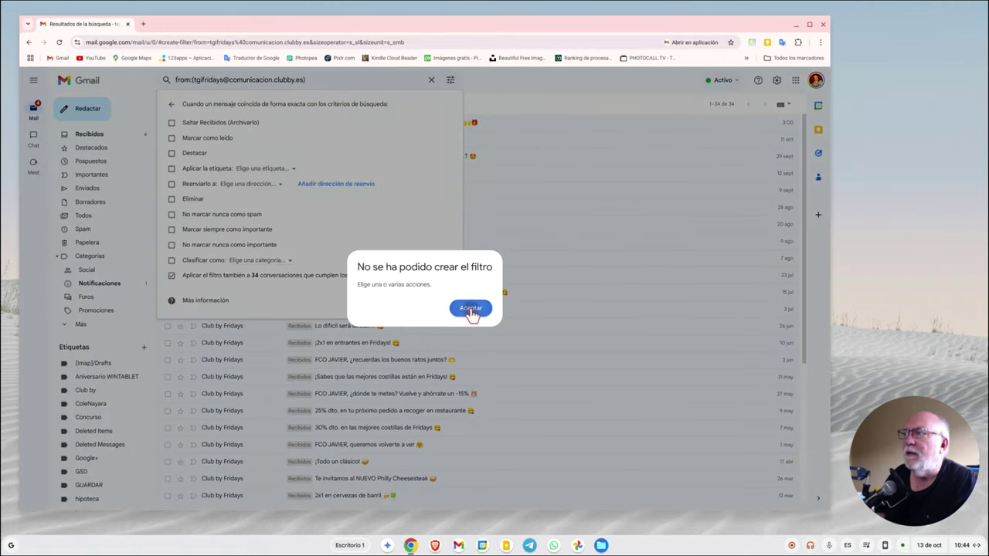
click(472, 313)
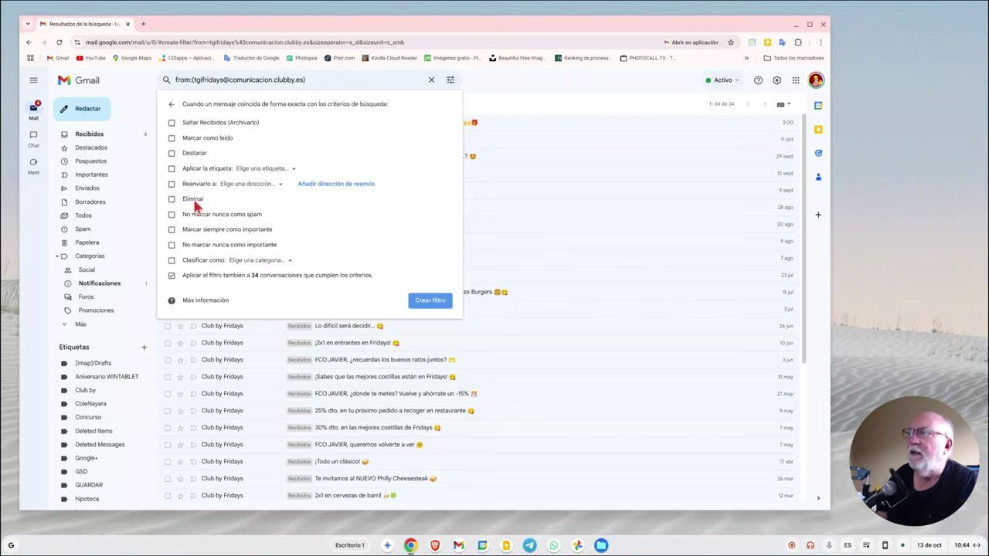
click(547, 82)
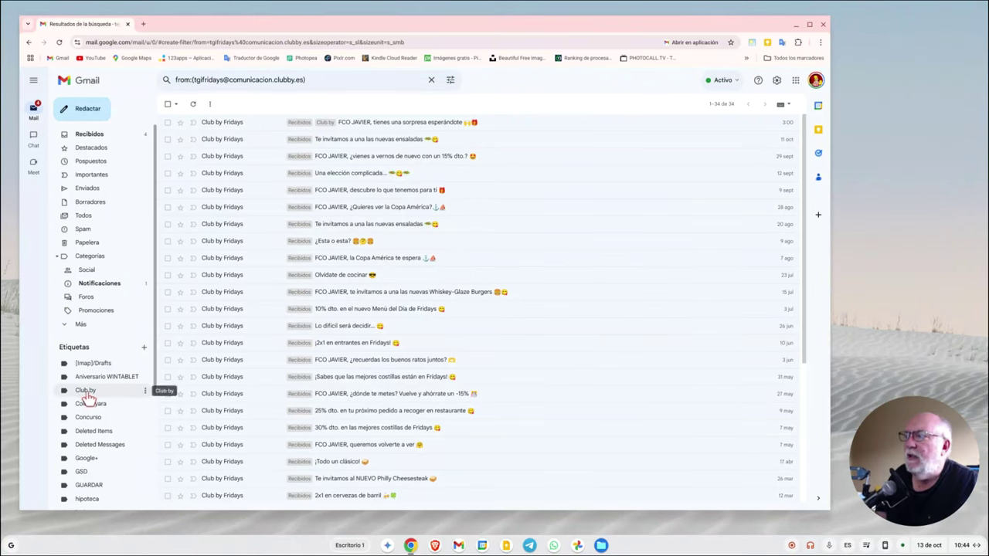
Remove the Club by label from the sidebar, then reopen the Club by Fridays email under Todos.
click(146, 391)
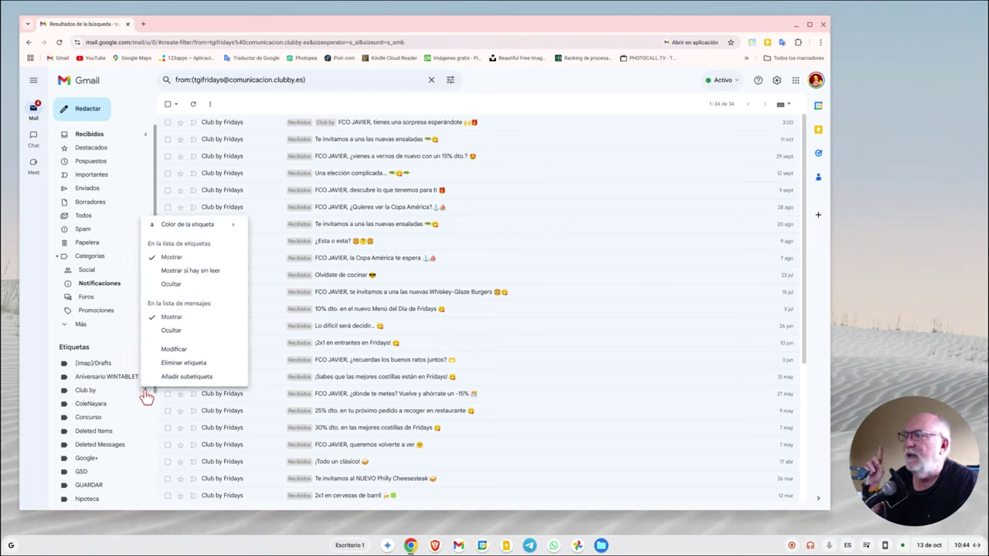
click(193, 363)
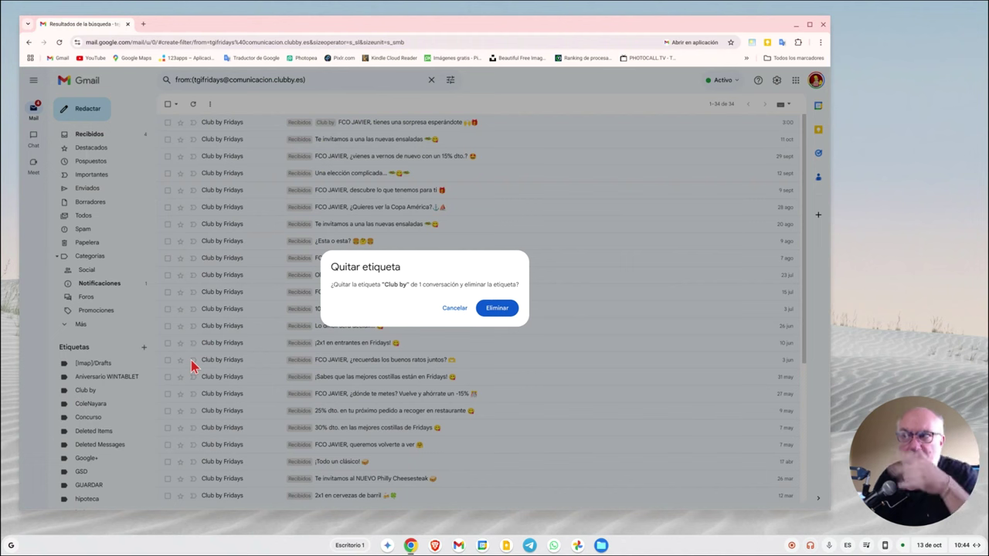
click(501, 311)
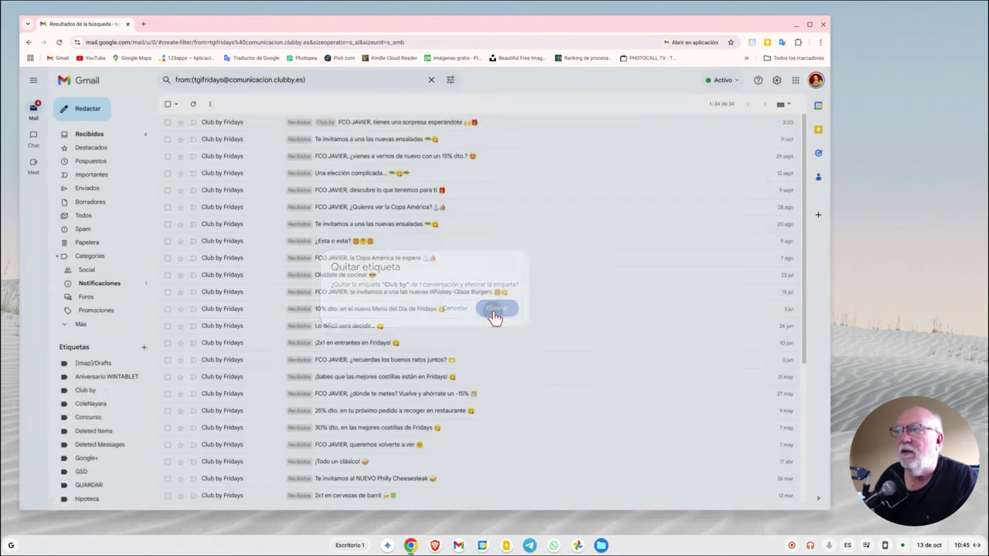
click(100, 220)
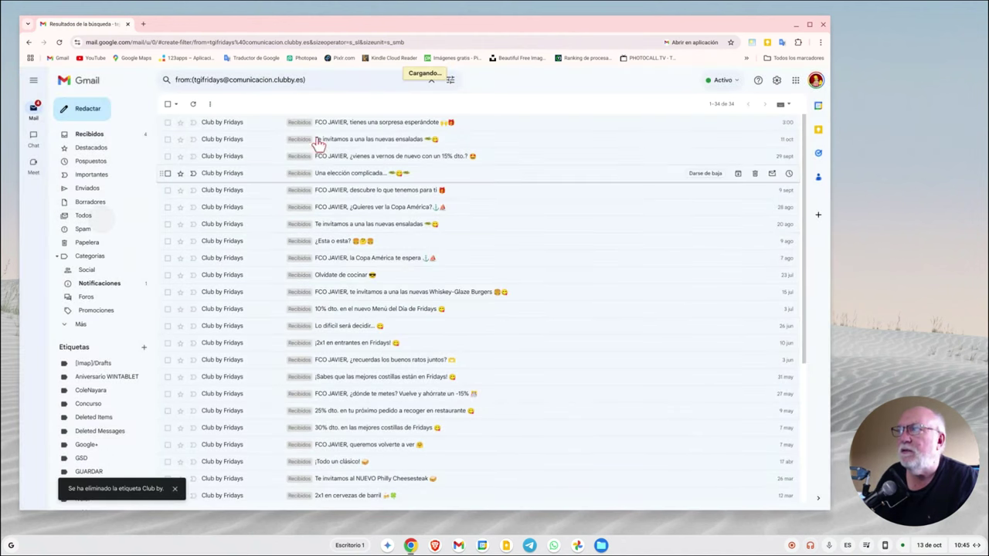
click(356, 165)
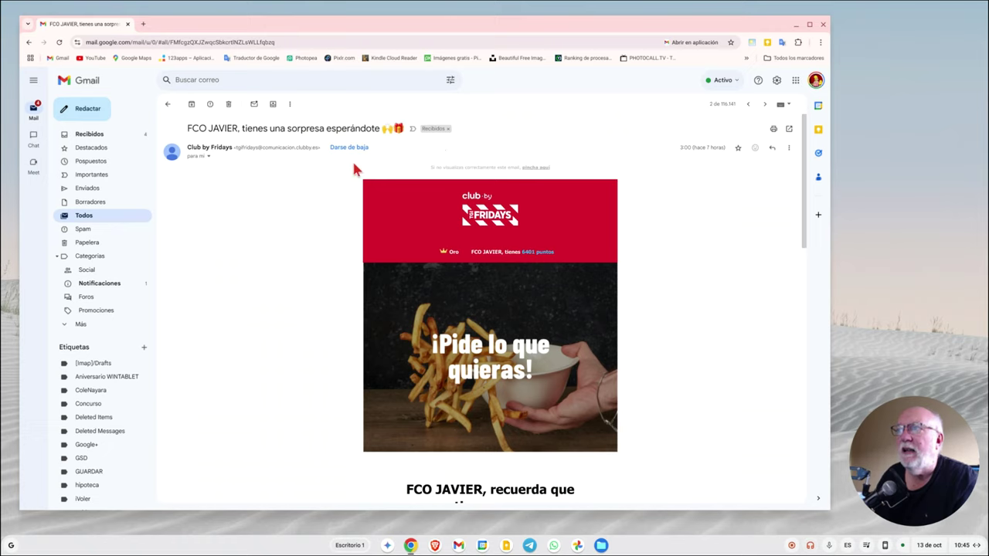
Label the email ColeNayara, undo it with Deshacer, and go back to the Todos list.
click(294, 105)
mouse_move(340, 163)
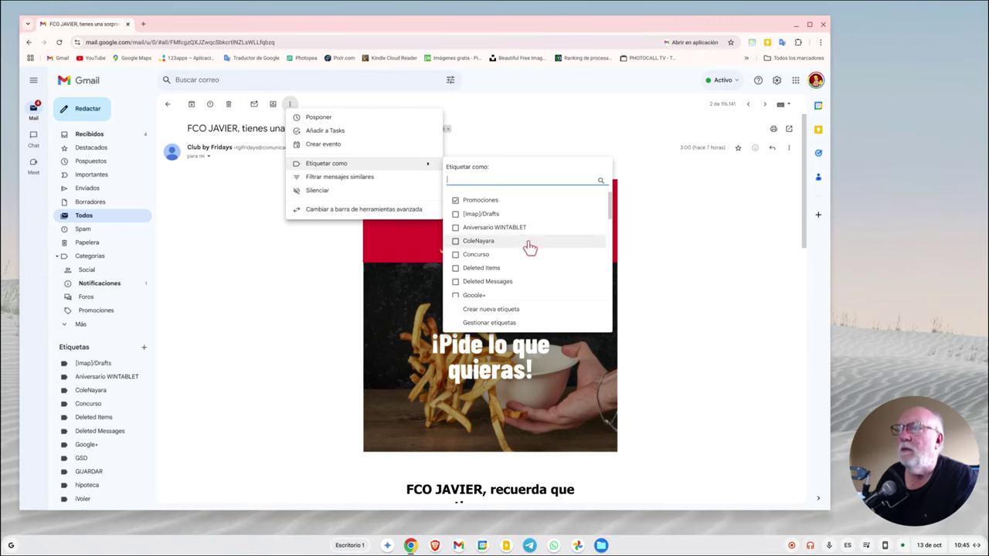
scroll(530, 247, down, 1)
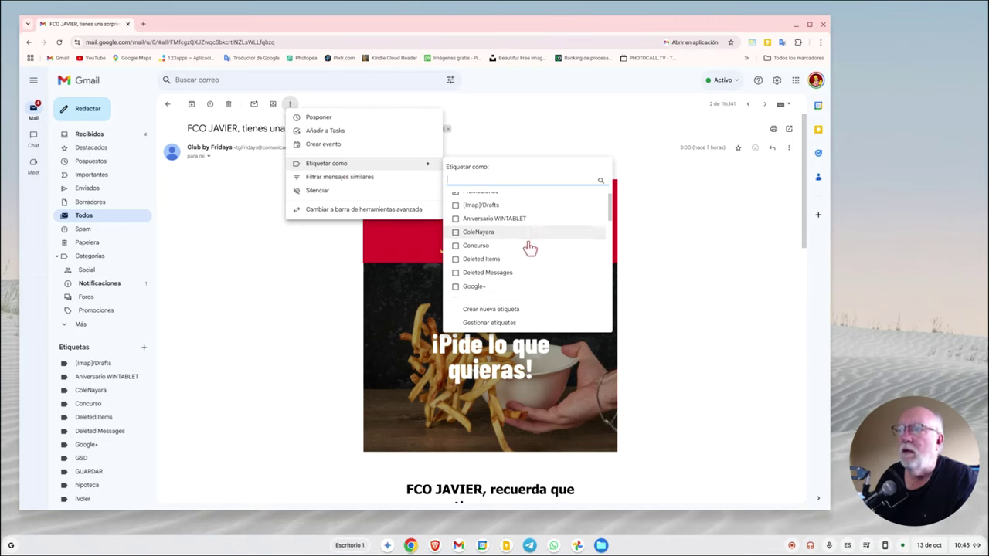
click(478, 232)
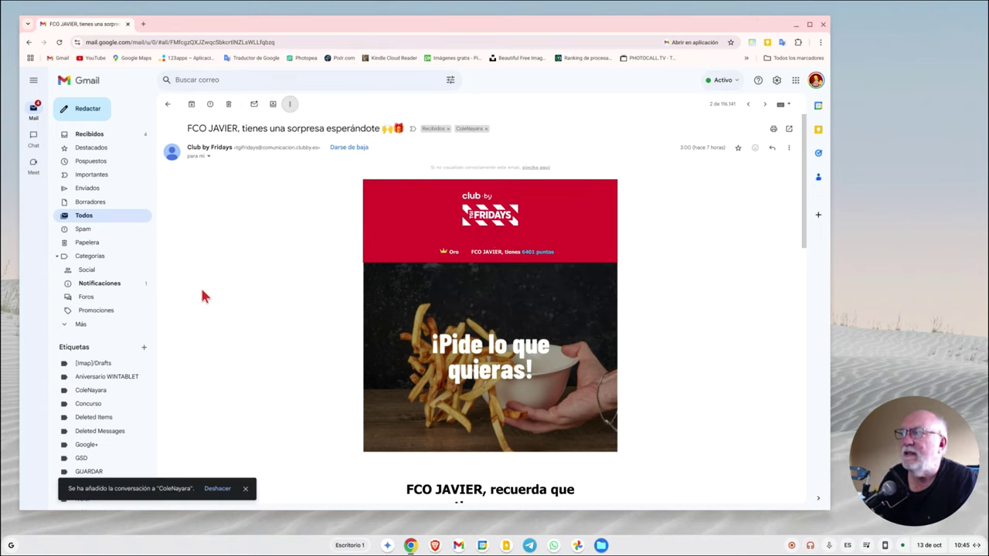
mouse_move(93, 417)
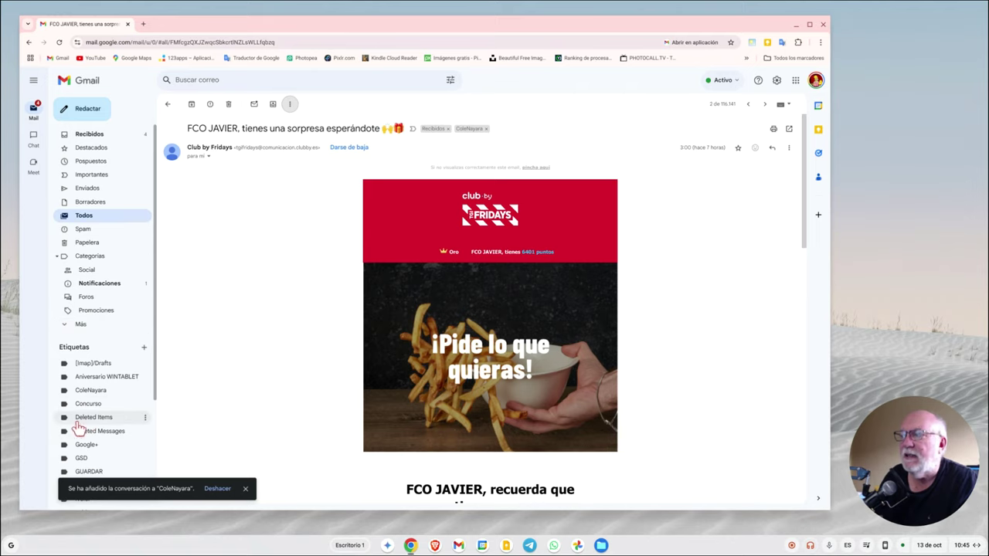
click(486, 129)
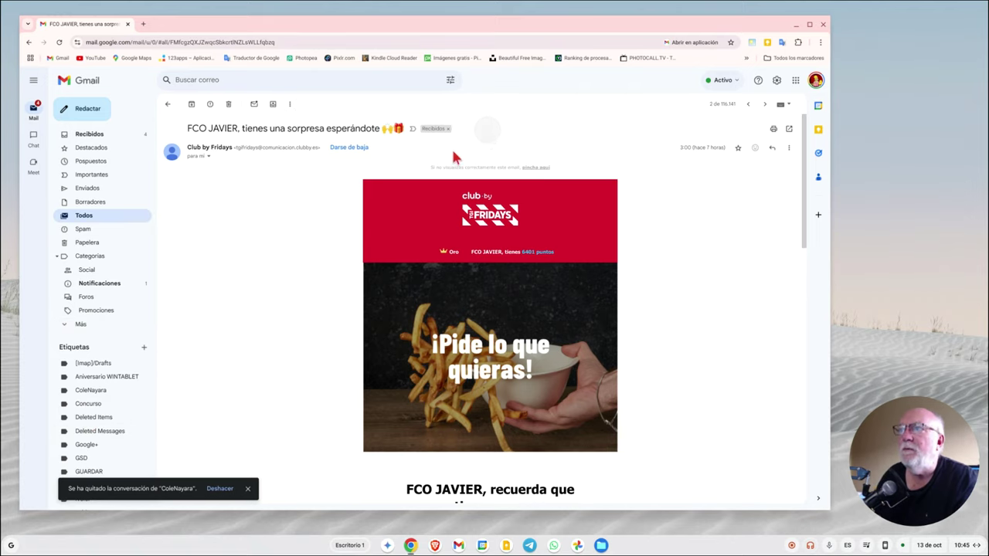
click(168, 105)
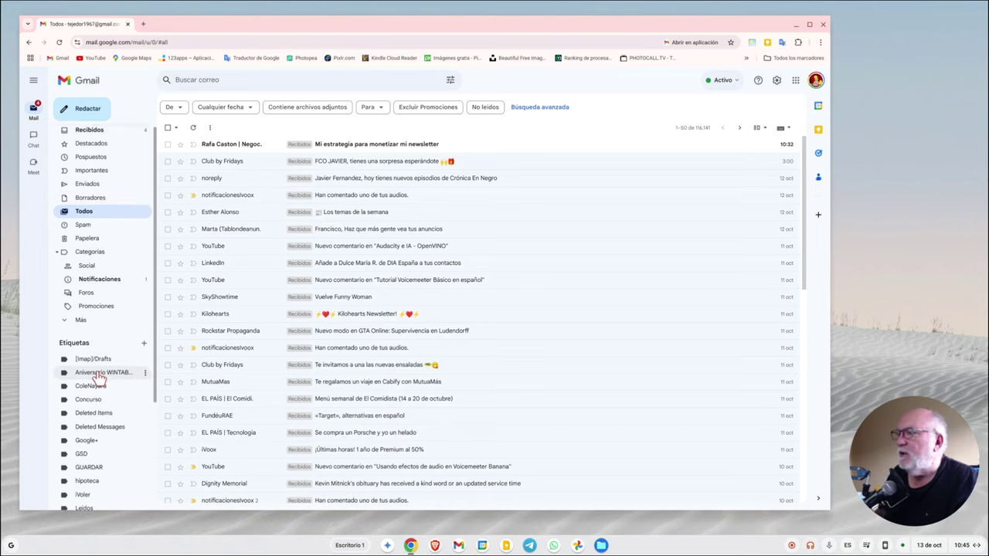
Browse the emails under the hipoteca, Sanitas, Tema ANDRES and Youtube labels.
scroll(97, 378, down, 2)
scroll(96, 384, down, 2)
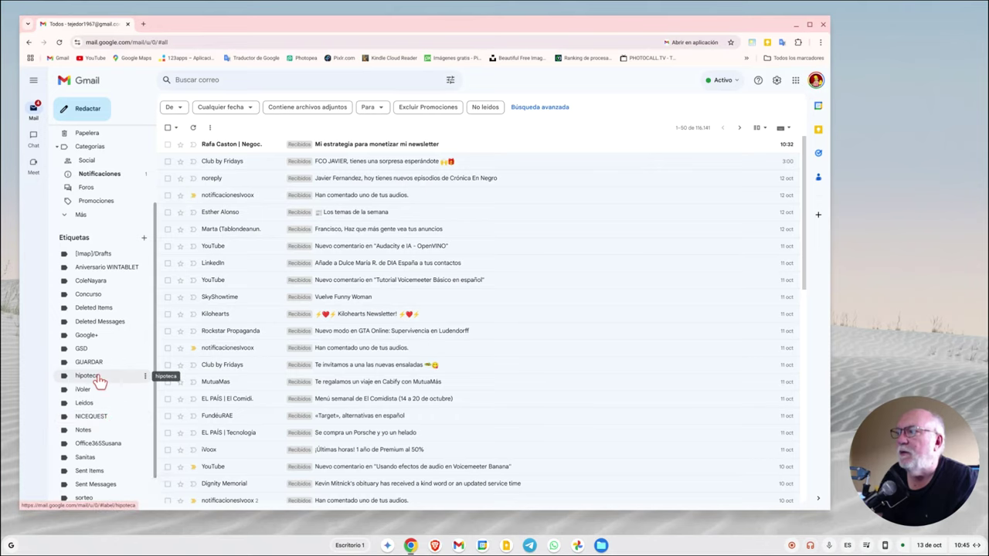
click(97, 378)
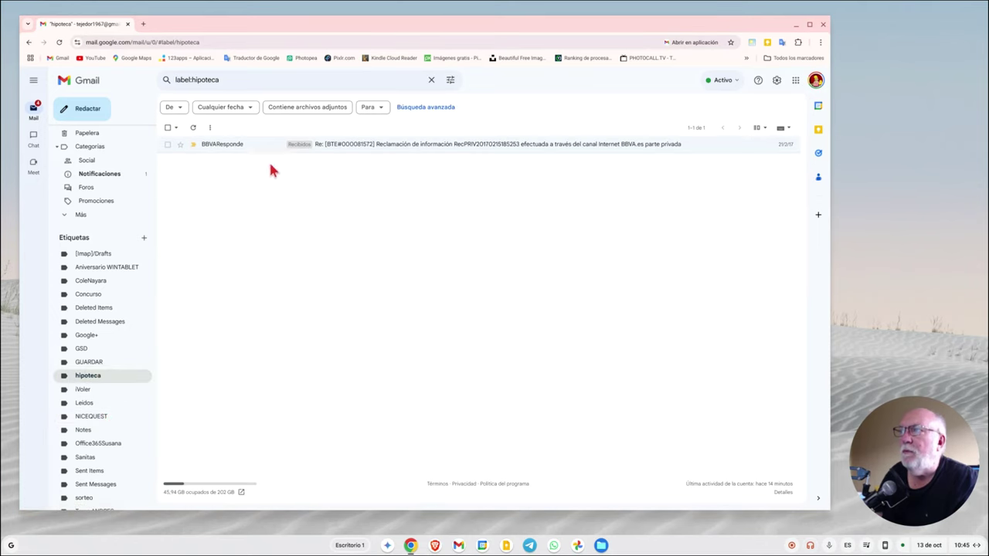
mouse_move(498, 144)
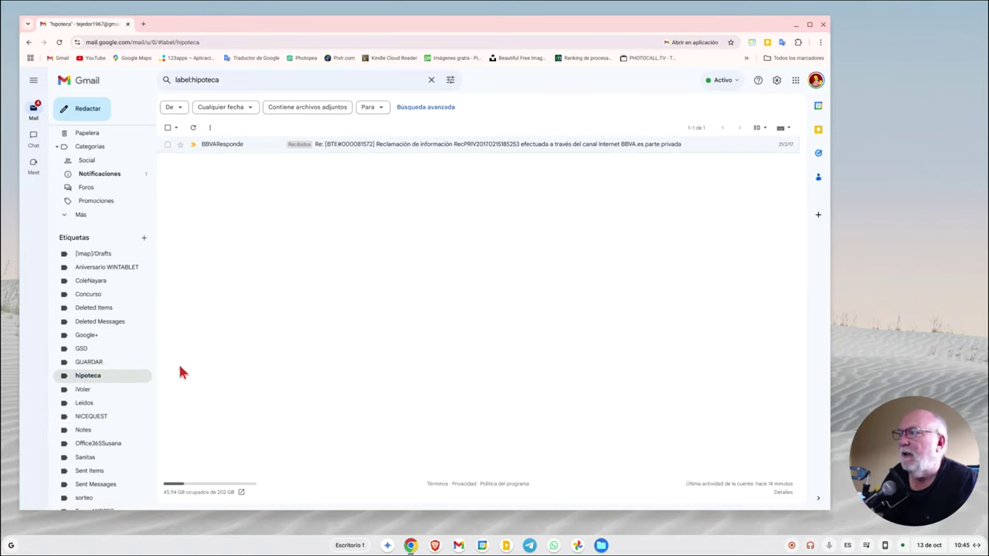
mouse_move(85, 403)
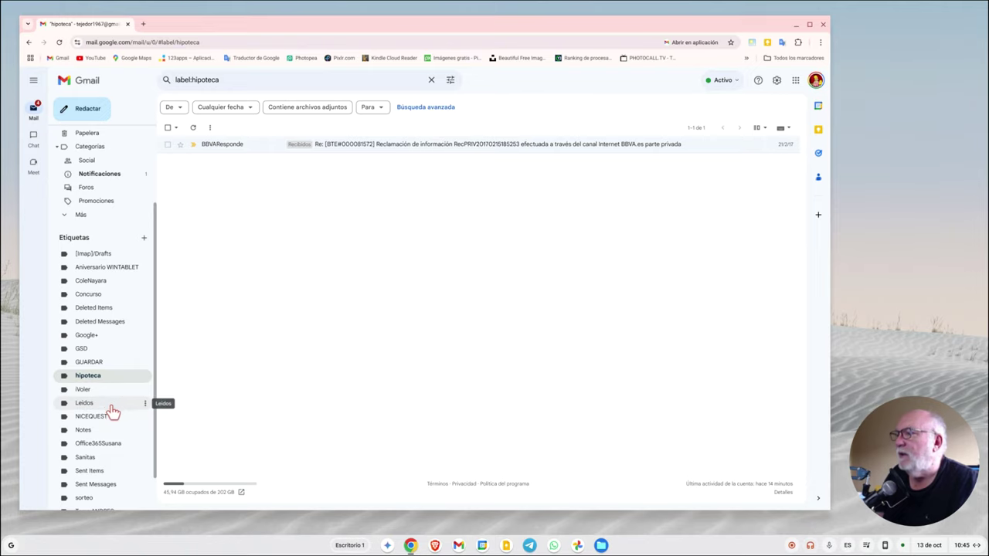
scroll(100, 398, down, 1)
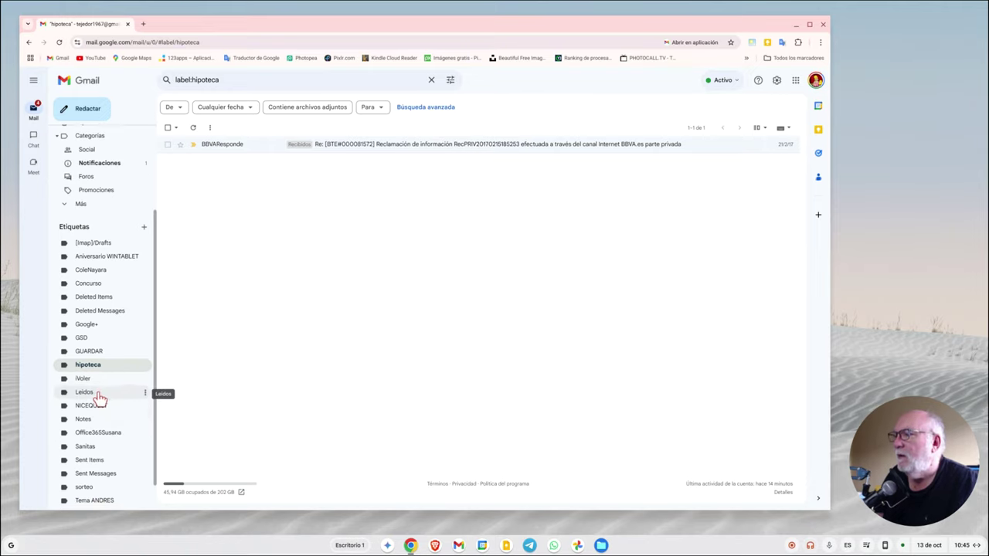
scroll(100, 398, down, 1)
click(99, 439)
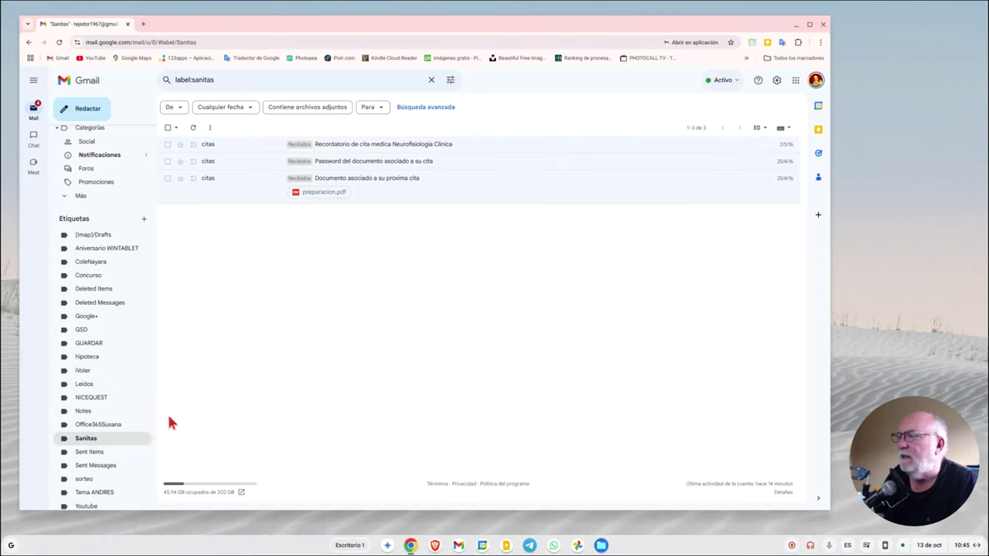
scroll(81, 417, down, 2)
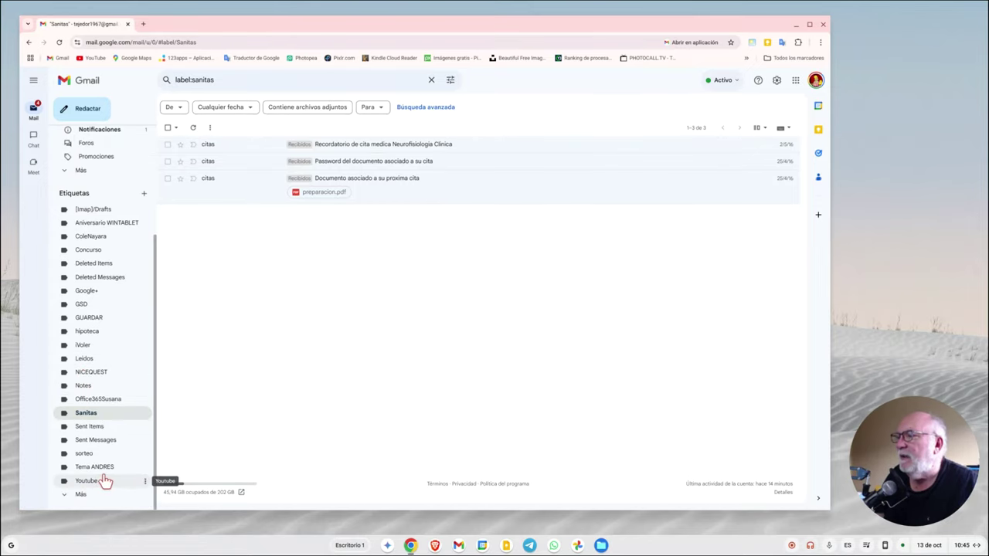
click(99, 467)
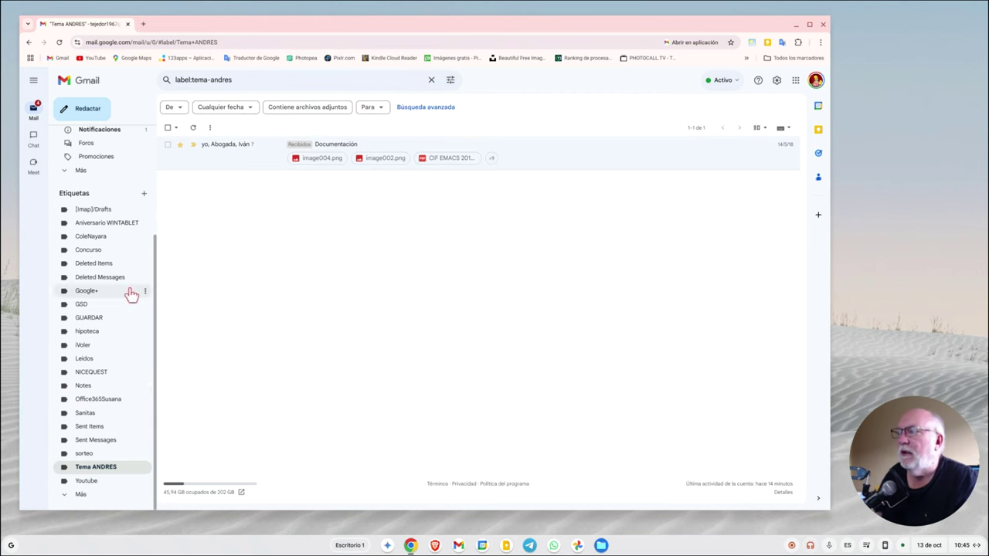
click(104, 482)
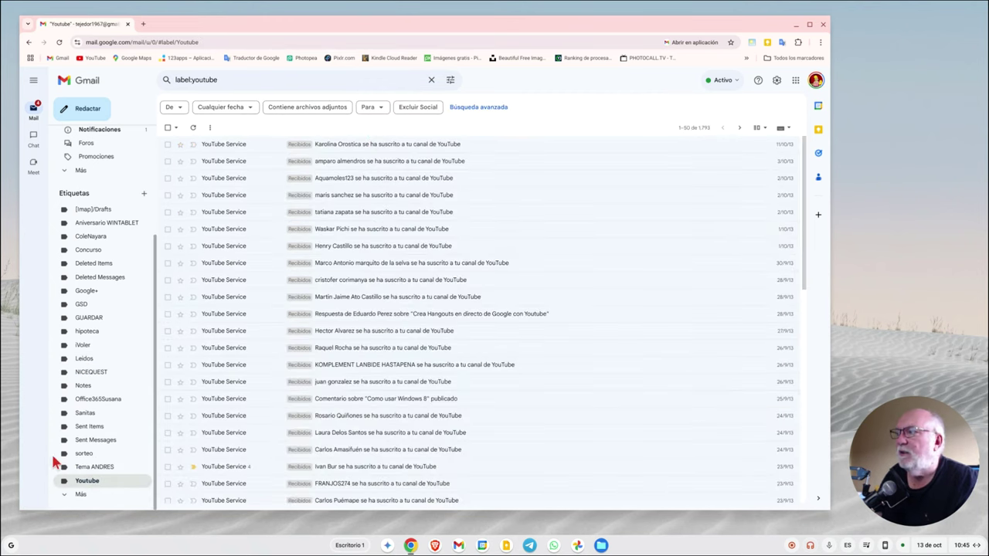
View the Concurso and Aniversario WINTABLET labels, then expand Más to reveal hidden labels.
scroll(124, 430, up, 2)
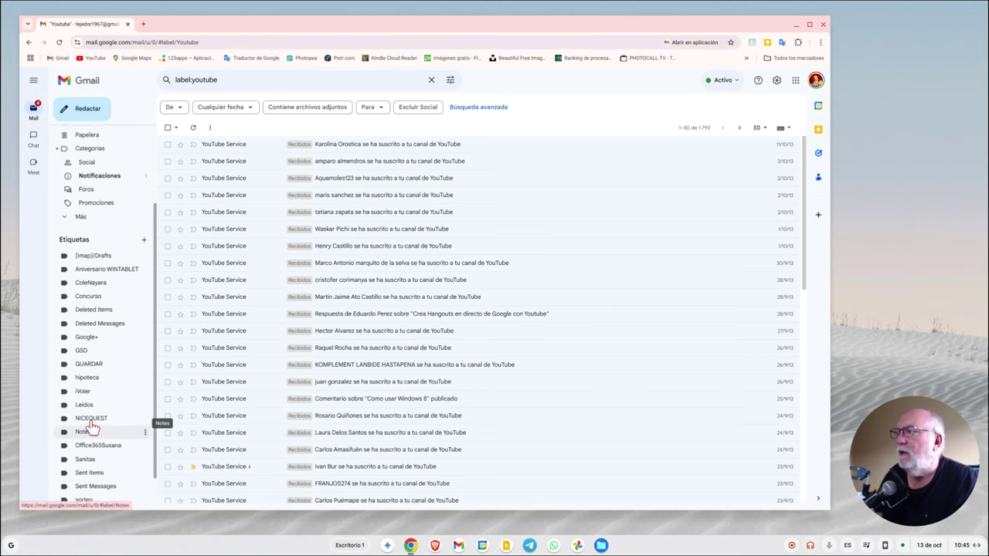
click(88, 327)
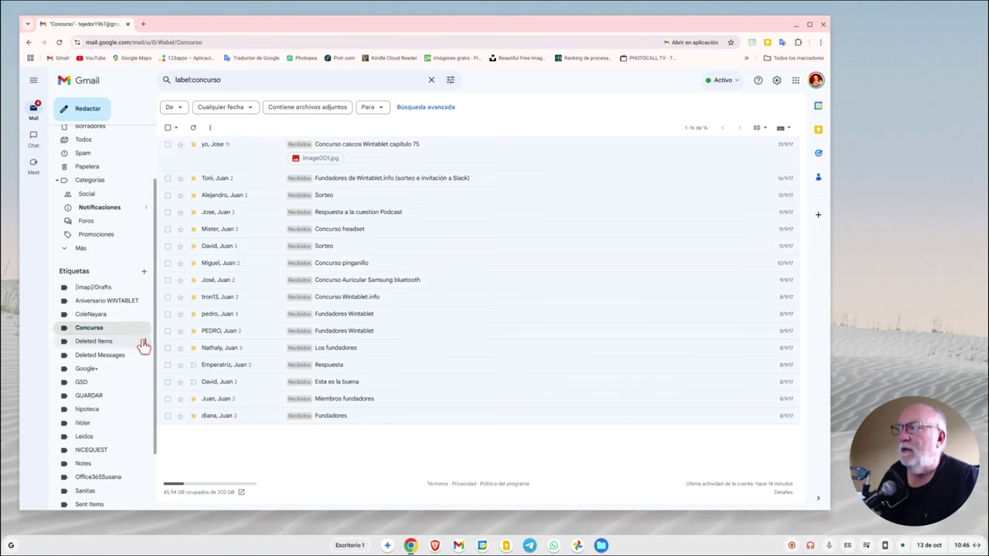
click(102, 301)
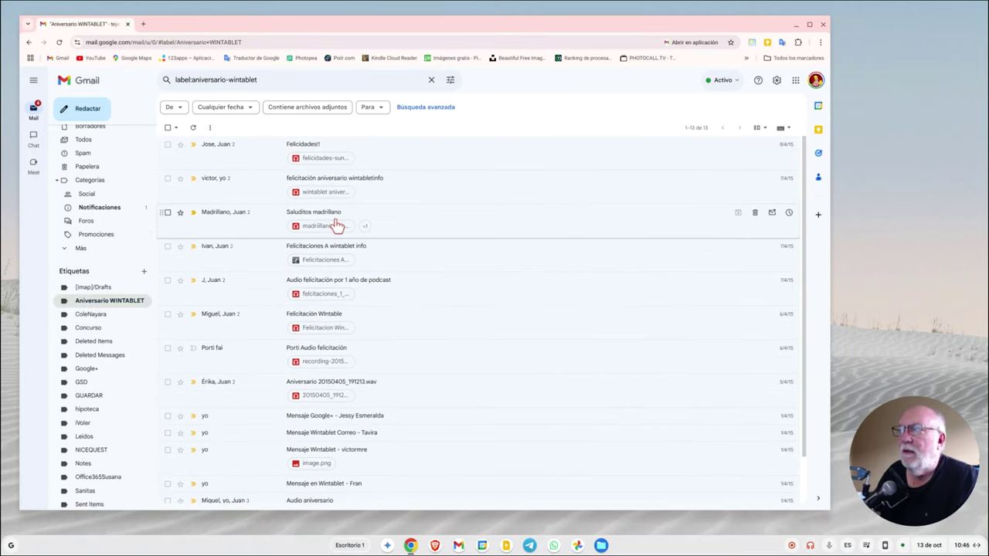
scroll(336, 224, down, 2)
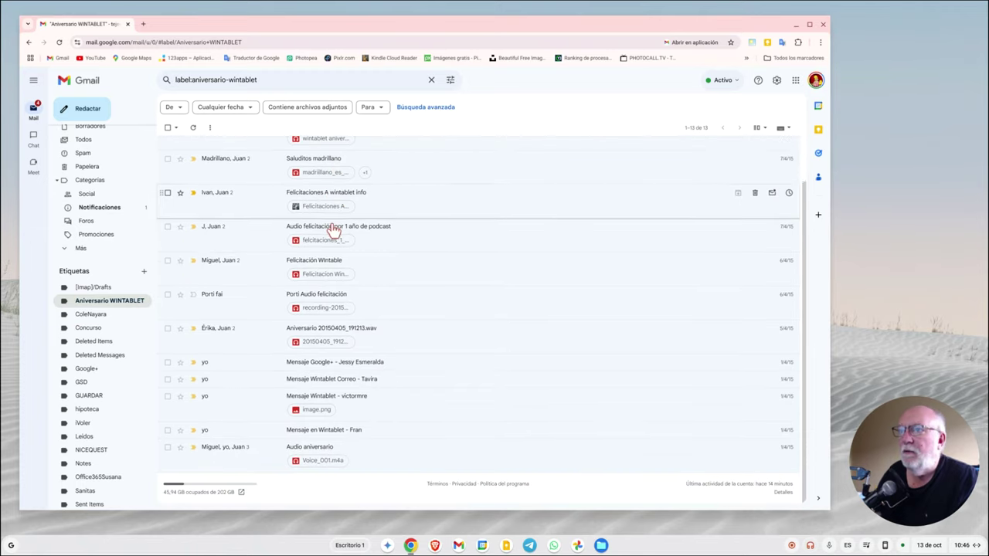
scroll(123, 328, down, 2)
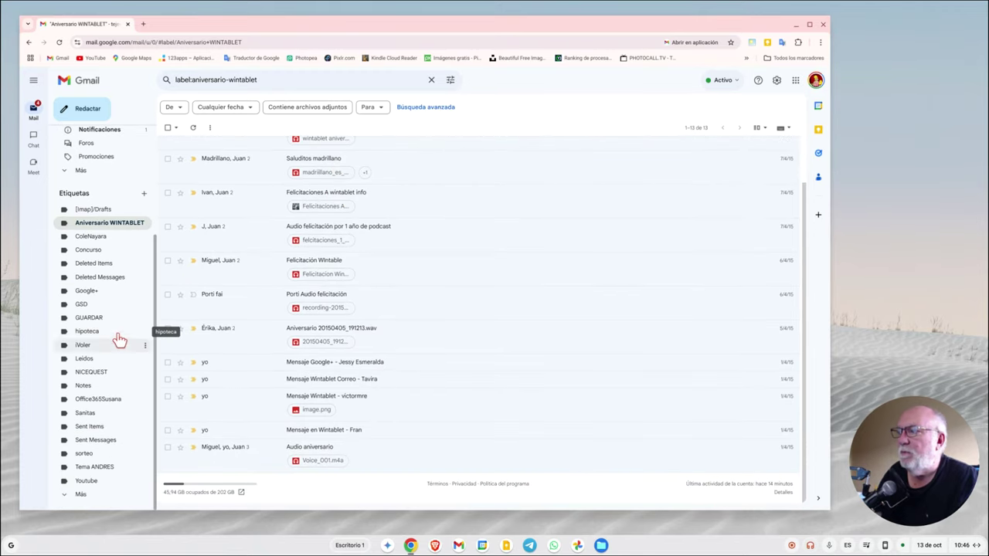
click(81, 498)
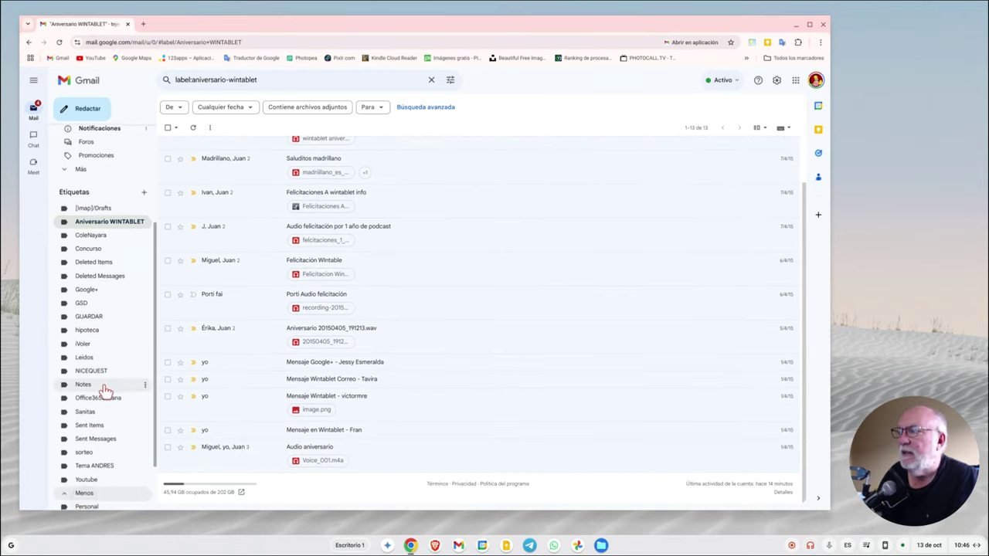
scroll(103, 391, down, 1)
scroll(105, 391, down, 3)
scroll(106, 392, down, 1)
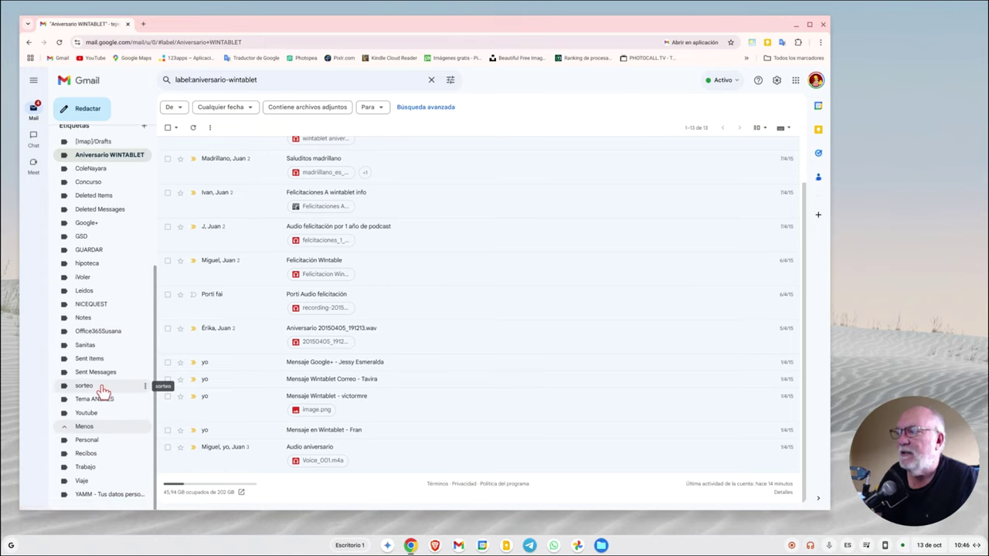
scroll(103, 390, up, 5)
scroll(103, 390, up, 2)
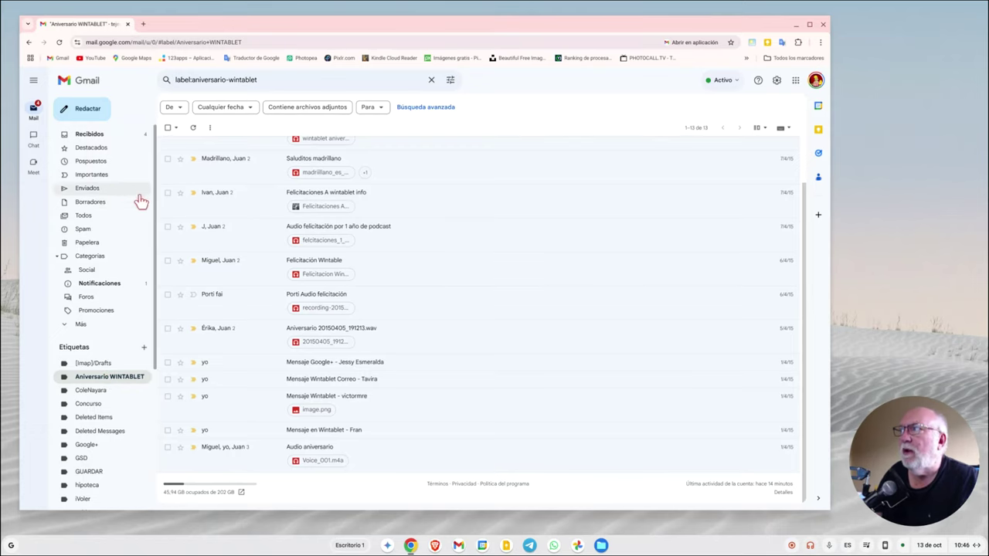
From Todos, search the mailbox for 'digi' and tick the select-all checkbox.
click(84, 217)
click(249, 80)
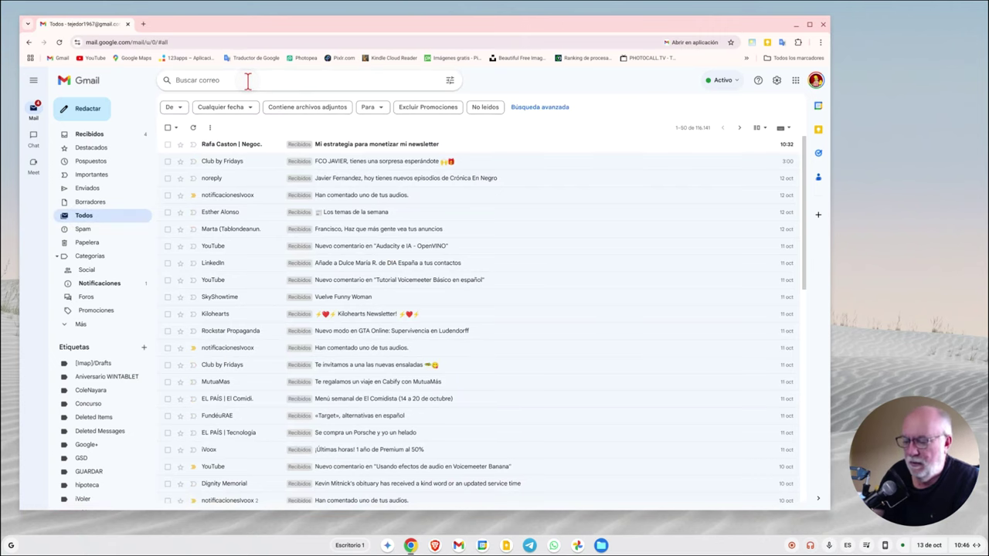
text(dgi)
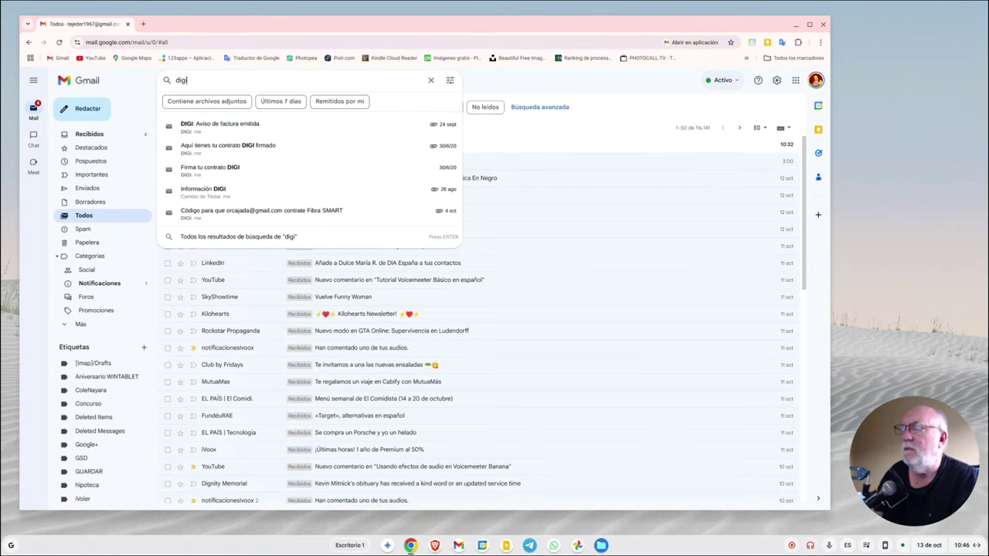
key(Return)
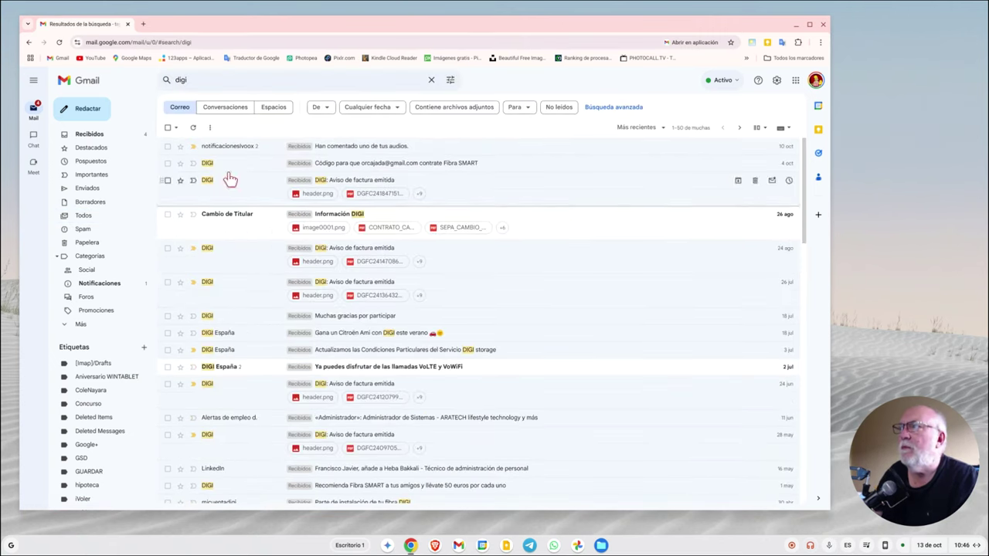
click(687, 131)
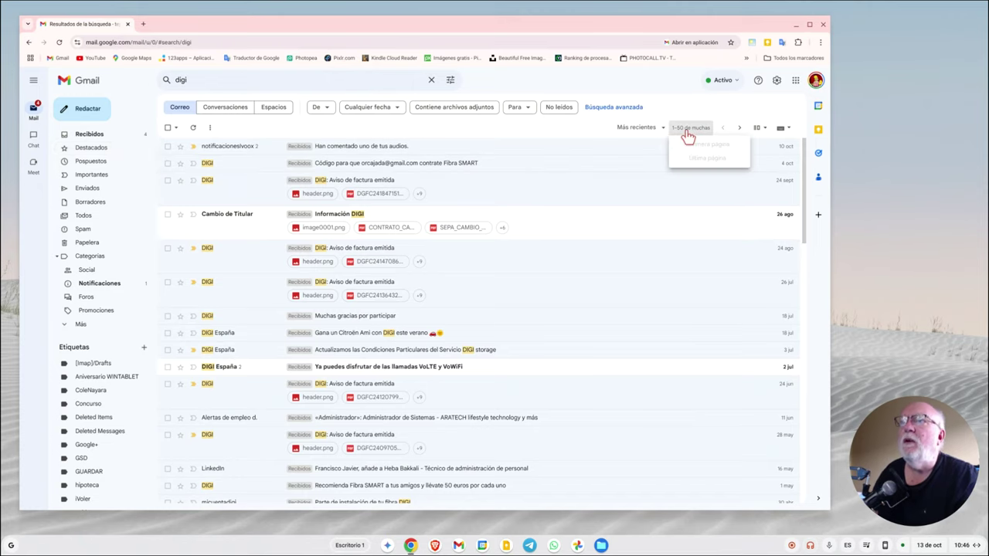
Apply a newly created DIGI label to all 50 selected results, then go to page two.
click(168, 127)
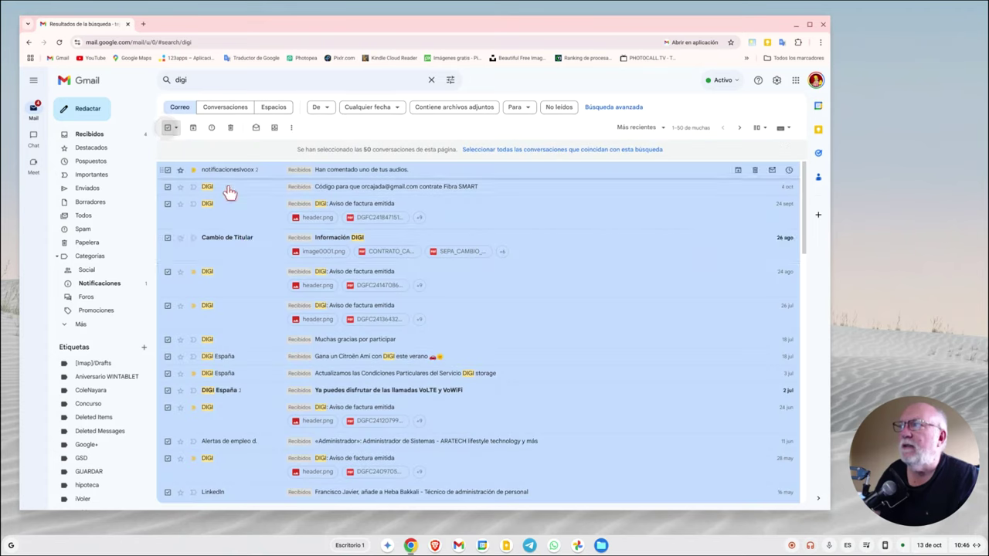
click(291, 129)
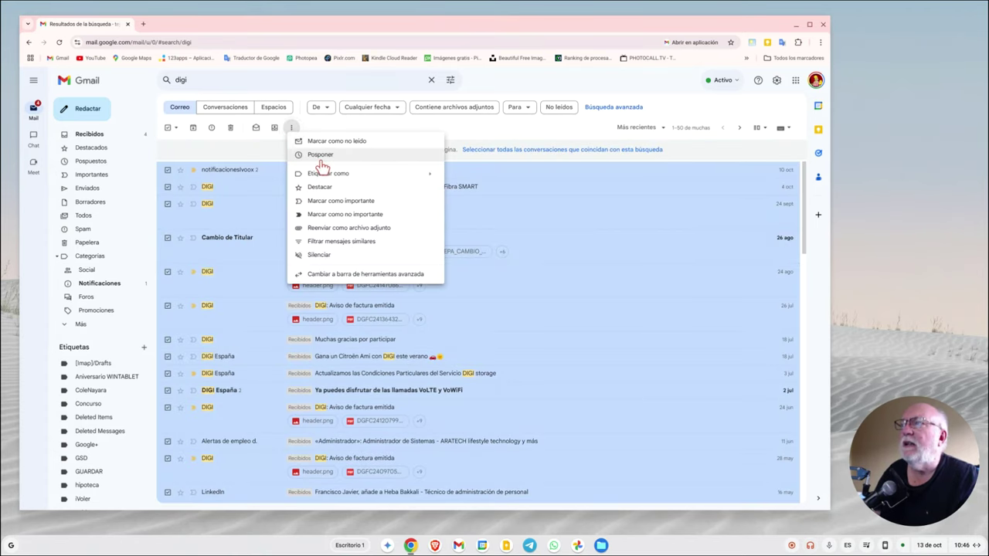
mouse_move(329, 173)
text(DIGI)
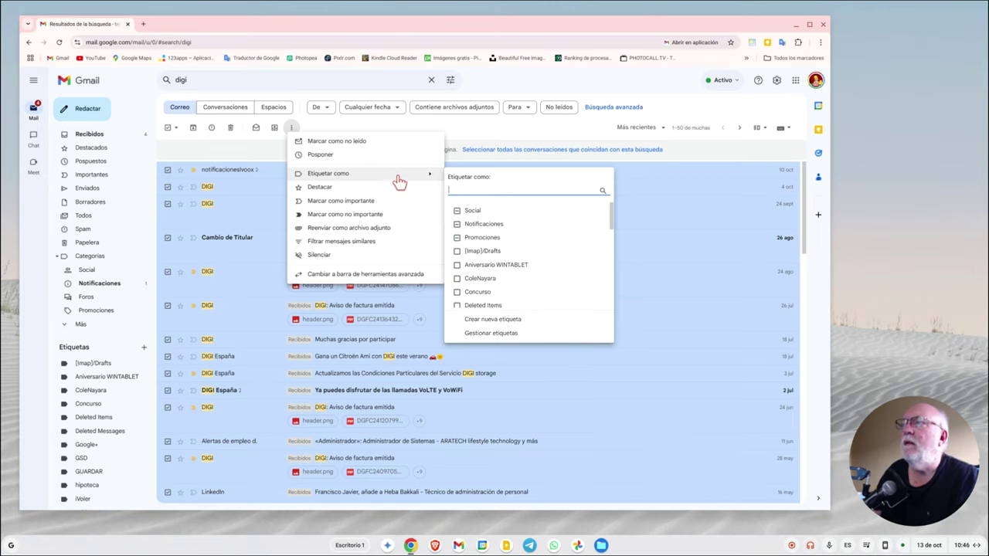
text(DIGI)
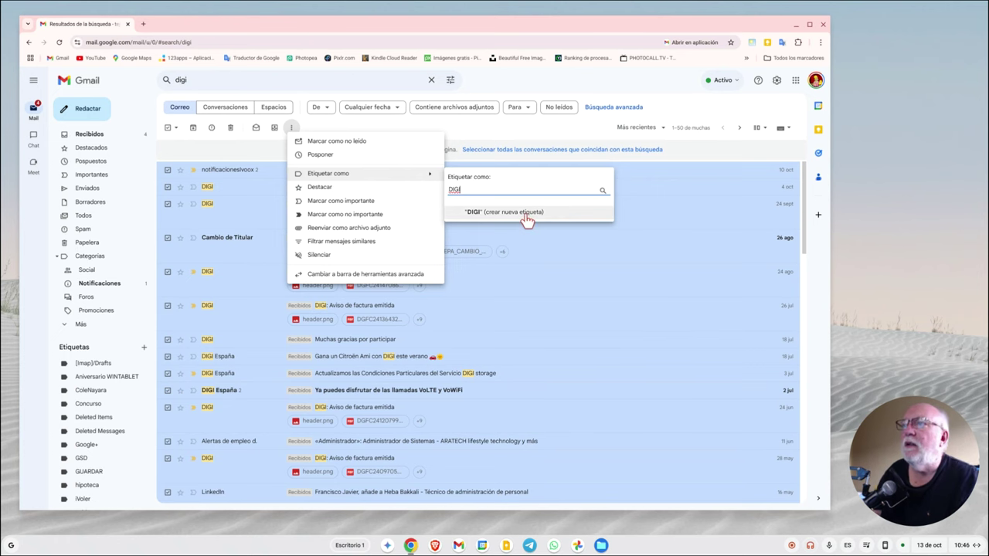
click(518, 213)
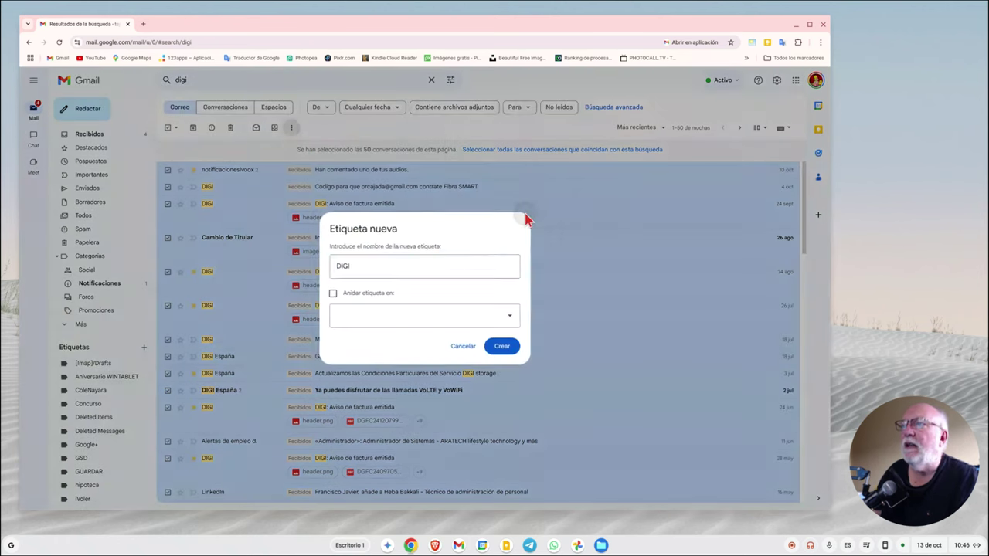
click(503, 348)
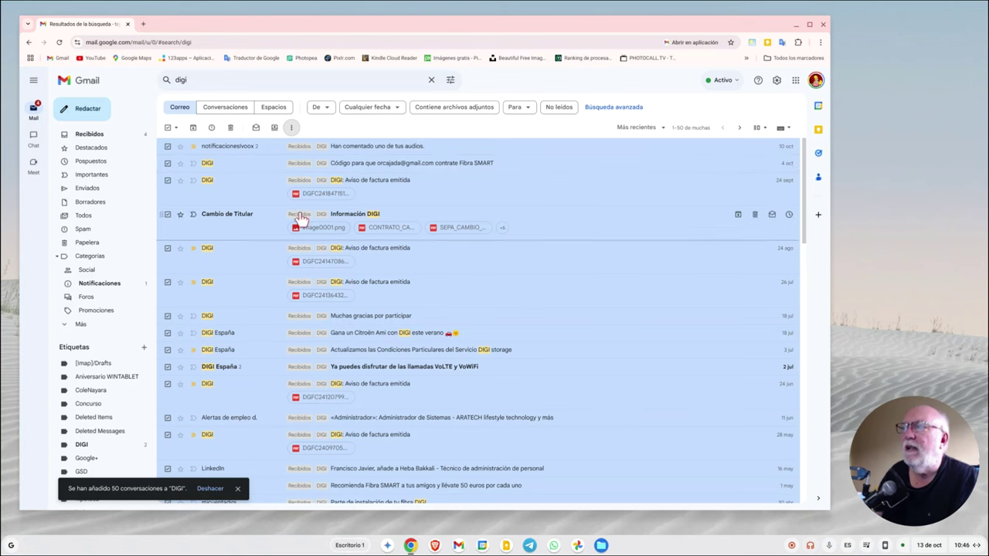
click(737, 130)
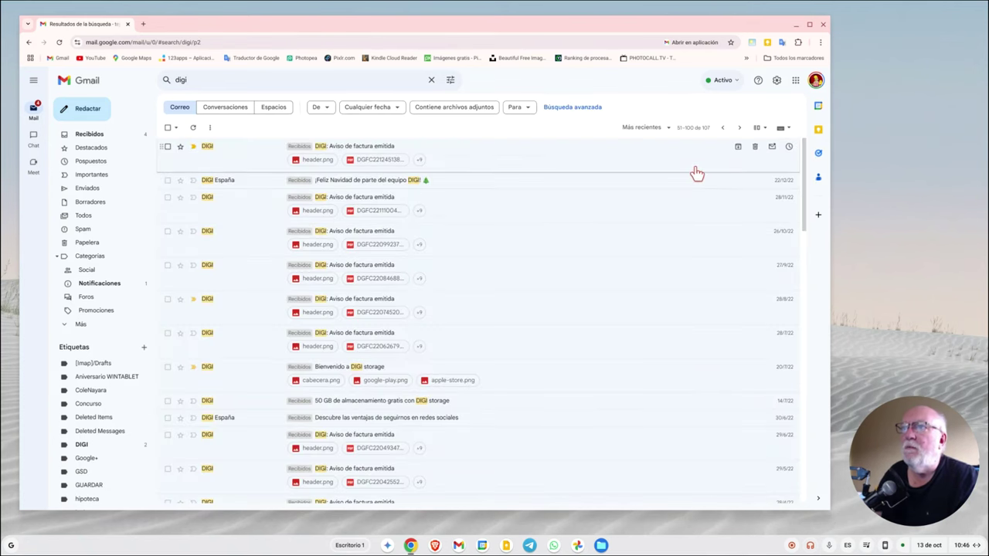
Tag results 51–100 with the existing DIGI label, then advance to results 101–107.
scroll(696, 173, down, 3)
scroll(695, 173, down, 4)
scroll(695, 173, down, 3)
scroll(691, 181, up, 5)
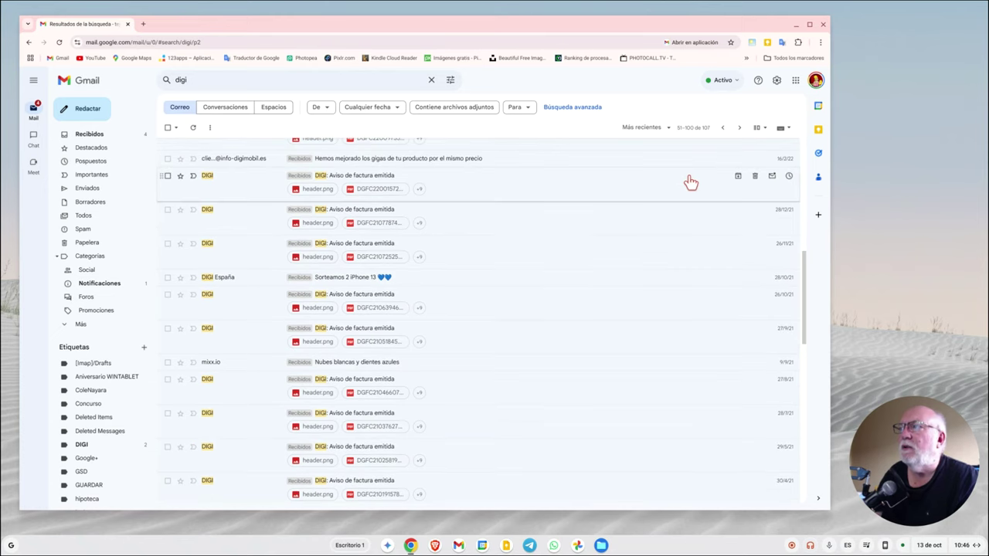
scroll(463, 170, up, 5)
click(168, 128)
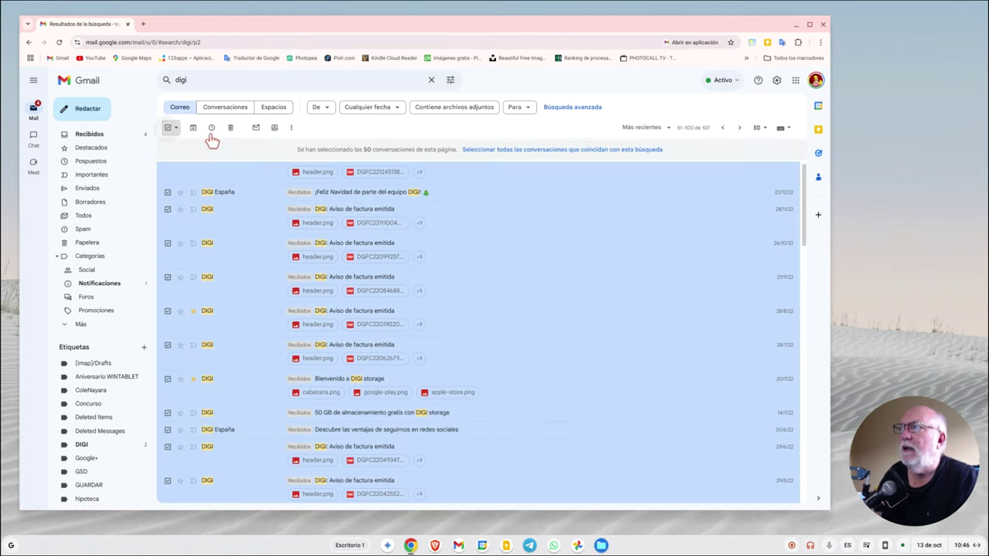
click(292, 129)
mouse_move(328, 174)
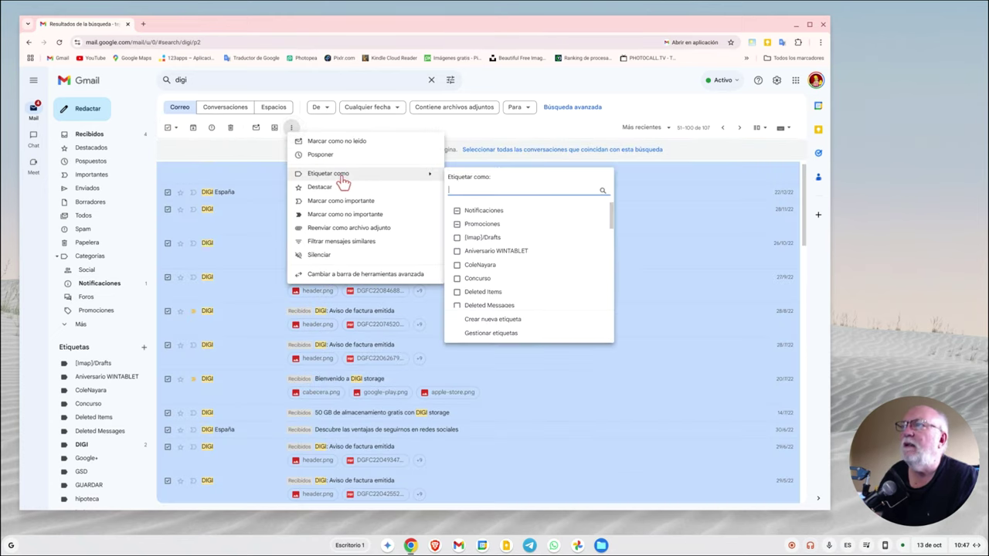
text(DIGI)
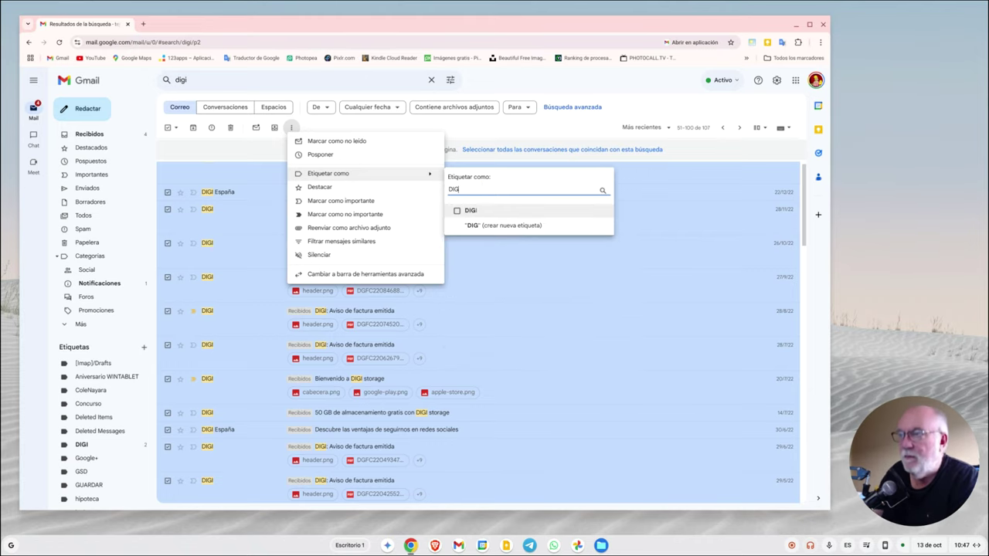
click(457, 211)
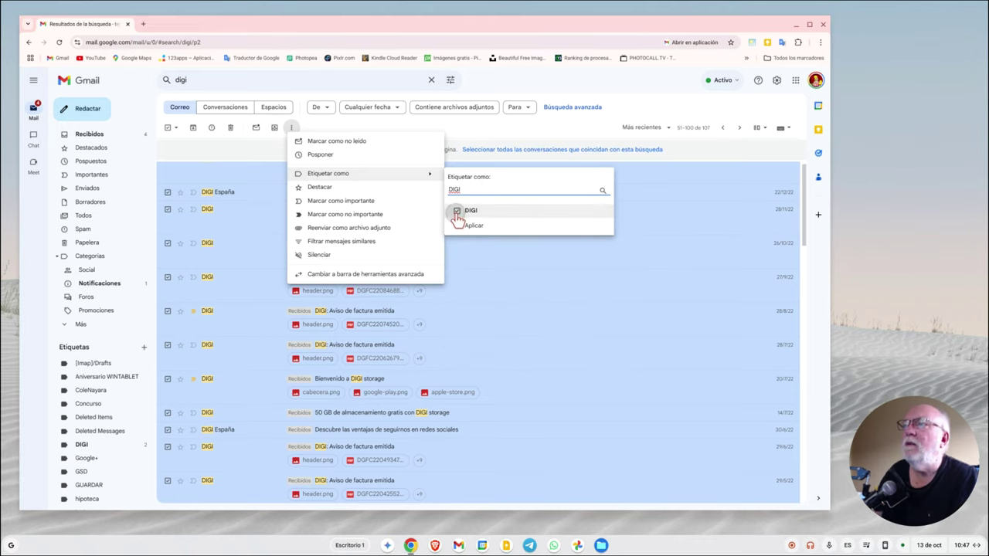
click(474, 225)
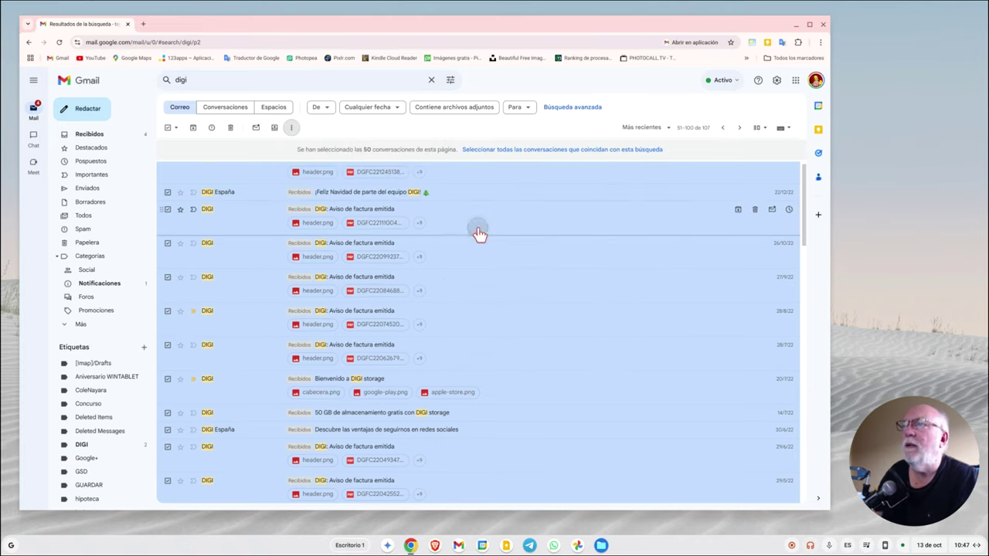
click(739, 127)
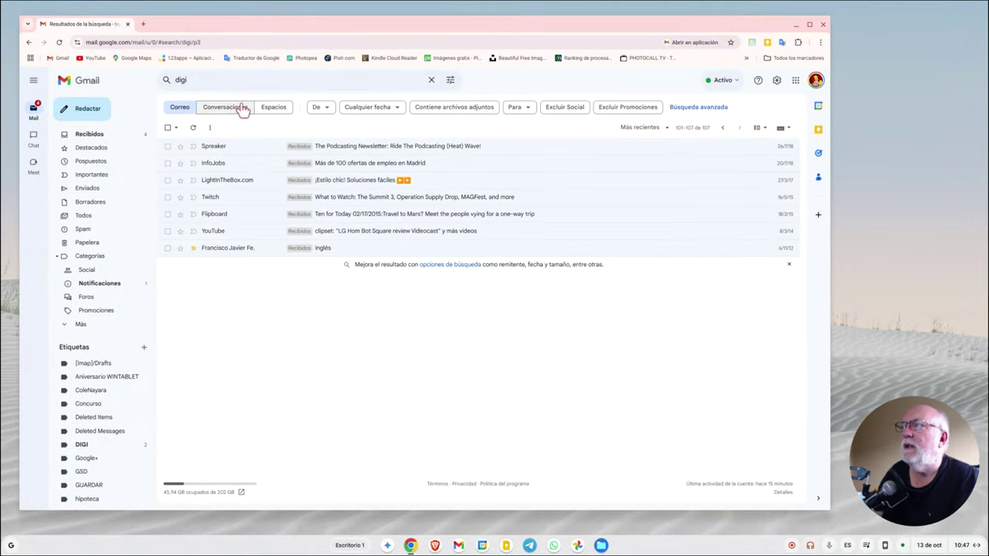
Select the final seven results (101–107) and apply the DIGI label to them.
click(167, 127)
click(294, 127)
mouse_move(328, 187)
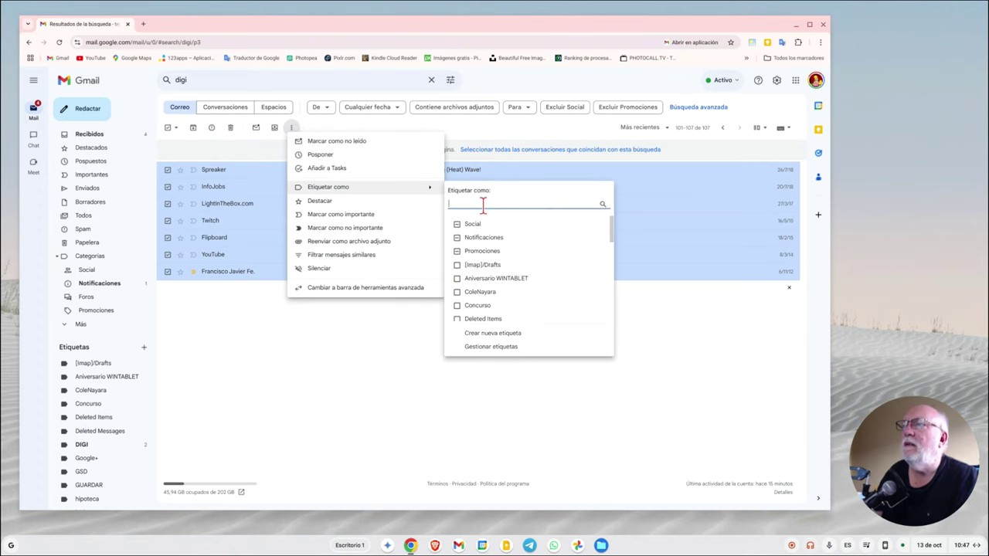
text(DIGI)
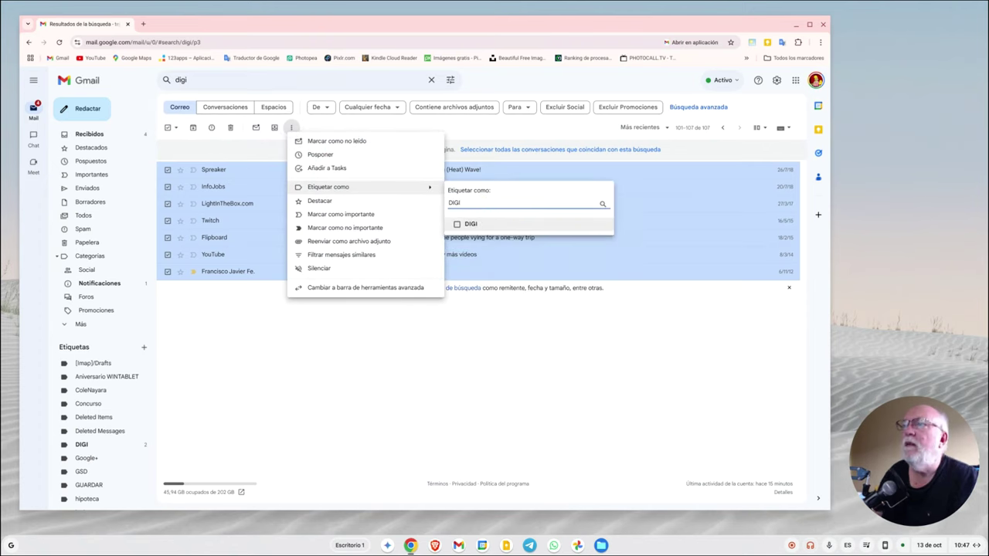
click(457, 225)
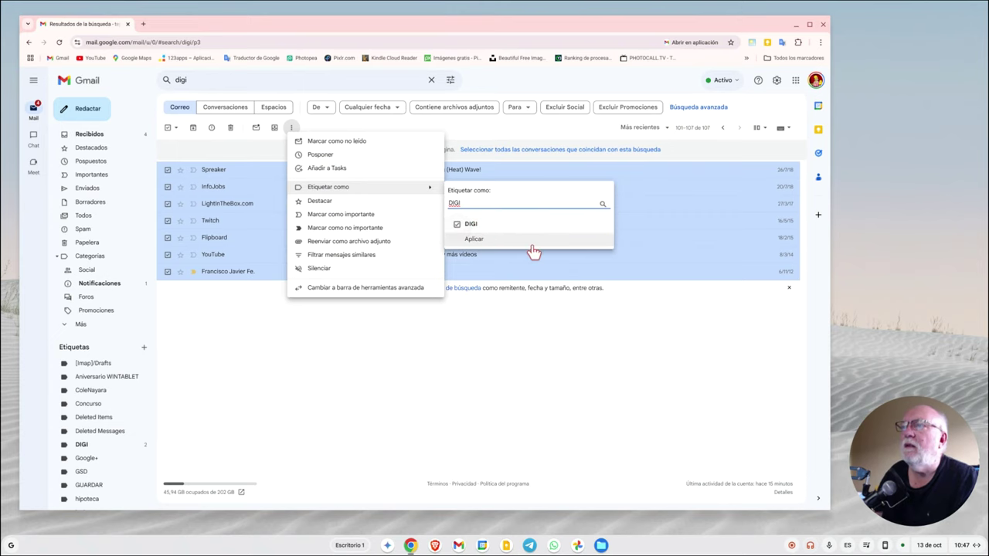
click(484, 243)
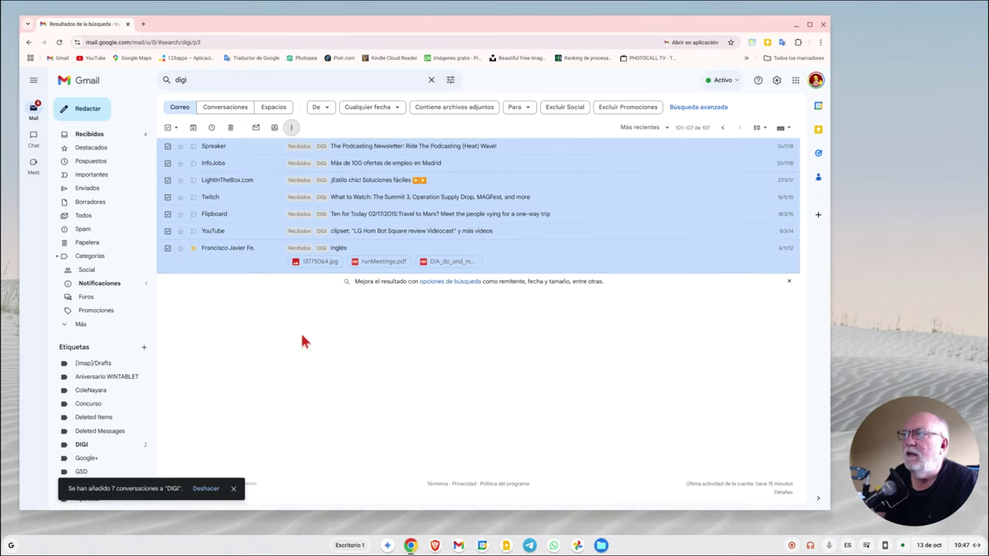
Open the DIGI label and scroll through its 107 conversations, mostly DIGI invoice notices.
click(81, 445)
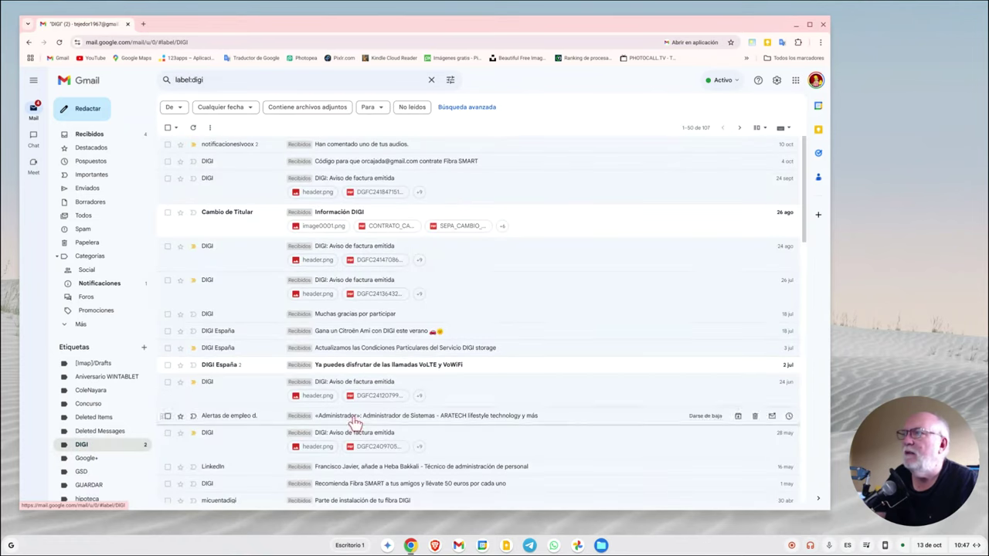
scroll(447, 275, down, 1)
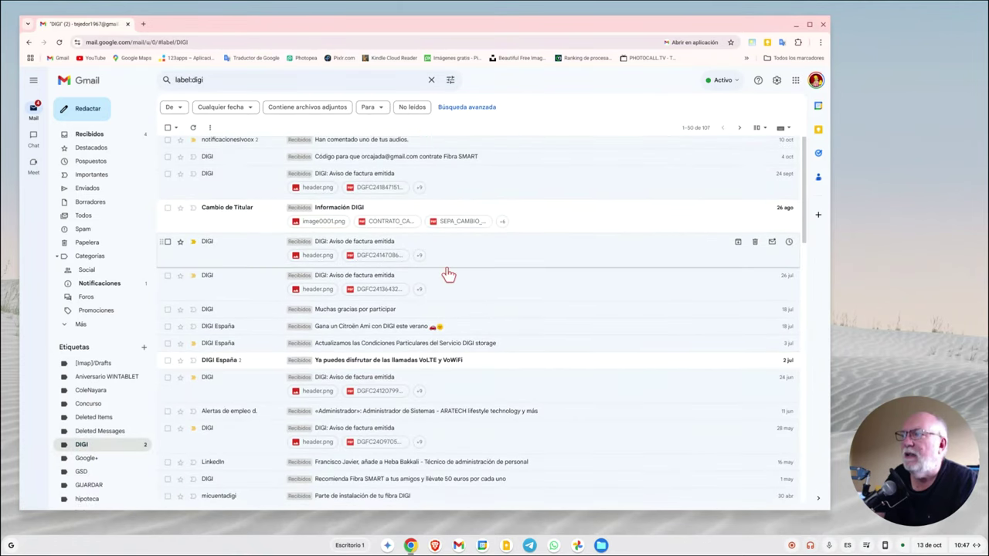
scroll(446, 275, down, 1)
scroll(447, 275, down, 2)
scroll(446, 280, down, 3)
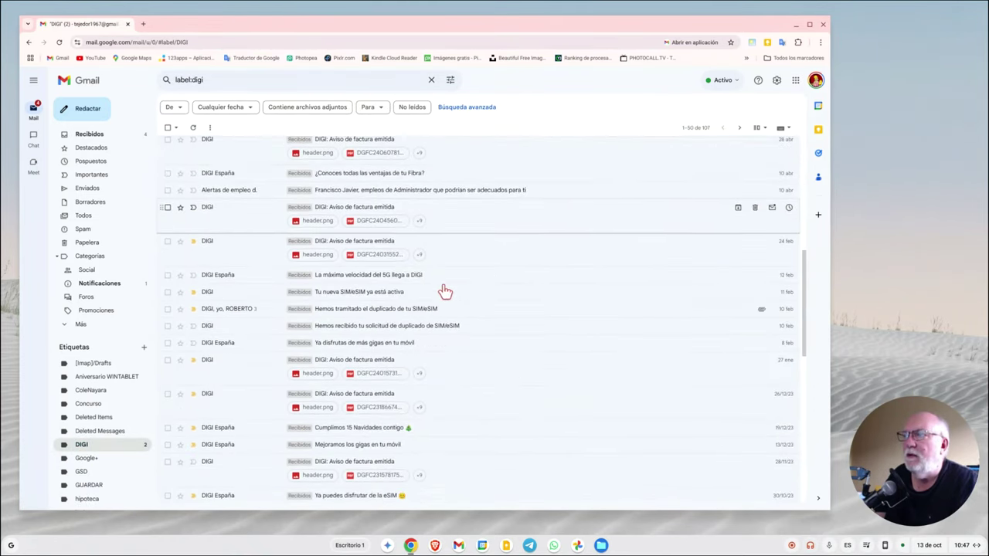
scroll(446, 282, up, 3)
scroll(446, 289, up, 2)
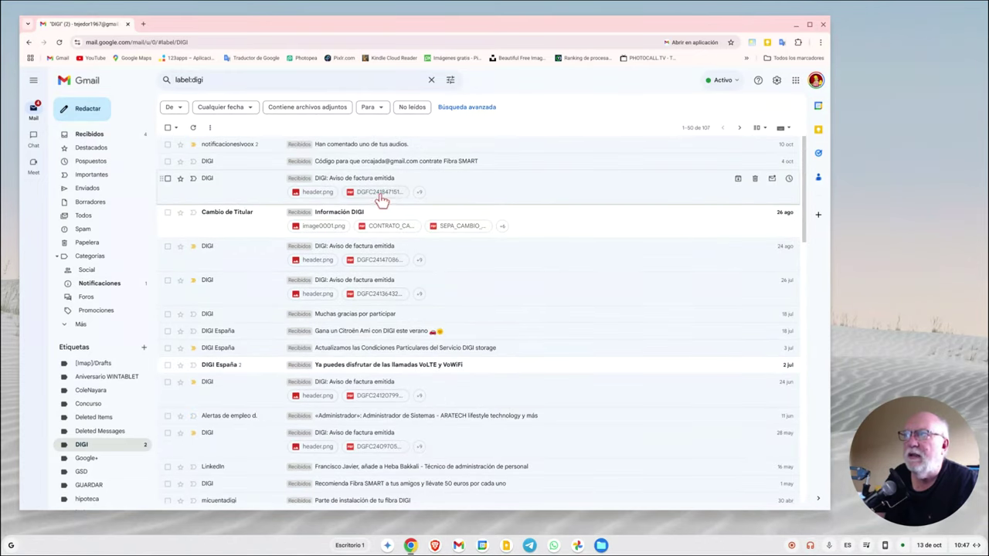
scroll(386, 194, down, 1)
scroll(386, 194, down, 4)
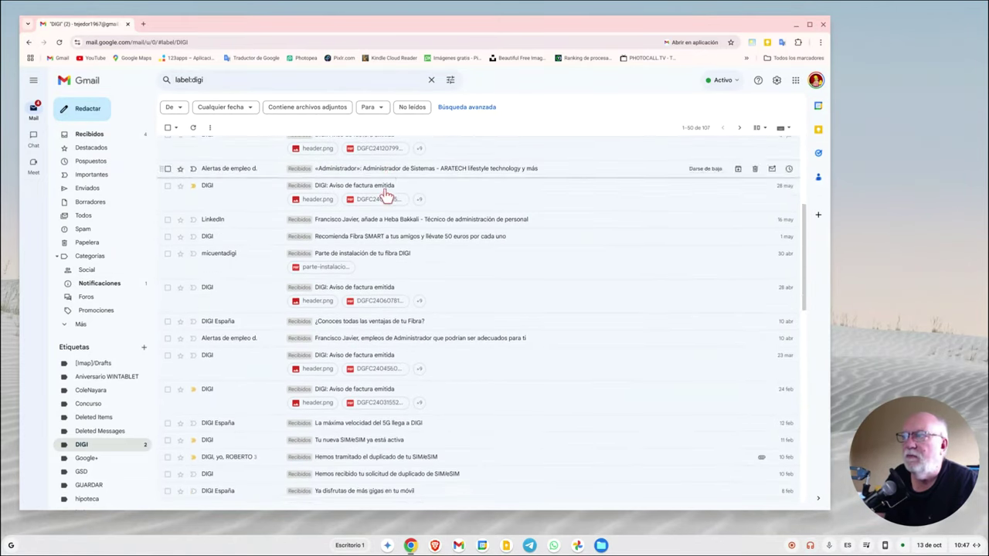
scroll(324, 293, down, 5)
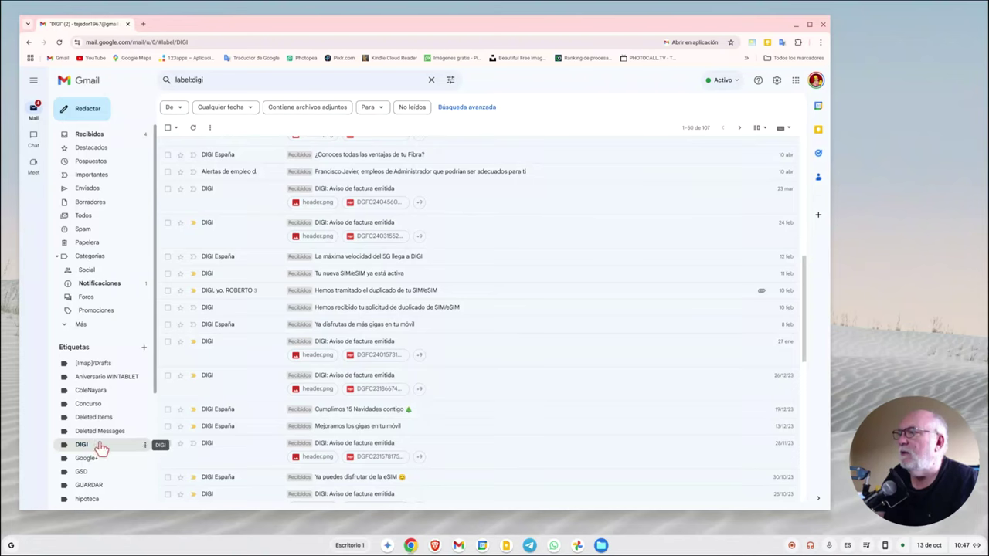
Delete the DIGI label from its 107 conversations, then return to All Mail and start a search.
click(143, 446)
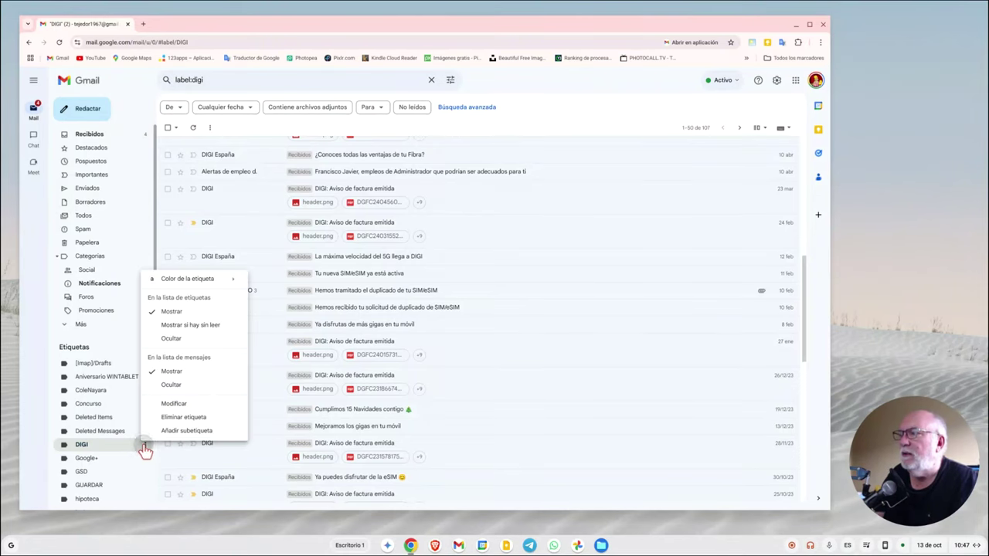
click(184, 417)
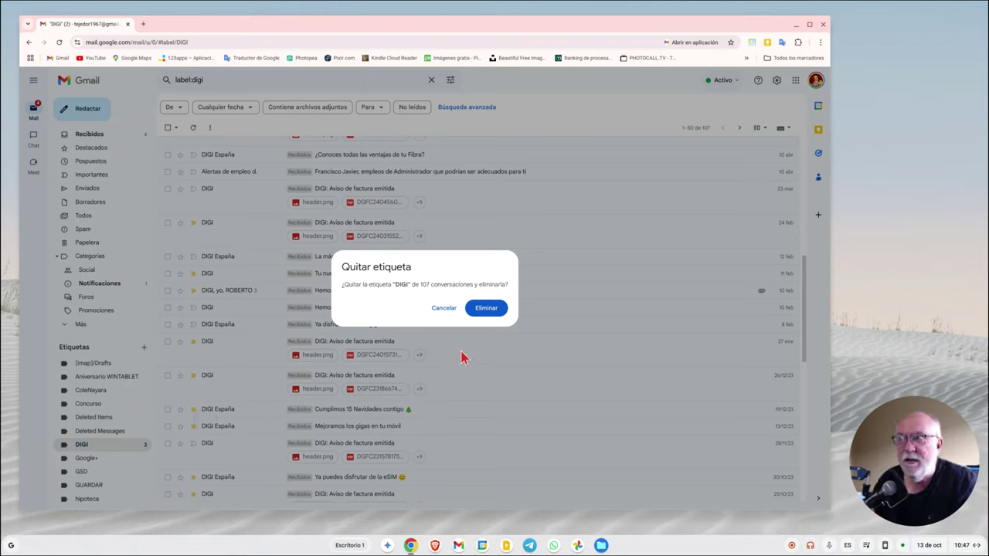
click(487, 307)
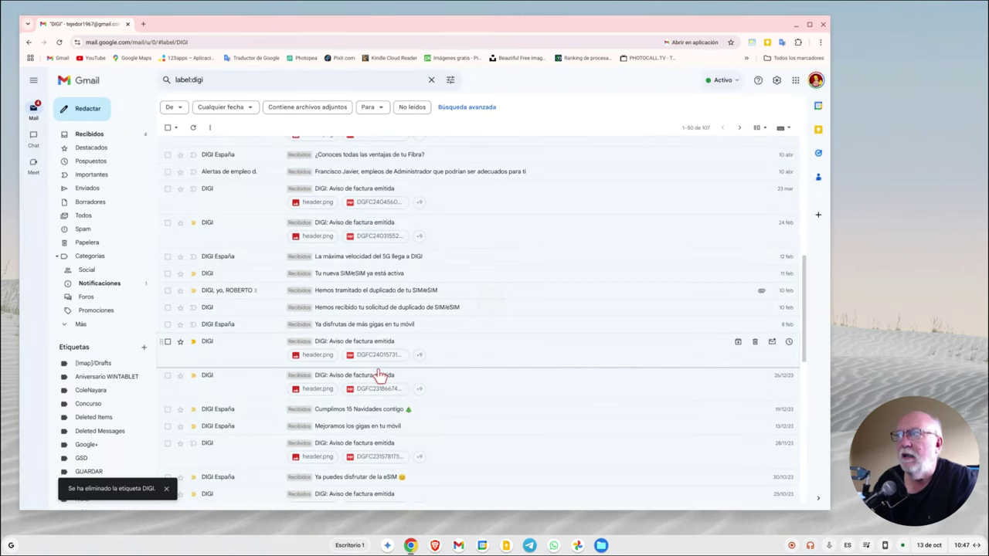
click(108, 215)
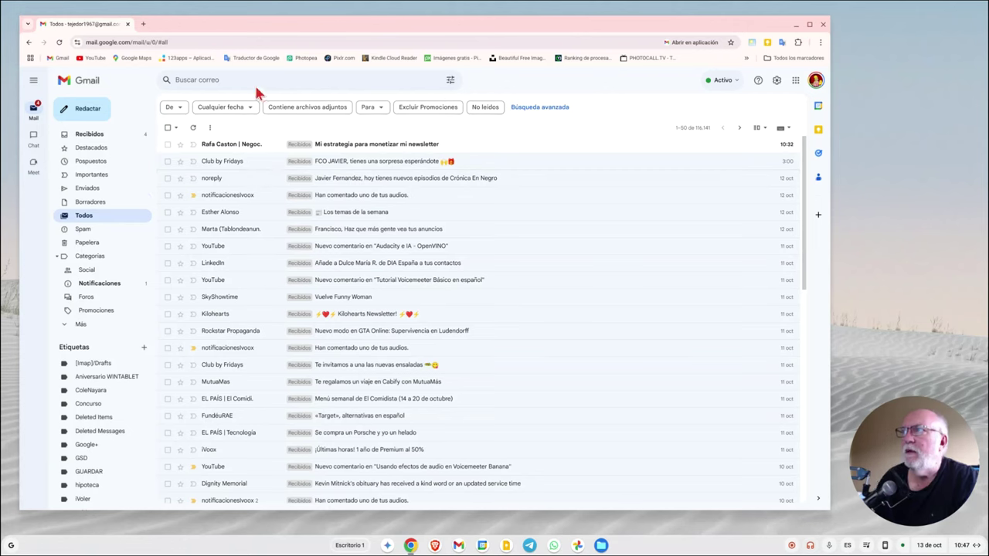
click(259, 81)
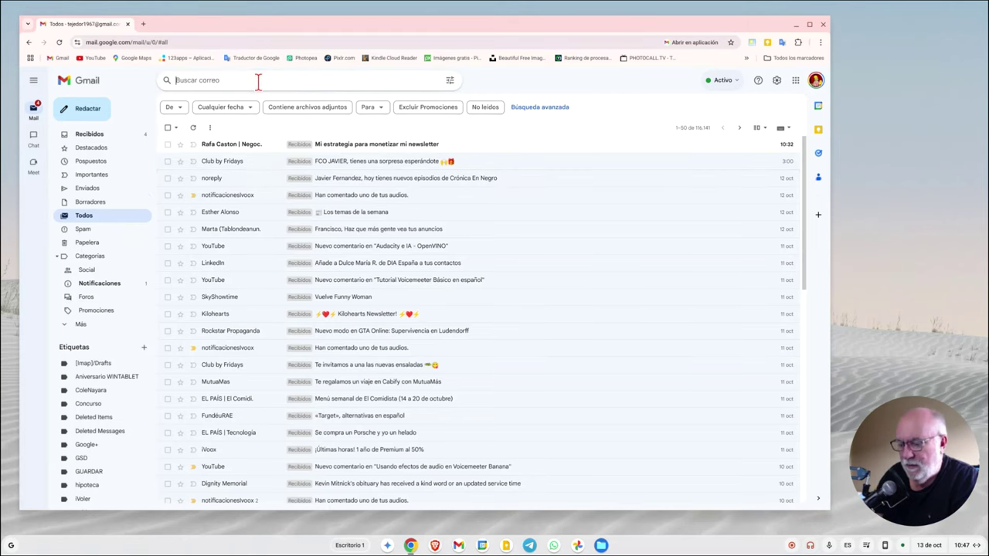
text(digi)
Search for 'digi' to confirm the messages remain, then go back to All Mail and open quick settings.
key(Return)
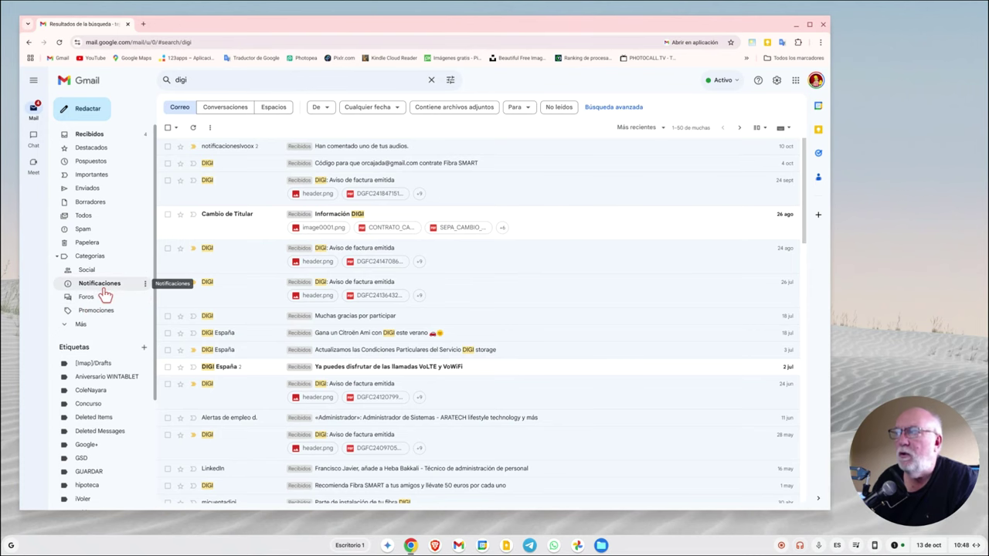
click(104, 216)
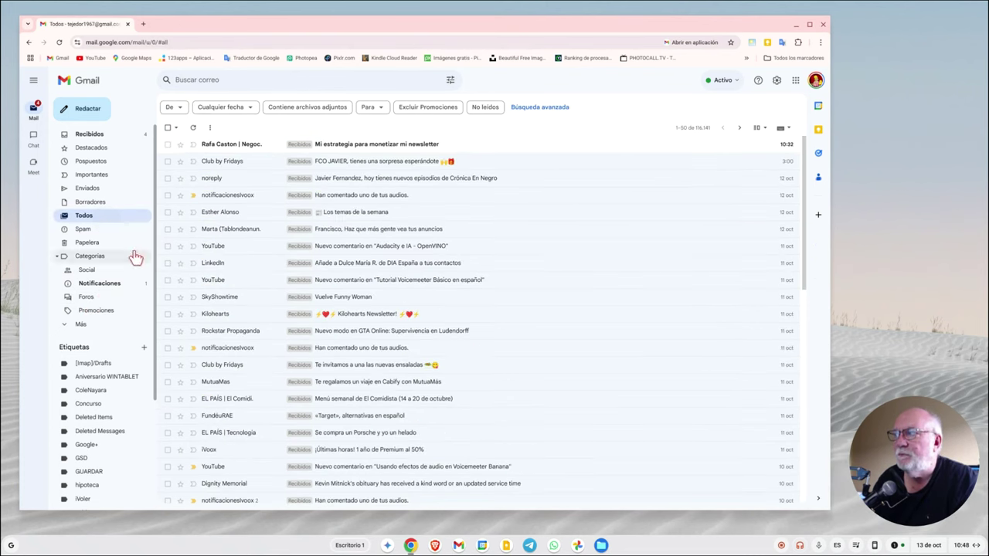
mouse_move(479, 297)
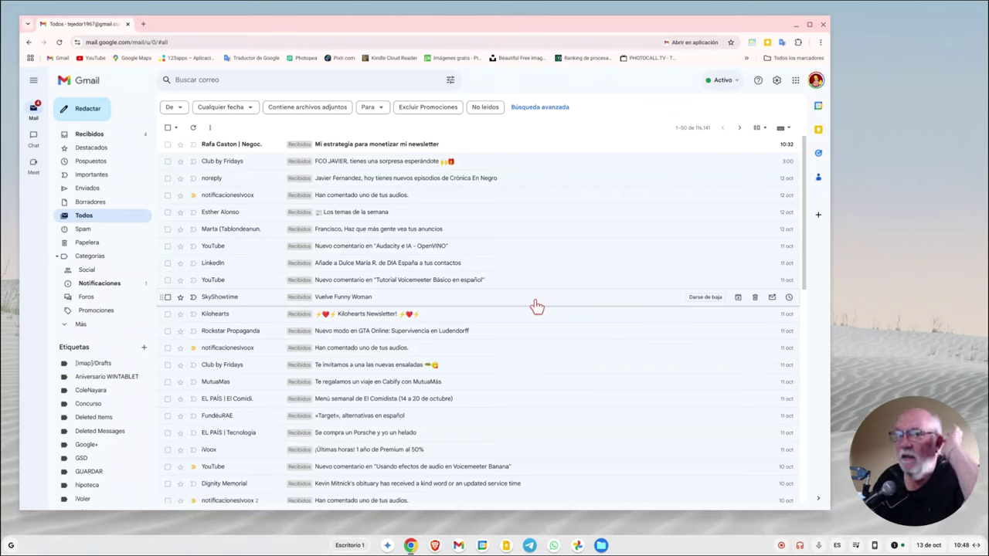
click(776, 87)
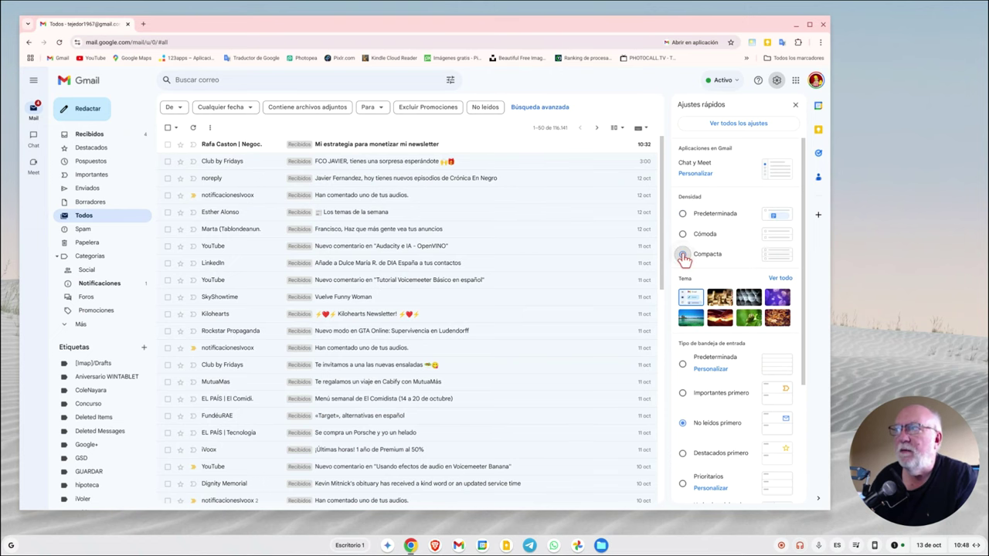
click(683, 257)
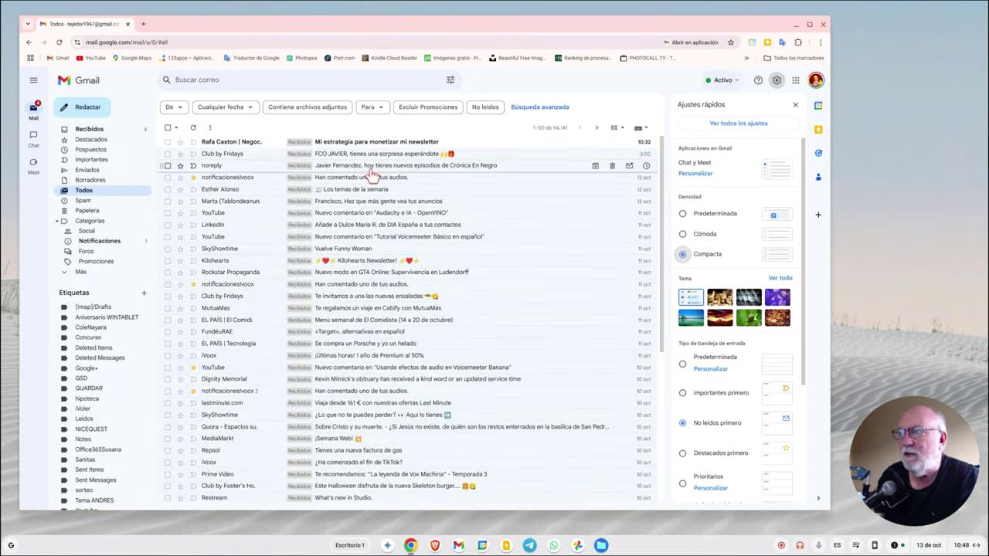
click(683, 235)
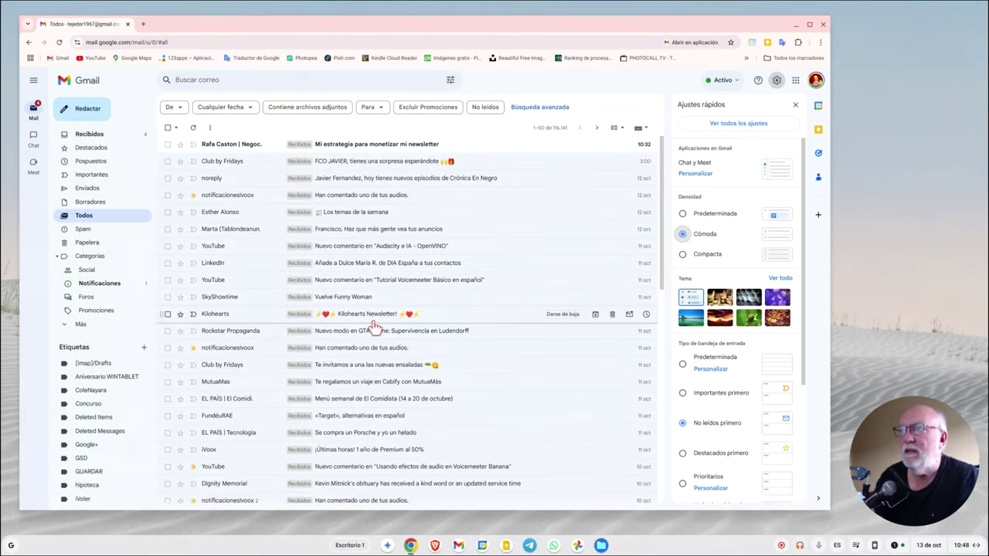
click(683, 214)
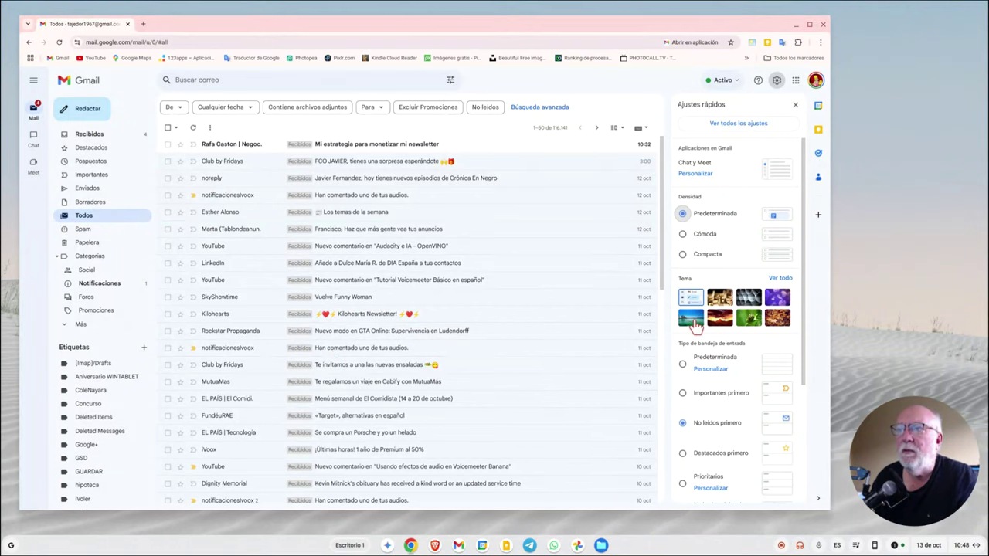
Browse the theme gallery, then apply the desert rock photo background.
click(780, 278)
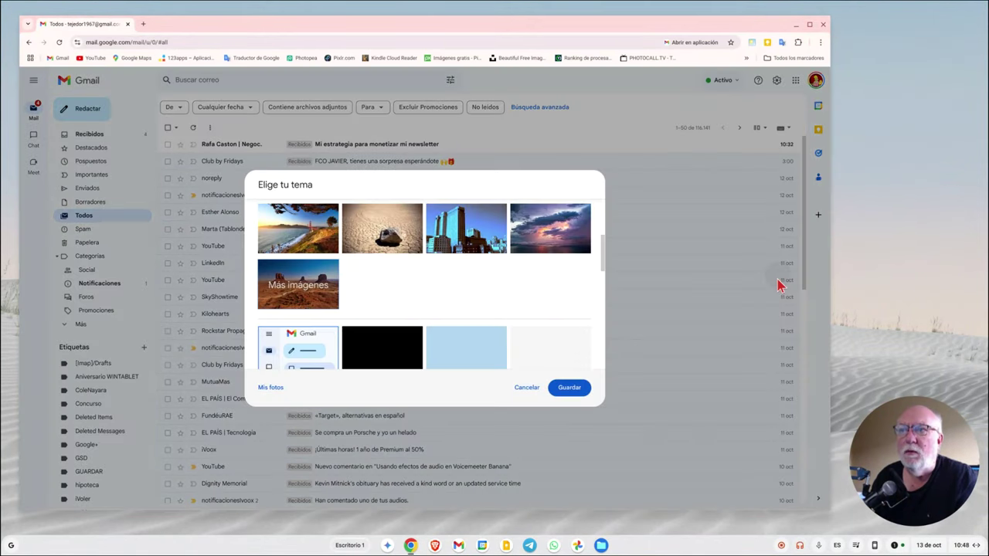
scroll(402, 295, down, 5)
scroll(407, 296, down, 5)
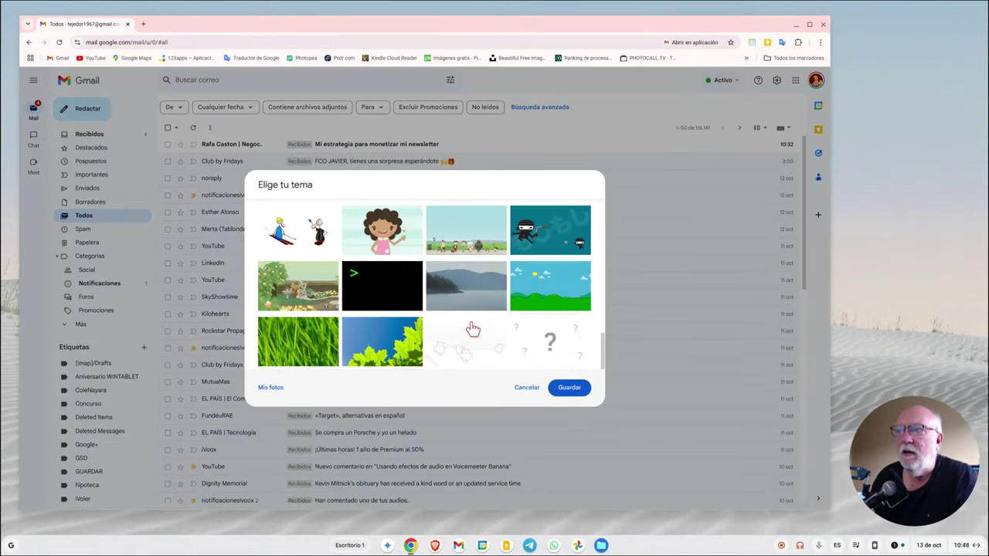
click(526, 387)
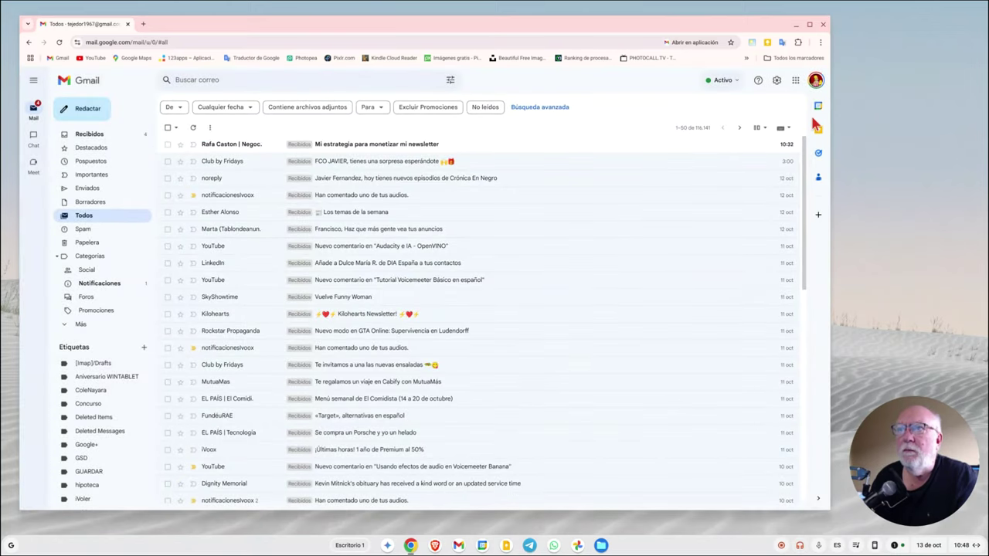
click(777, 80)
click(779, 280)
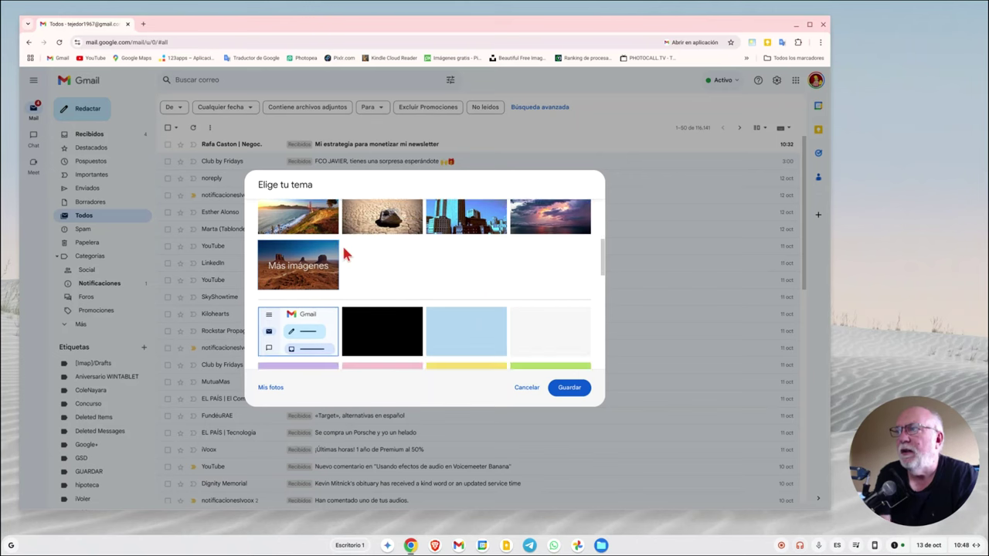
scroll(348, 267, up, 1)
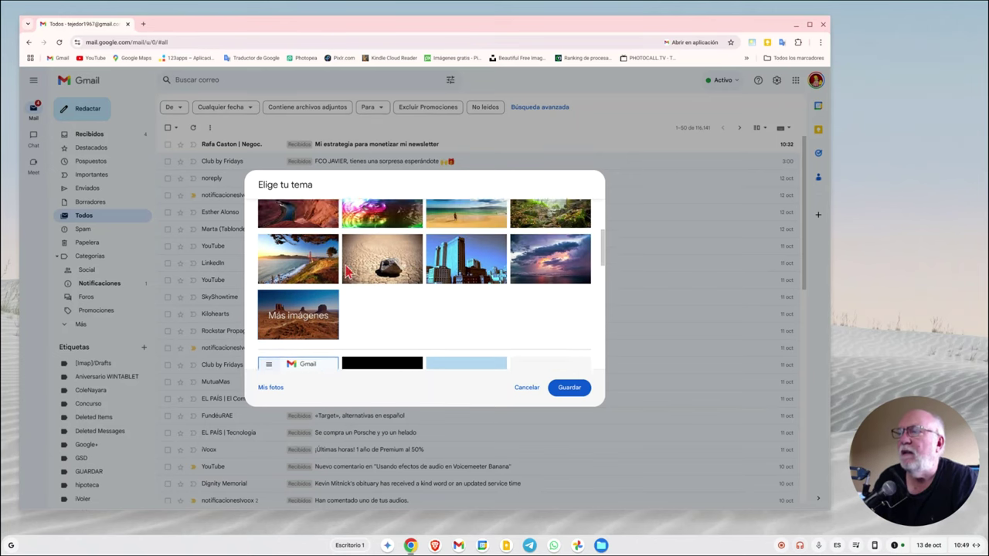
click(387, 266)
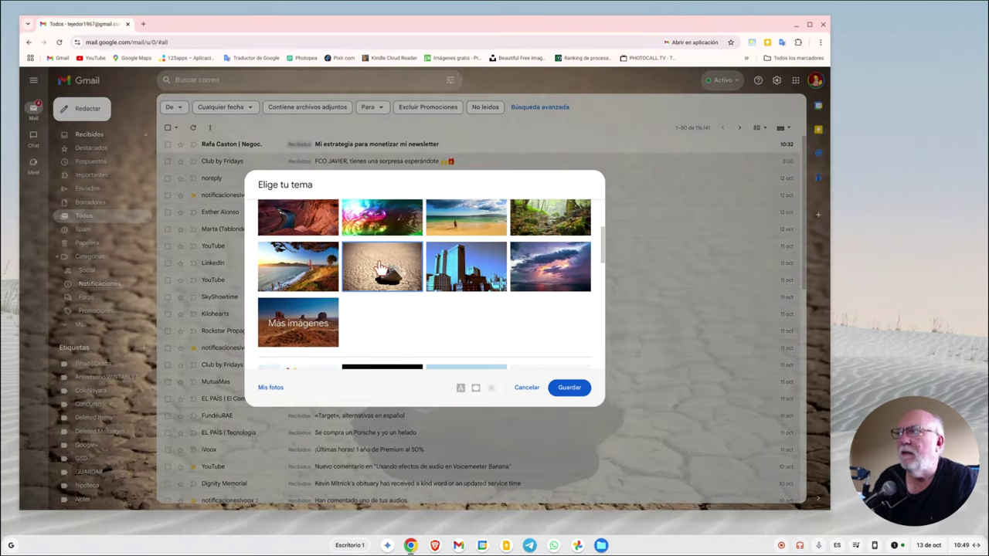
click(575, 389)
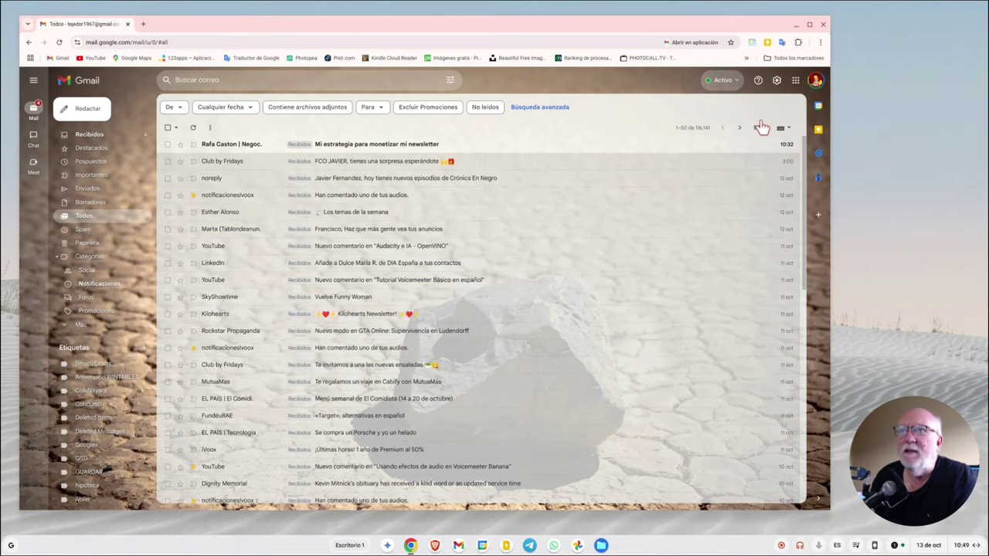
Switch the theme to the pink (Rosa) colour theme.
click(777, 81)
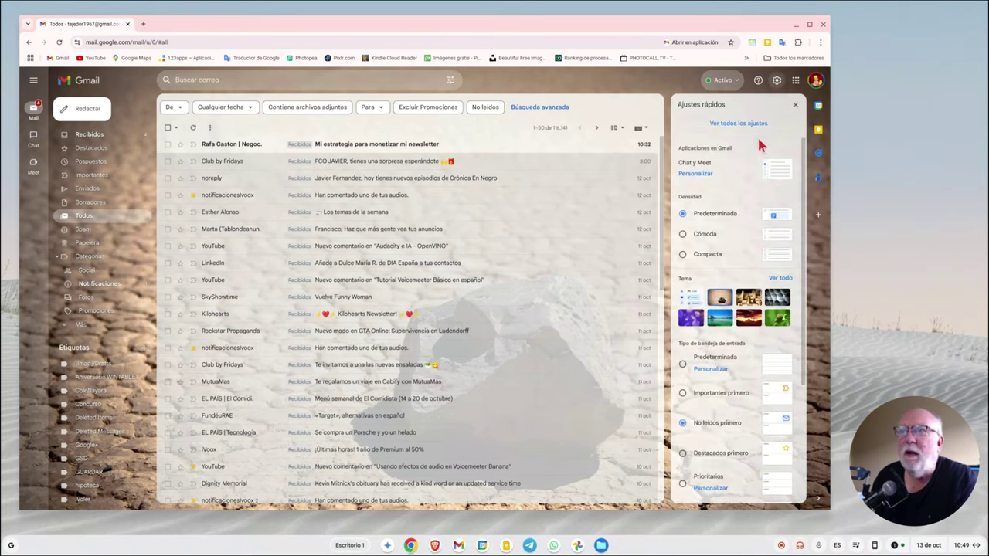
click(780, 278)
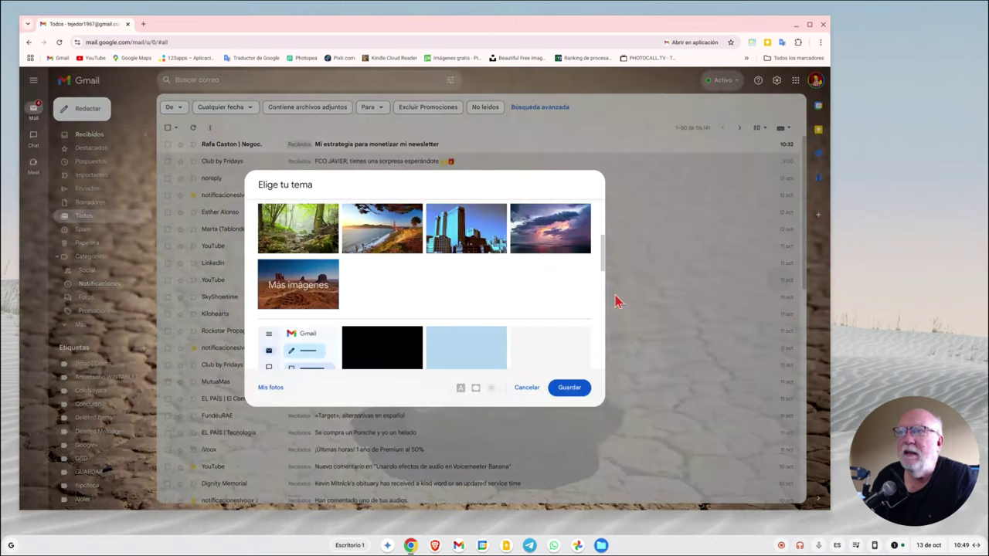
scroll(464, 286, down, 2)
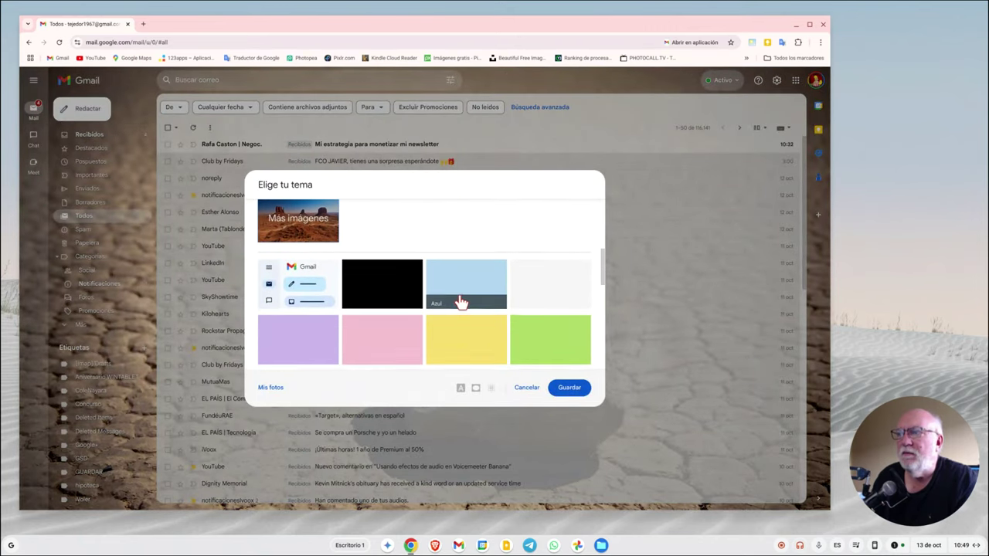
click(375, 342)
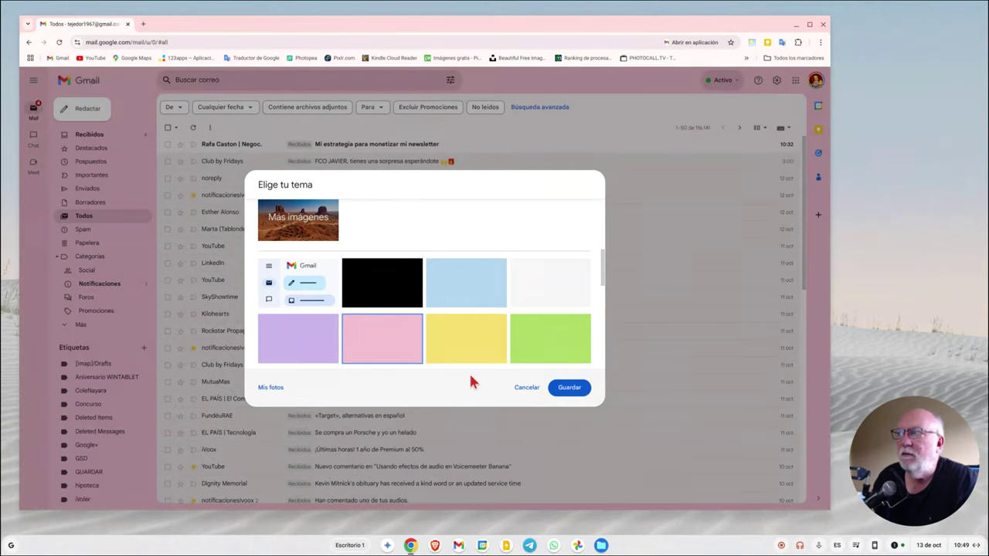
click(570, 387)
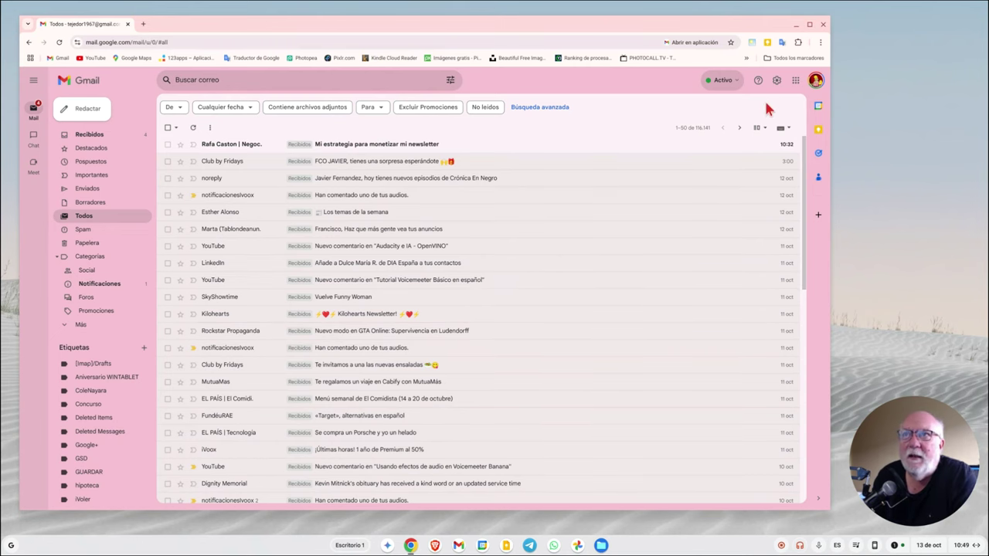
Switch the theme to the light aqua colour theme.
click(776, 81)
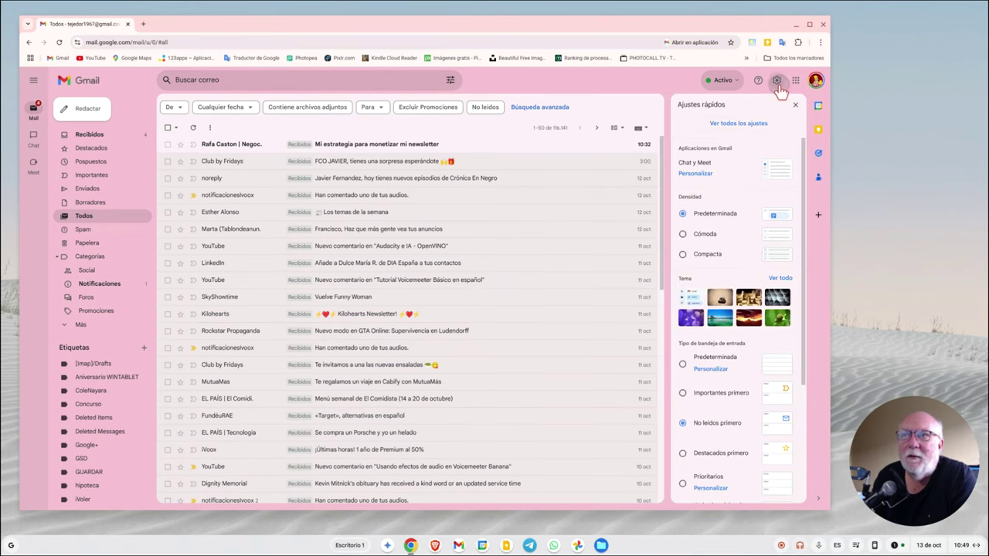
click(780, 279)
scroll(435, 300, down, 1)
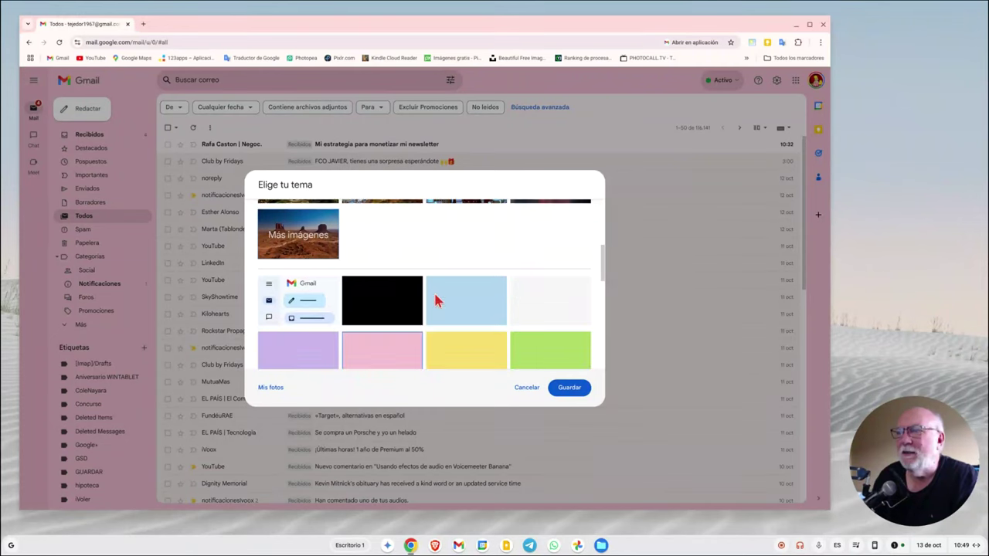
scroll(435, 300, down, 2)
click(470, 321)
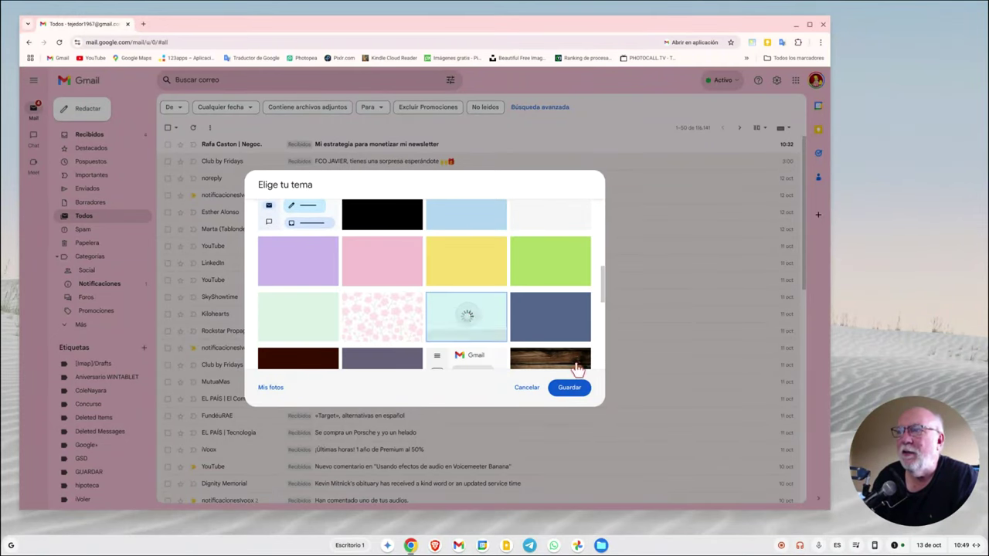
click(578, 388)
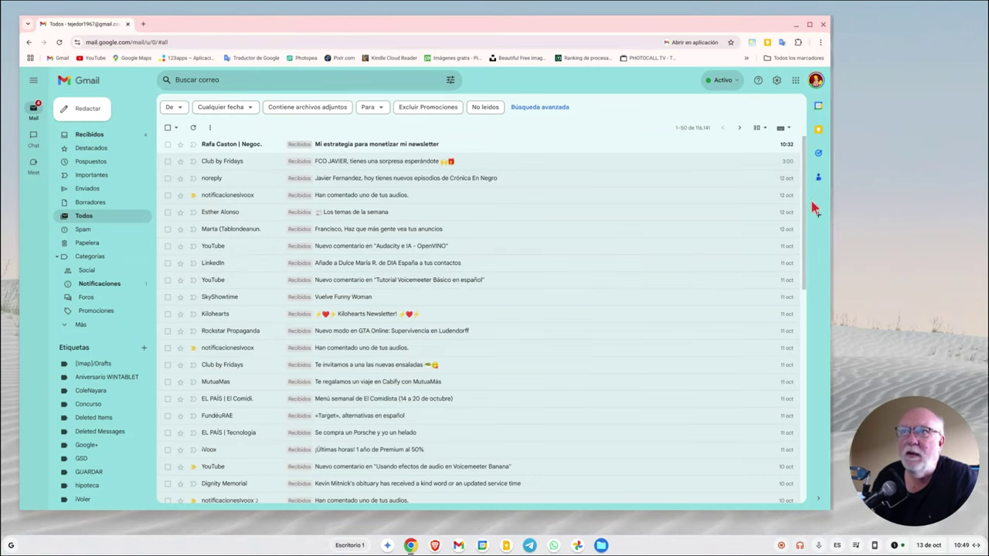
Restore the default light theme from quick settings.
click(795, 78)
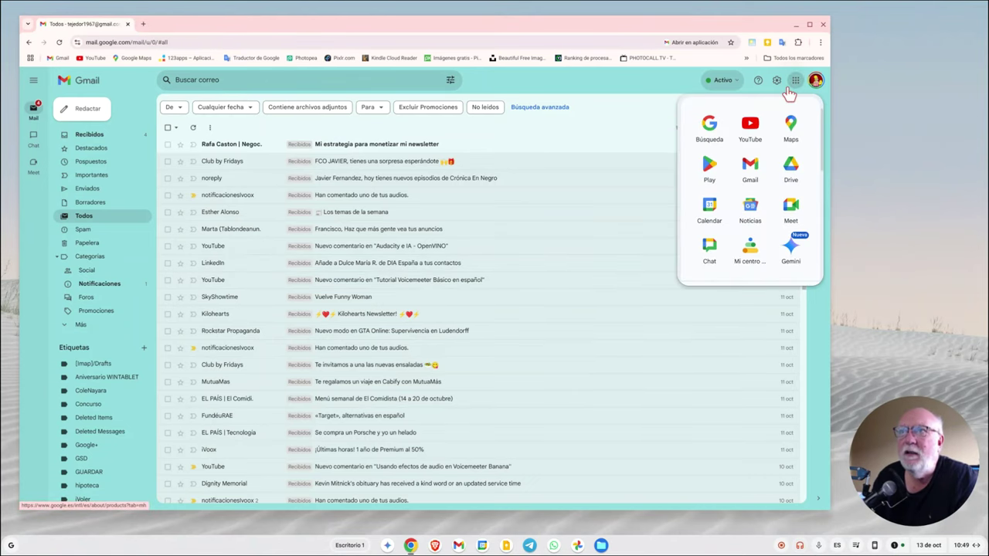
click(796, 81)
click(776, 79)
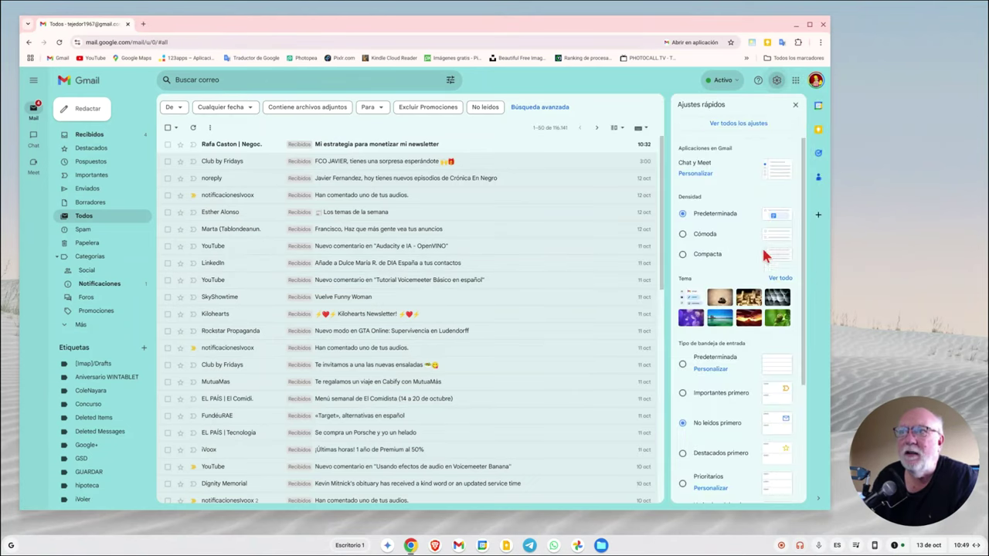
click(688, 296)
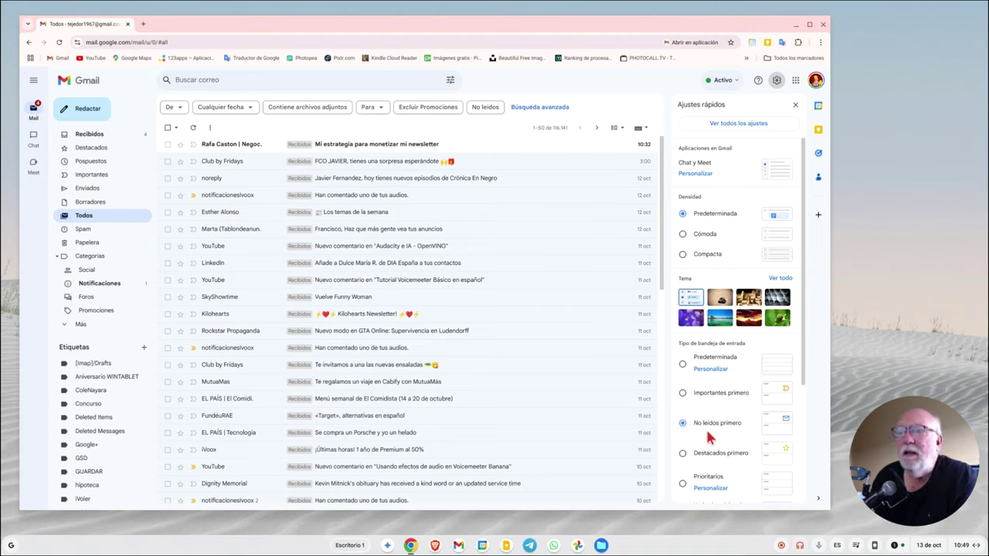
scroll(729, 377, down, 1)
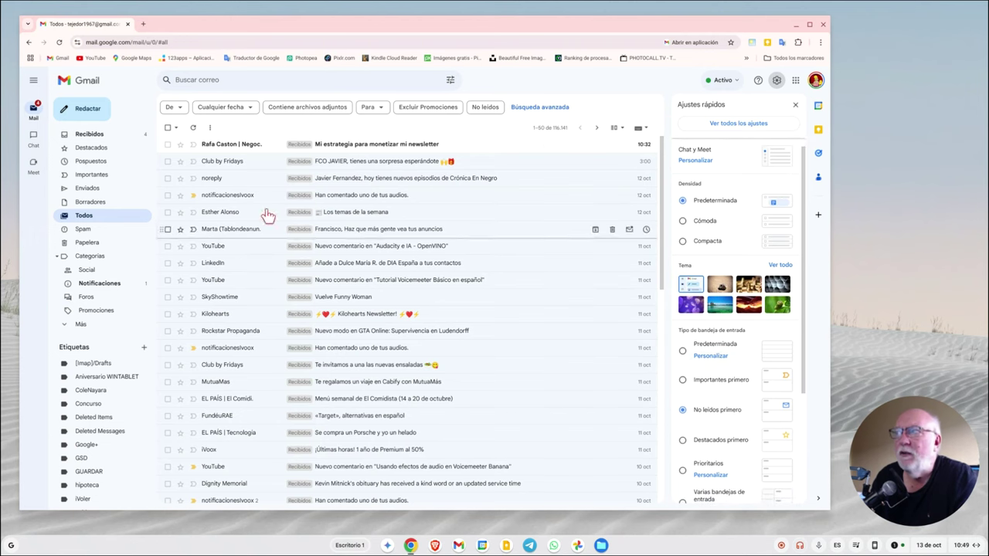
In Recibidos, try the Predeterminada inbox type, revert to No leídos primero, and dismiss the privacy banner.
click(90, 135)
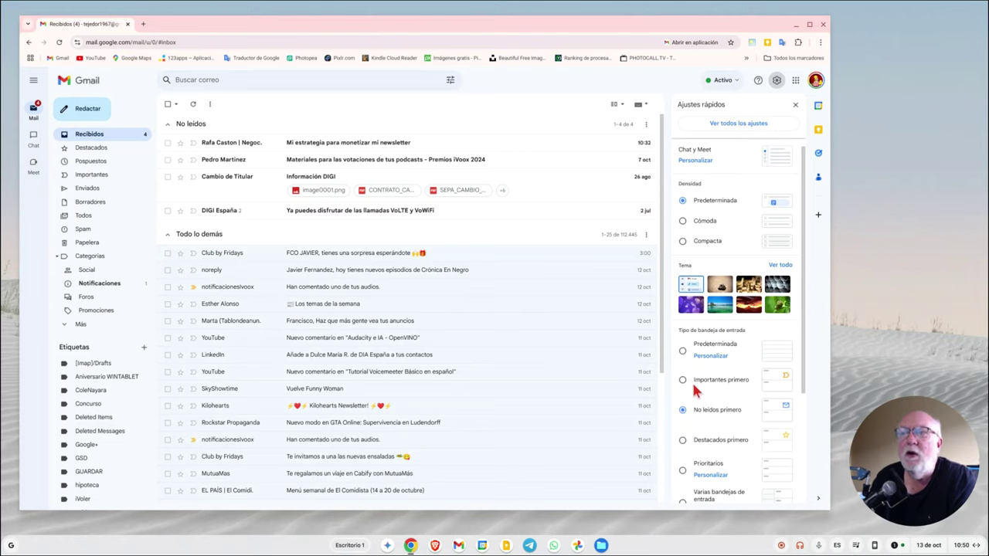
scroll(746, 386, down, 1)
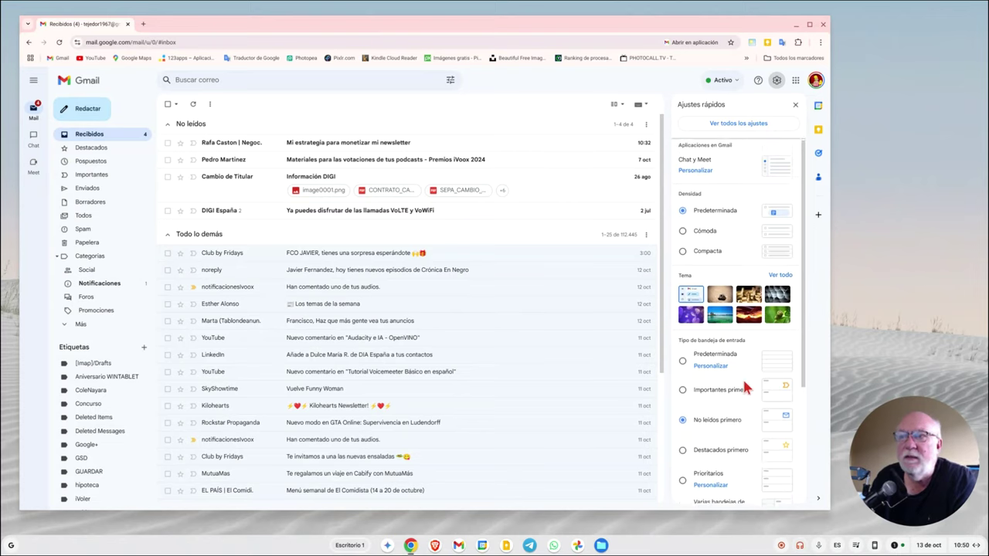
scroll(746, 386, down, 1)
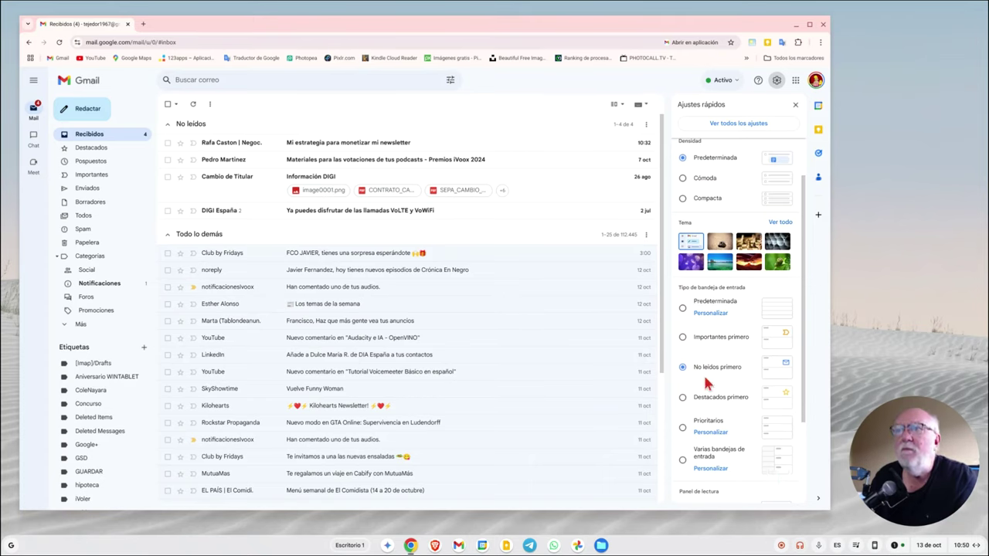
click(682, 308)
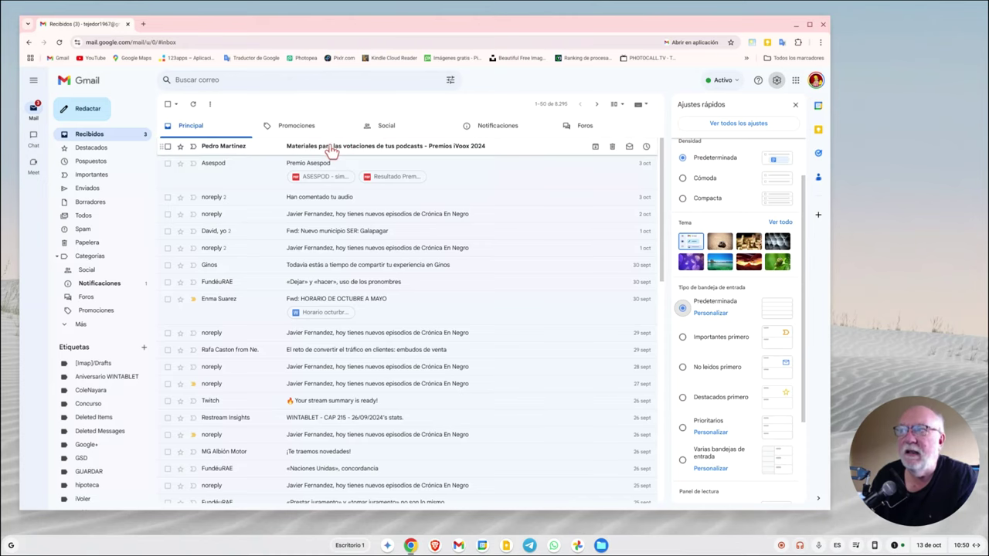
click(683, 369)
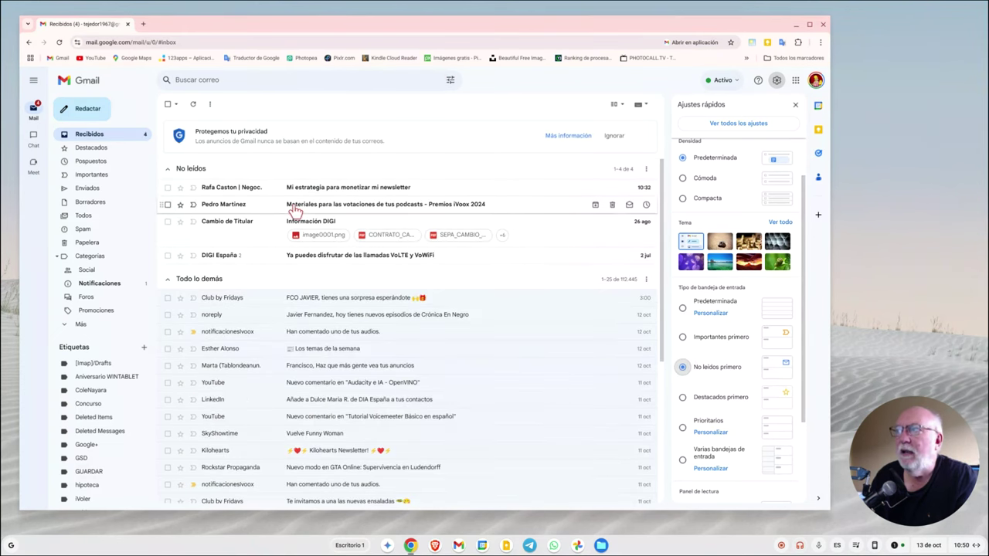
click(614, 137)
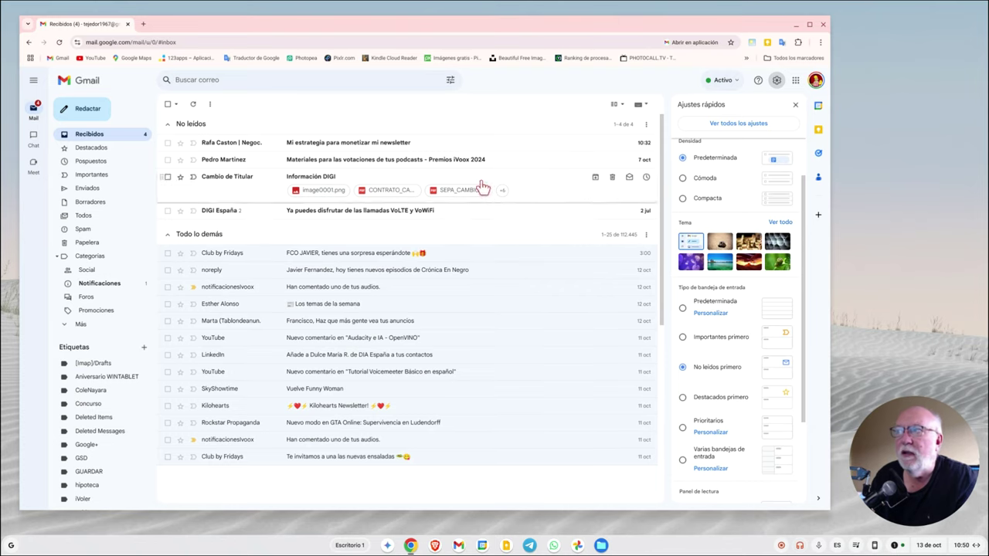
Switch the inbox type to Predeterminada and browse to the next page of messages.
click(683, 309)
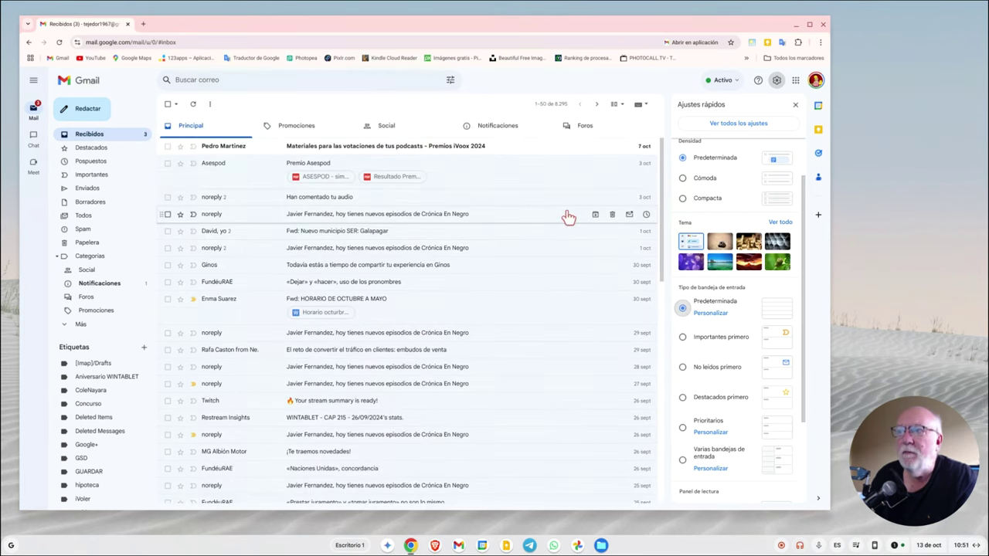
scroll(566, 216, down, 2)
scroll(564, 220, down, 3)
scroll(562, 220, down, 3)
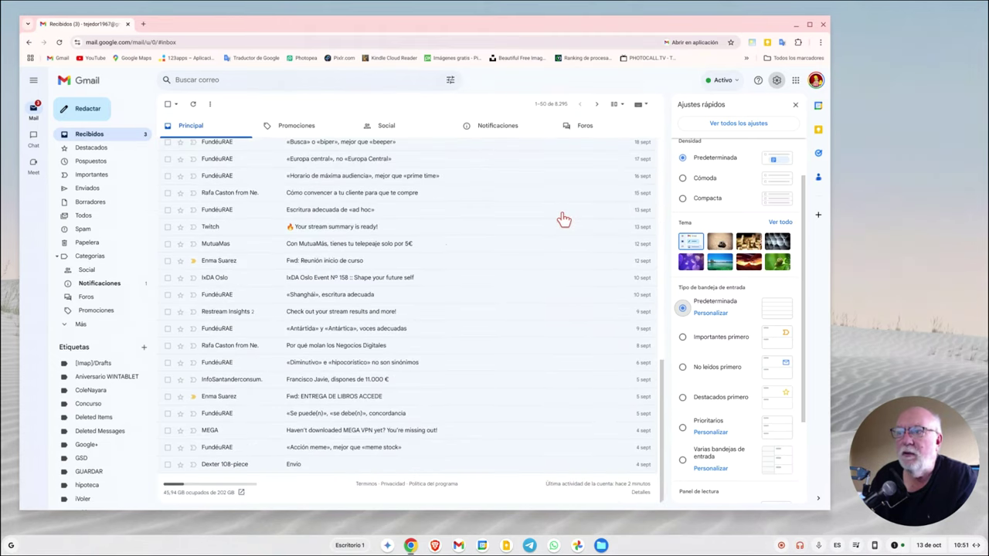
click(597, 106)
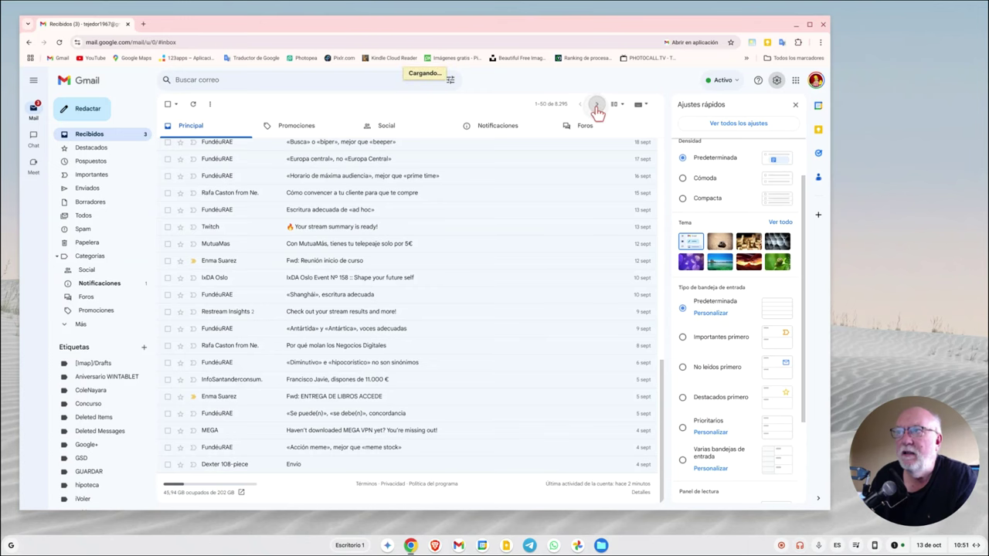
scroll(570, 203, down, 2)
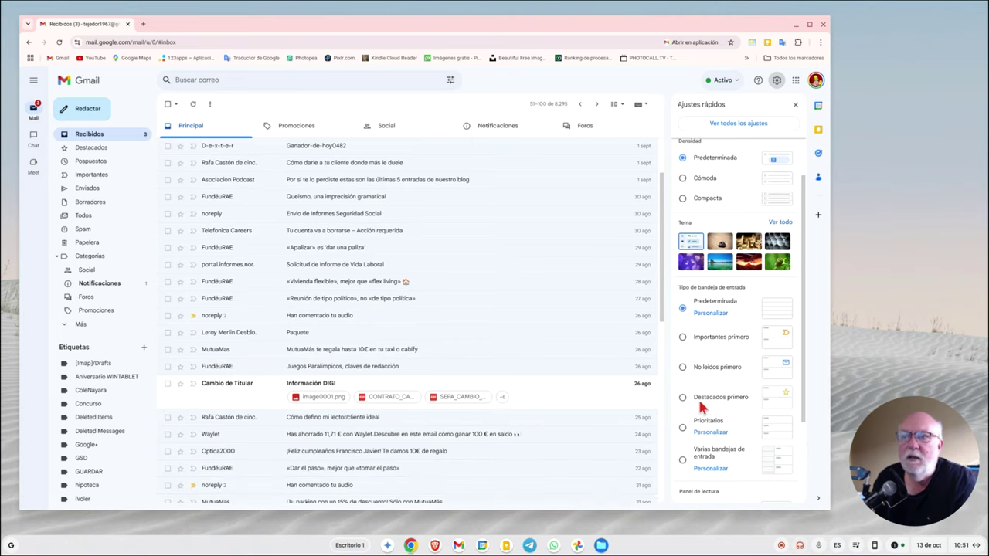
mouse_move(409, 383)
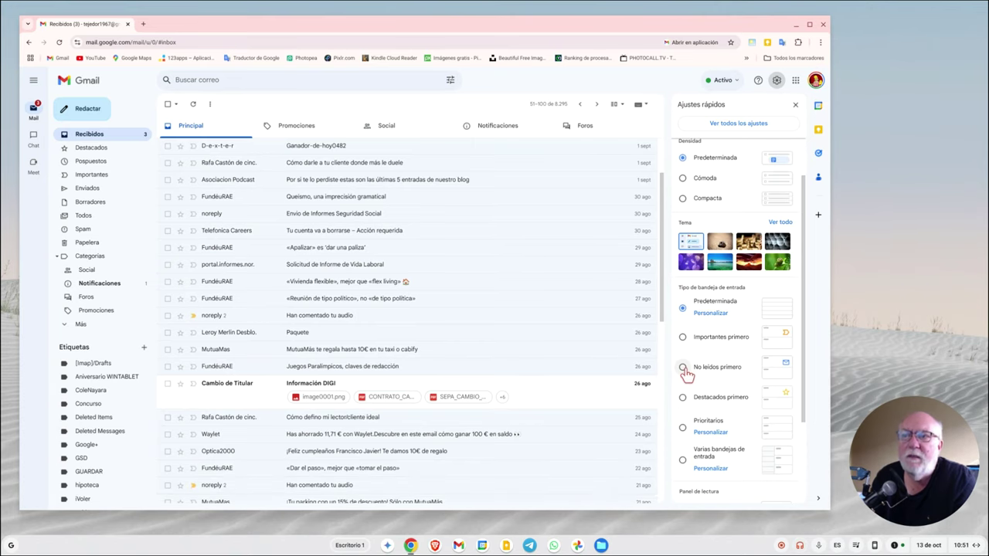
Set the inbox type back to No leídos primero and scroll down the settings panel.
click(683, 369)
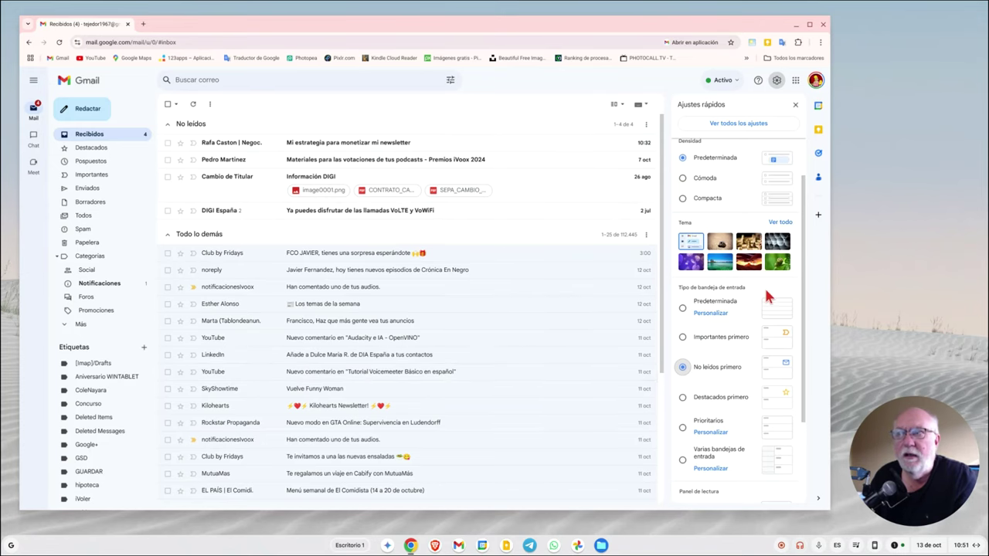
scroll(764, 287, down, 1)
scroll(759, 292, down, 1)
scroll(753, 297, down, 1)
scroll(743, 302, down, 1)
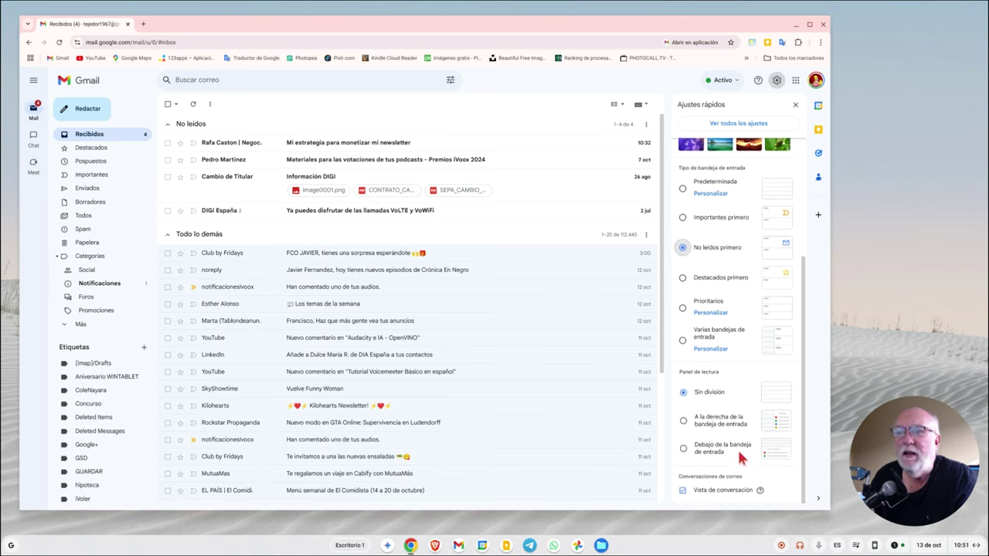
Place the reading pane to the right of the inbox and open the Google One storage details.
click(684, 422)
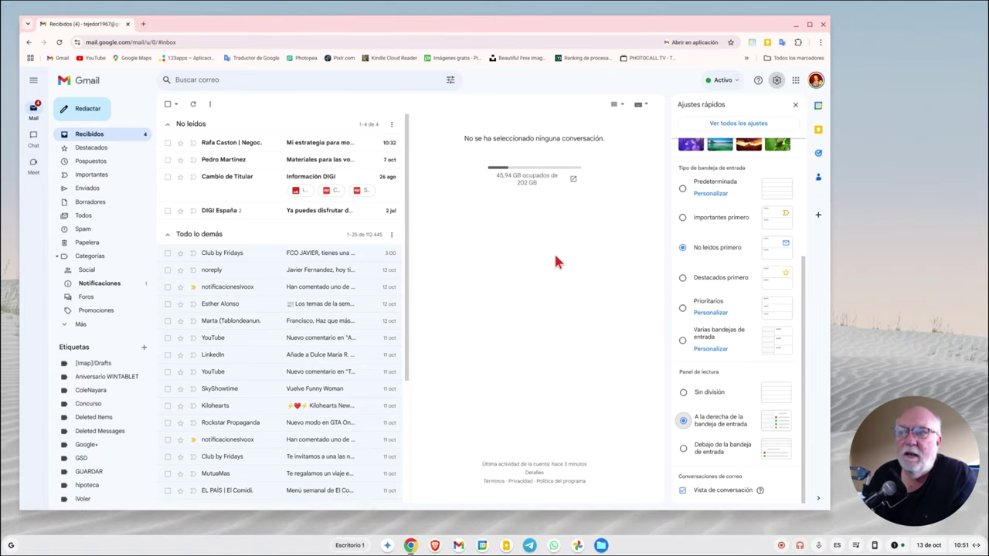
click(573, 178)
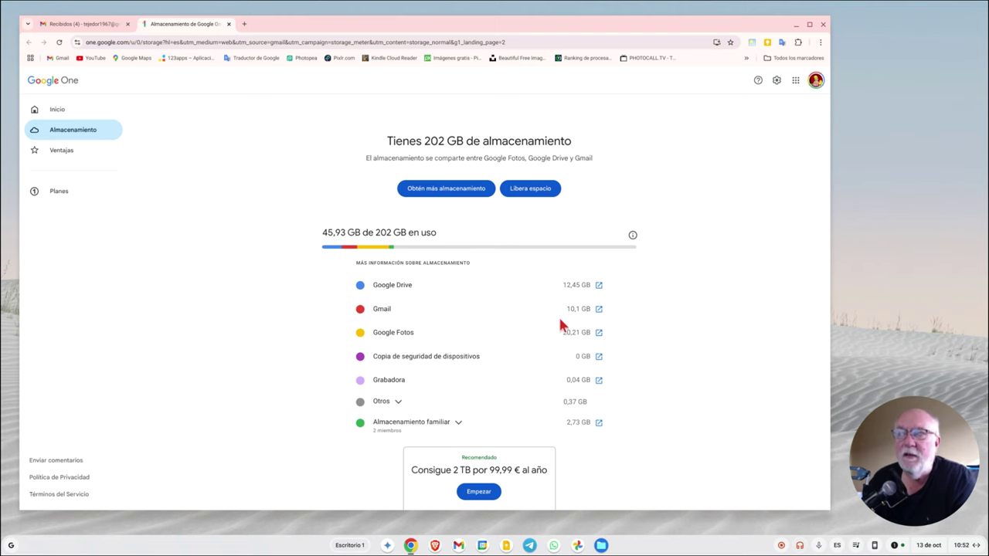
Close the Google One storage tab to get back to the Gmail inbox.
click(229, 24)
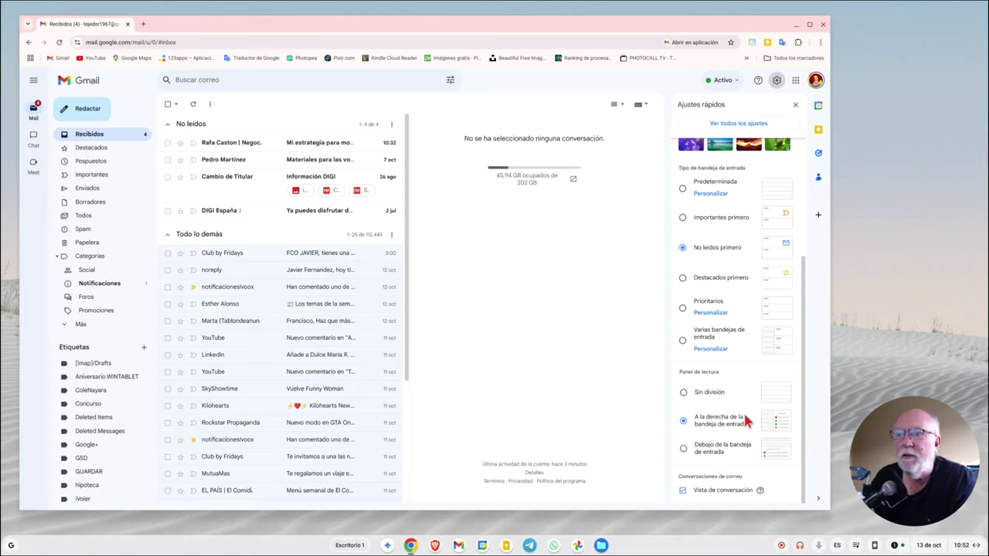
Set the reading pane to Sin división and open Ver todos los ajustes.
click(708, 393)
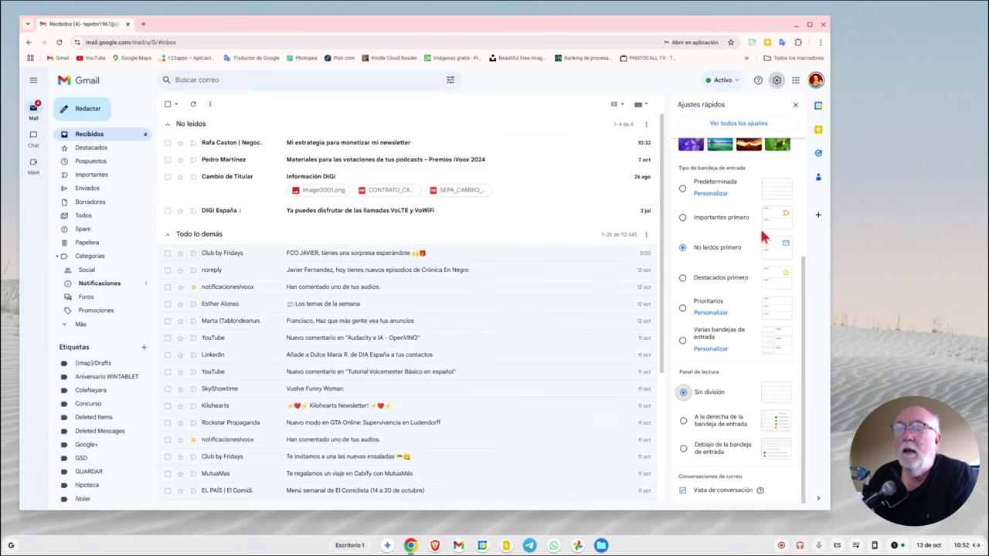
scroll(762, 232, up, 3)
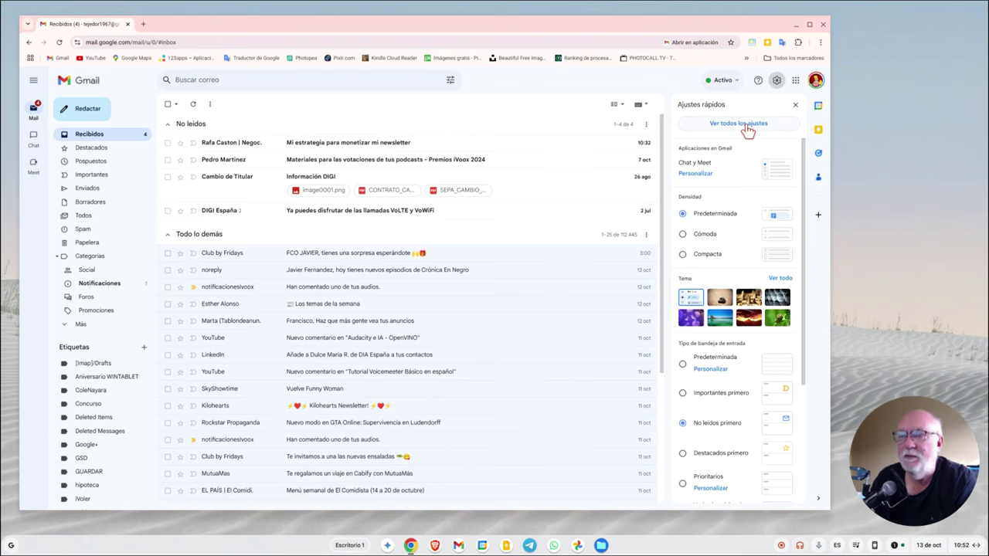
click(739, 123)
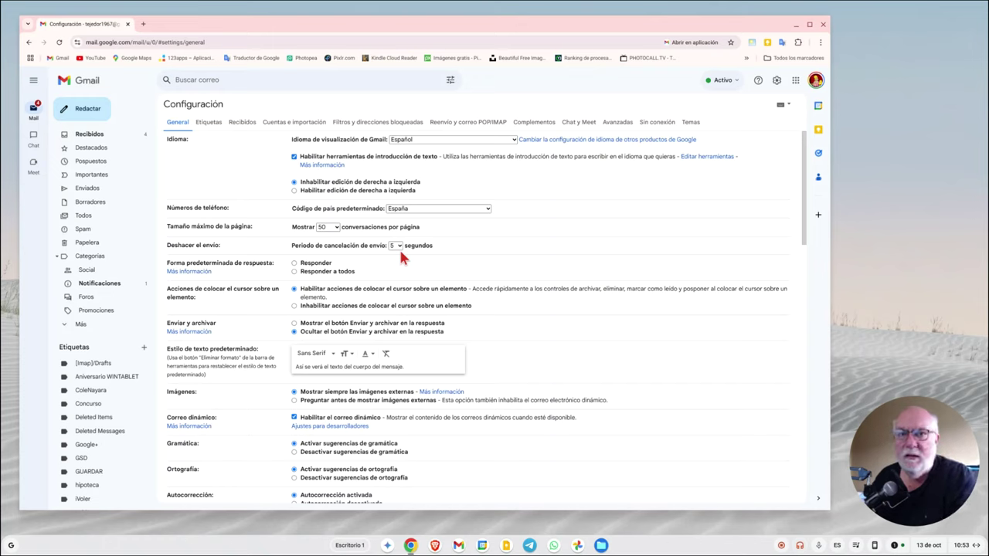
click(399, 246)
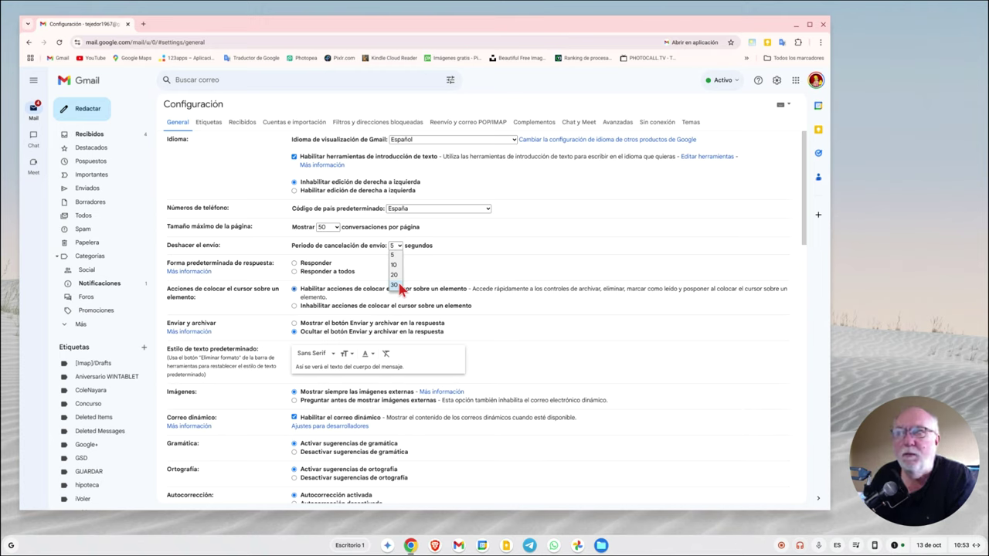
click(490, 244)
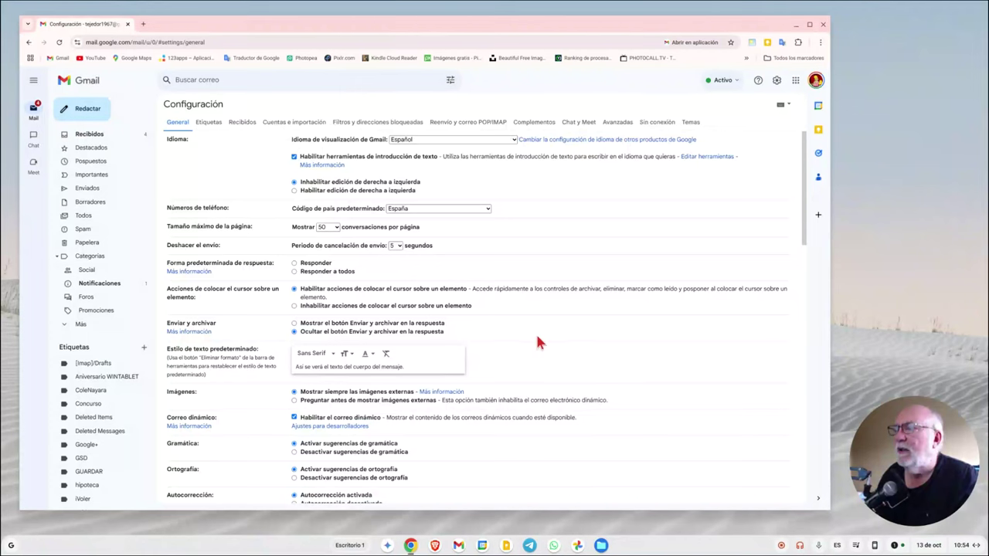
scroll(539, 340, down, 2)
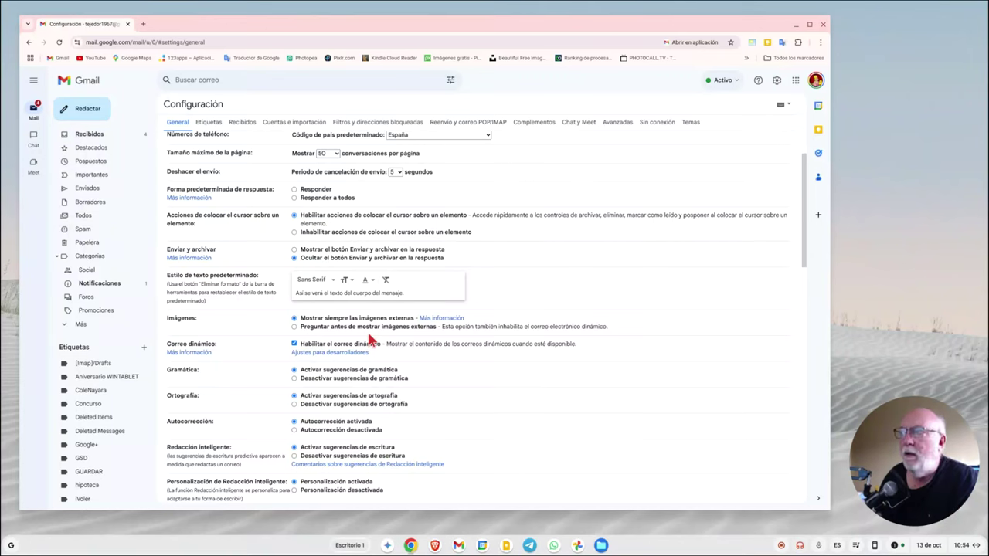
scroll(487, 359, down, 3)
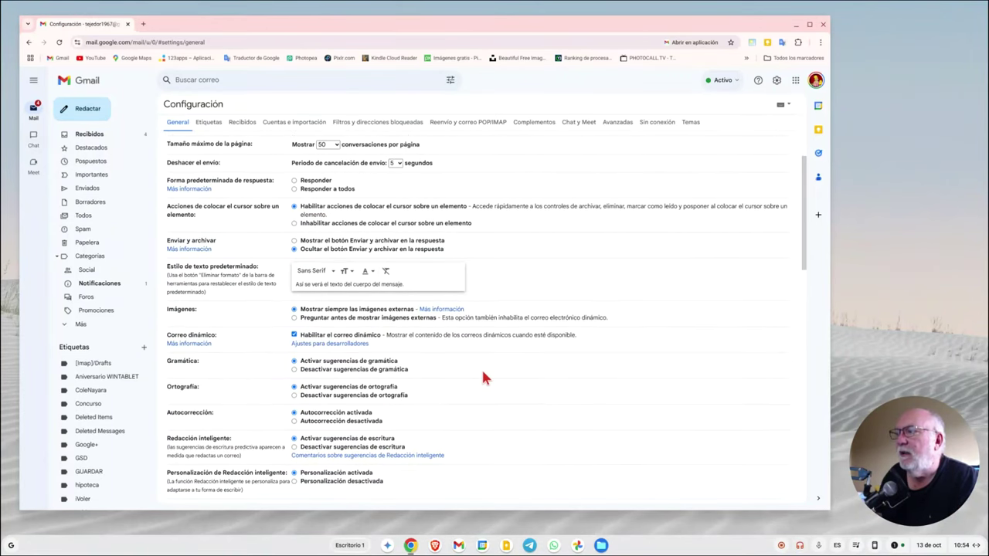
scroll(323, 344, down, 1)
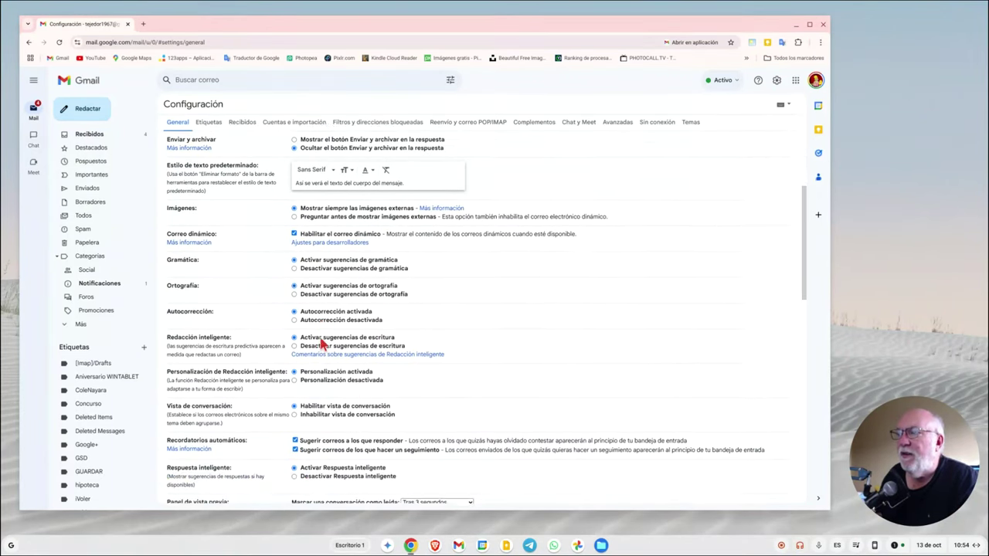
scroll(323, 344, down, 1)
scroll(323, 344, down, 1)
scroll(322, 344, down, 1)
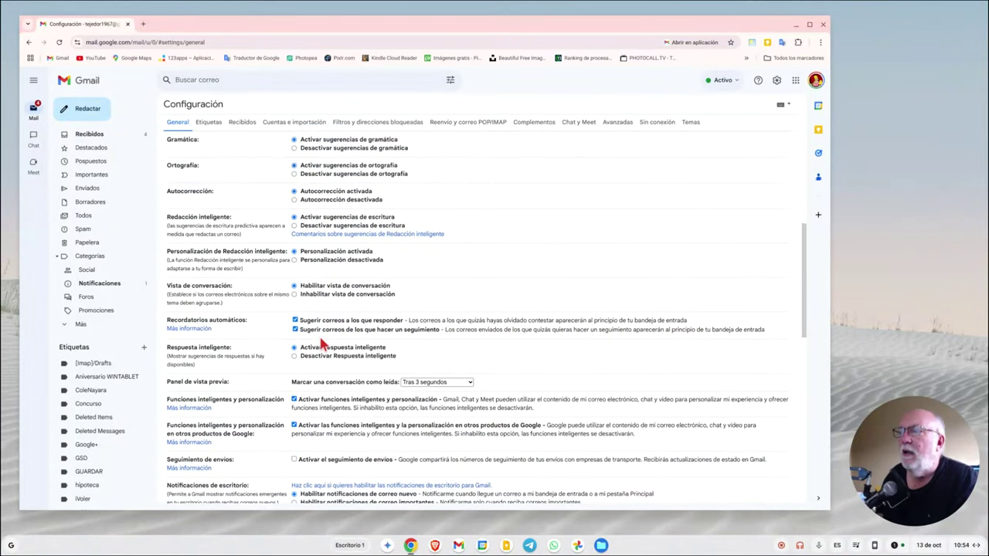
scroll(323, 344, down, 1)
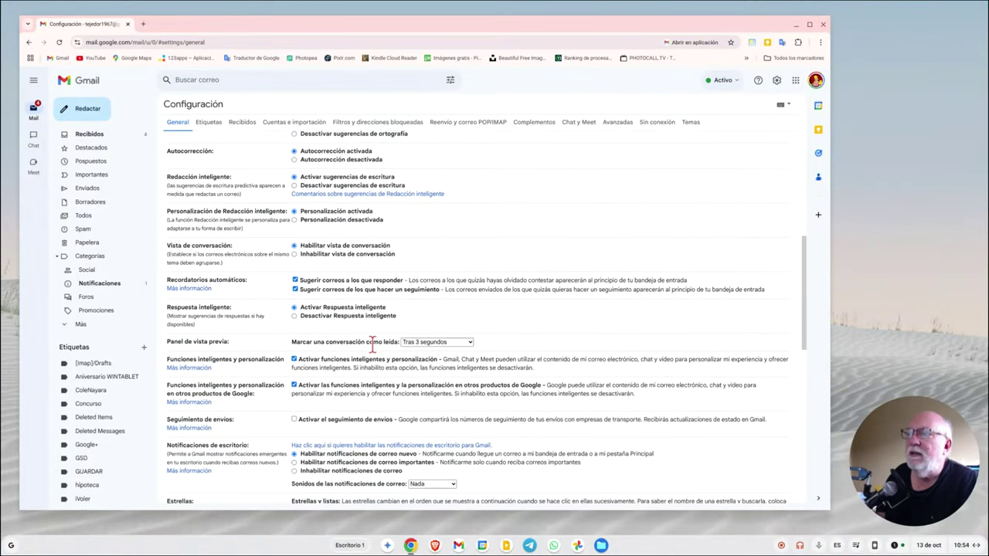
click(472, 343)
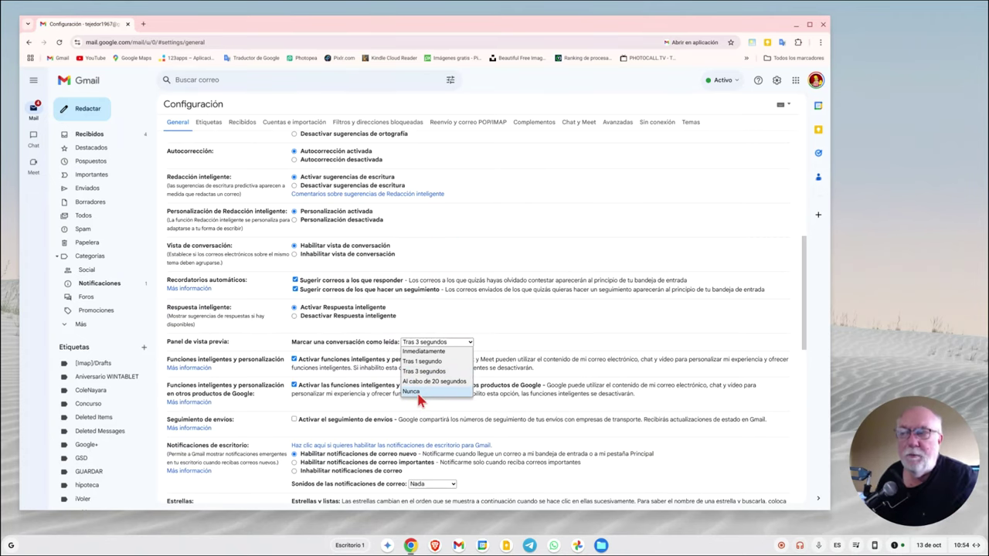
click(533, 327)
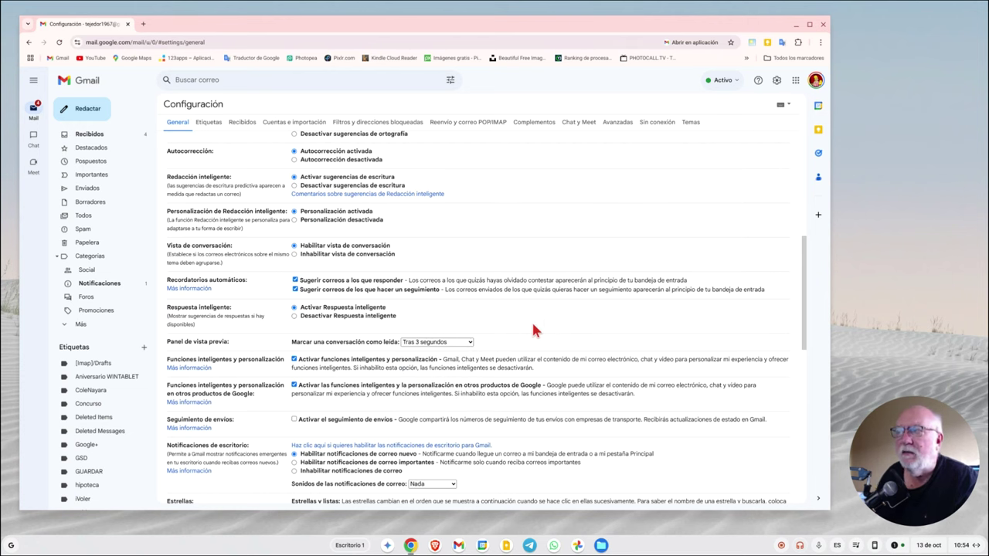
scroll(371, 305, down, 2)
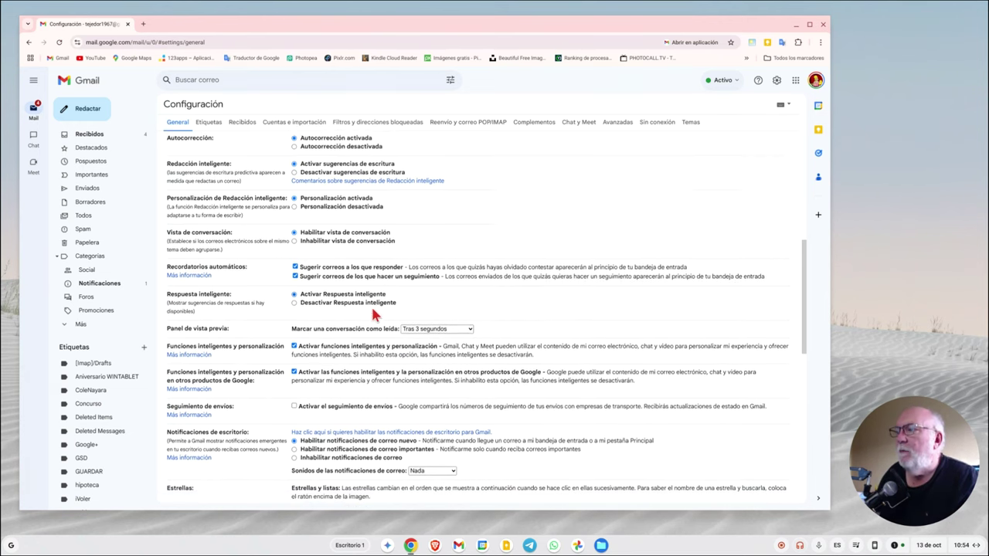
scroll(363, 316, down, 3)
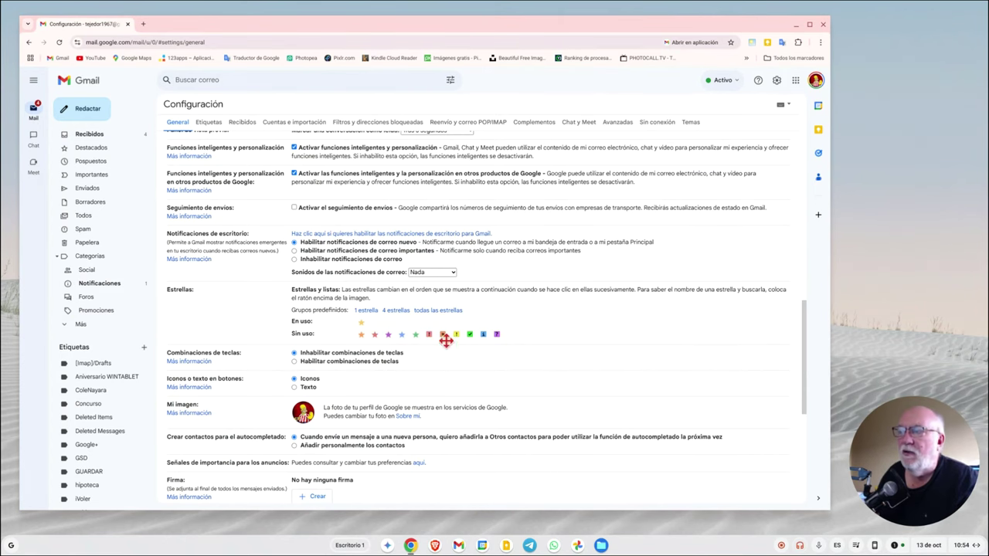
scroll(446, 340, down, 1)
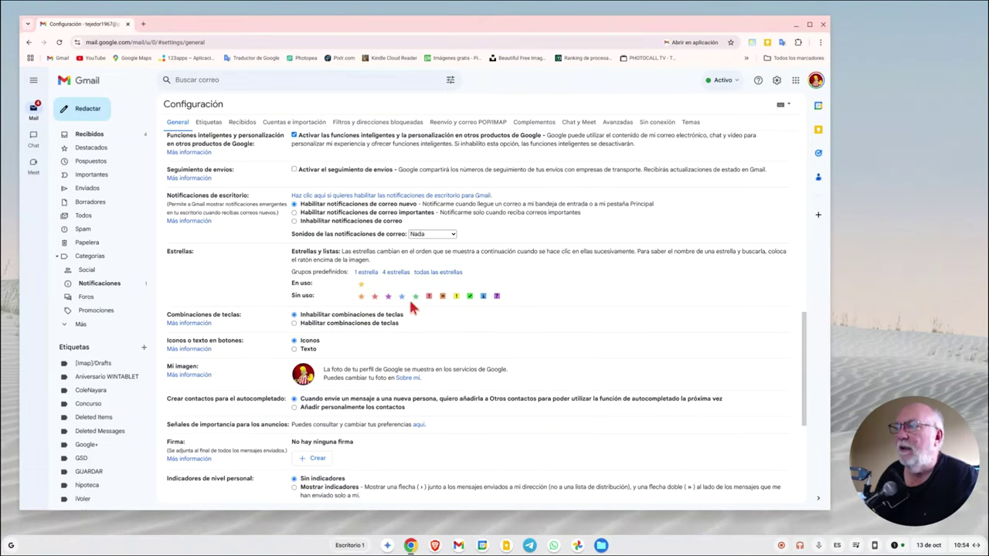
scroll(419, 290, down, 2)
scroll(420, 290, down, 2)
scroll(421, 292, down, 2)
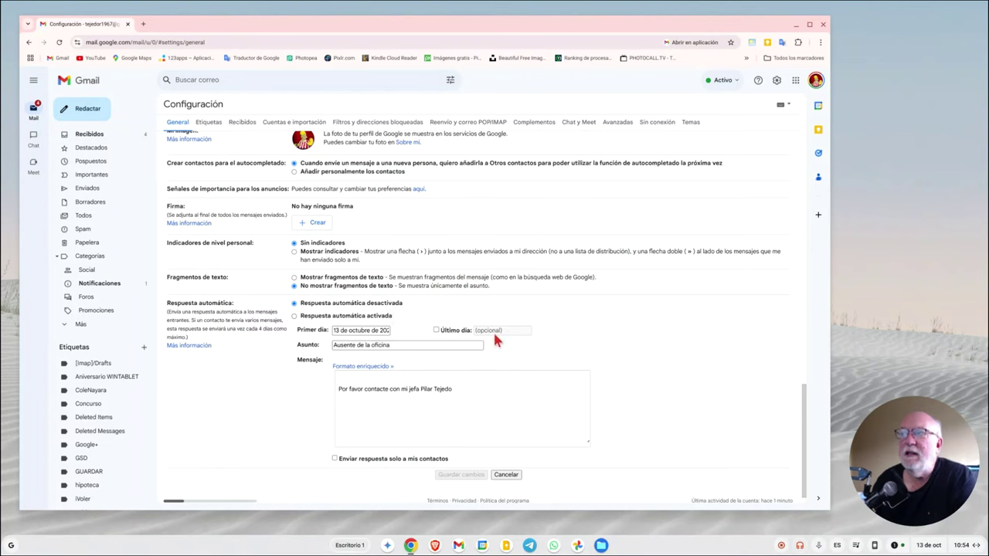
scroll(672, 334, down, 1)
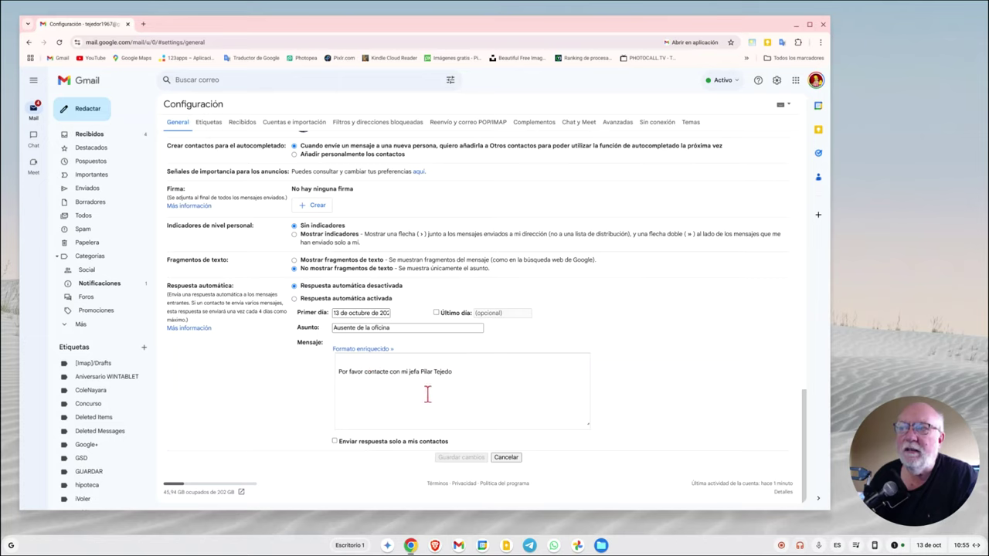
Delete the auto-reply message text, keep Respuesta automática desactivada, and save changes.
mouse_move(453, 371)
mouse_down()
mouse_move(340, 386)
mouse_move(324, 362)
mouse_up()
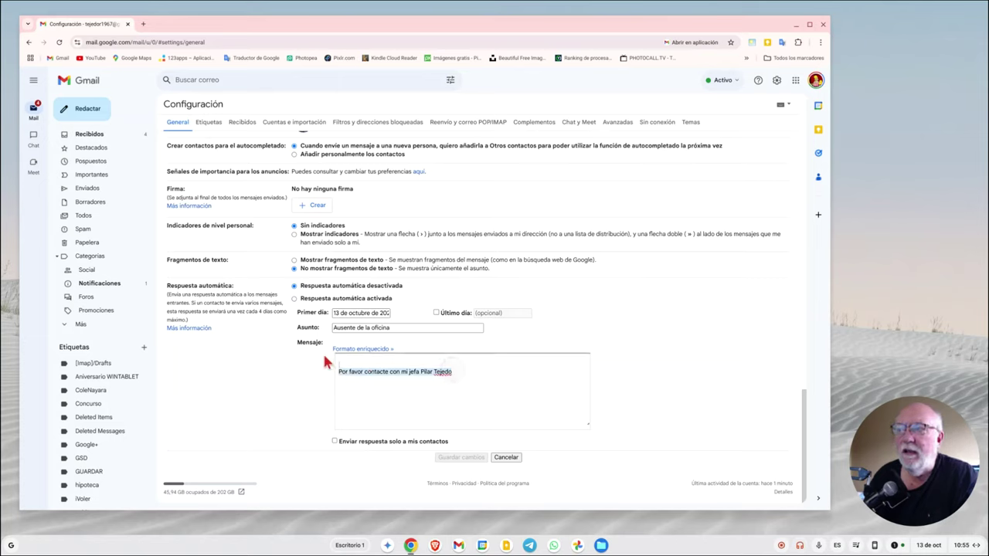
key(Delete)
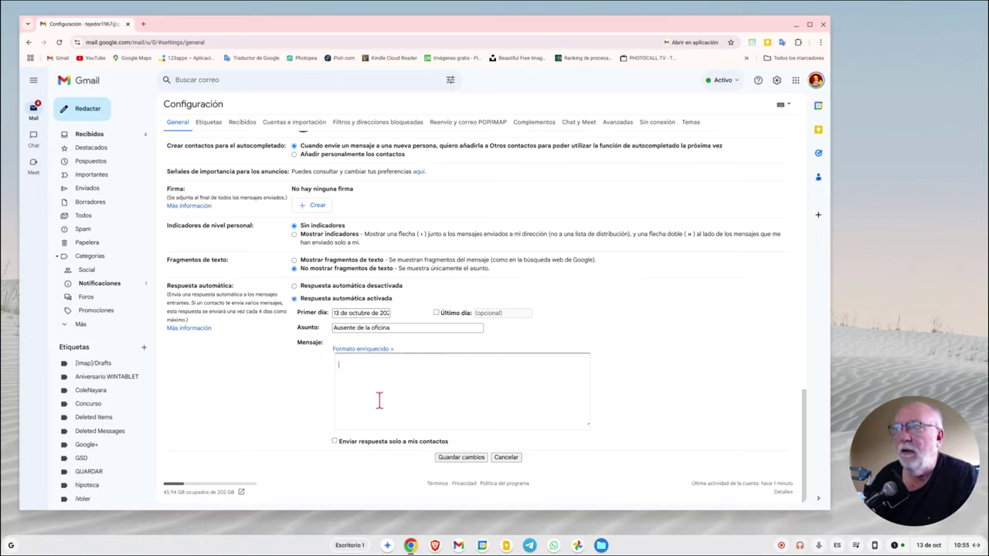
click(294, 286)
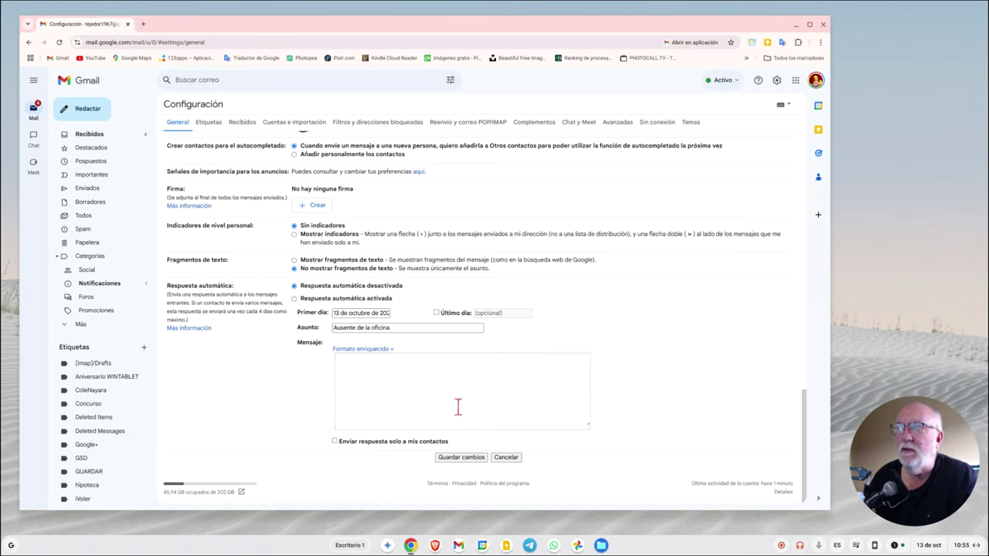
click(455, 459)
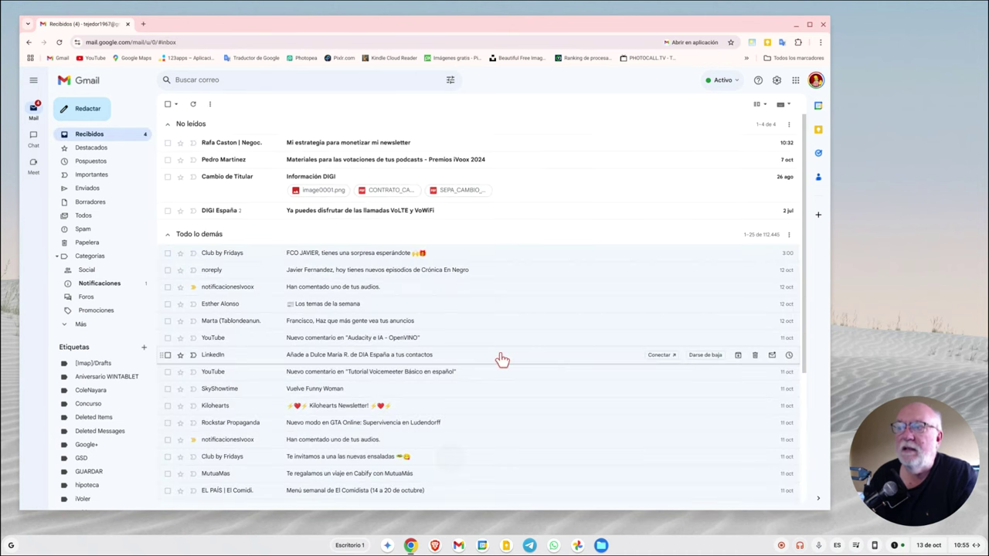
Reopen full settings, scroll through the Etiquetas tab, then switch to the Recibidos tab.
click(776, 79)
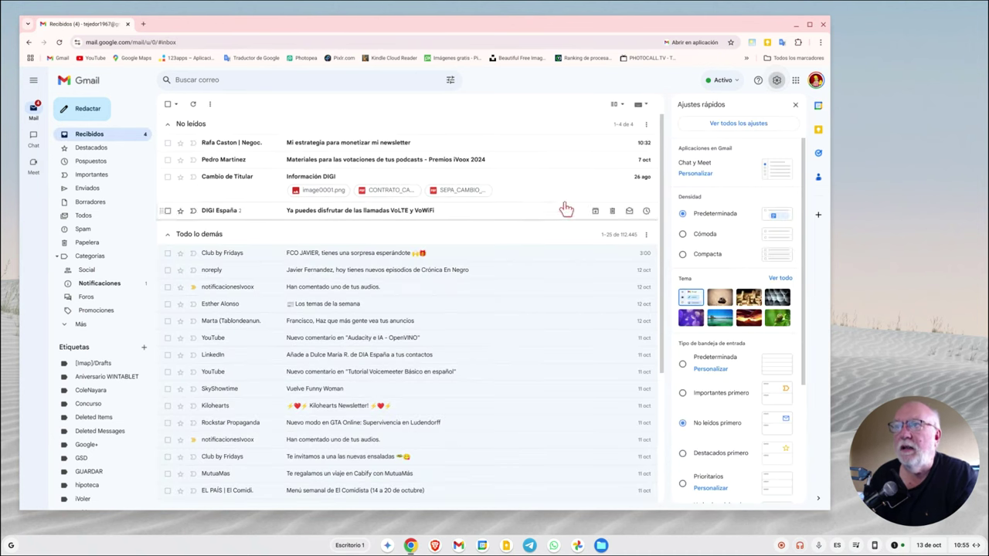
click(739, 123)
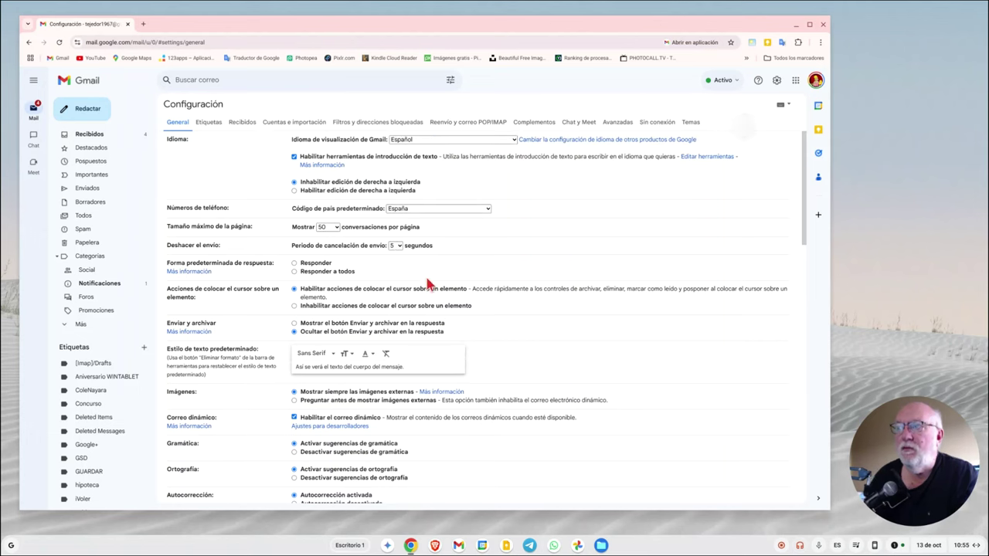
click(209, 122)
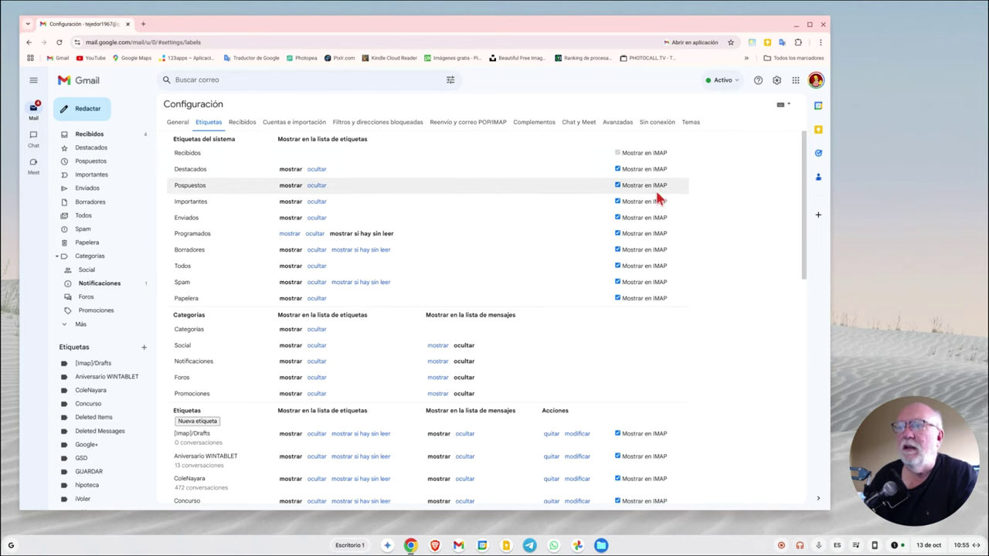
scroll(408, 339, down, 4)
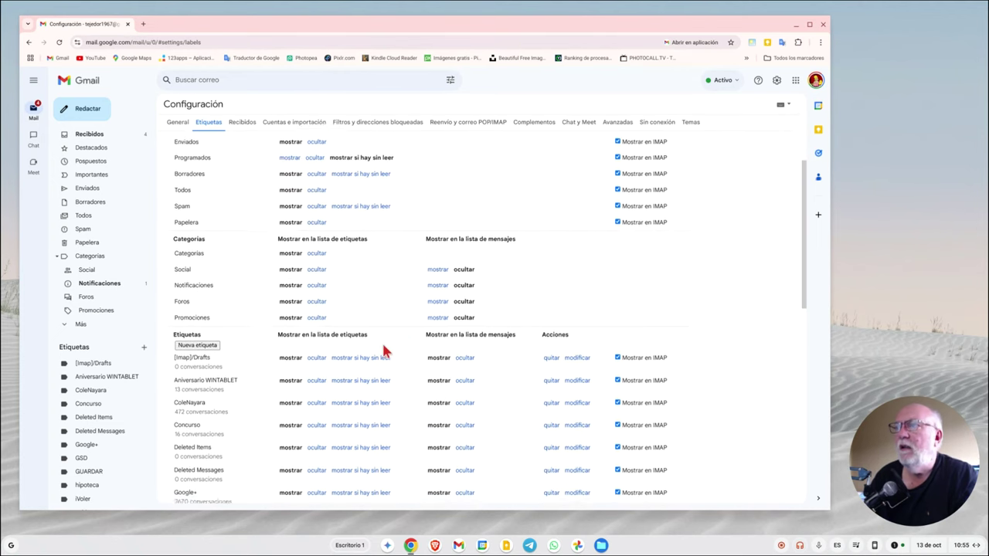
scroll(375, 349, down, 1)
scroll(378, 356, down, 2)
scroll(395, 371, down, 2)
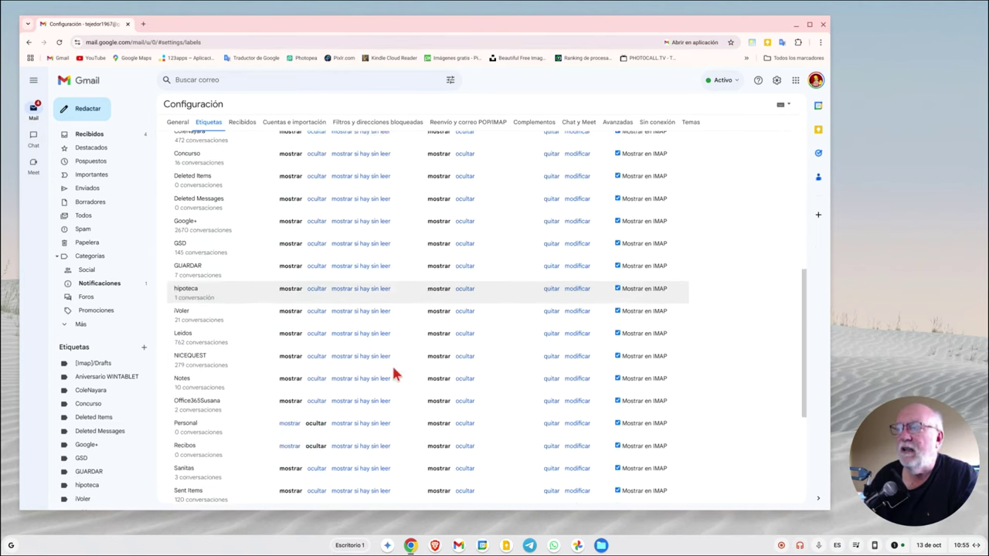
scroll(364, 364, down, 1)
click(244, 124)
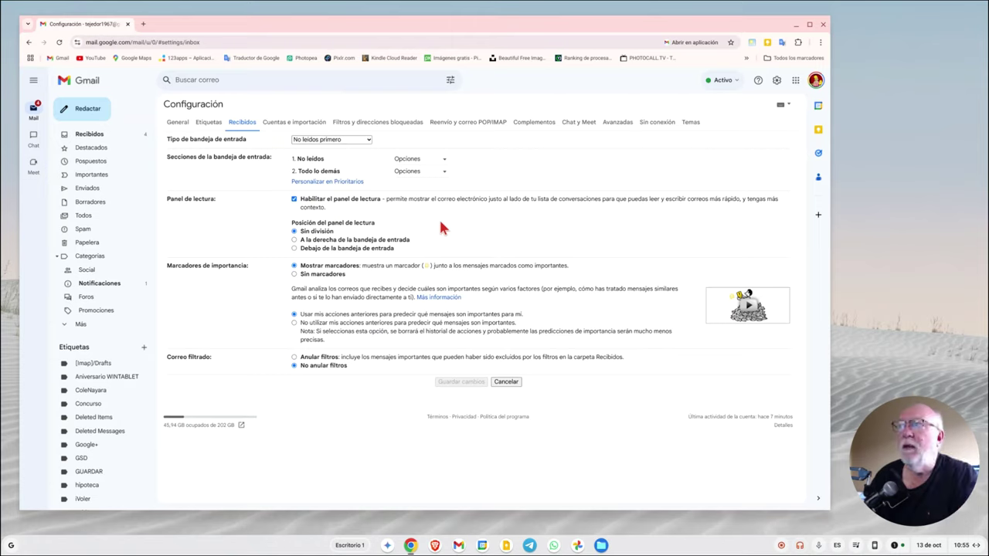
Keep 'No leídos primero' as the inbox type and open the Cuentas e importación settings.
click(368, 143)
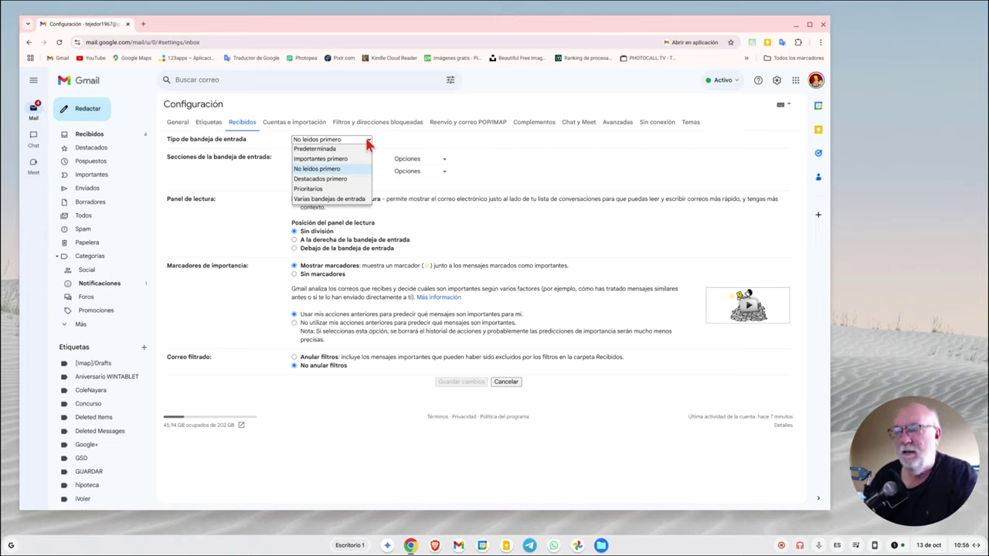
click(300, 170)
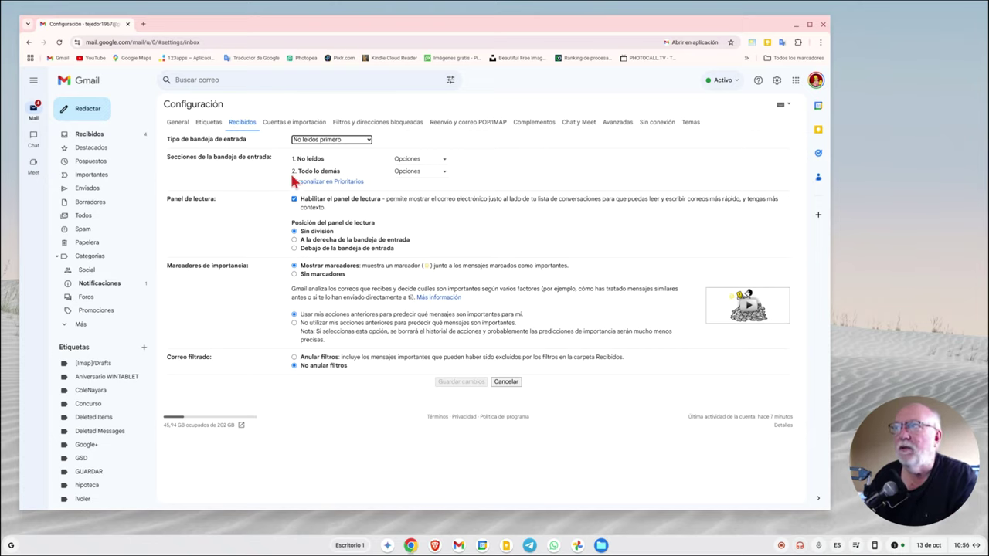
click(301, 122)
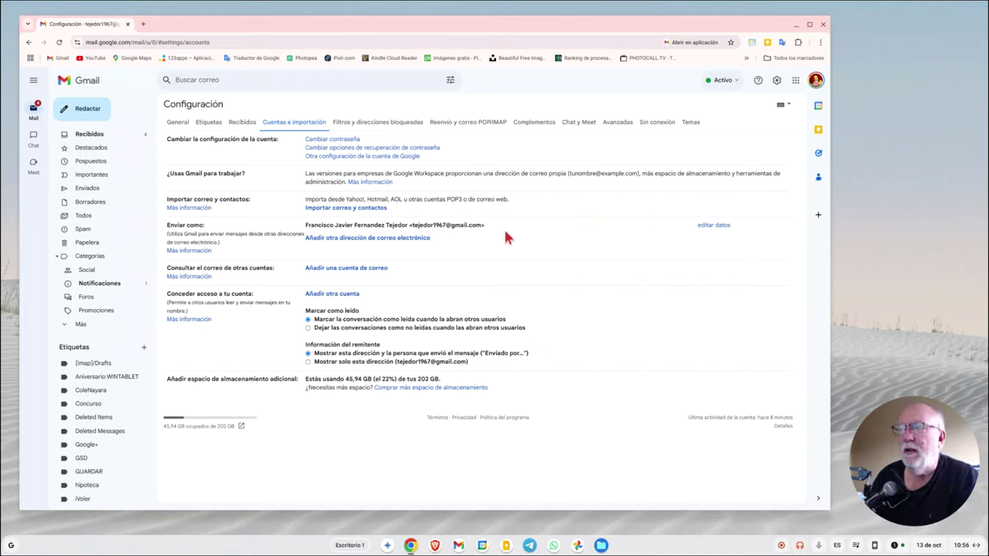
Show the Filtros y direcciones bloqueadas settings section with its five filters.
click(410, 125)
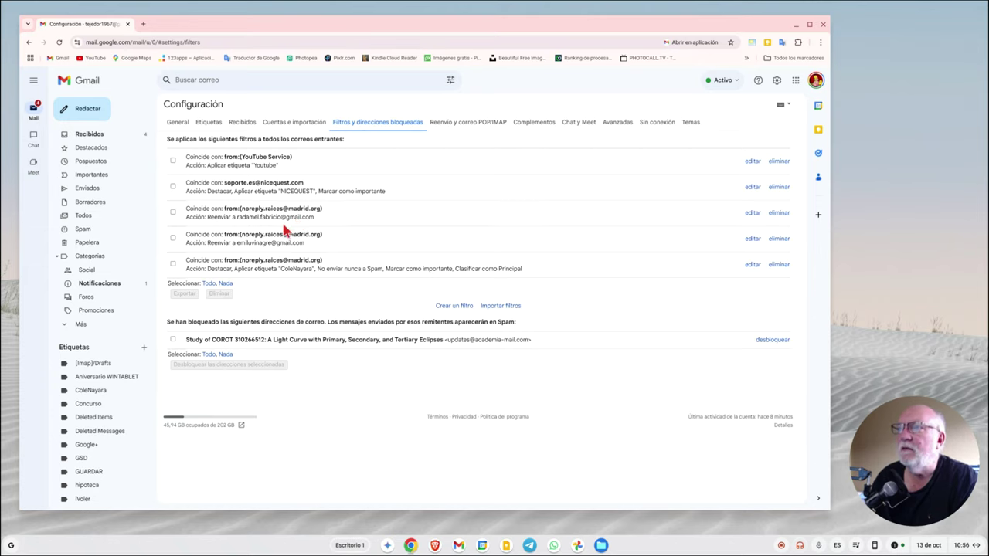
Delete the third, mail-forwarding filter and open the Reenvío y correo POP/IMAP settings.
click(782, 213)
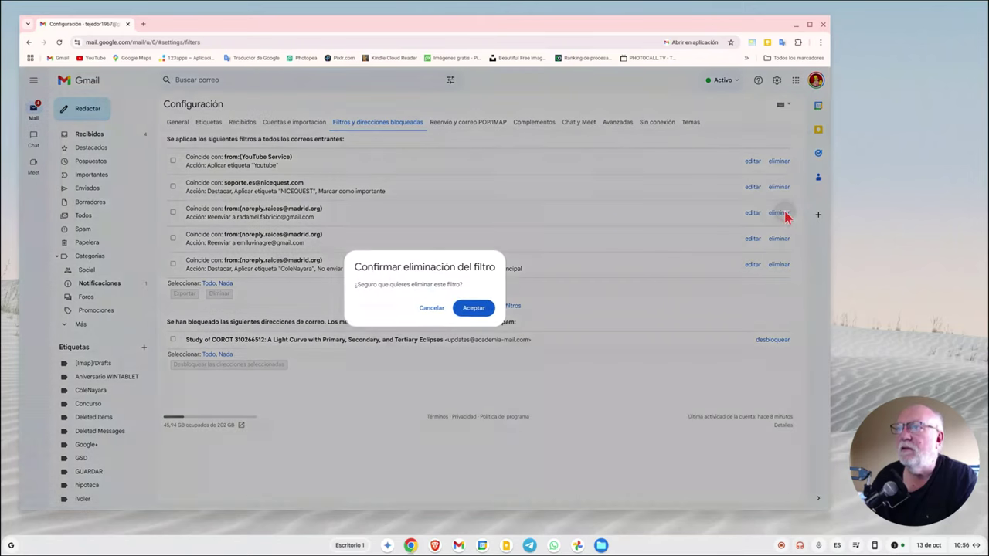
click(473, 308)
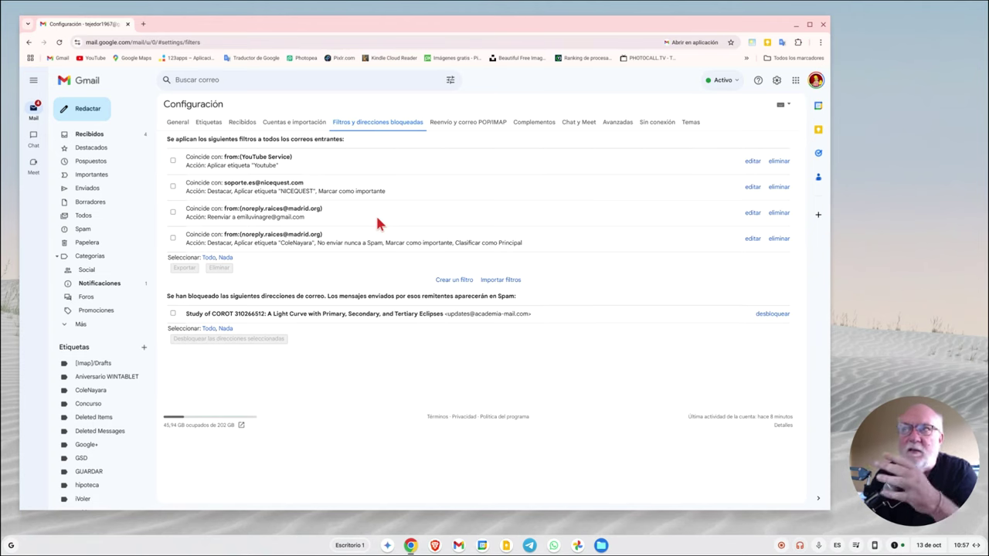
click(454, 124)
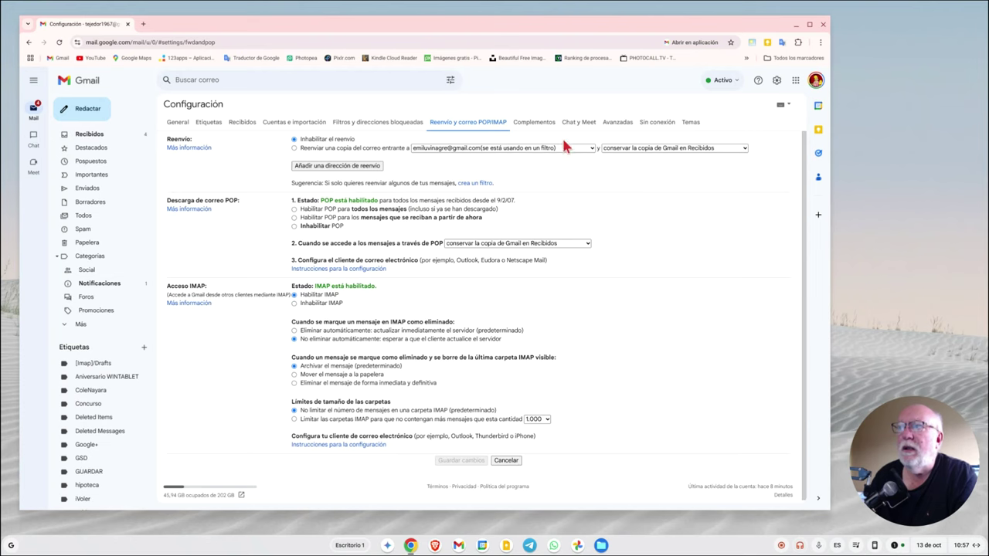
View the empty Complementos page, then the Chat y Meet settings.
click(539, 123)
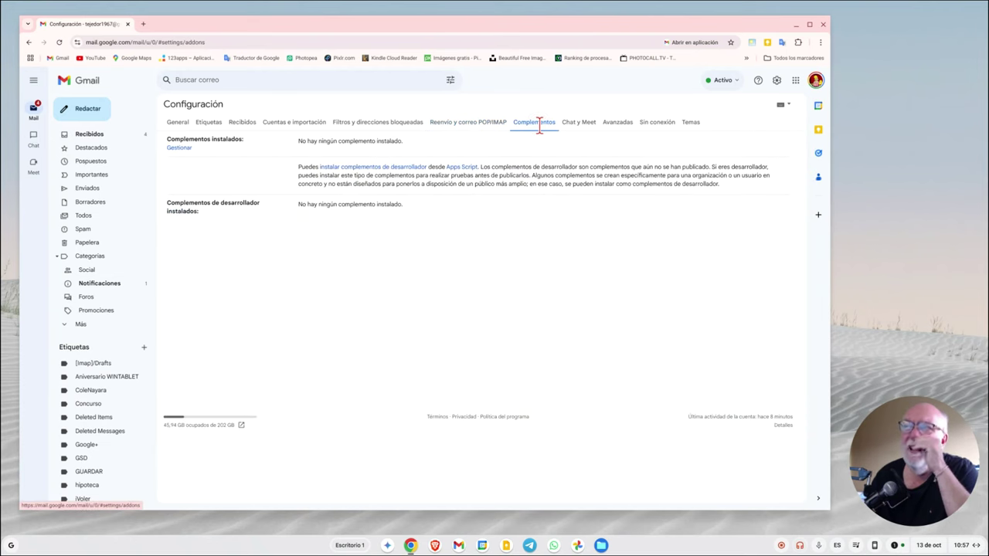
click(581, 122)
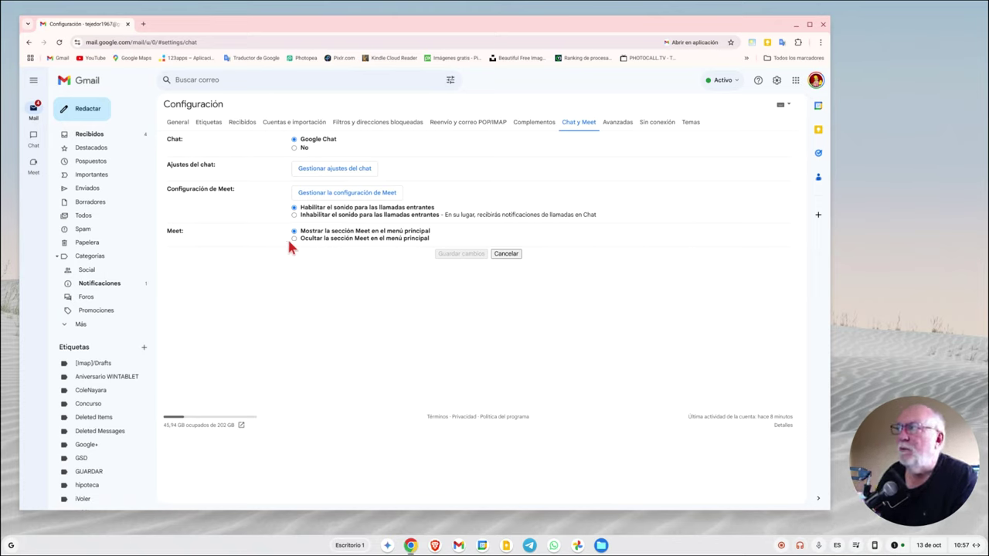
Browse four Chat direct-message conversations, then switch to the Meet view.
click(33, 138)
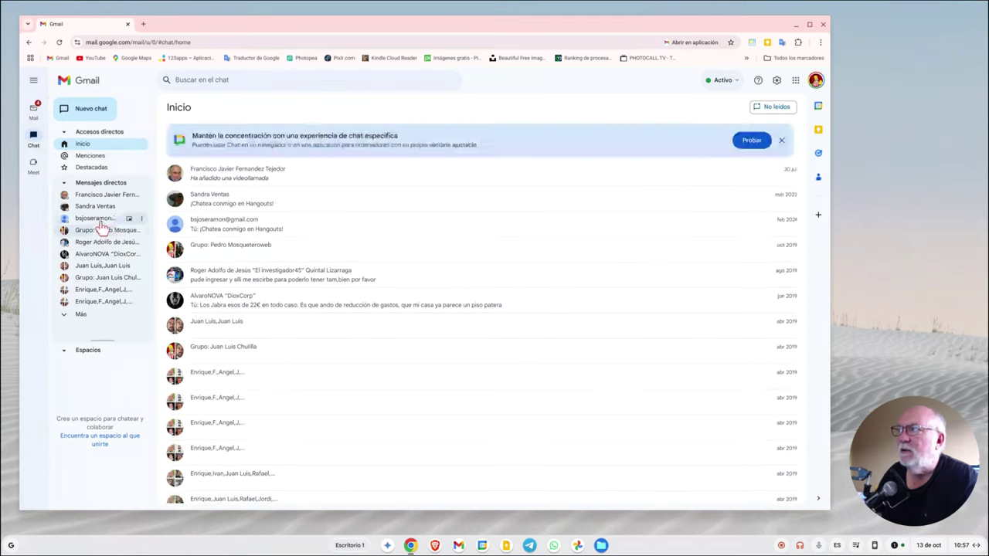
click(96, 194)
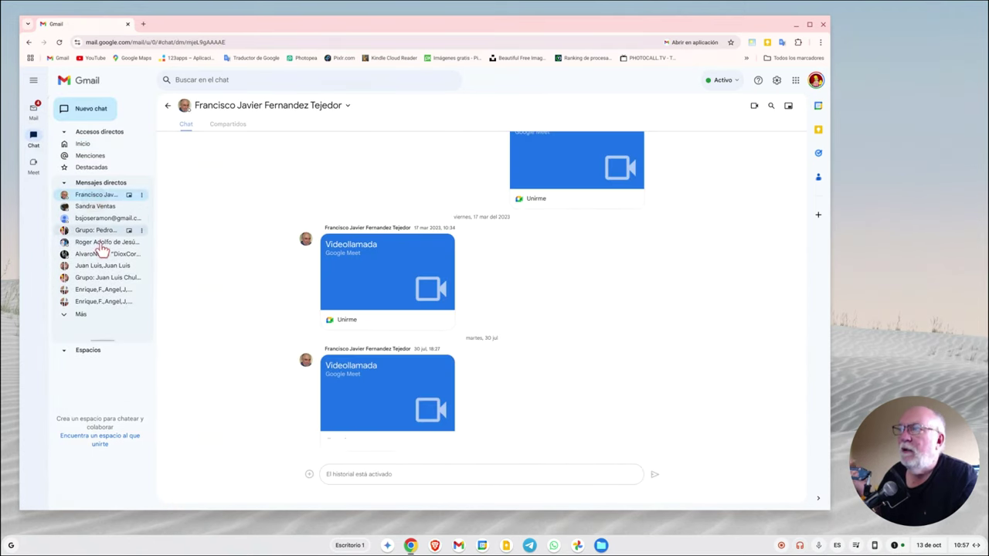
click(111, 219)
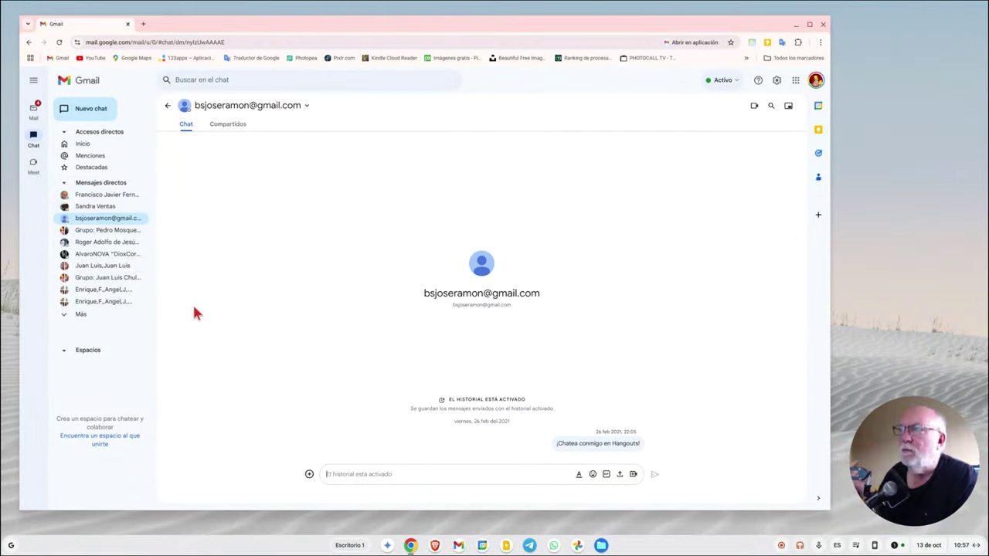
click(97, 254)
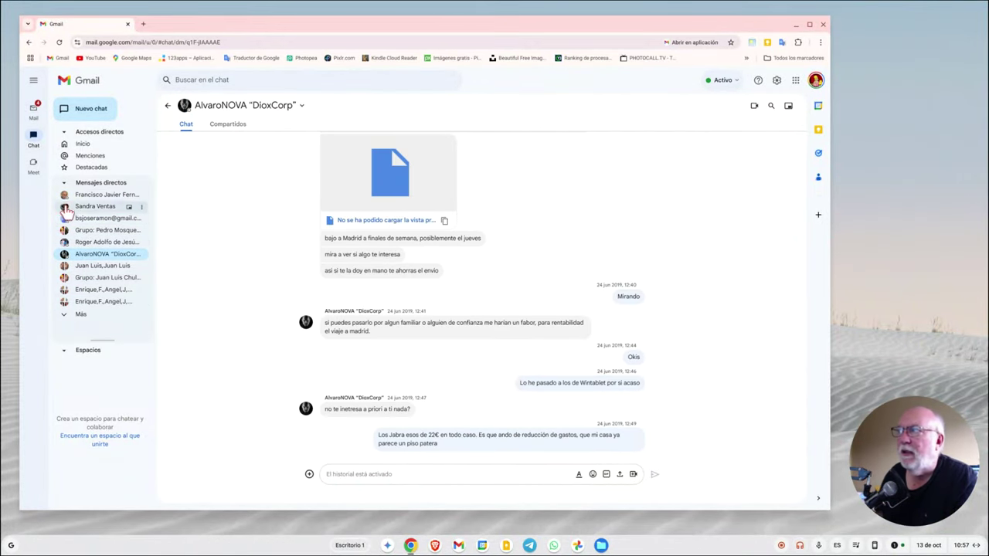
click(92, 207)
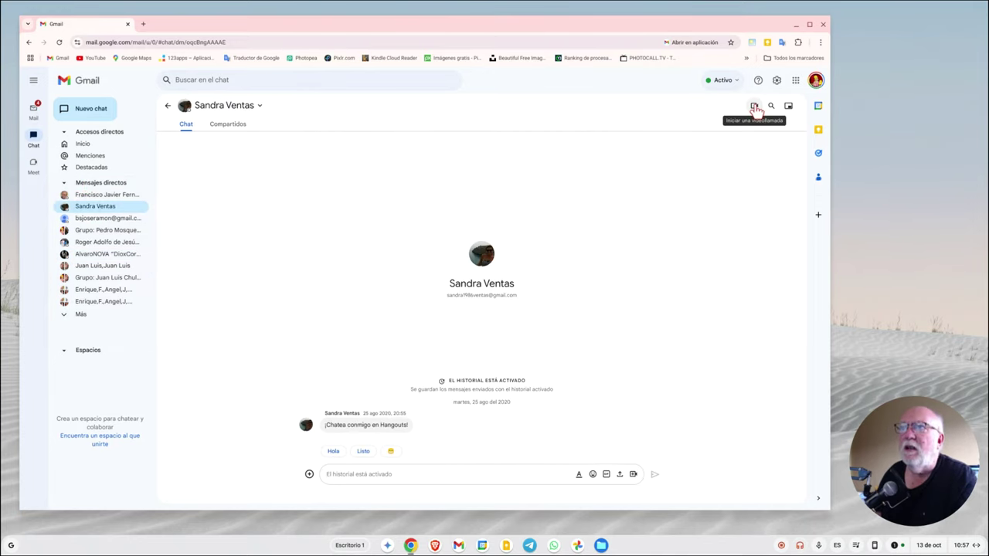
click(34, 166)
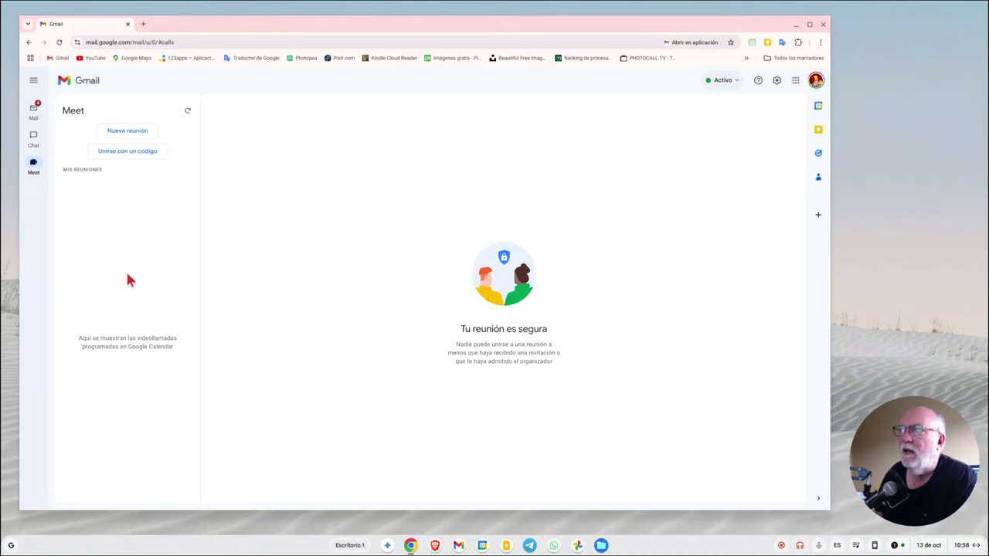
Return to Mail, open all settings, and step through Chat y Meet and Avanzadas to Sin conexión.
click(33, 112)
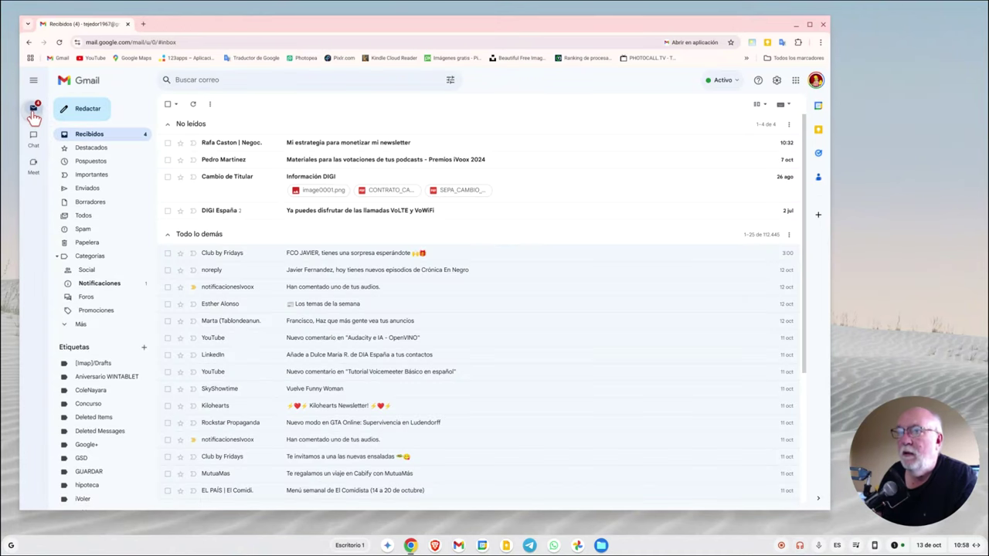
click(776, 82)
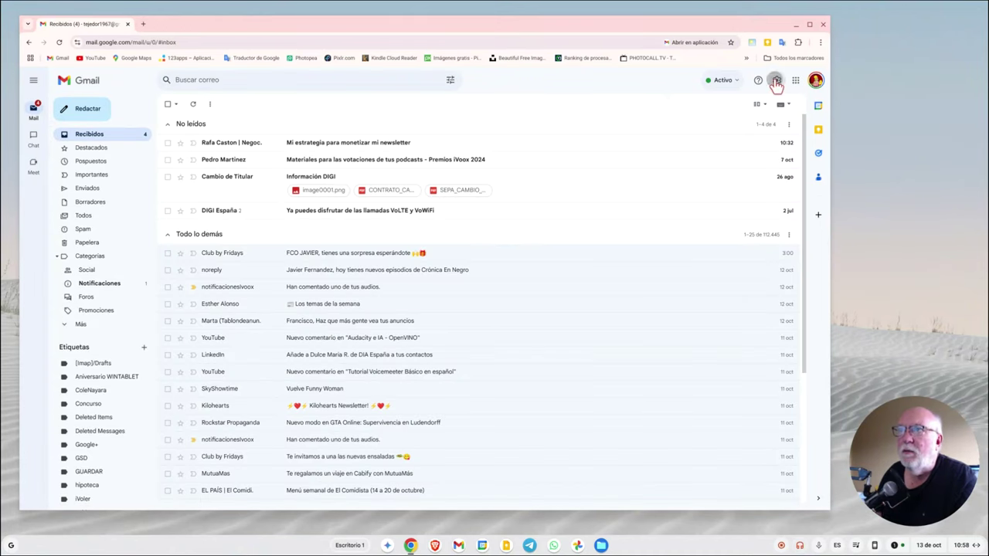
click(760, 123)
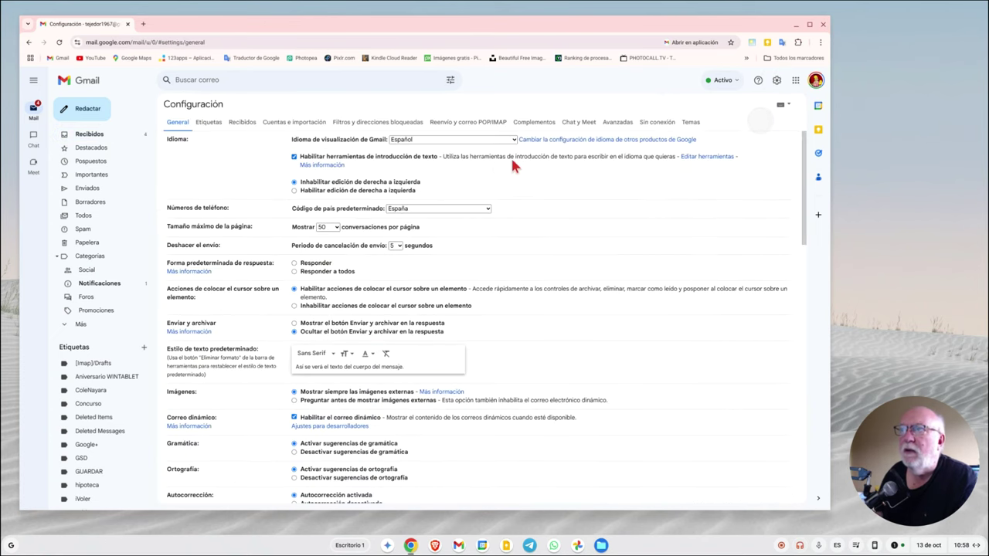
click(579, 123)
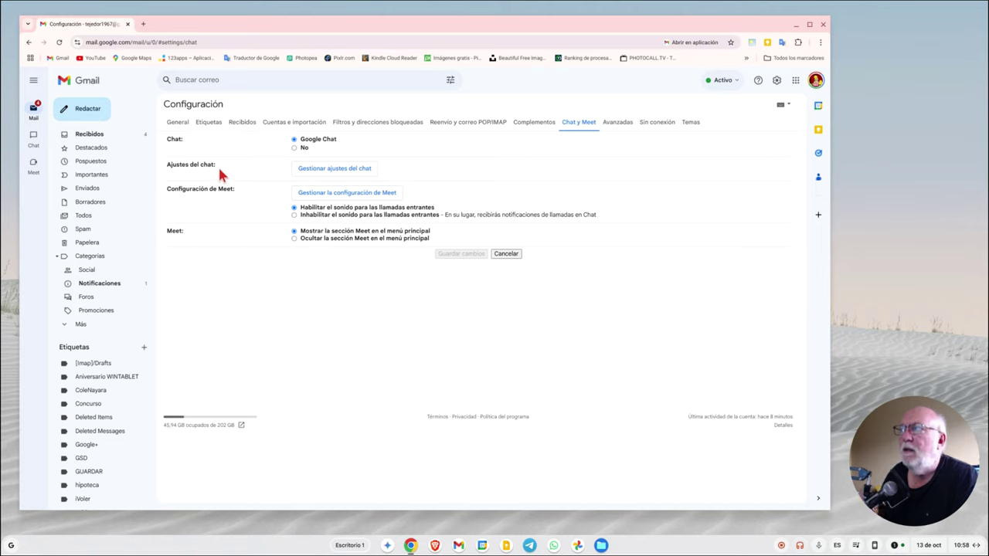
click(617, 126)
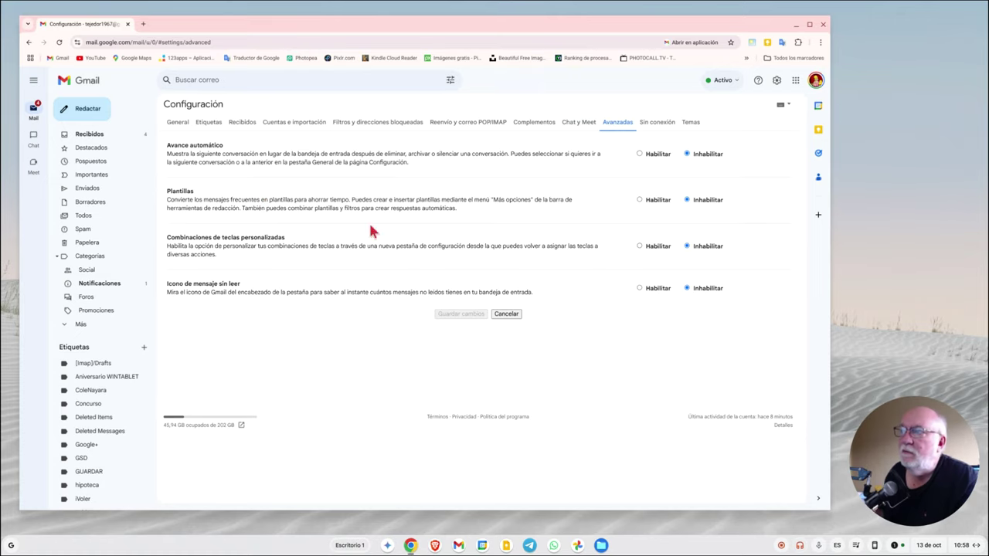
click(668, 125)
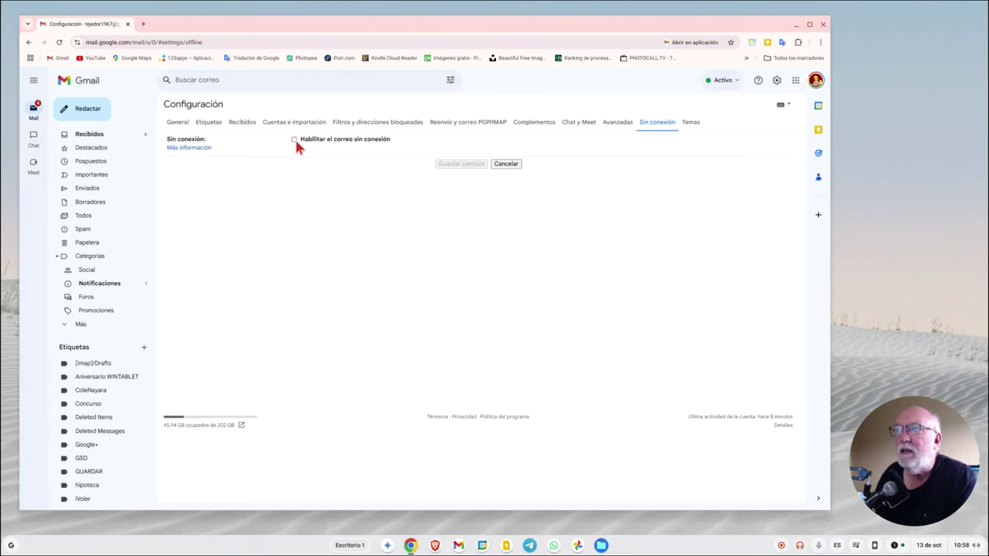
Toggle 'Habilitar el correo sin conexión' on and off again, then open the Temas settings.
click(294, 140)
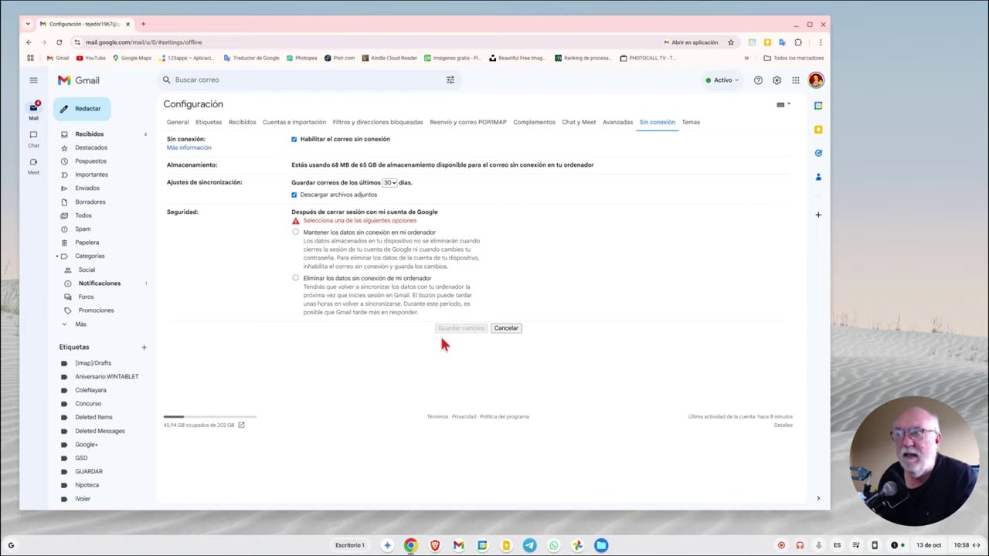
click(293, 140)
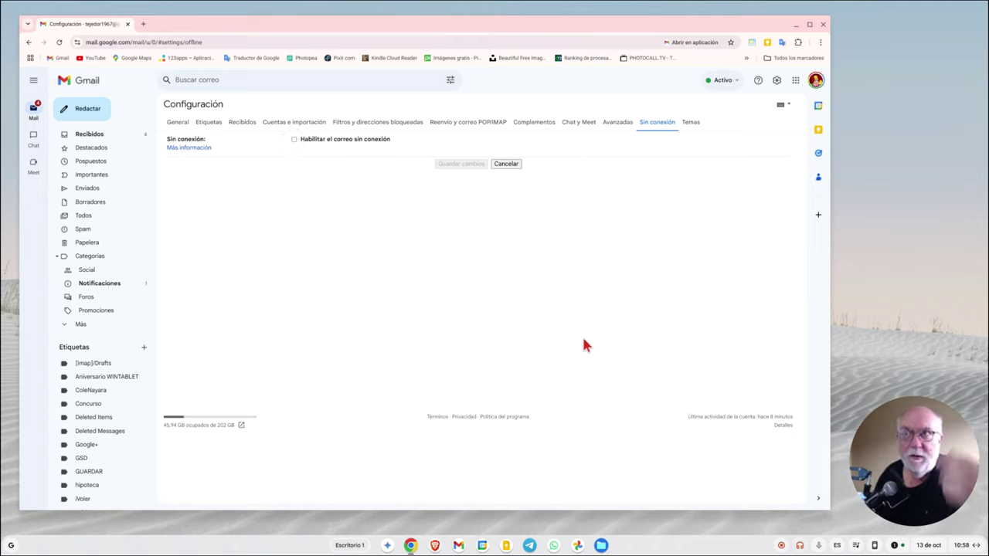
click(690, 122)
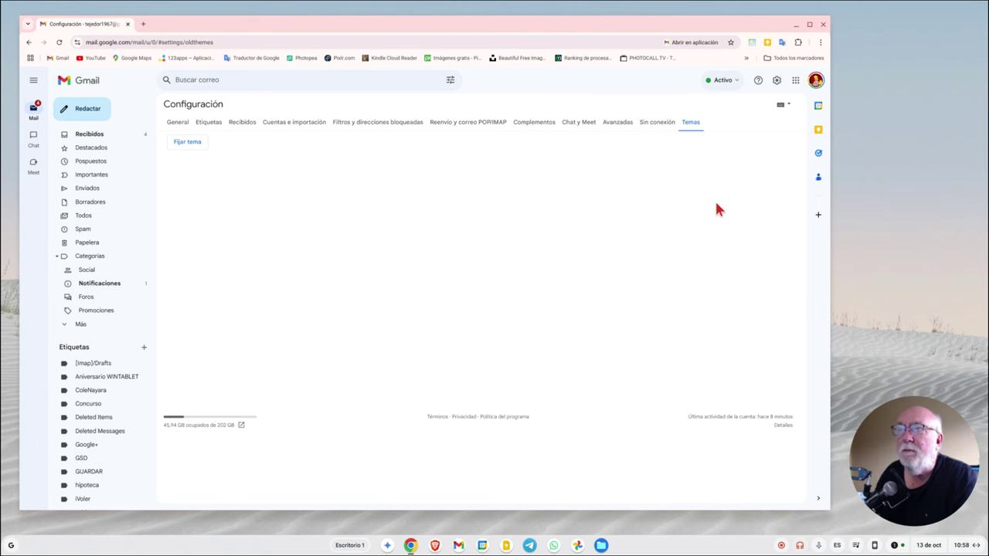
Leave the settings and return to the Recibidos inbox.
click(96, 137)
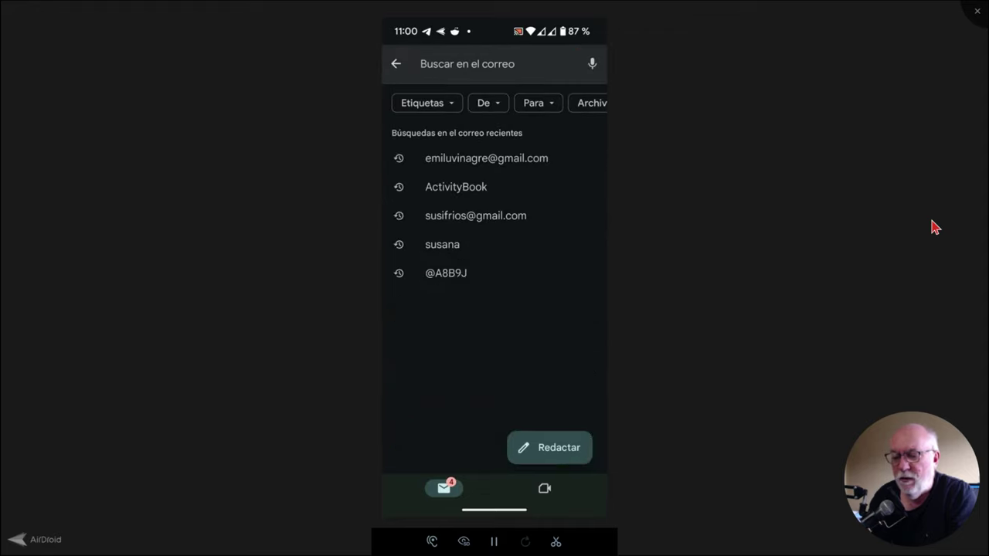
Search the phone app's mail for 'digi' and scroll through the matching messages.
text(d)
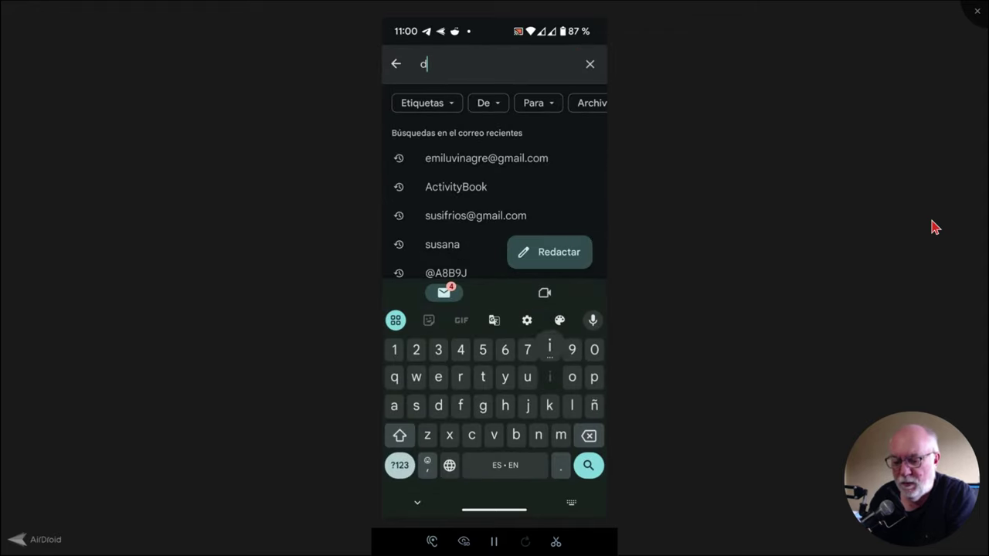
text(igi)
key(Return)
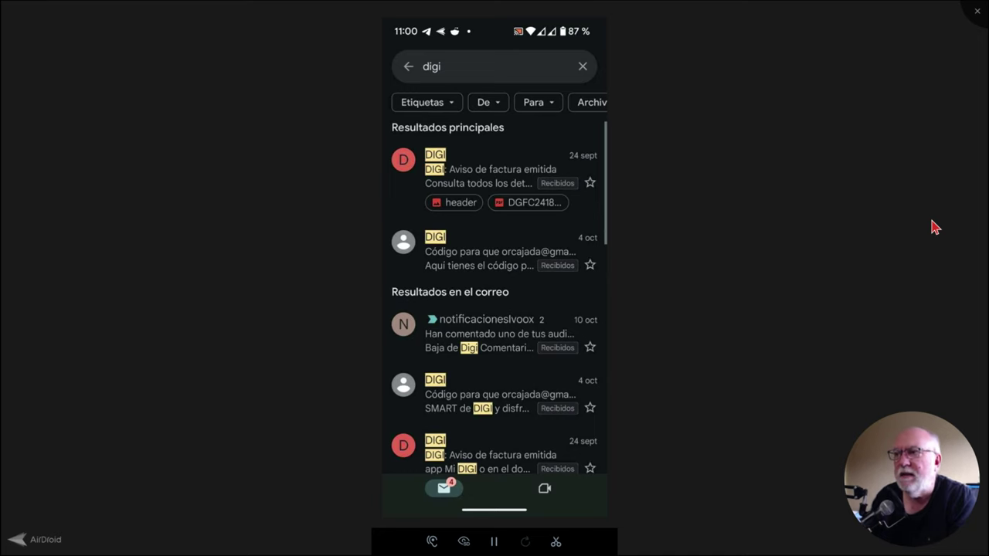
scroll(495, 309, down, 10)
scroll(494, 309, down, 3)
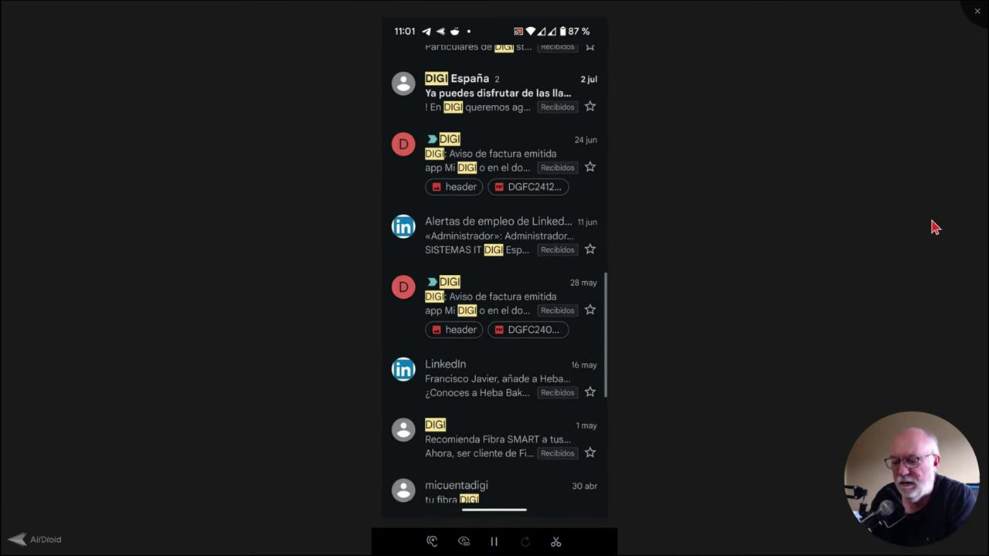
scroll(494, 309, up, 5)
scroll(494, 309, up, 10)
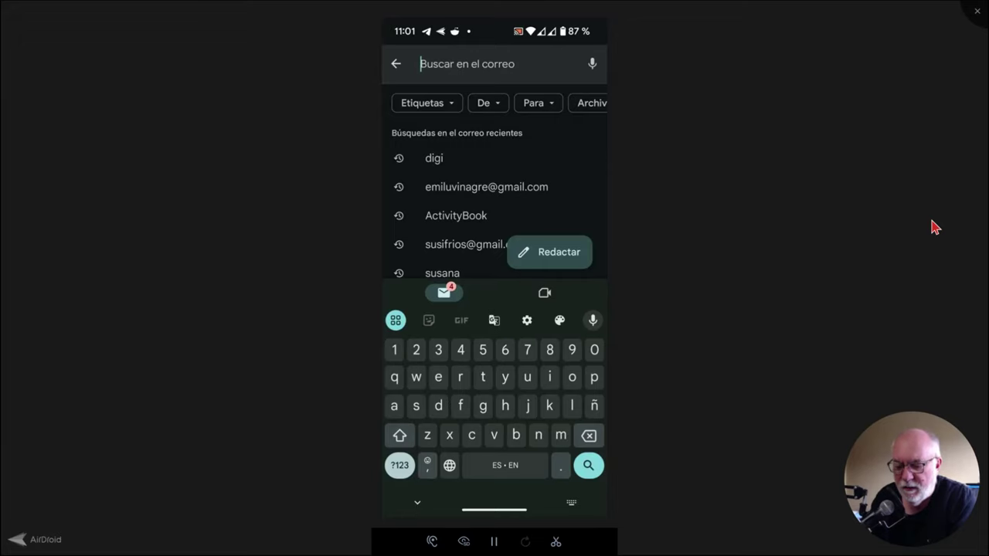
Filter the phone app's mail with a 'from:' search for one contact and browse the results.
text(from)
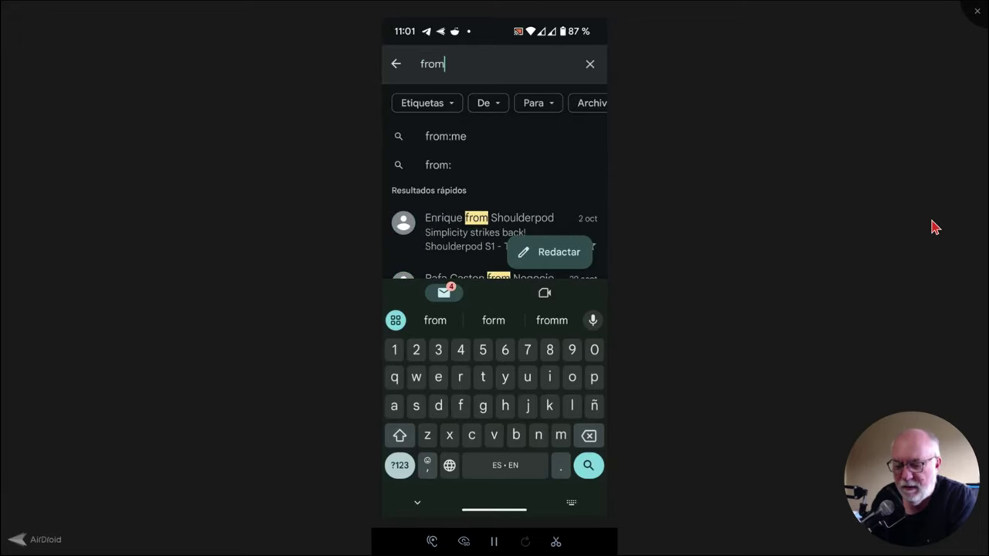
text(:)
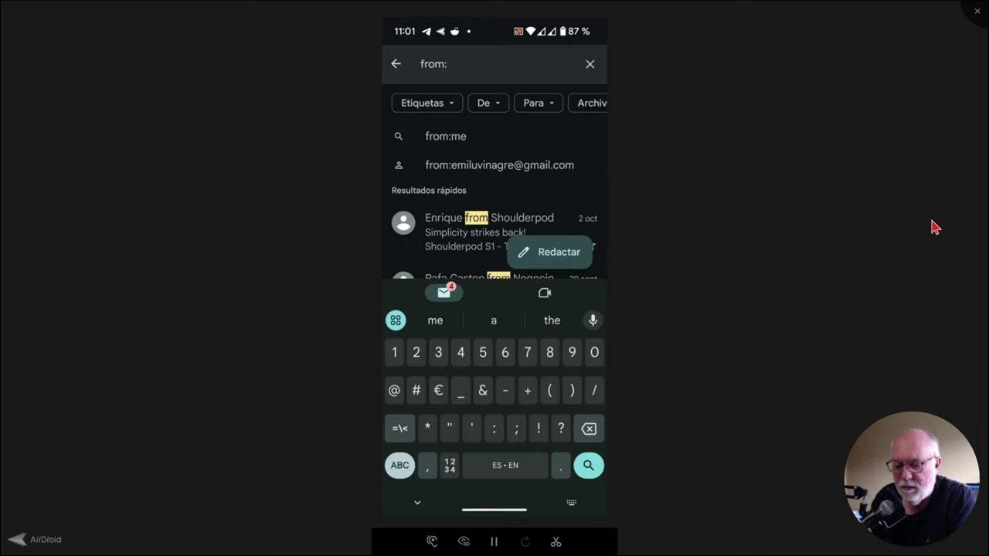
text(enma)
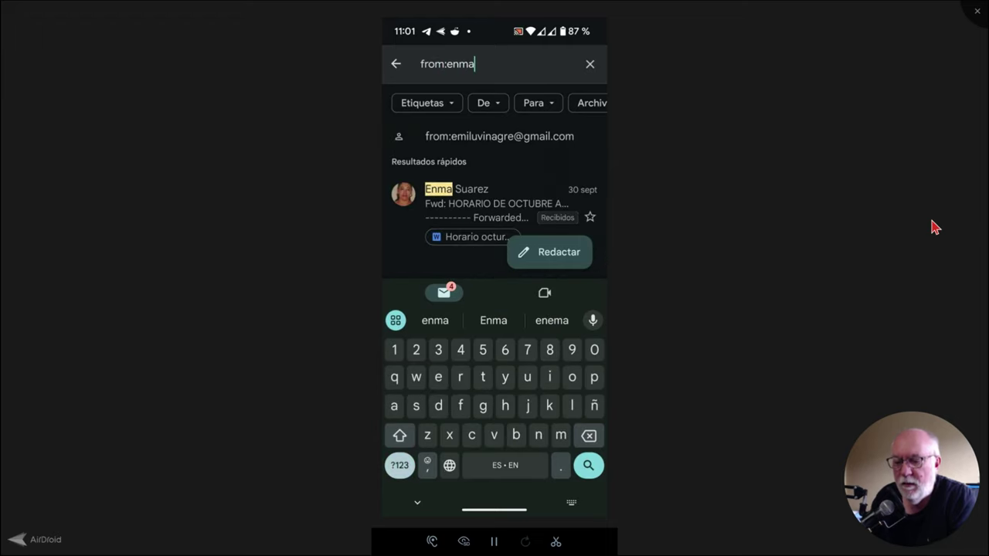
click(499, 136)
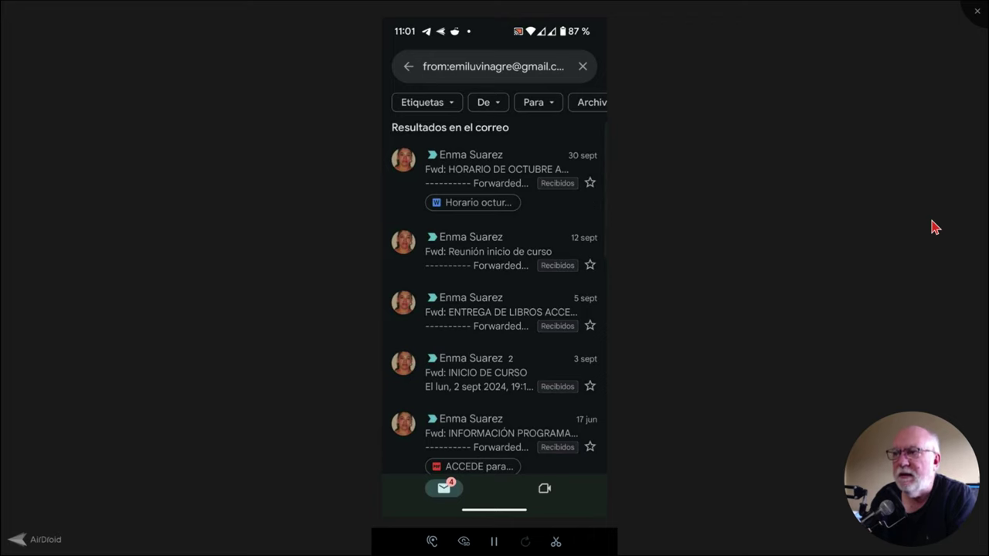
scroll(495, 302, down, 10)
scroll(495, 302, up, 6)
scroll(495, 301, up, 3)
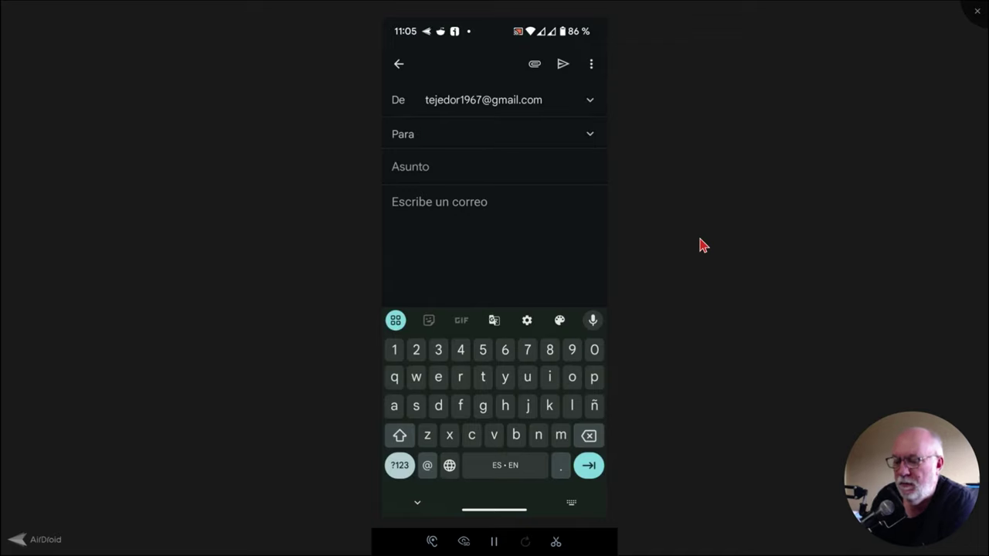
Address the email to the first suggested contact and add a second suggested contact under CC.
text(jav)
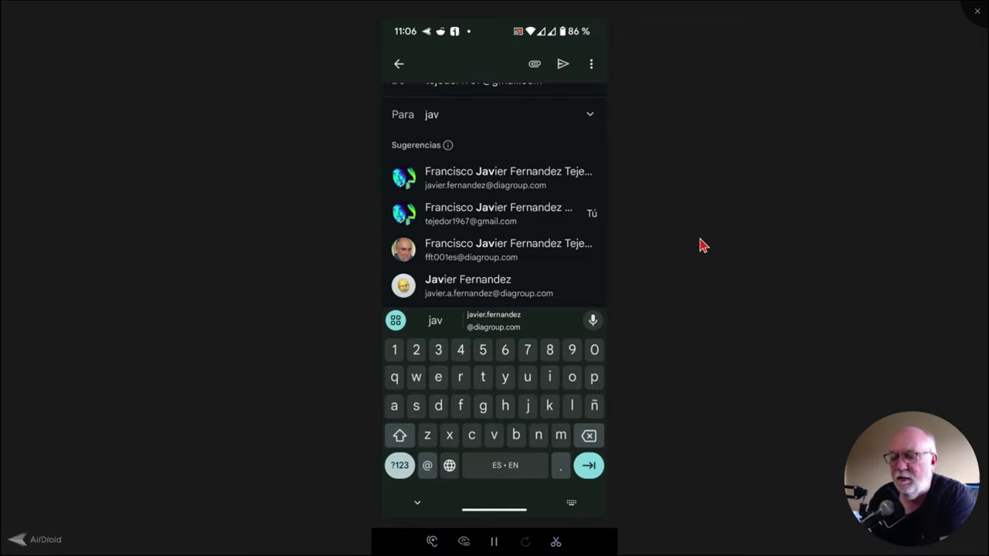
key(Return)
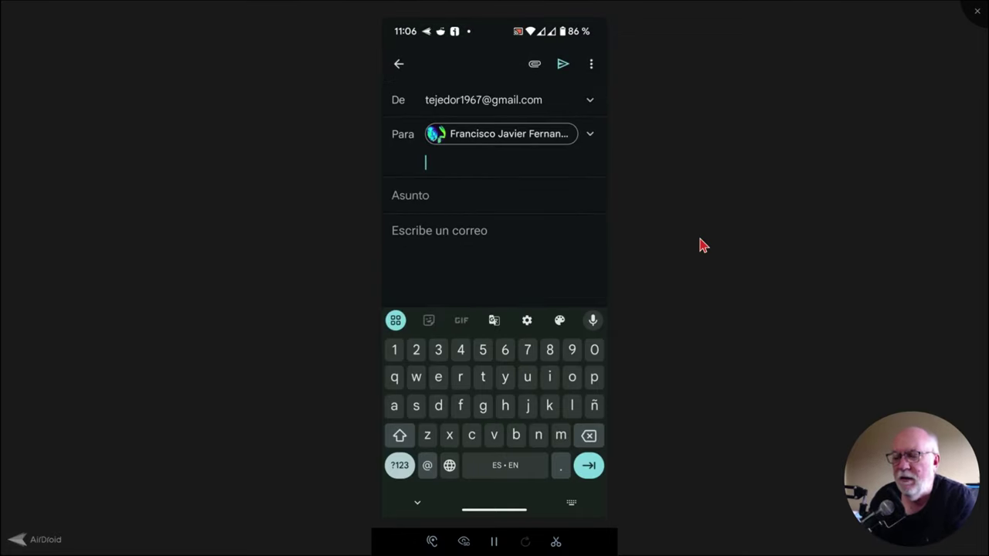
click(591, 135)
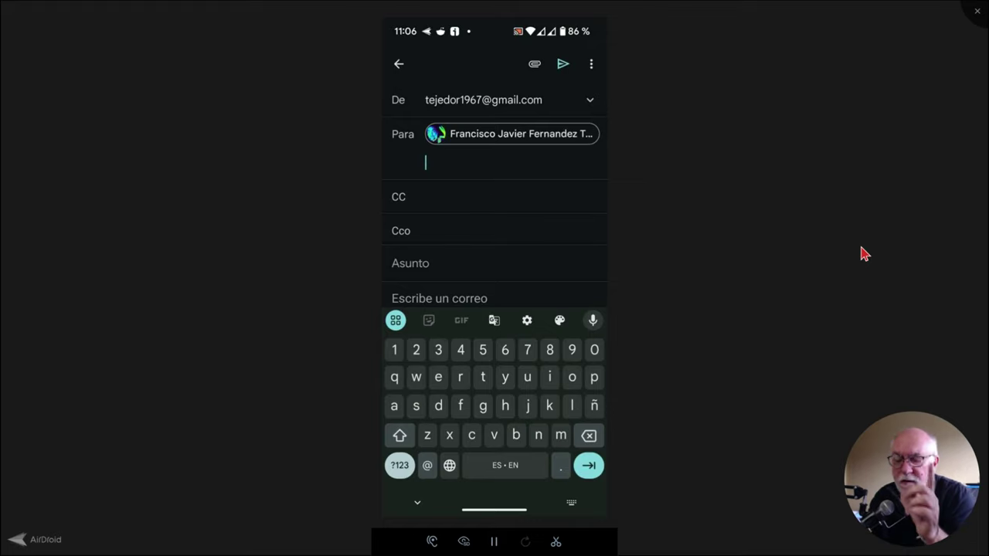
key(Tab)
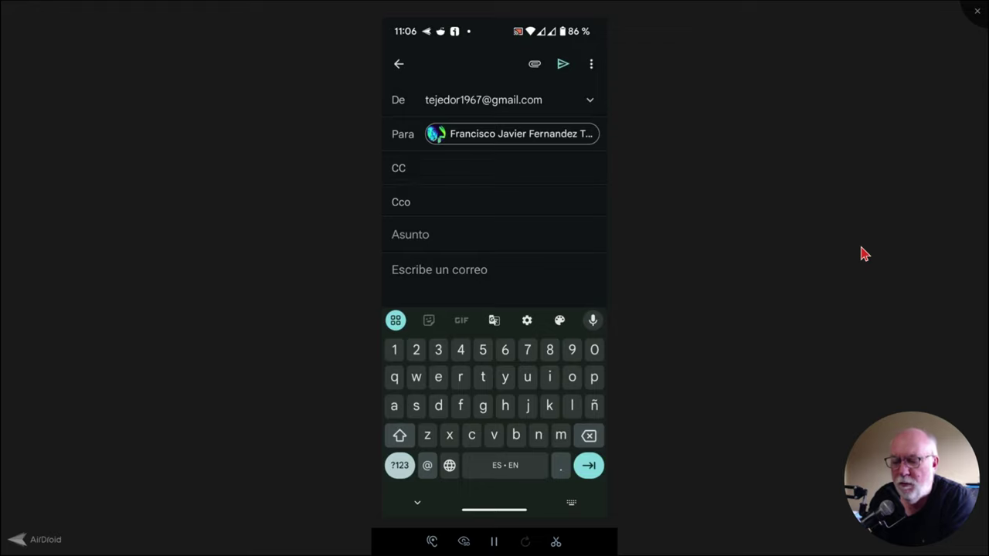
text(enma)
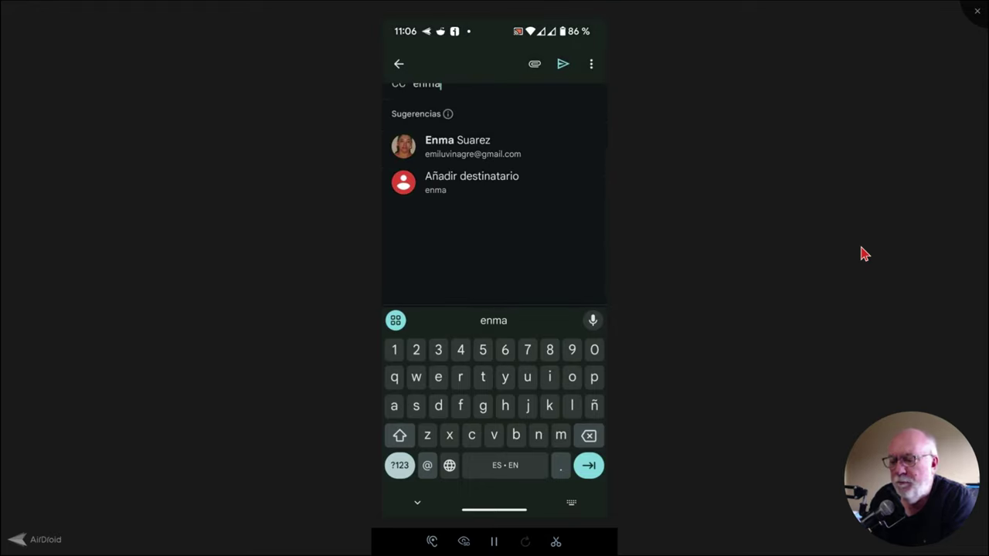
key(Return)
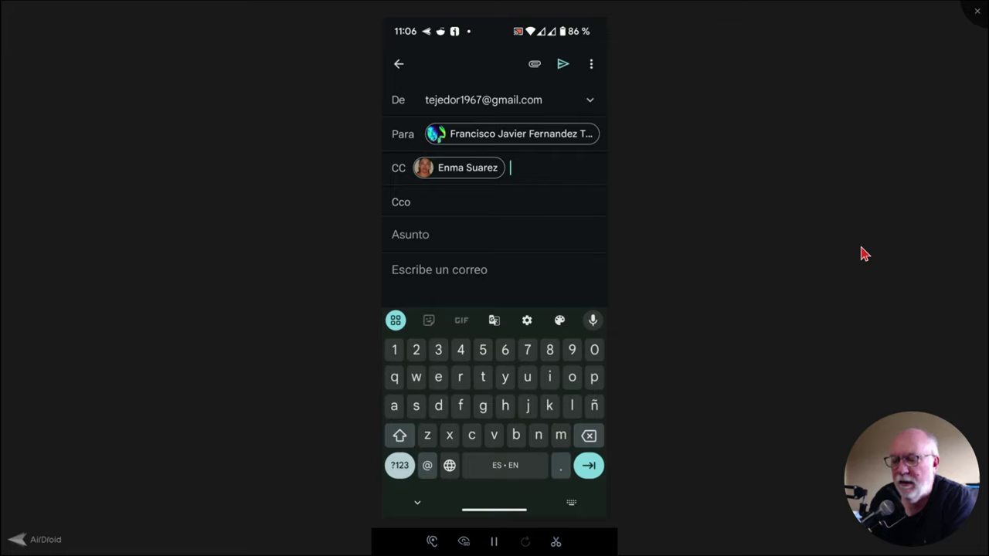
Enter the subject 'Prueba', correcting the 'Preuba' typo.
key(Tab)
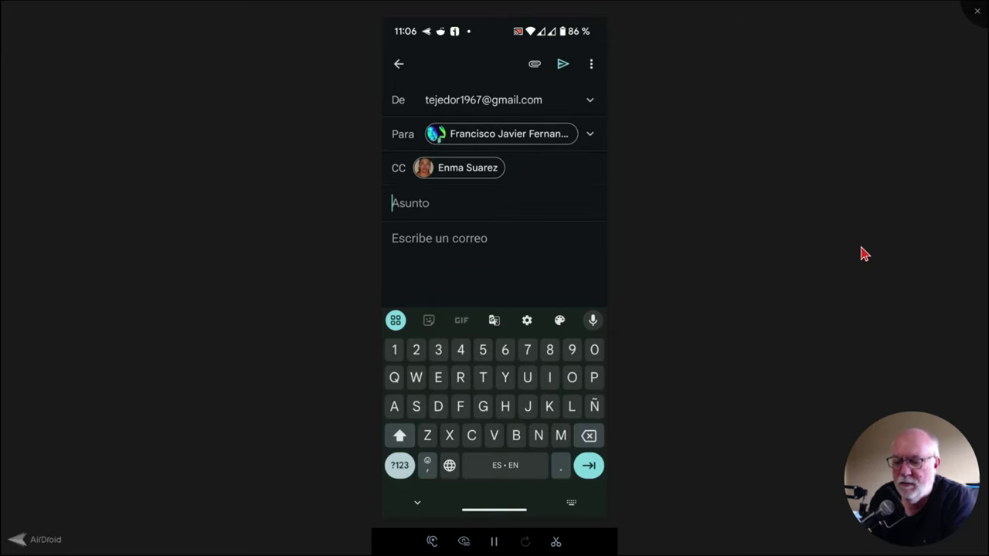
text(Preu)
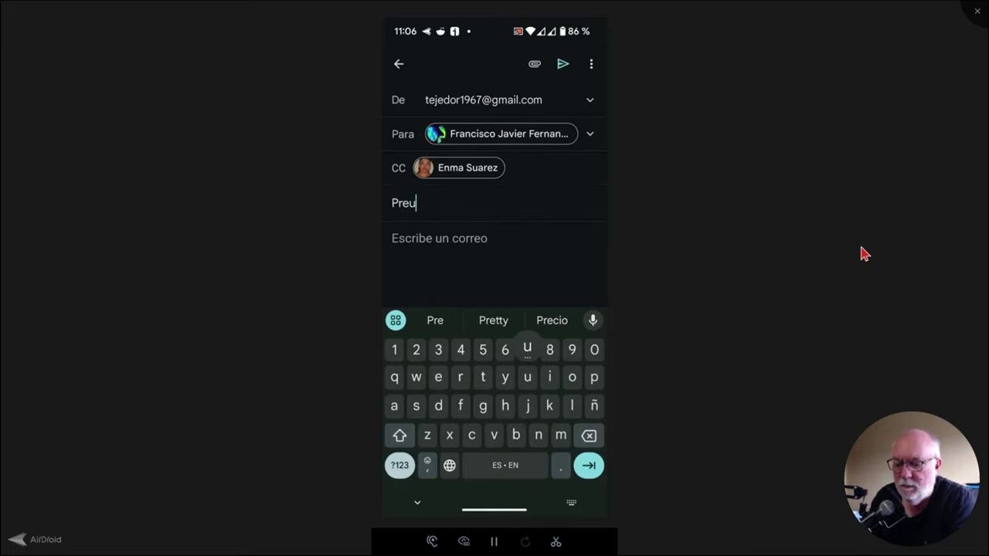
text(ba)
key(Tab)
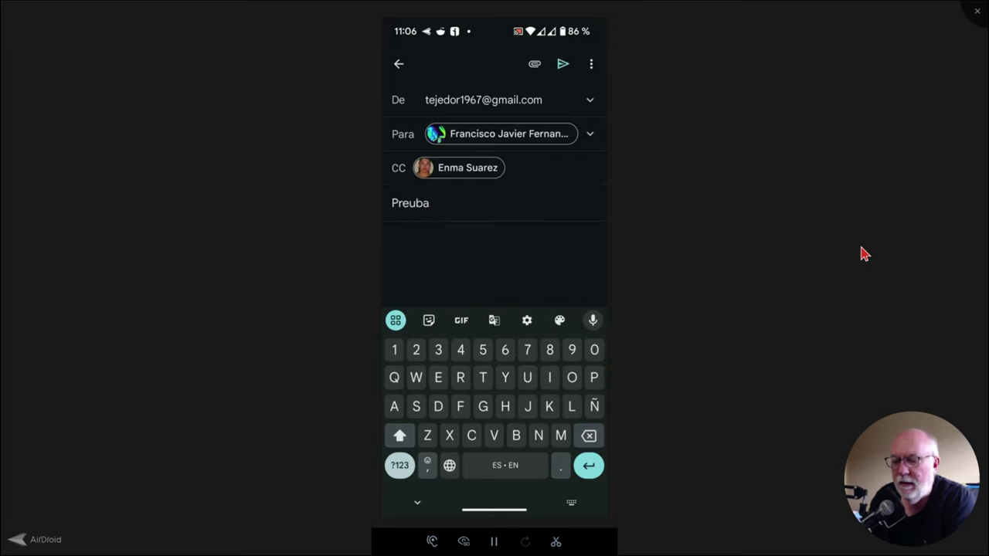
click(416, 203)
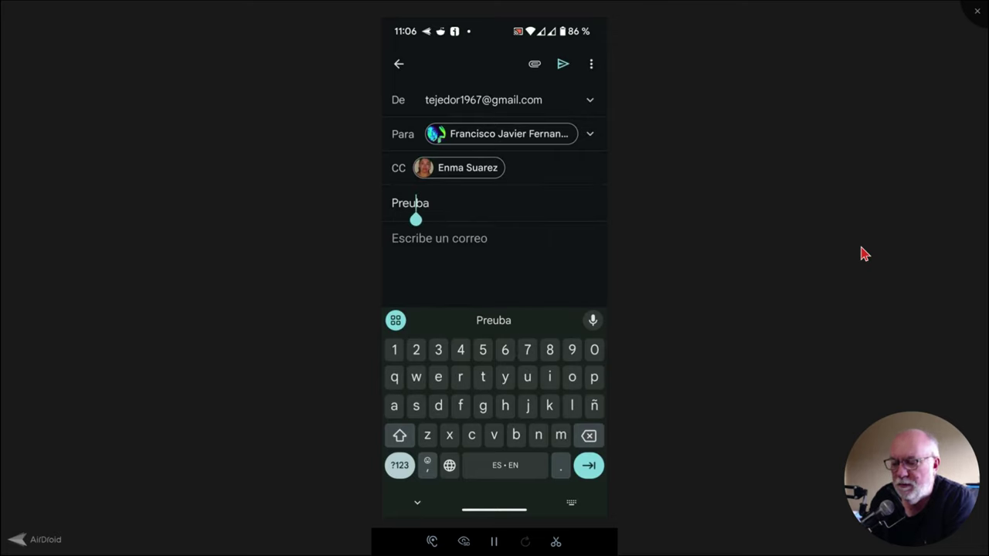
key(BackSpace)
key(BackSpace)
text(u)
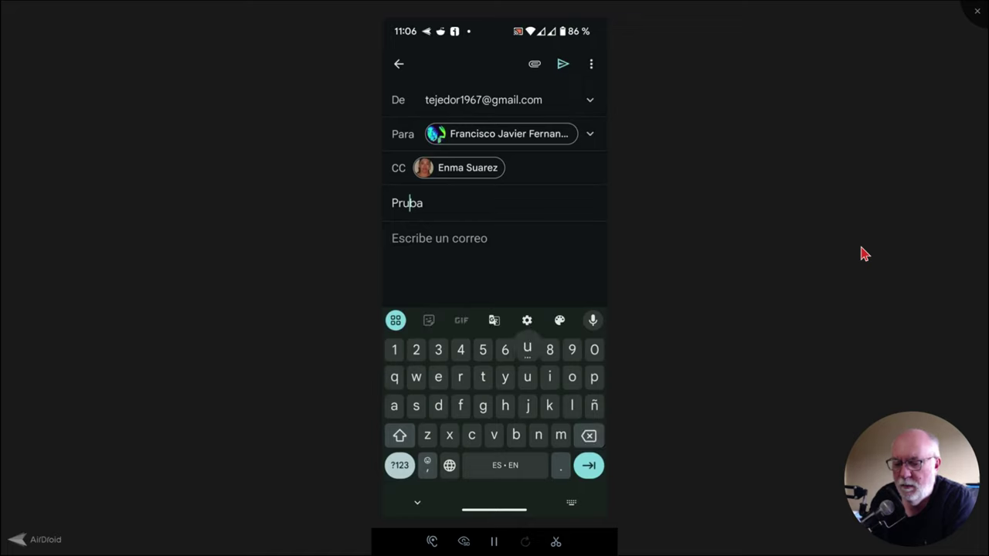
text(e)
key(Tab)
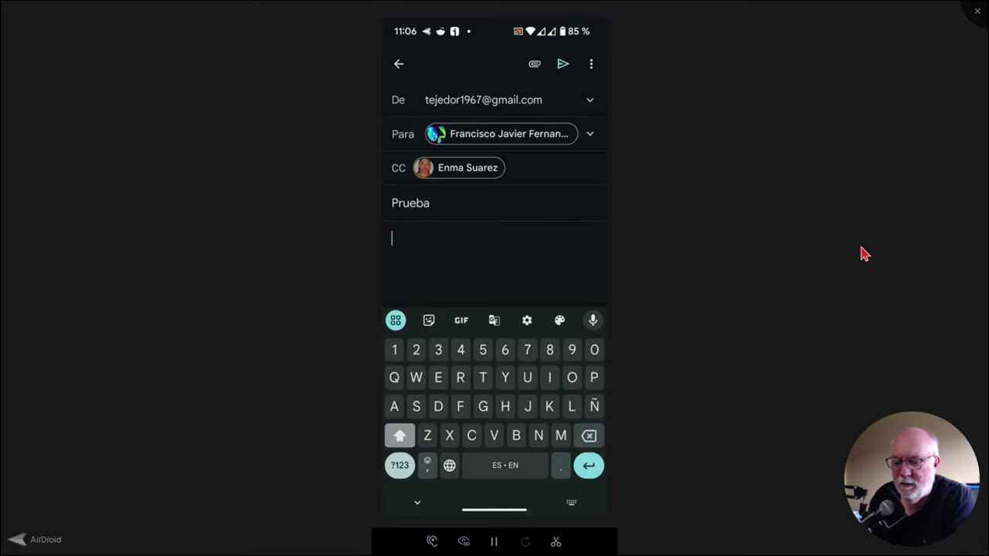
Write the body line 'Esti es una prueba.' and open the sticker collection below it.
key(shift)
text(Est)
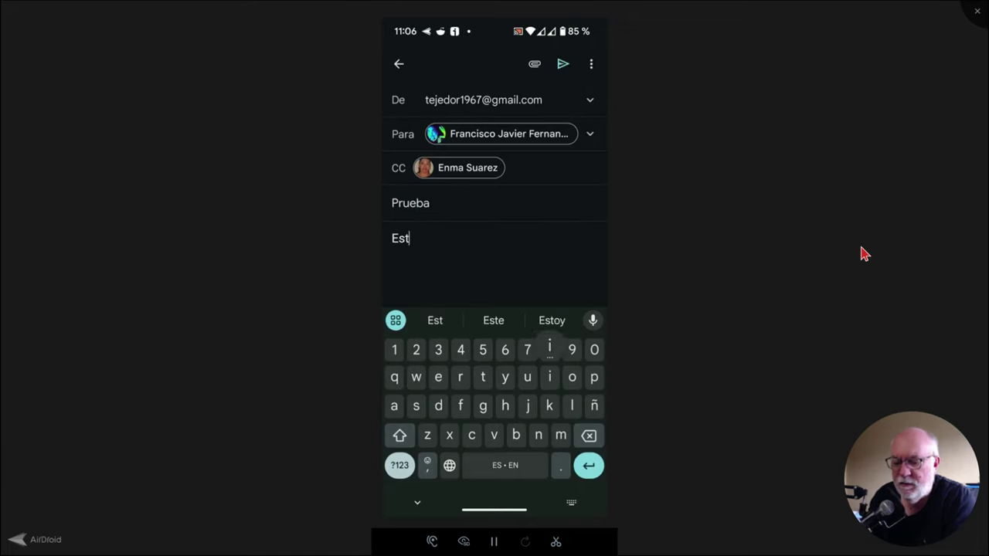
text(i es una )
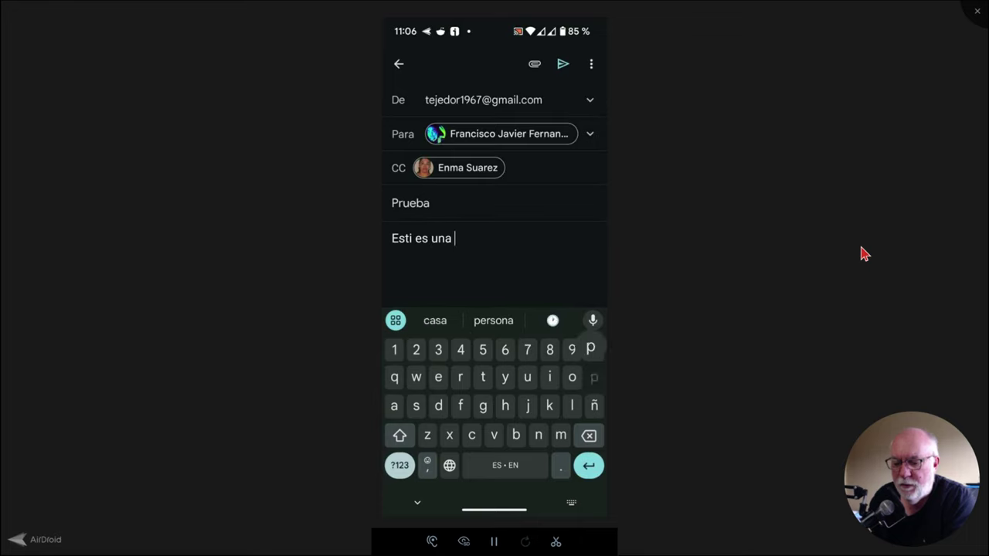
text(prueba.)
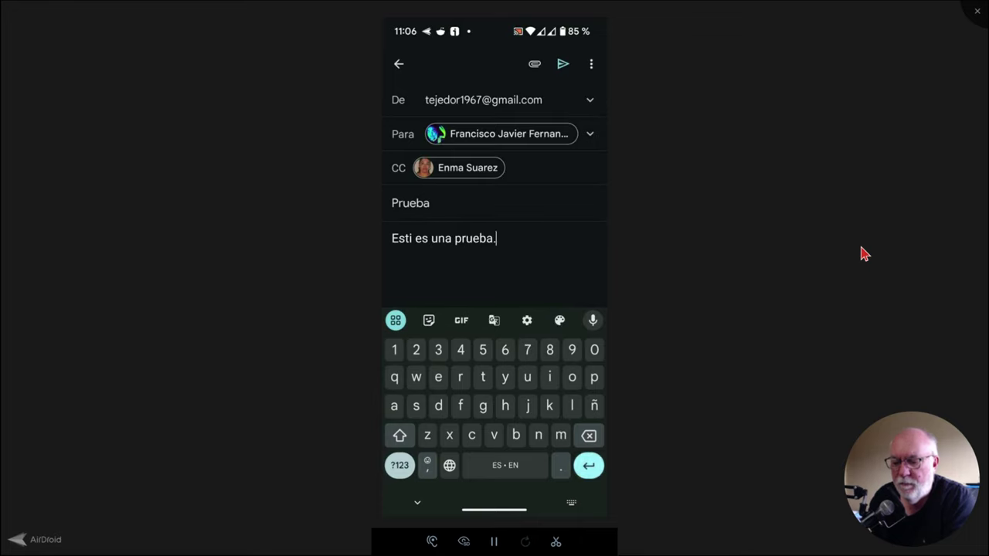
key(Return)
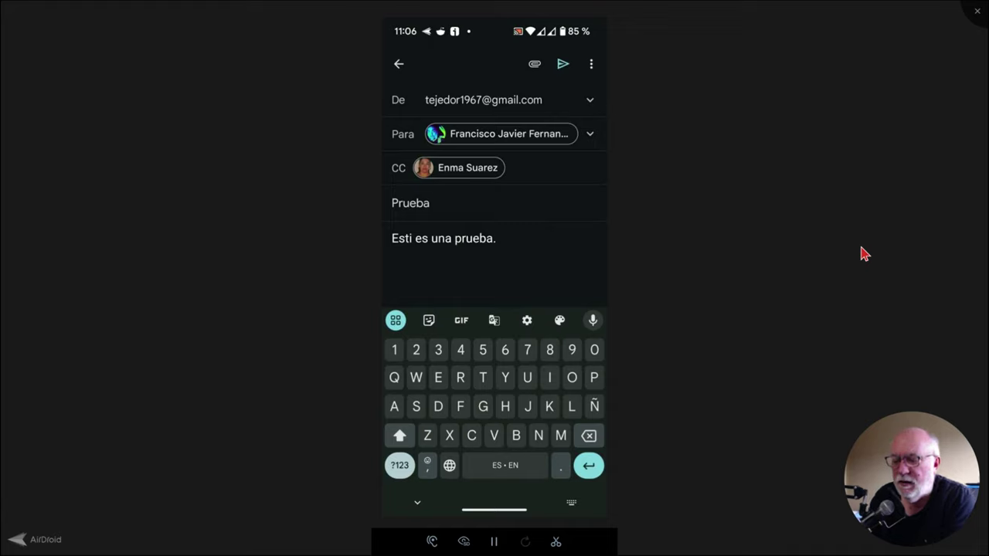
click(429, 320)
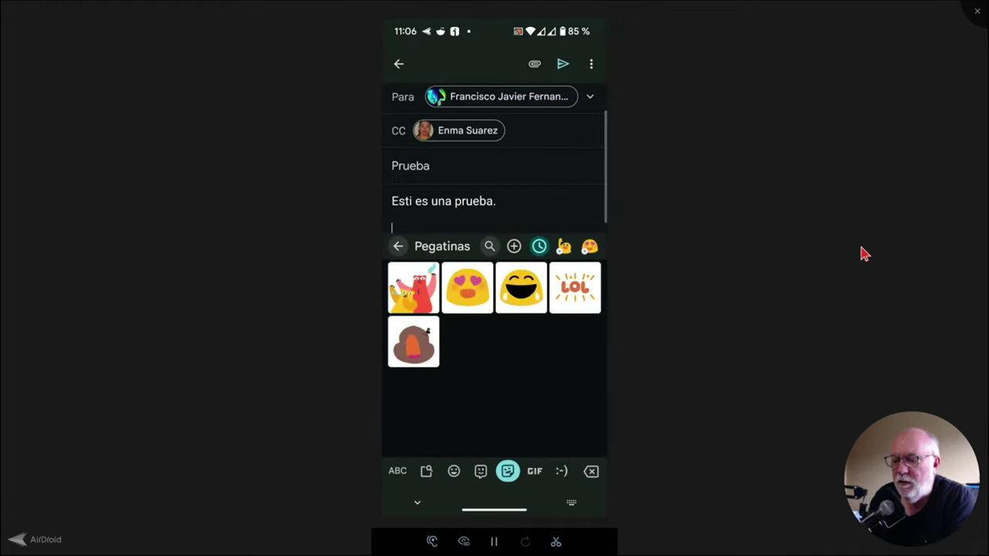
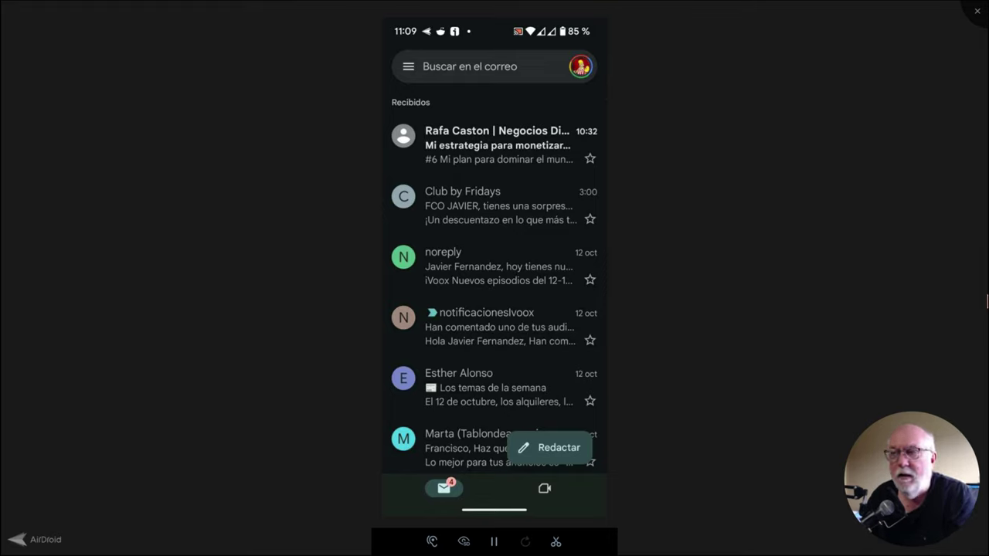
Leave the full-screen AirDroid phone mirror and switch to the browser's Gmail 'Recibidos' inbox.
click(580, 67)
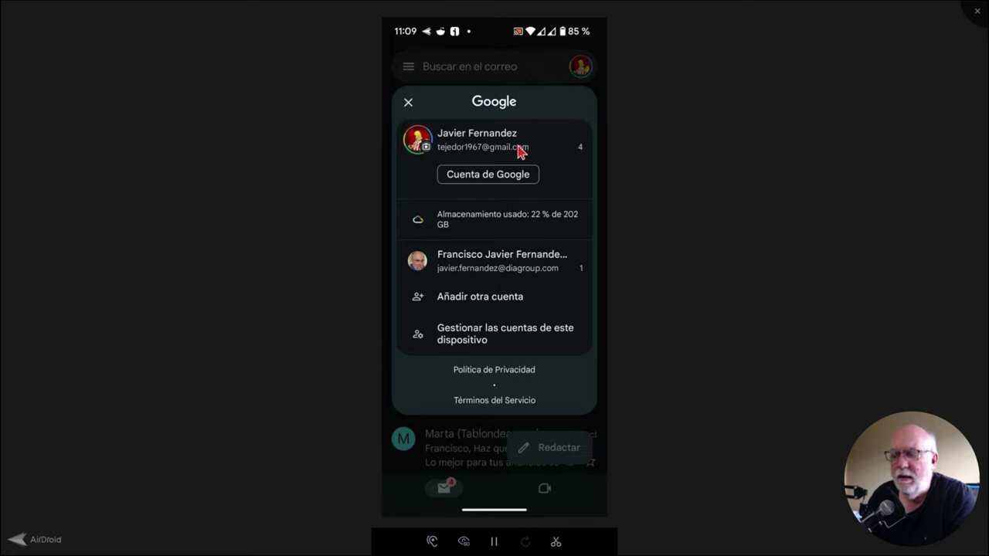
click(518, 150)
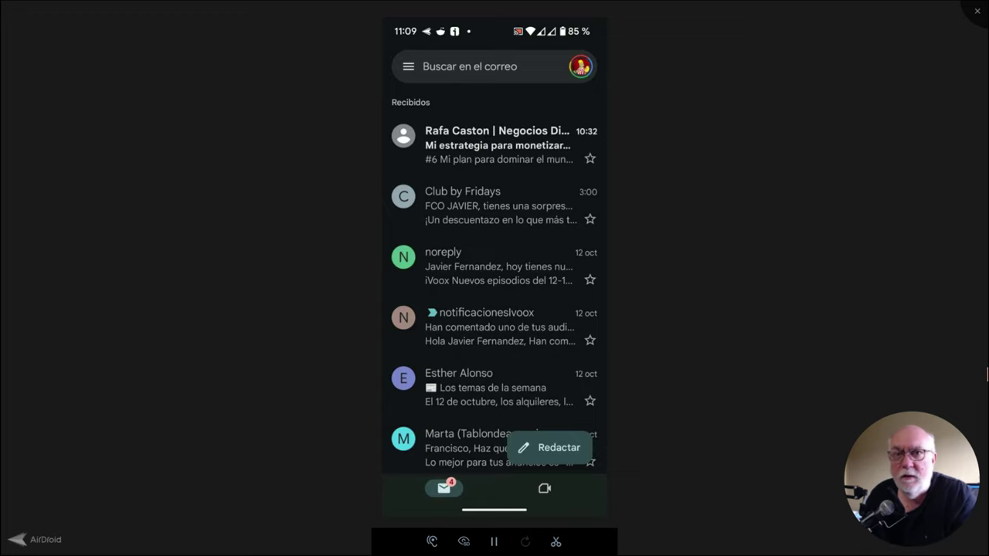
click(978, 13)
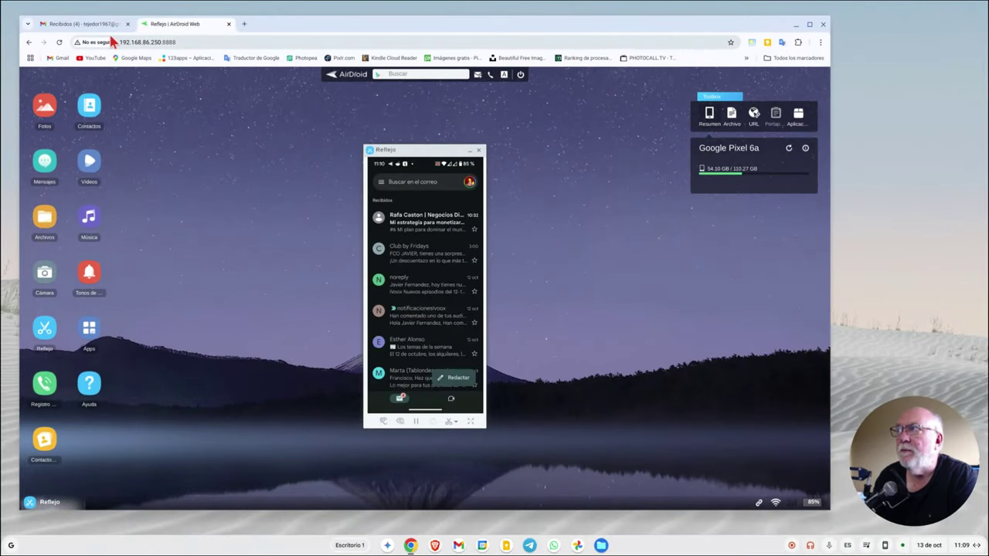
click(88, 24)
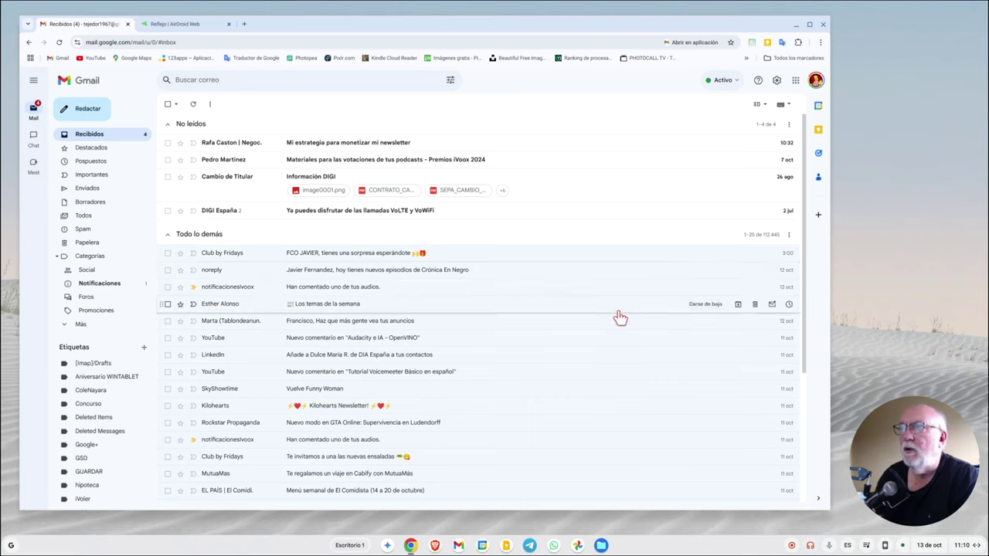
mouse_move(469, 252)
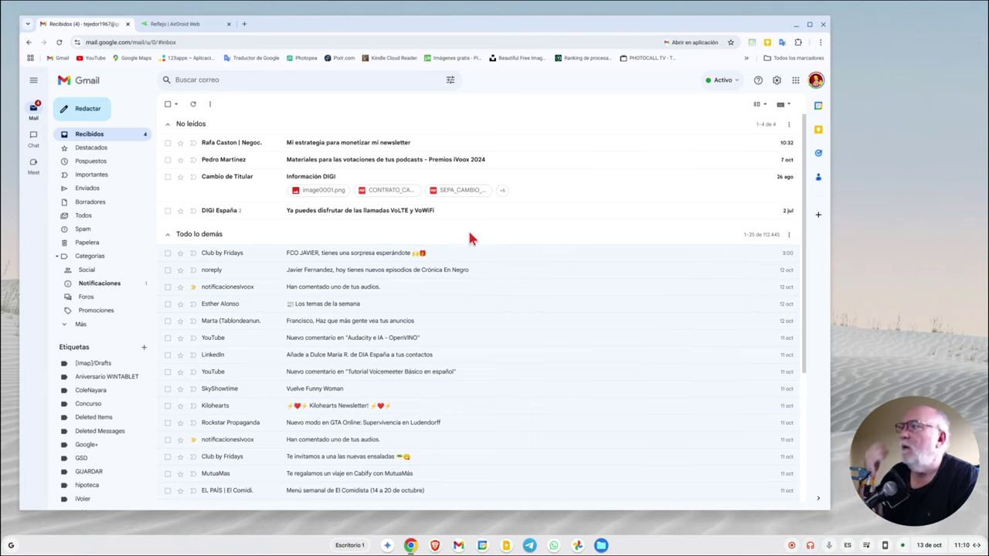
Compose a new email to the chosen contact, subject 'Pruebas', body 'Esto es una prueba de correo.'.
click(90, 112)
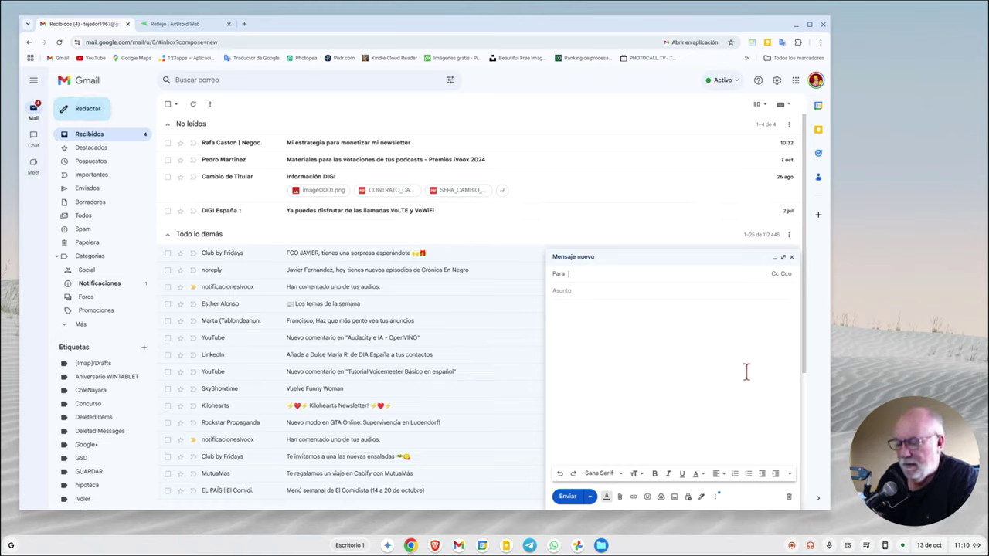
text(javi)
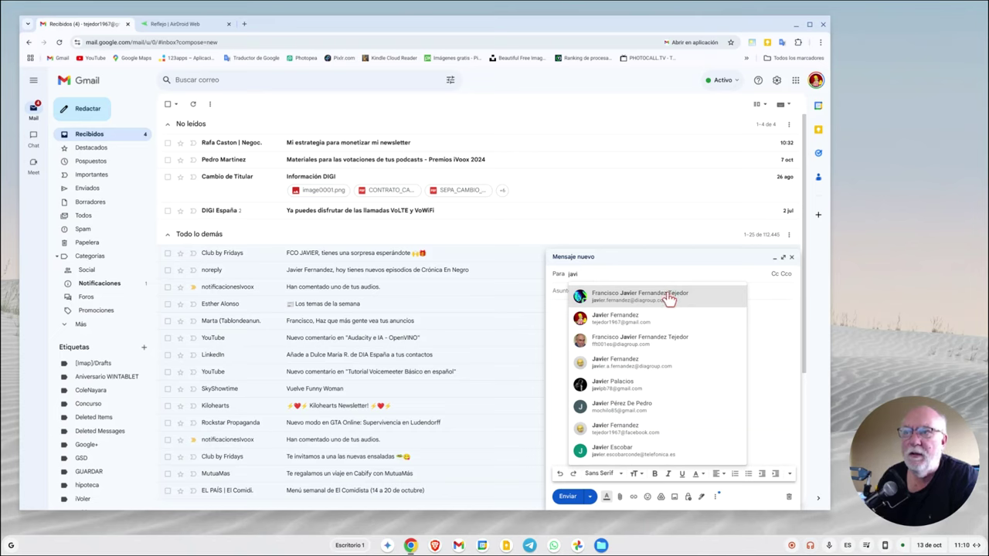
mouse_move(657, 297)
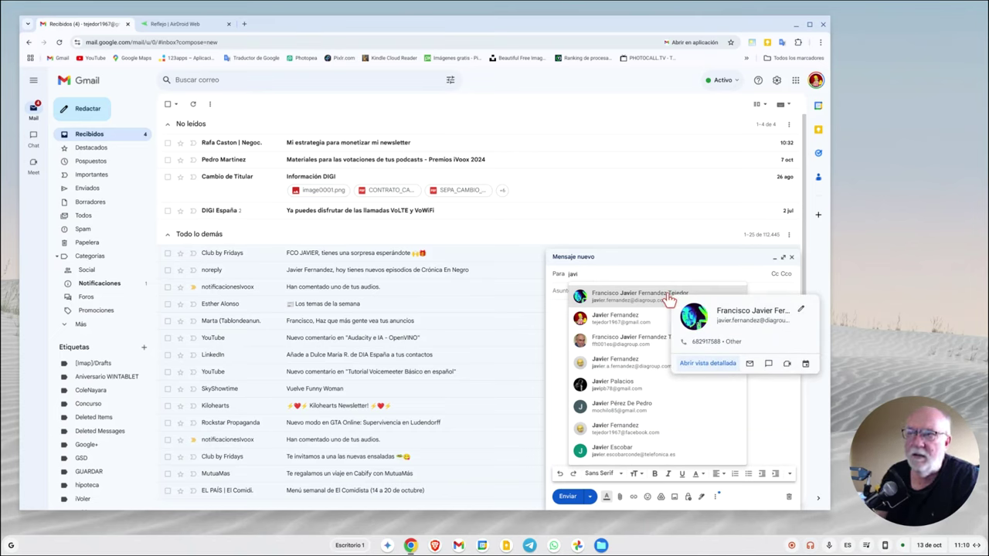
click(667, 300)
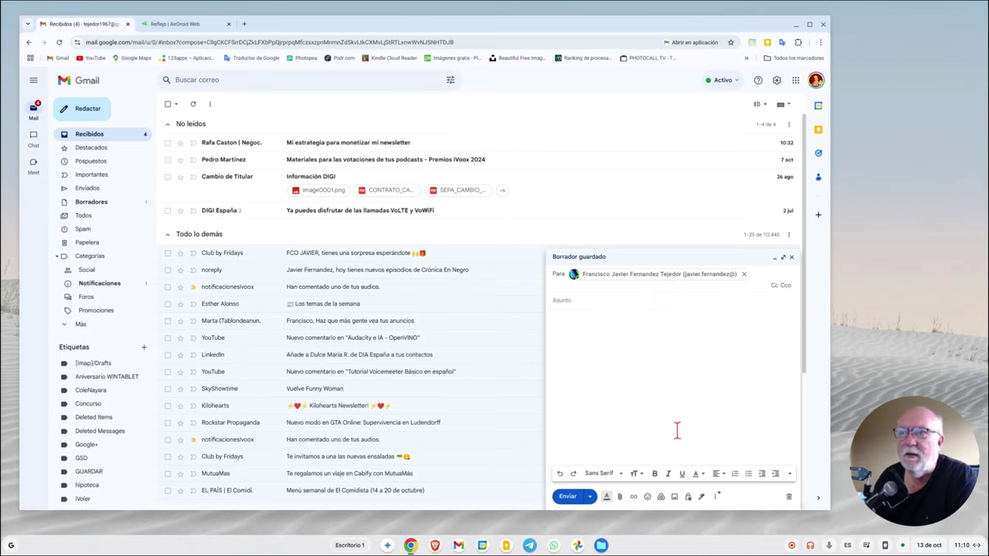
click(775, 285)
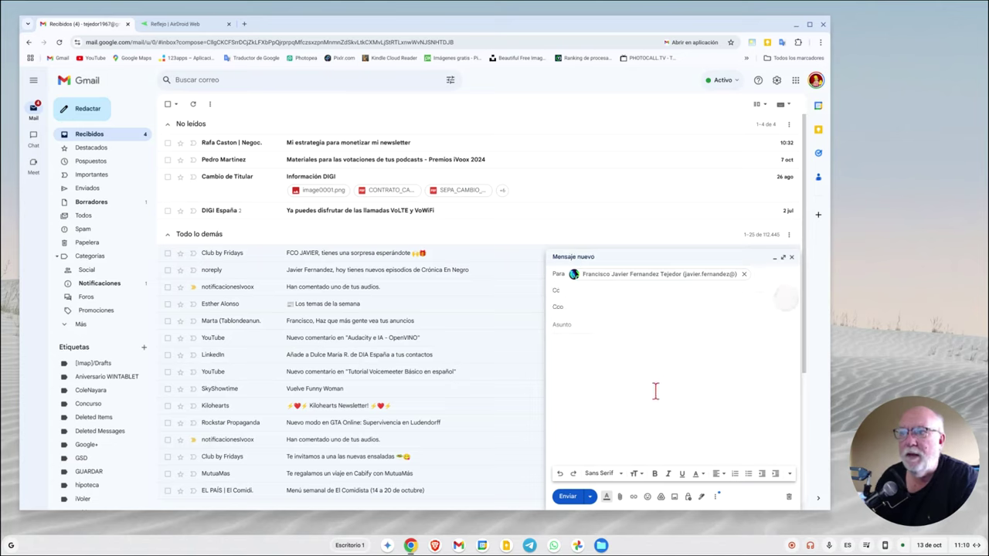
click(578, 325)
text(Pruebas)
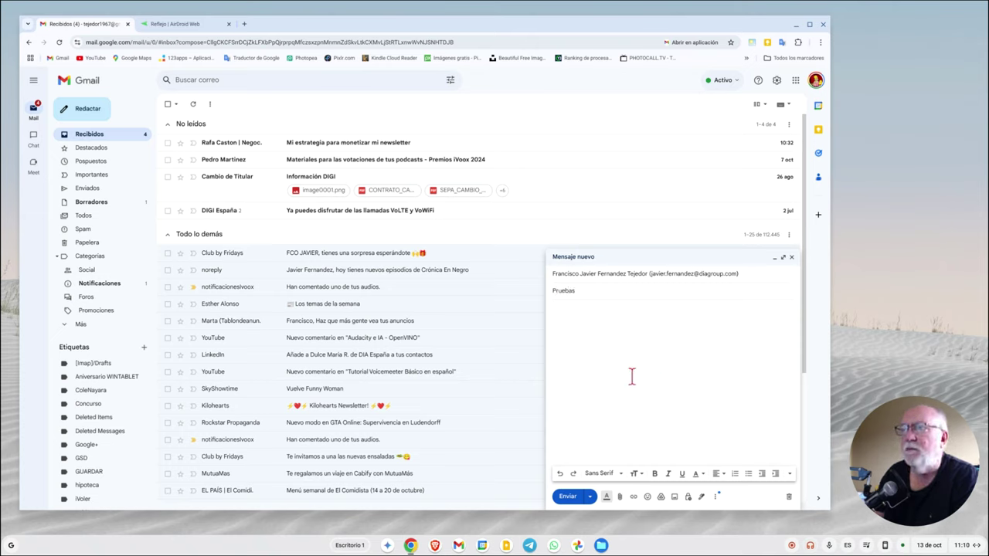
click(611, 331)
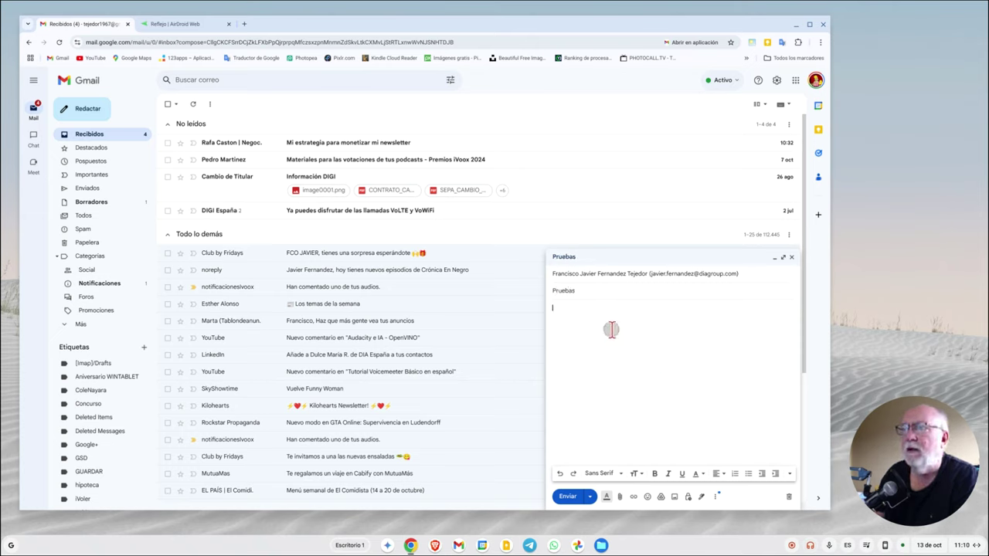
text(Esto es una prueba de correo.)
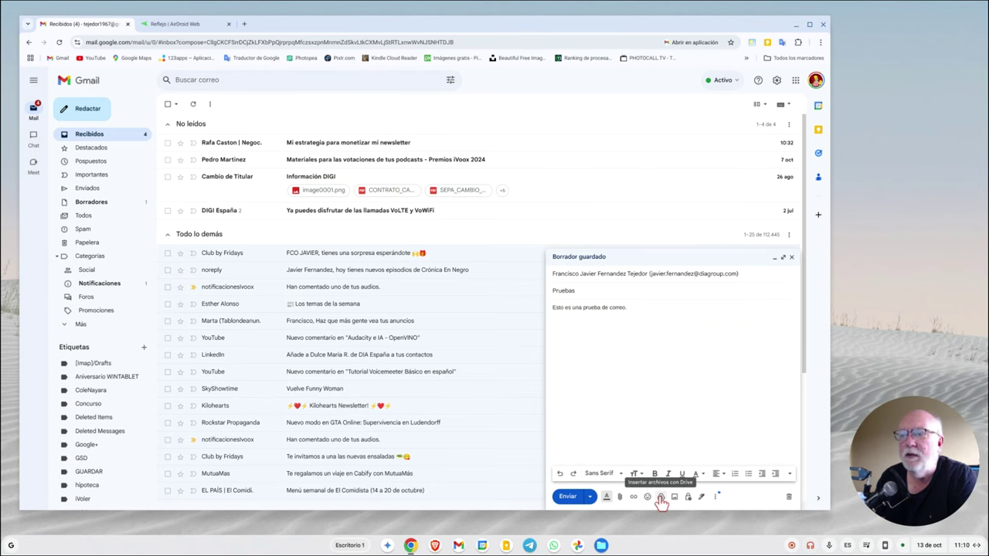
Insert the Drive file 'MacBook Air vs Laptop 7.md' into the draft as a link.
click(661, 497)
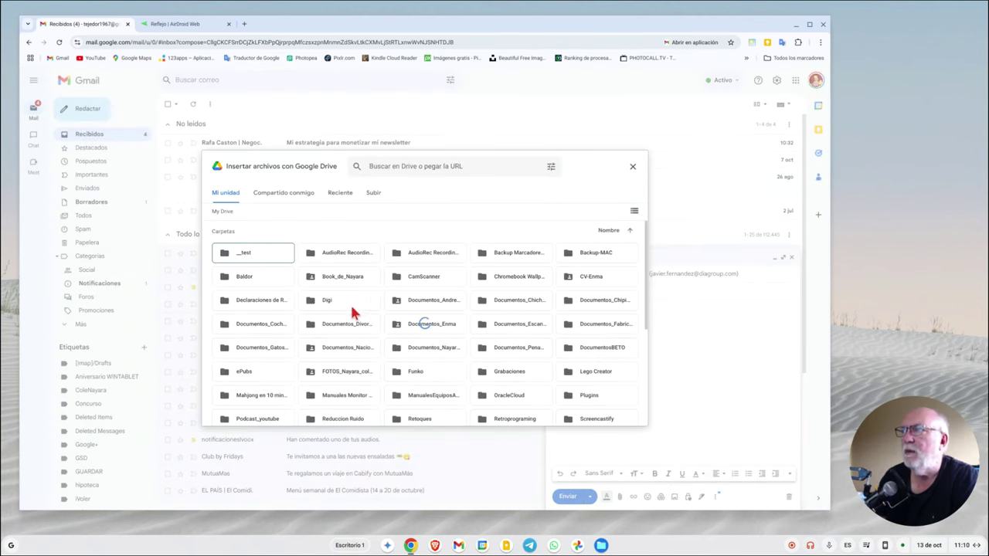
scroll(322, 274, down, 3)
scroll(322, 275, down, 3)
scroll(324, 278, down, 2)
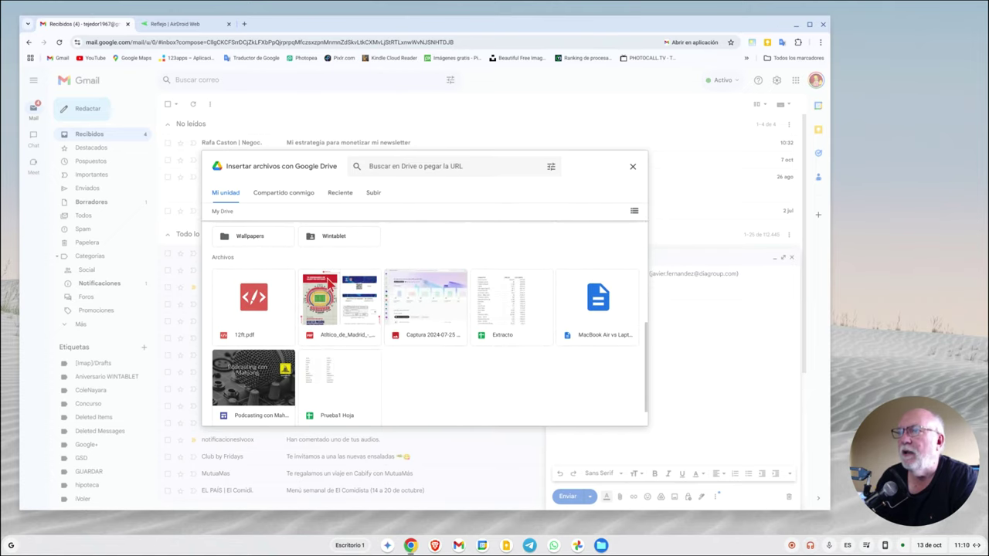
click(598, 307)
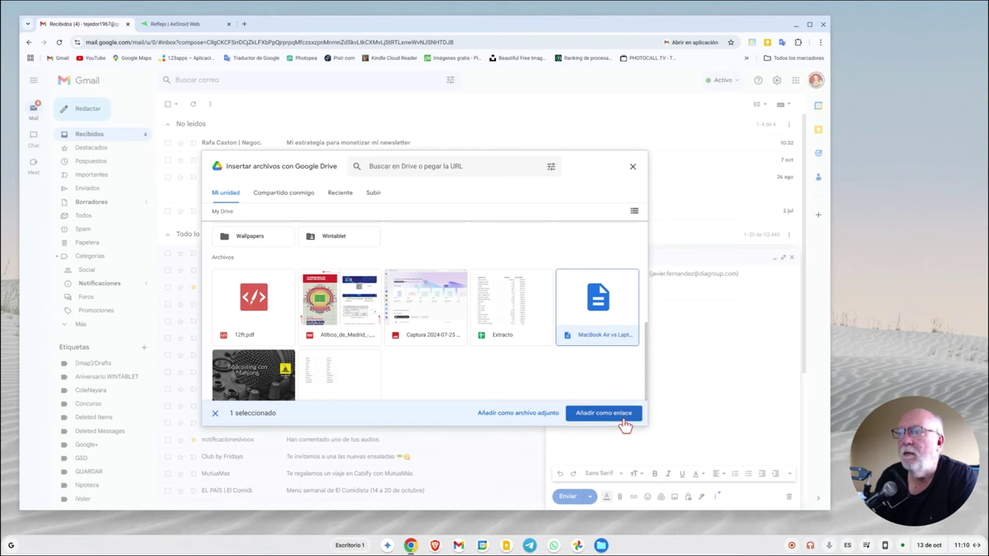
click(626, 426)
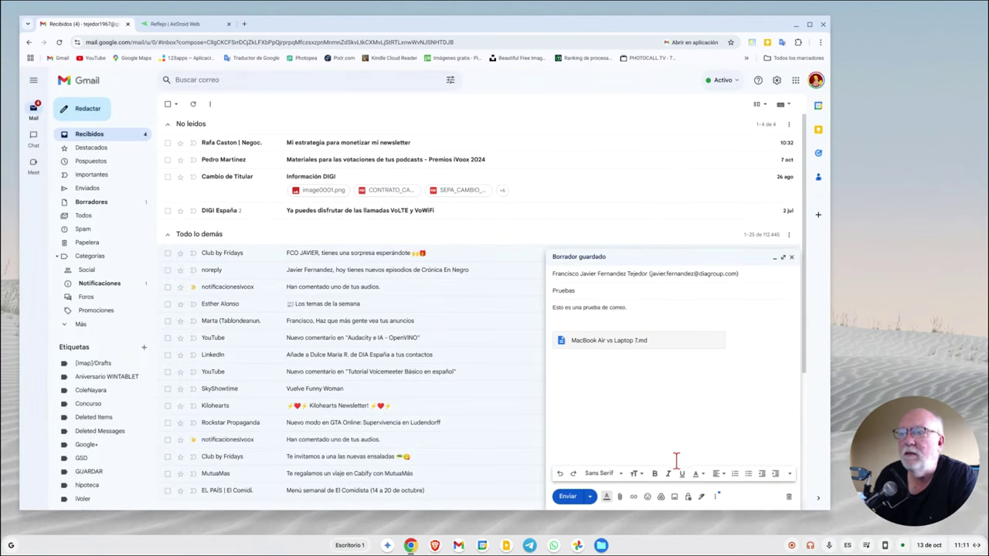
Add an 'Esta foto:' line followed by the inserted Oct 1 photo.
click(578, 322)
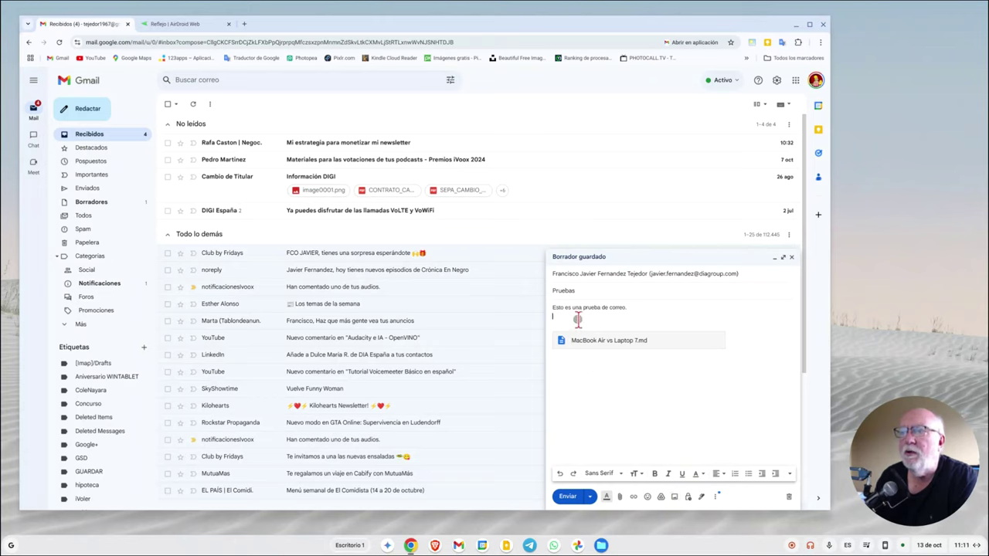
key(Return)
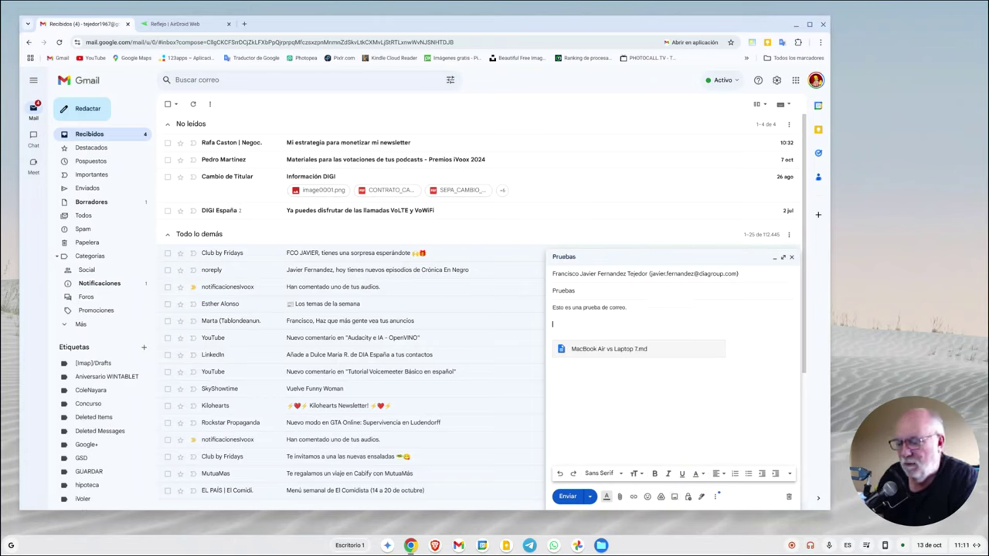
text(Esta )
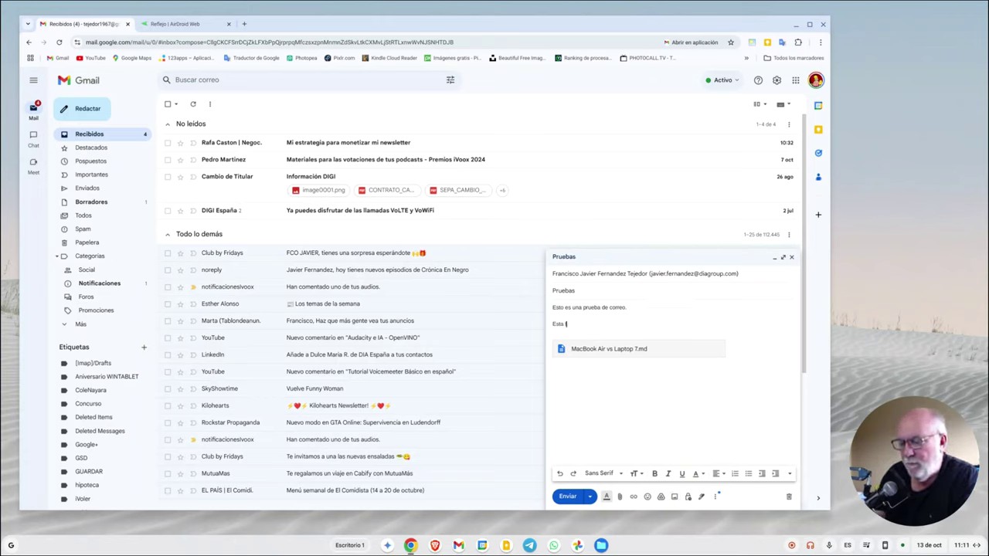
text(foto:)
key(Return)
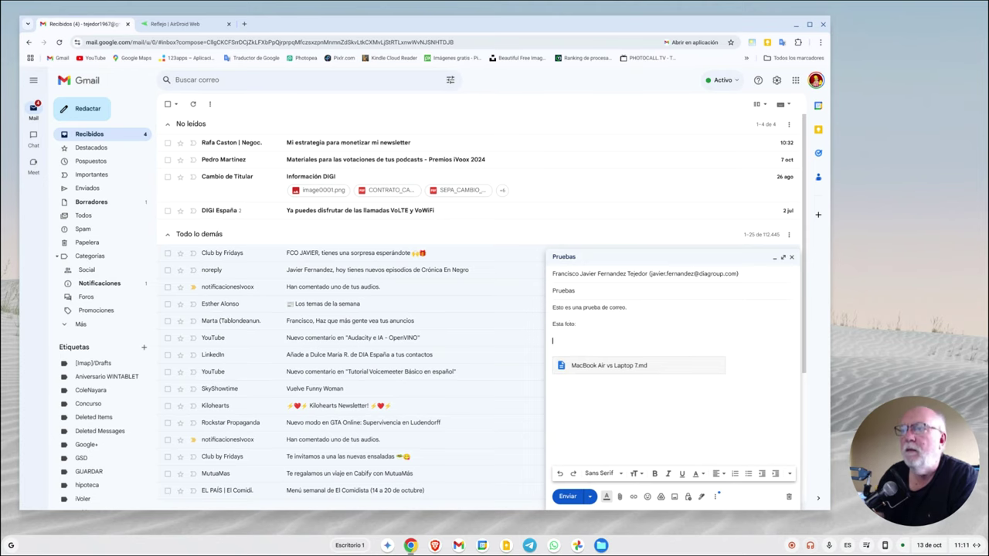
click(674, 496)
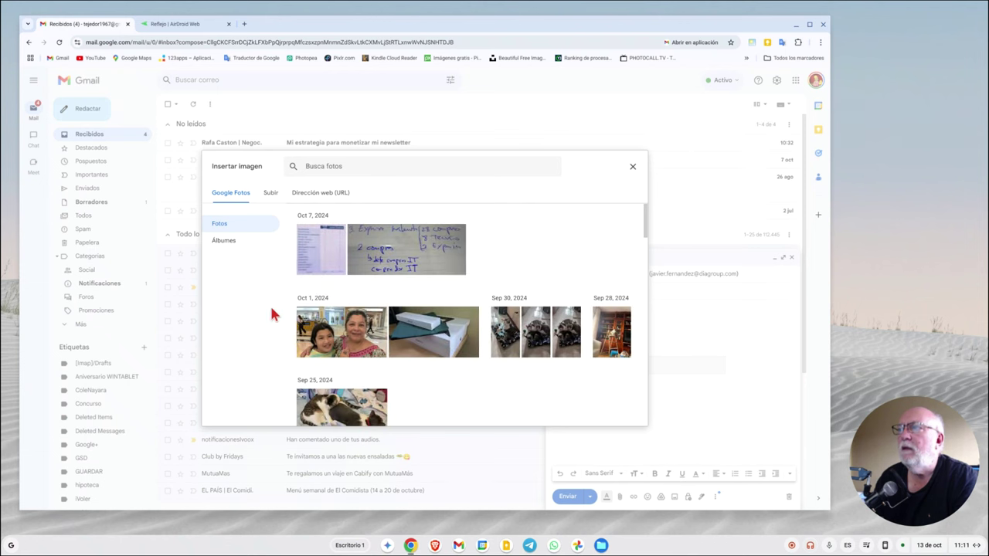
click(345, 336)
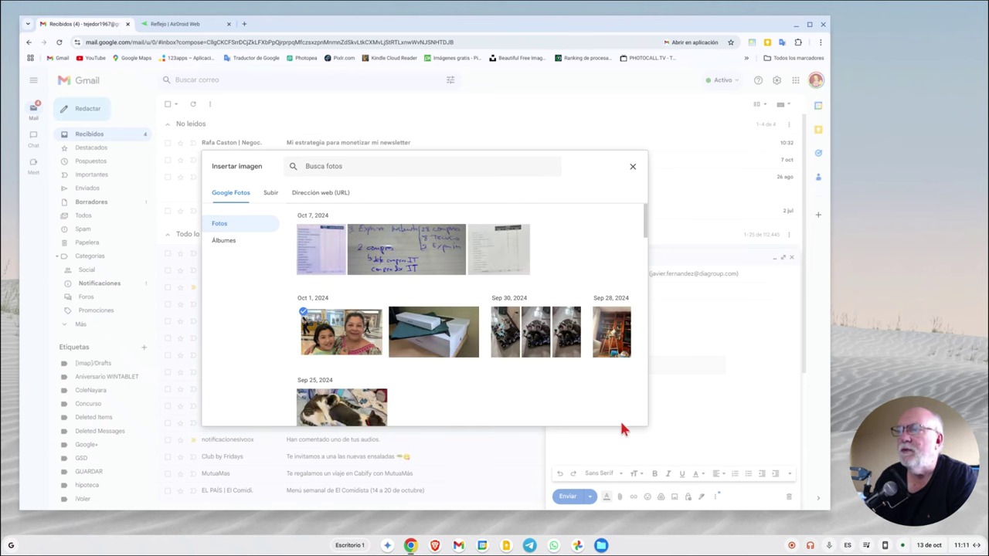
click(620, 414)
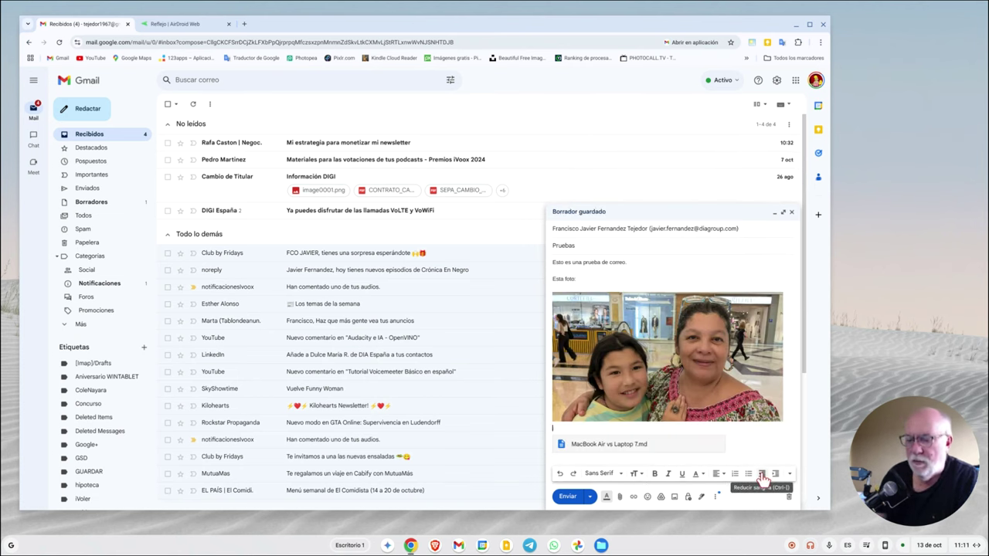
Add an 'Emoticonos varios:' line with heart emojis, remove the Drive file link, and start 'Mira el periodico:'.
key(Return)
text(E)
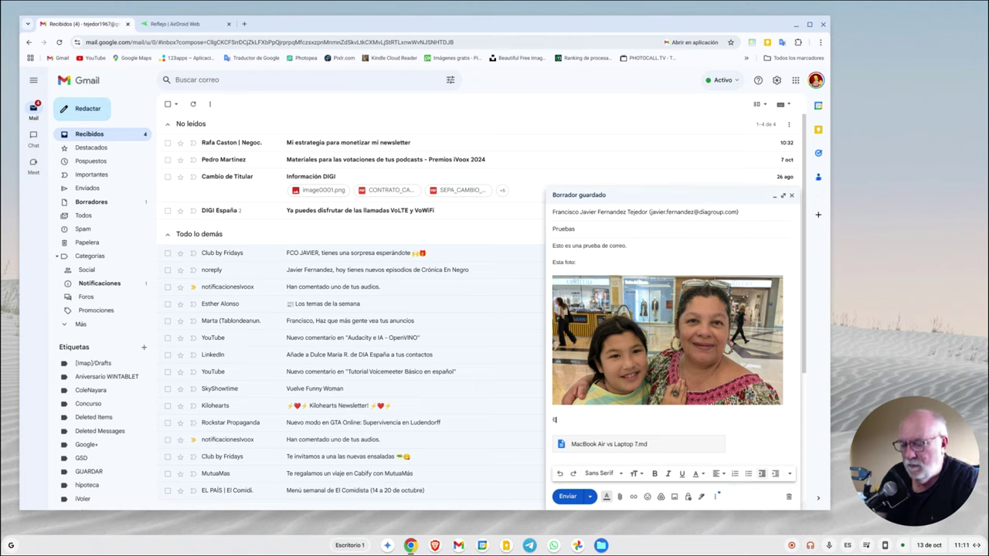
text(moticon)
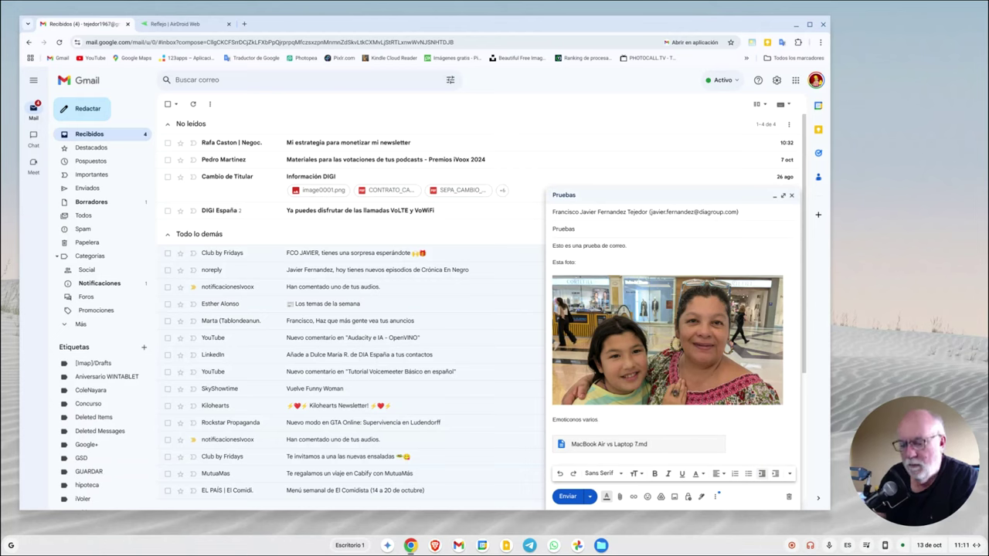
click(647, 497)
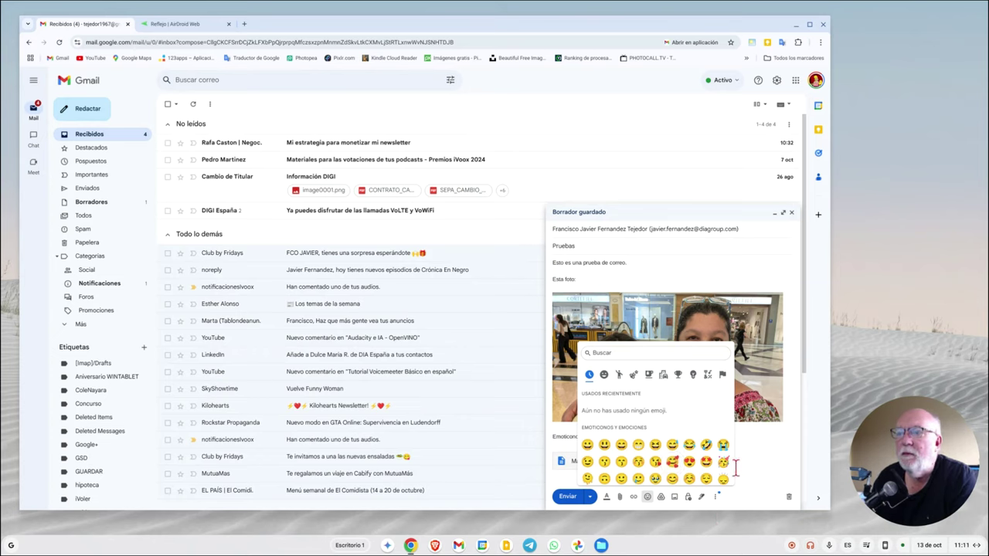
click(690, 464)
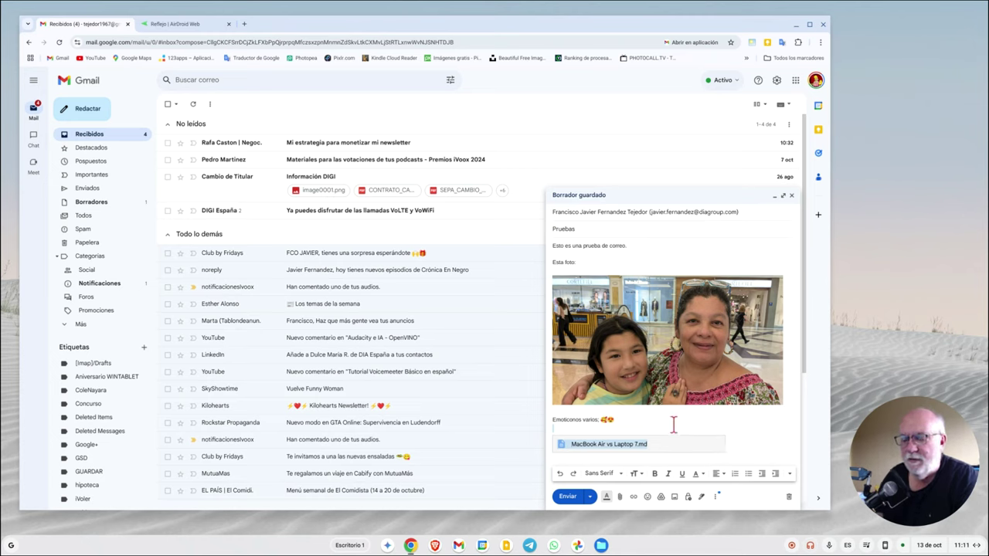
key(ctrl+z)
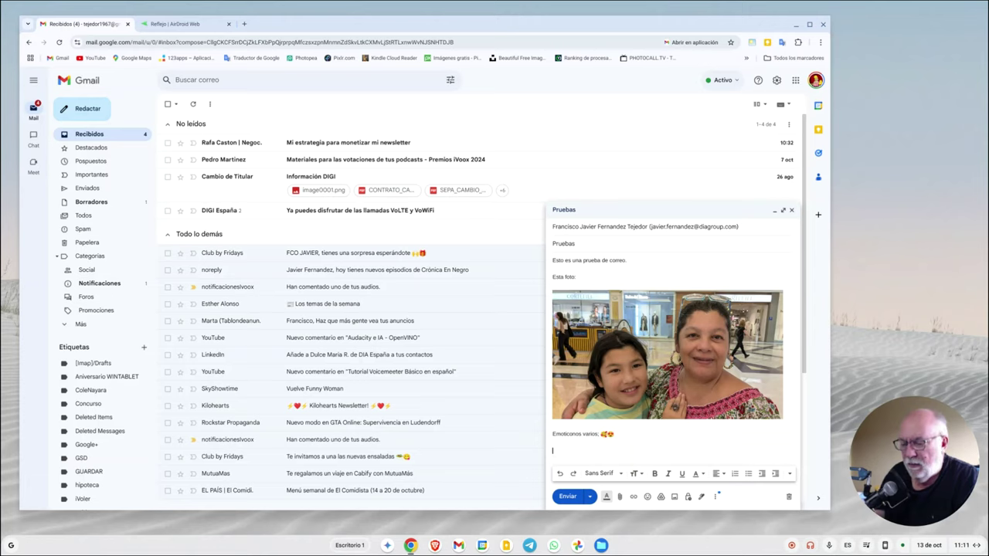
text(Mira el periodico:)
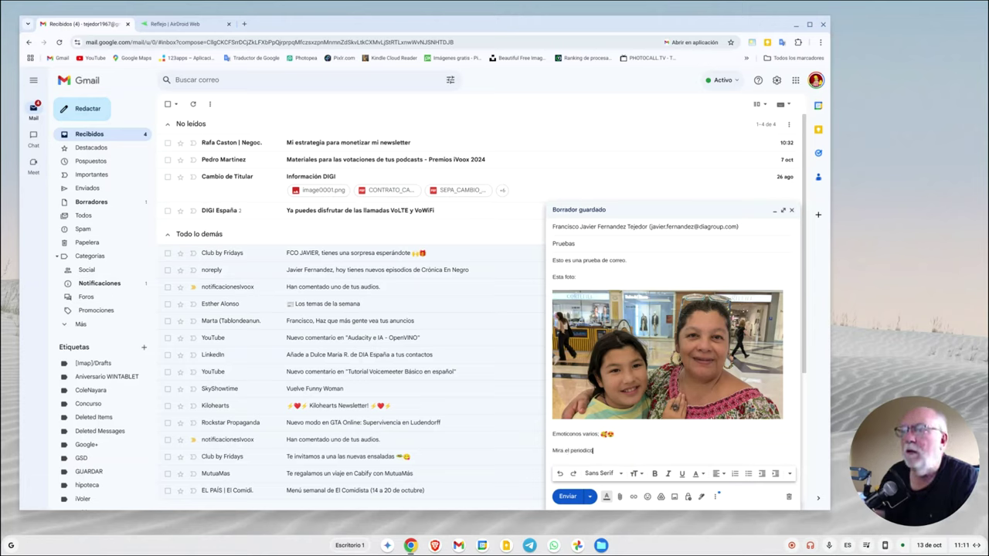
click(619, 498)
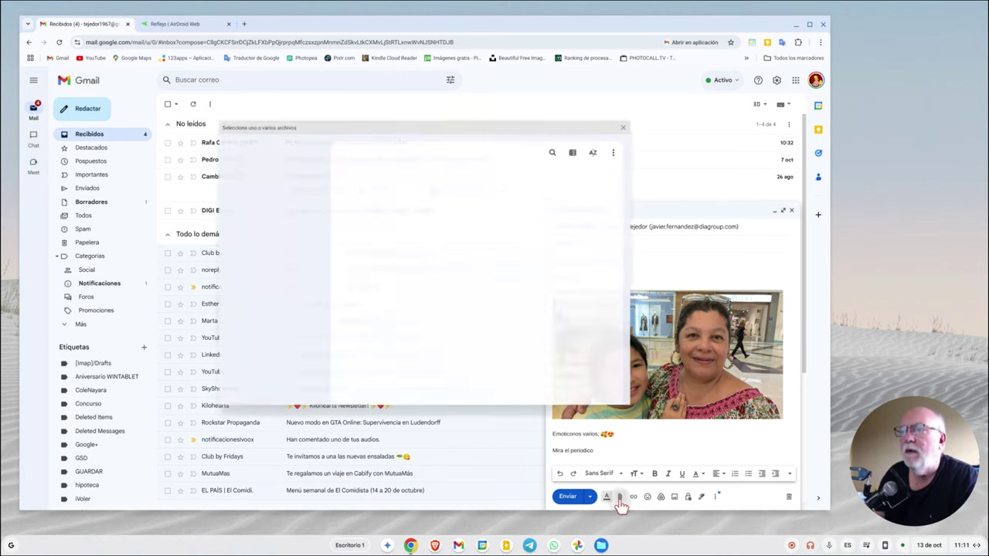
click(573, 393)
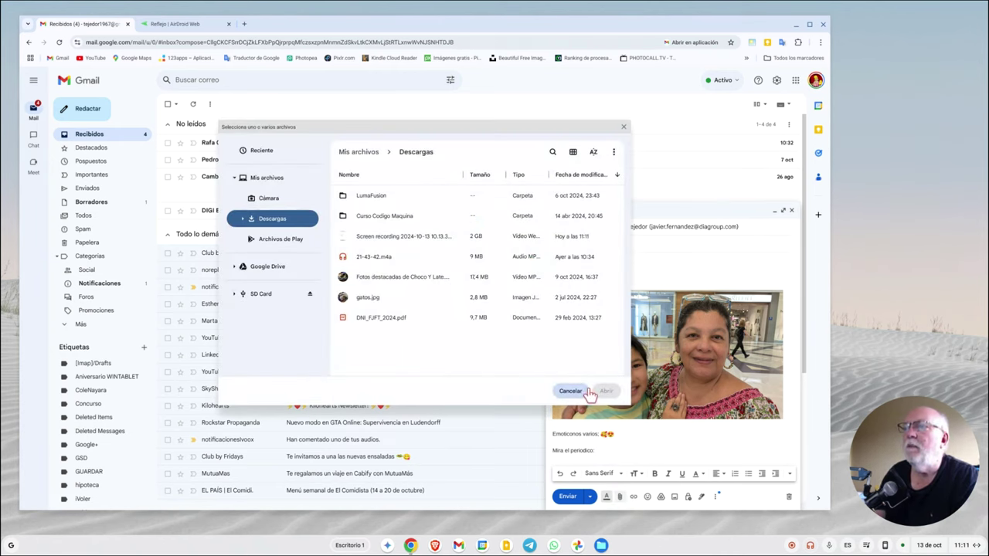
click(633, 497)
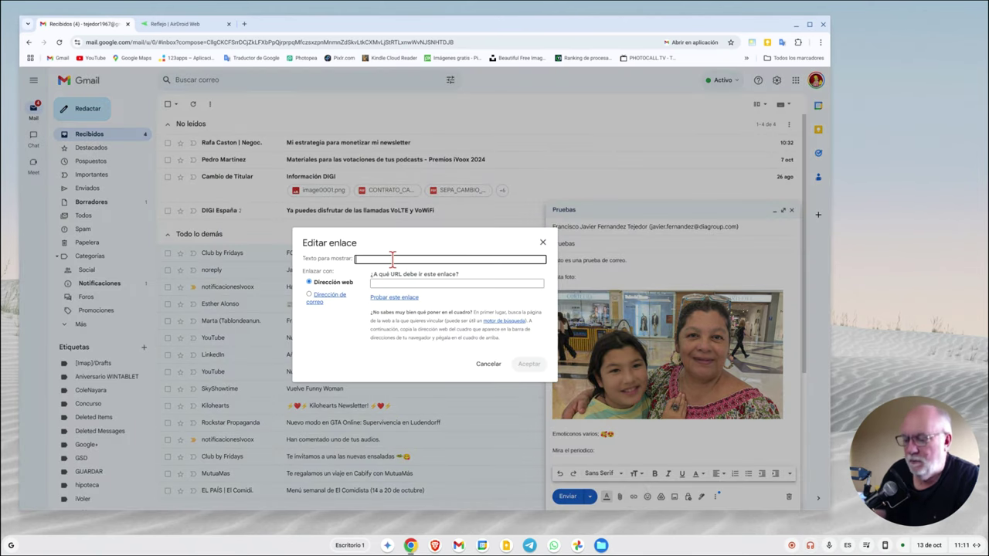
text(El)
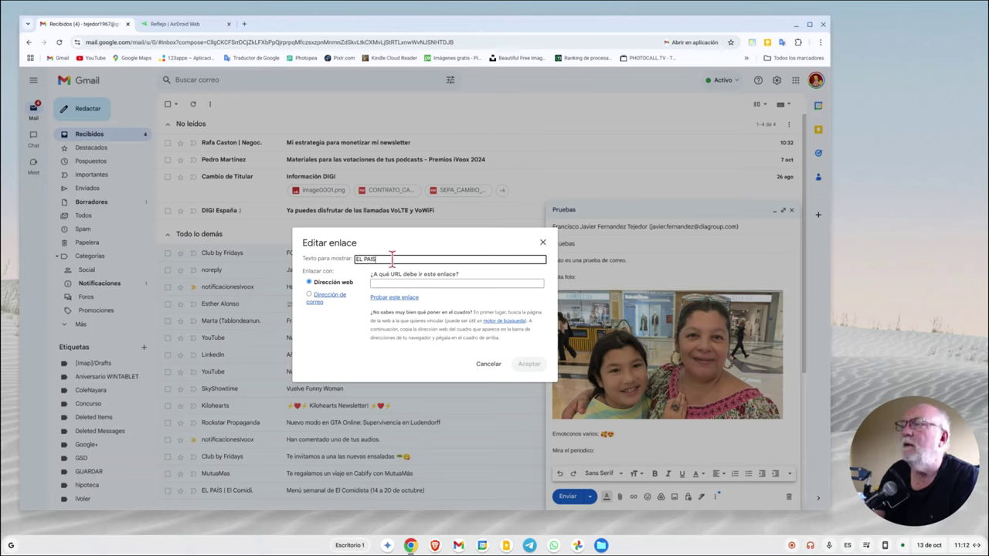
click(390, 284)
text(h)
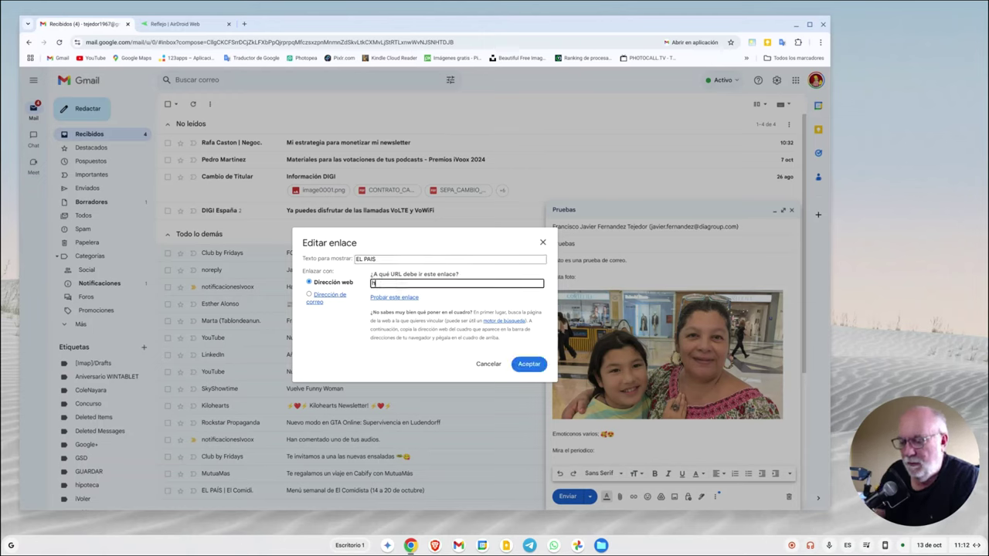
text(ttps)
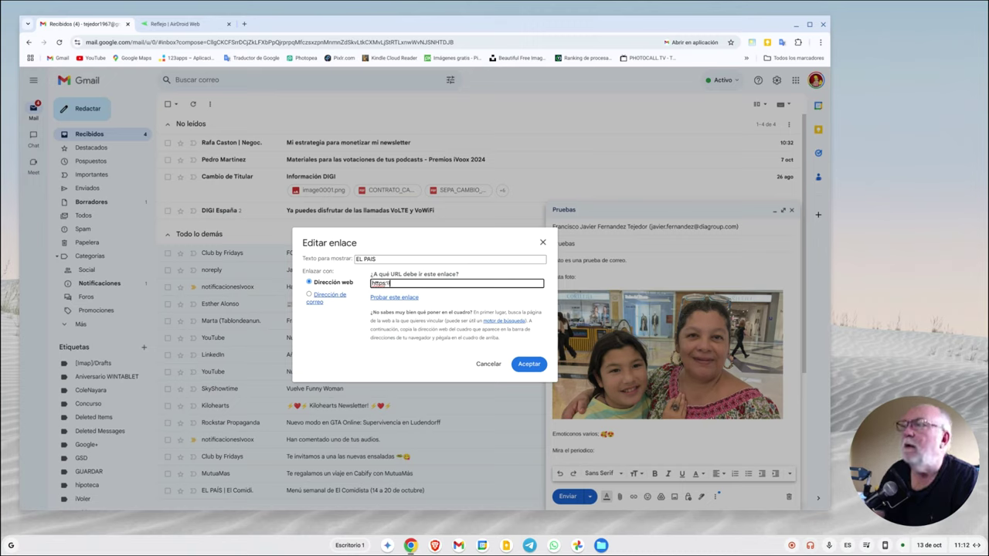
text(://www.elp)
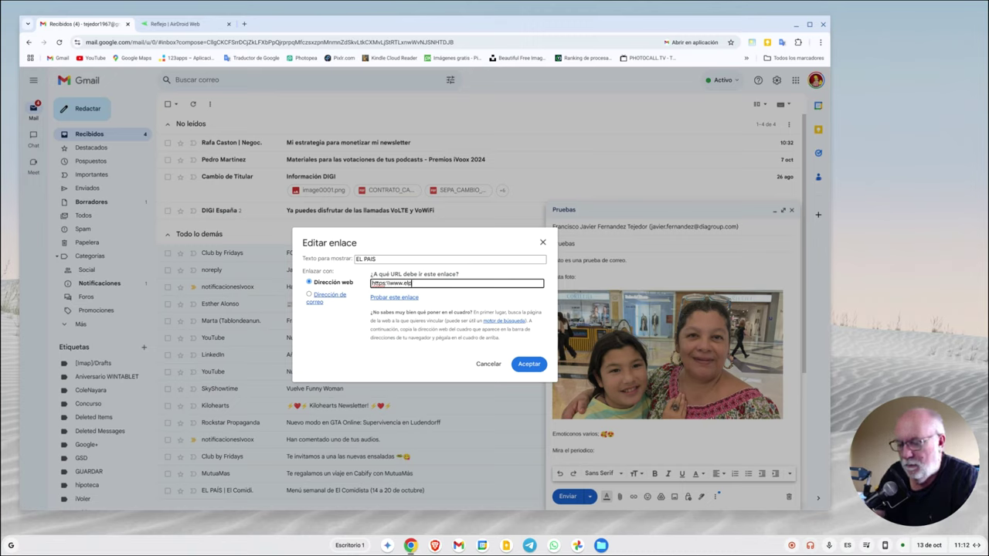
text(ais.com)
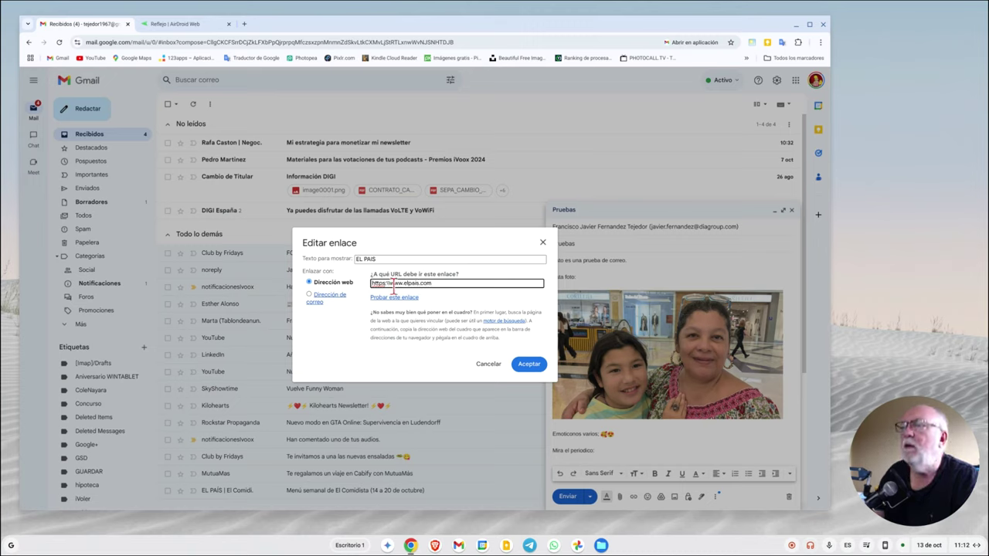
click(525, 364)
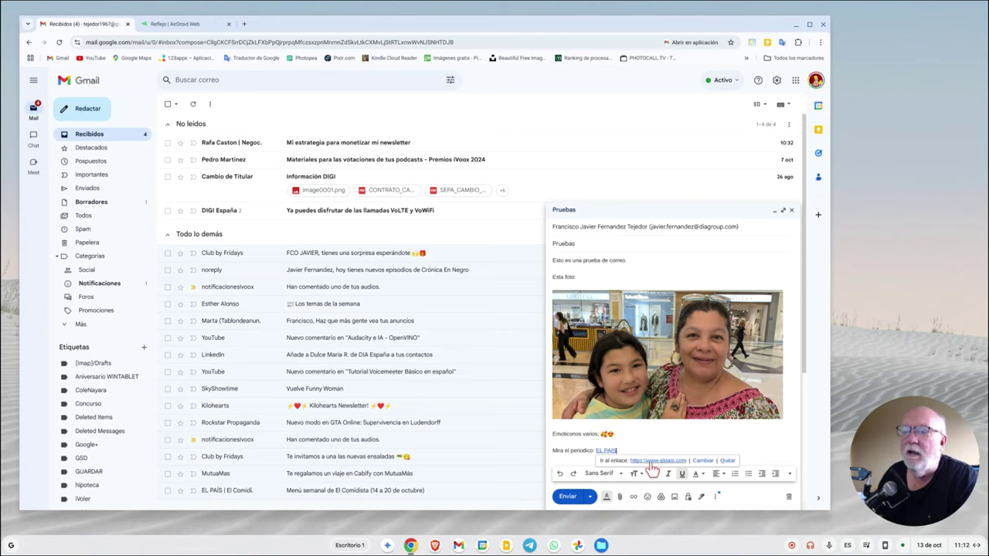
On a new line, type 'Ayer leí un artículo muy interesante en el diario EL PAIS y me gu…'.
click(738, 447)
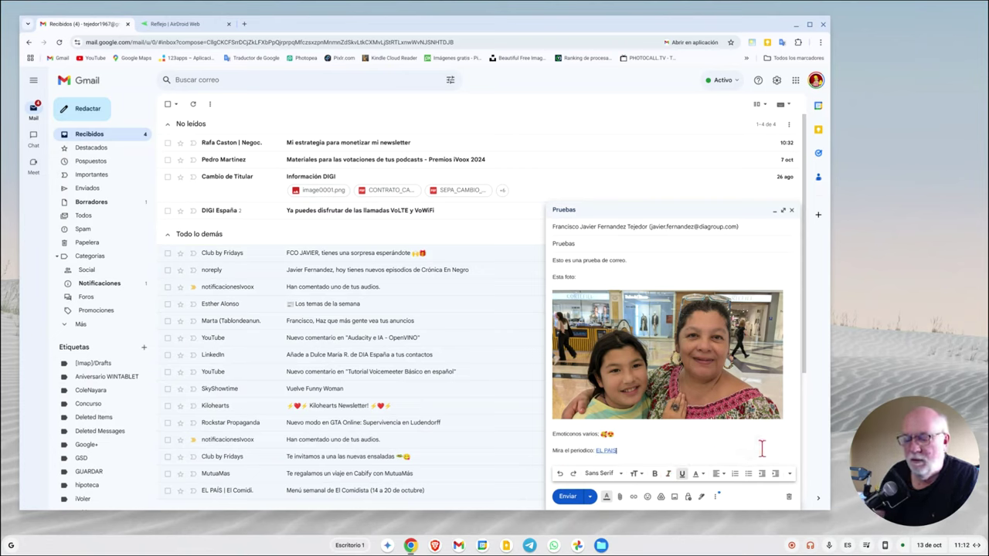
key(Return)
text(Ayer lei un articulo muy interesante en el diario EL PA)
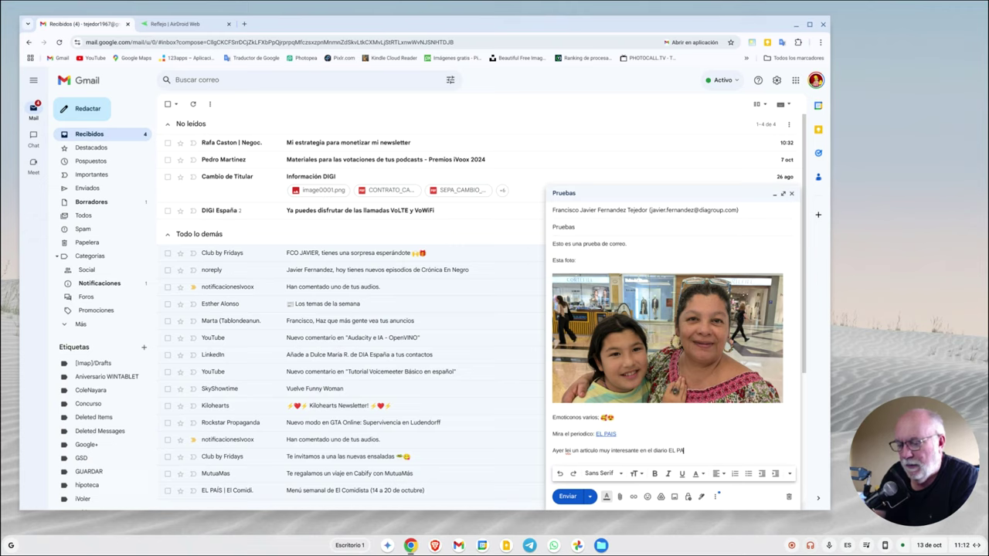
text(IS y me gu)
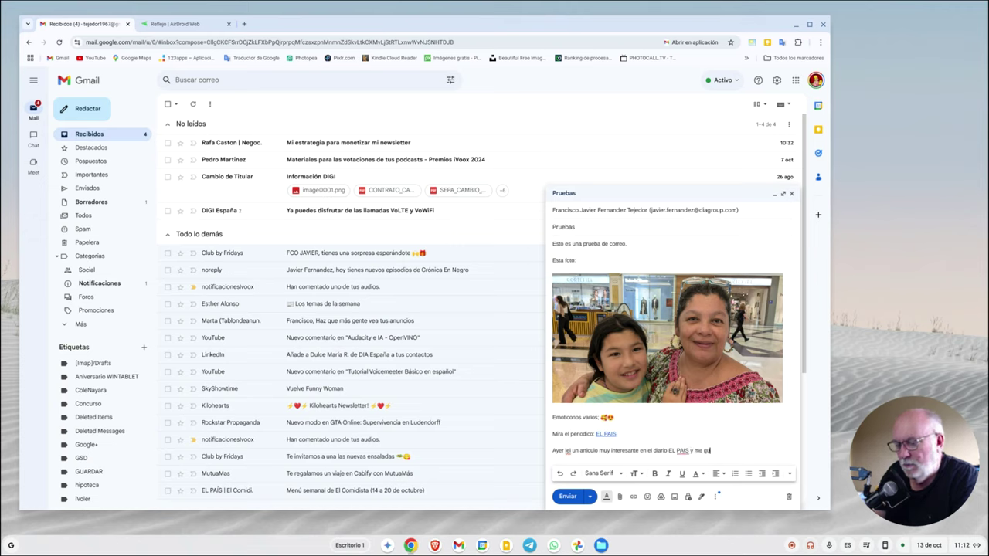
text(sto pesa)
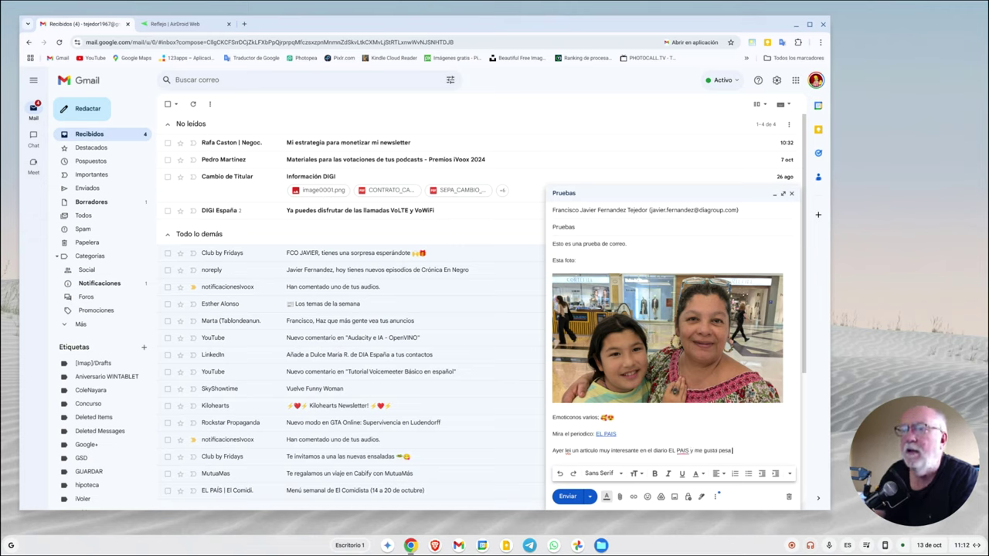
text( a lo)
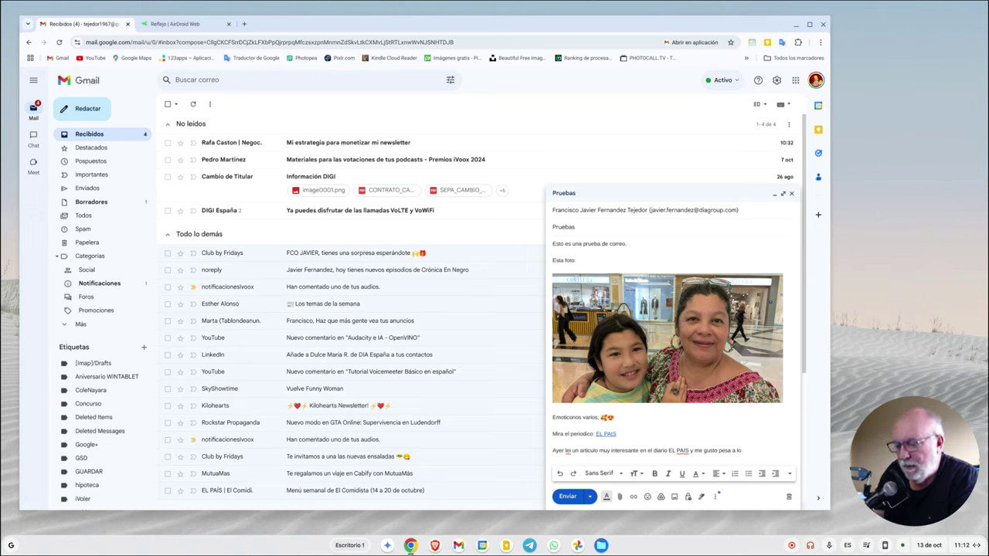
text(sr)
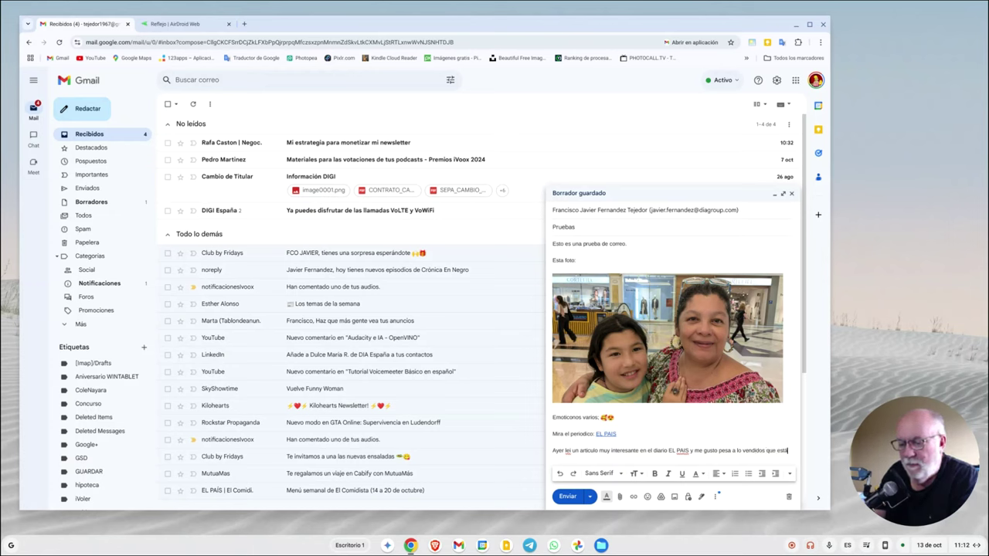
text( al poder.)
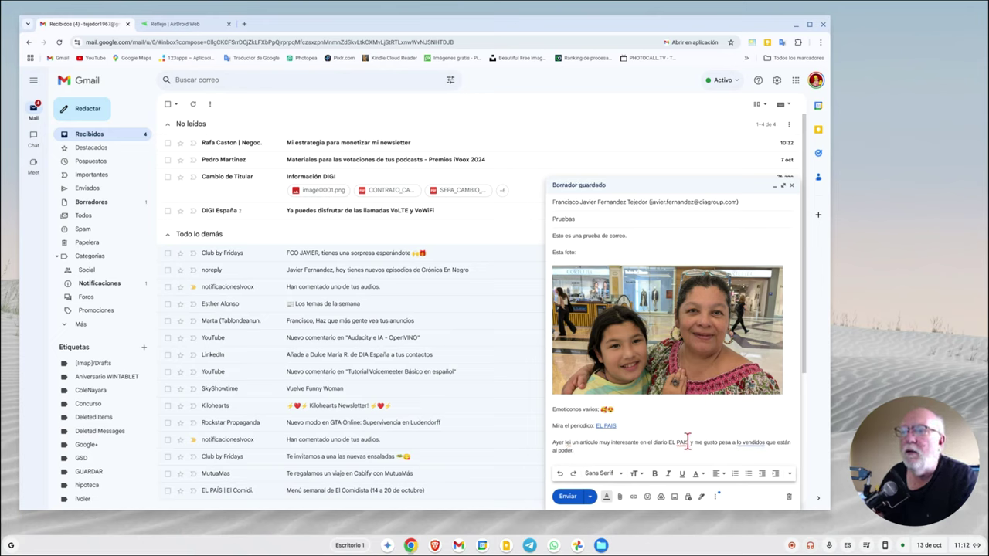
drag(688, 442, 668, 442)
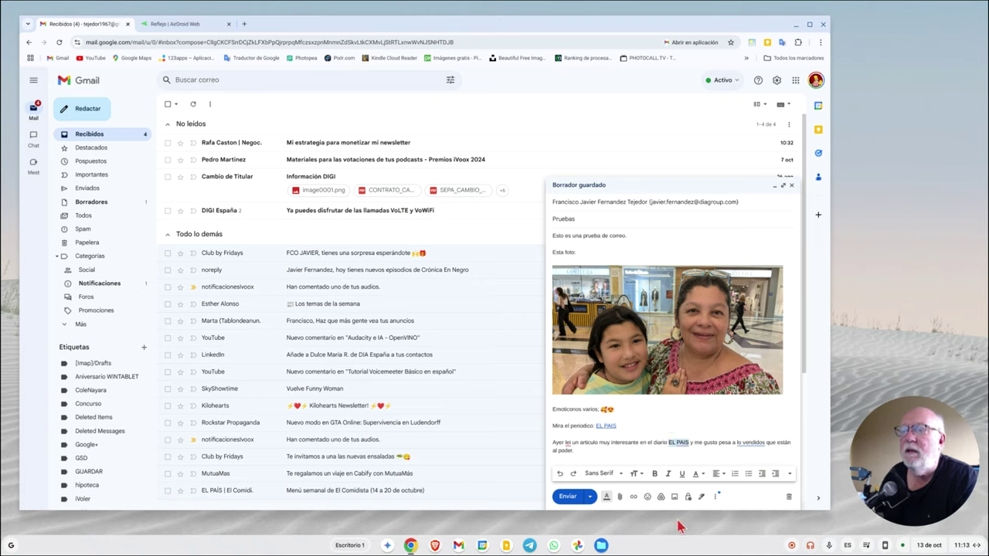
click(634, 498)
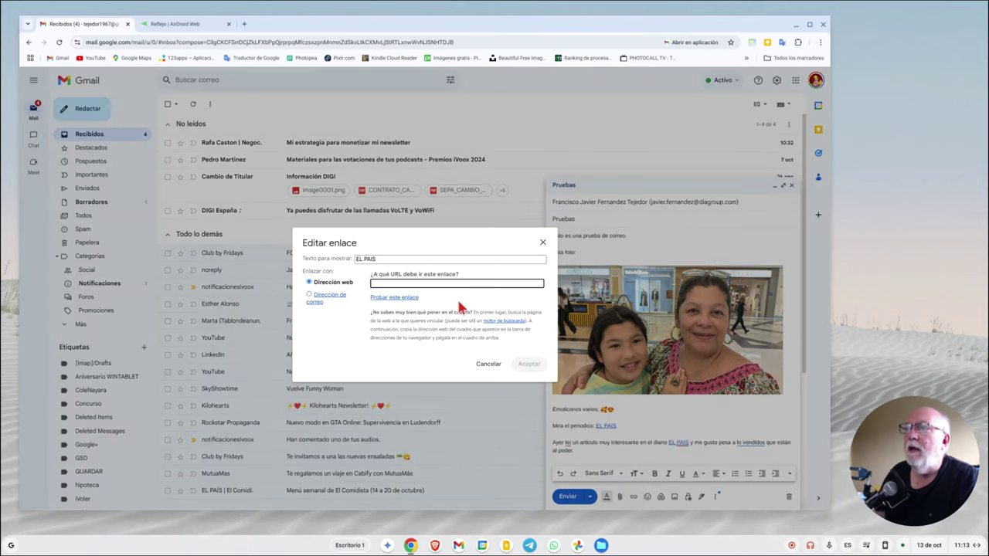
text(http)
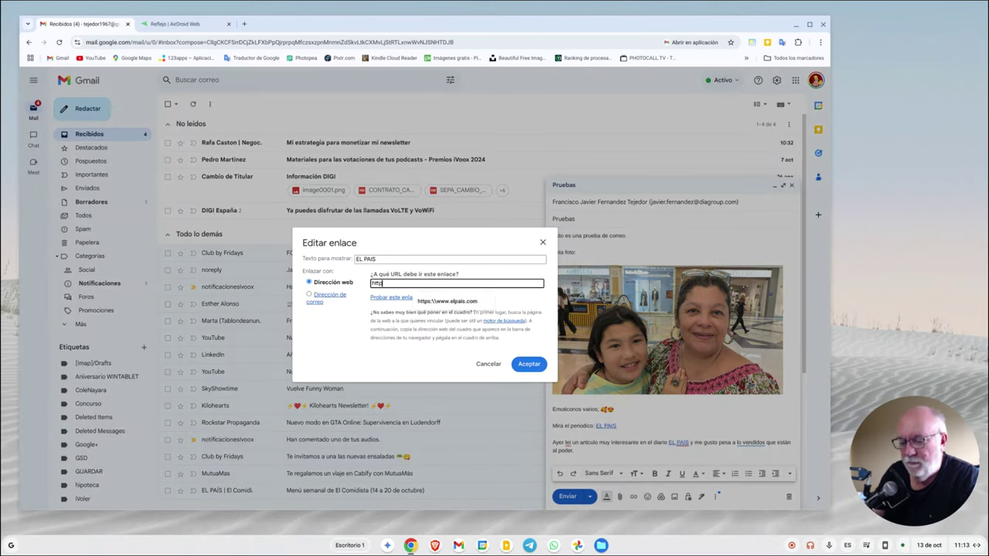
text(s://www.elpais.com)
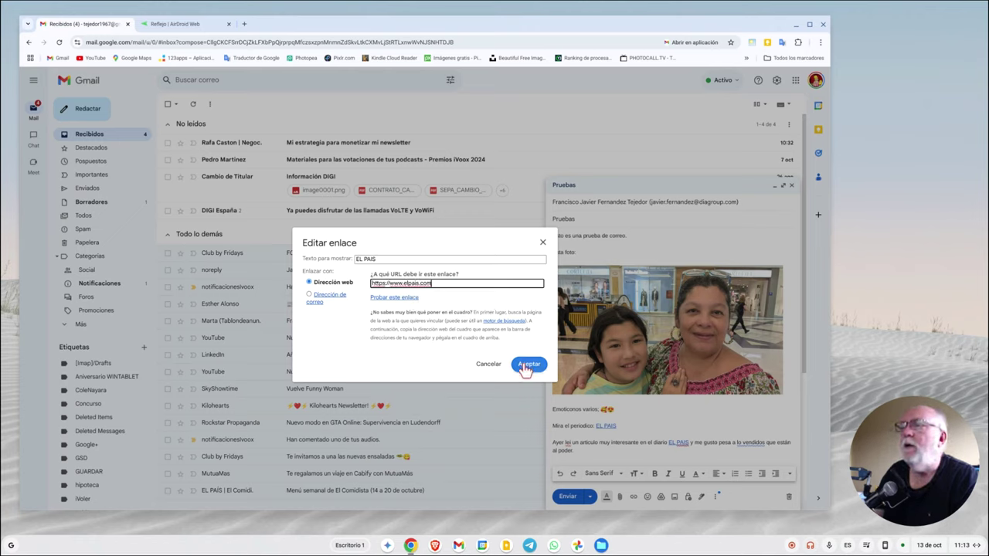
click(528, 364)
click(646, 447)
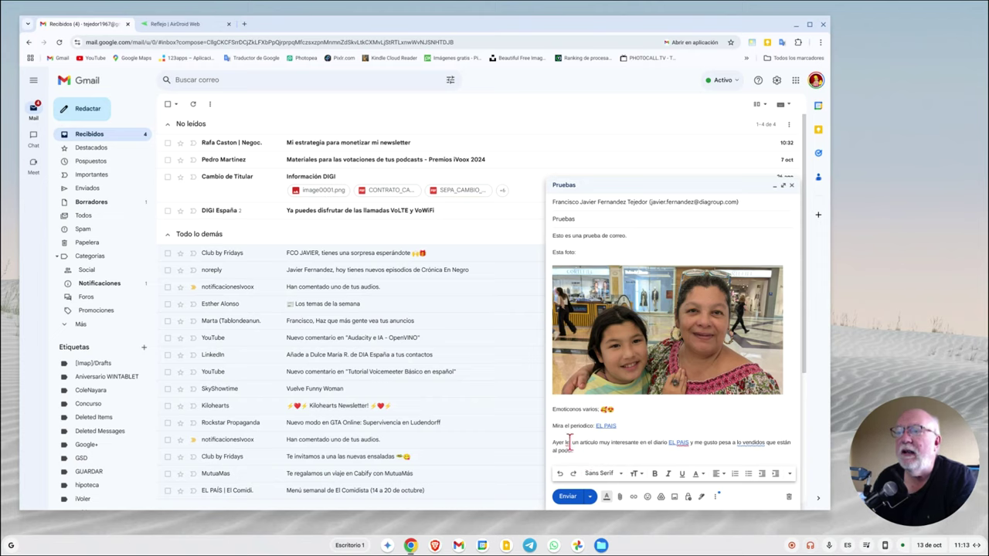
Accept the spelling fix for 'lei', dismiss the 'lo vendidos' suggestion, and add an empty line.
click(567, 442)
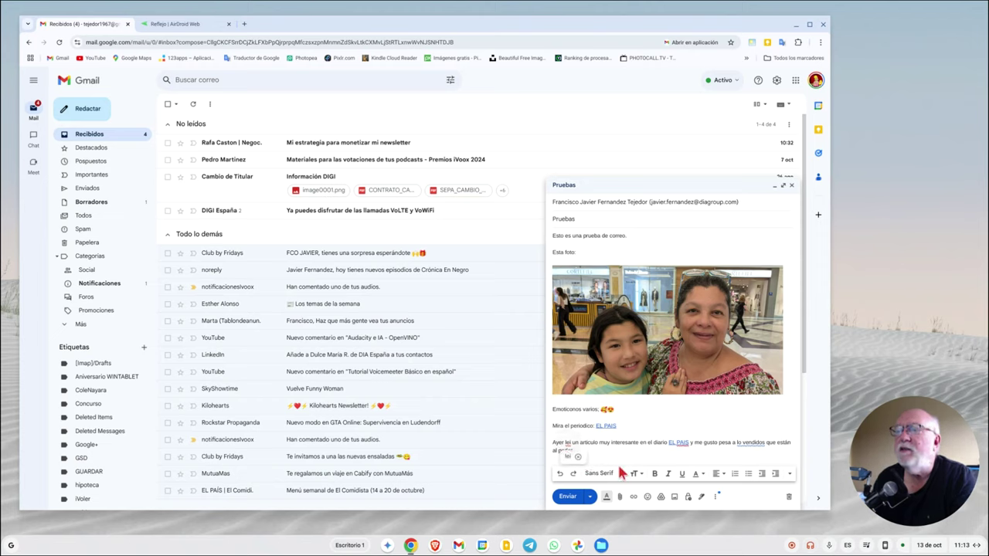
click(568, 457)
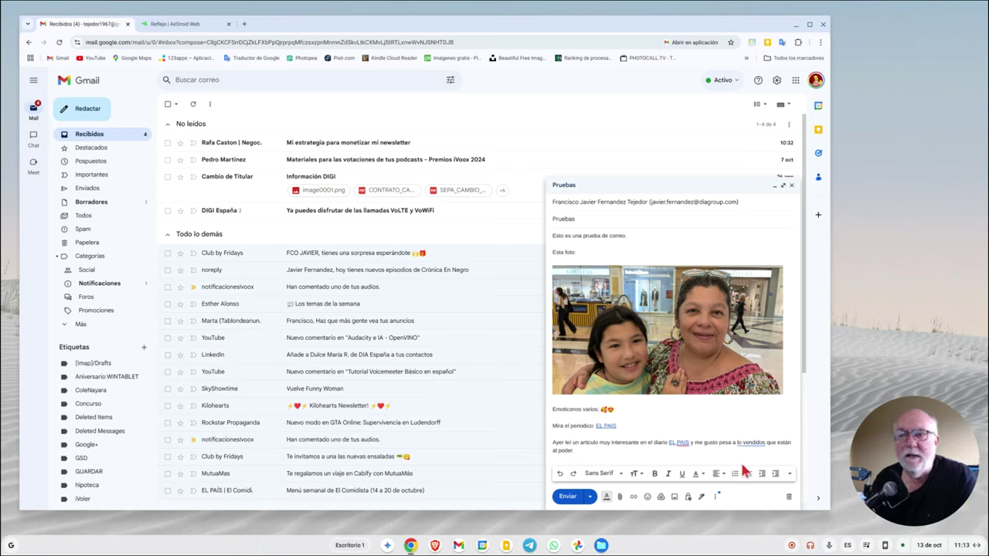
click(745, 442)
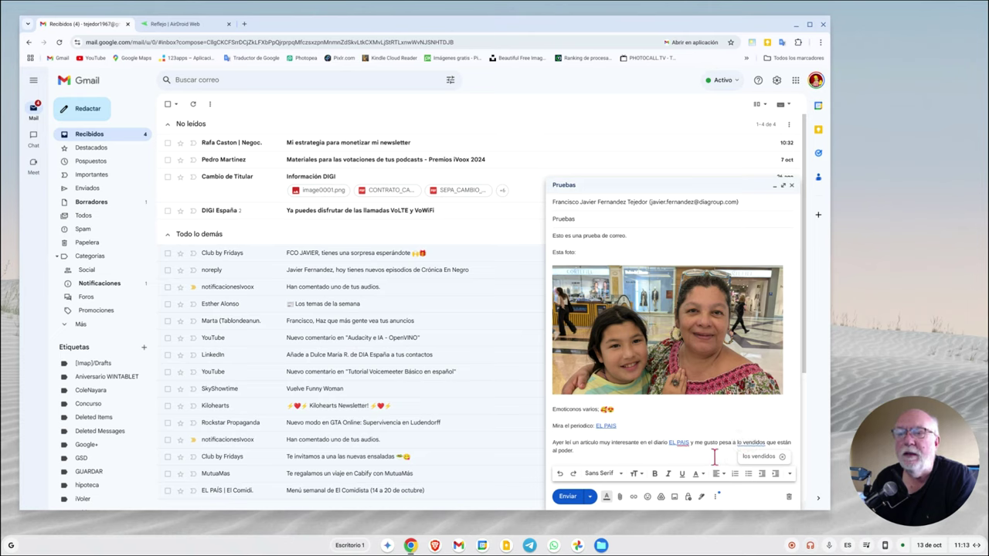
click(716, 458)
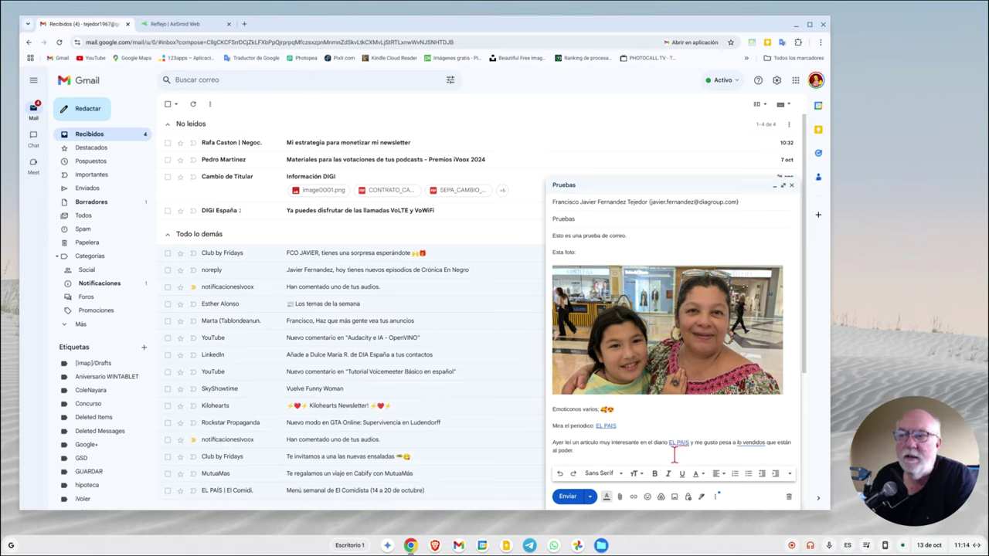
key(Return)
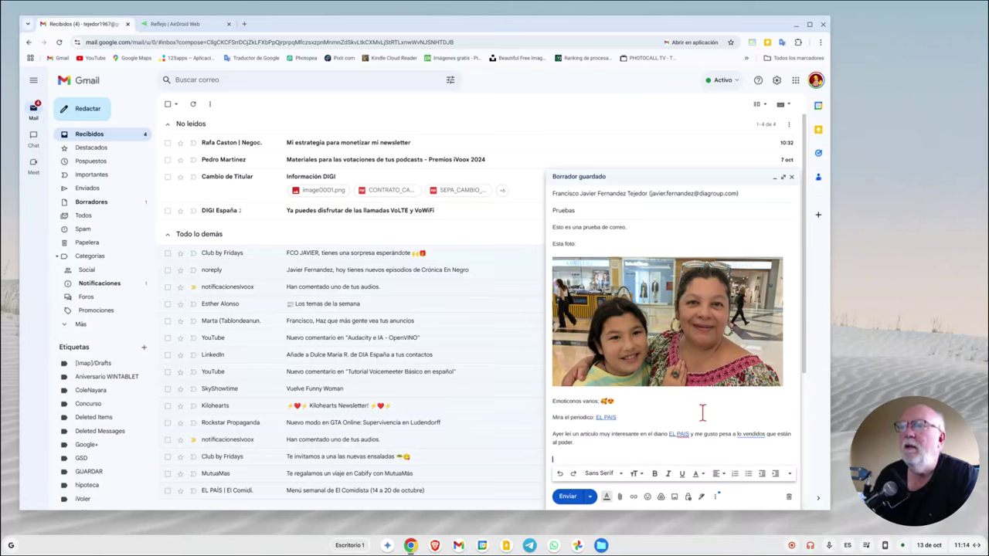
Make 'interesante' bold and underline 'lo vendidos' in the EL PAIS sentence.
double_click(629, 434)
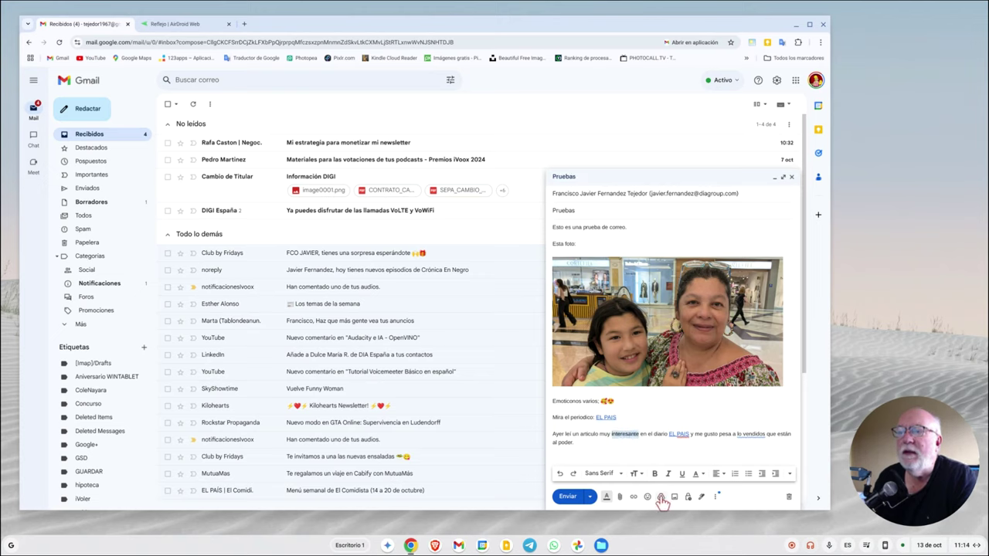
click(655, 474)
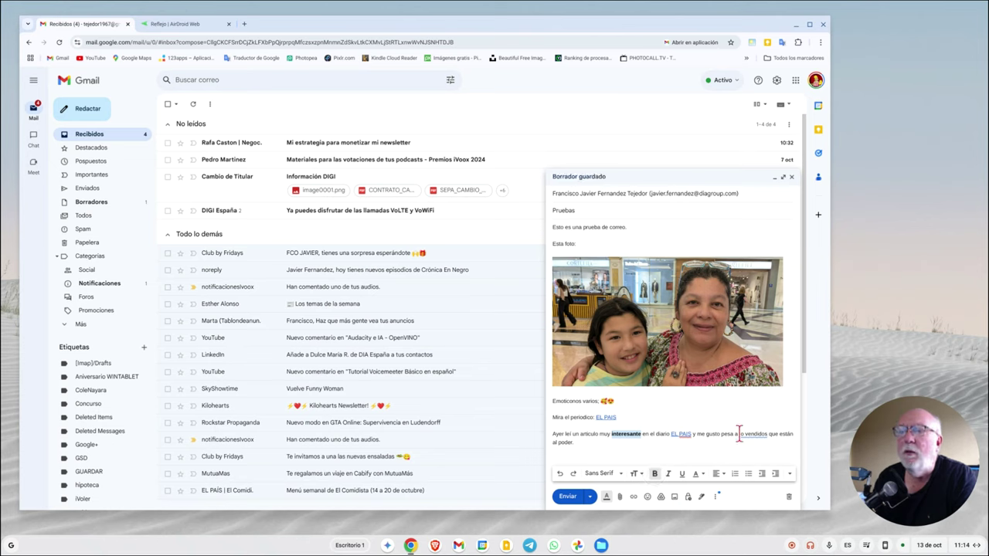
drag(740, 434, 760, 435)
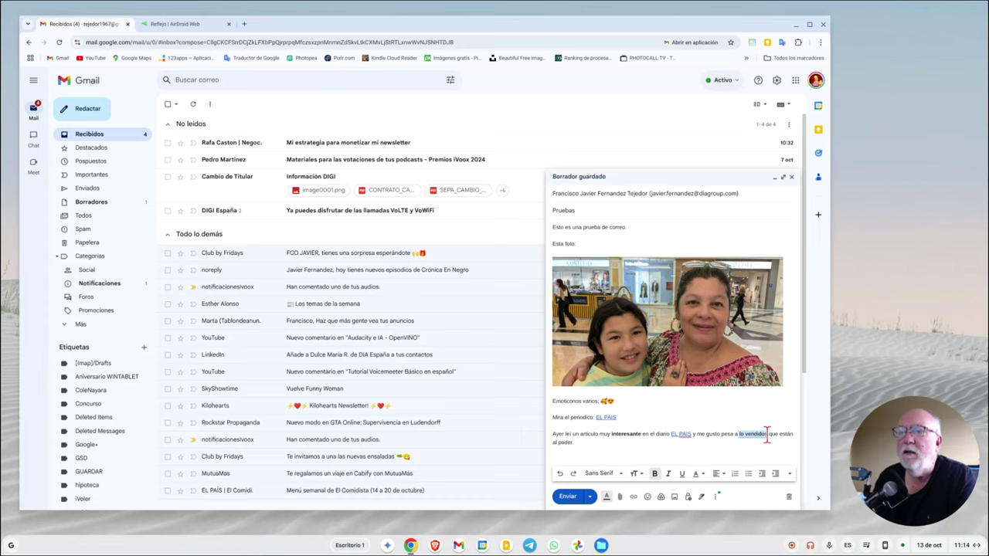
click(683, 479)
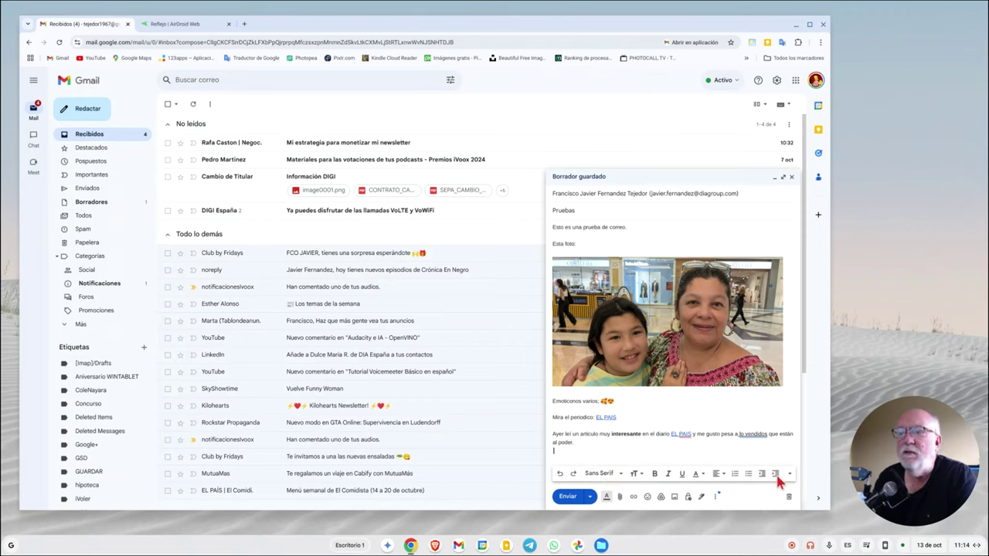
Add the line 'Esto es grande.' and set the word 'grande' to the Grande text size.
click(634, 473)
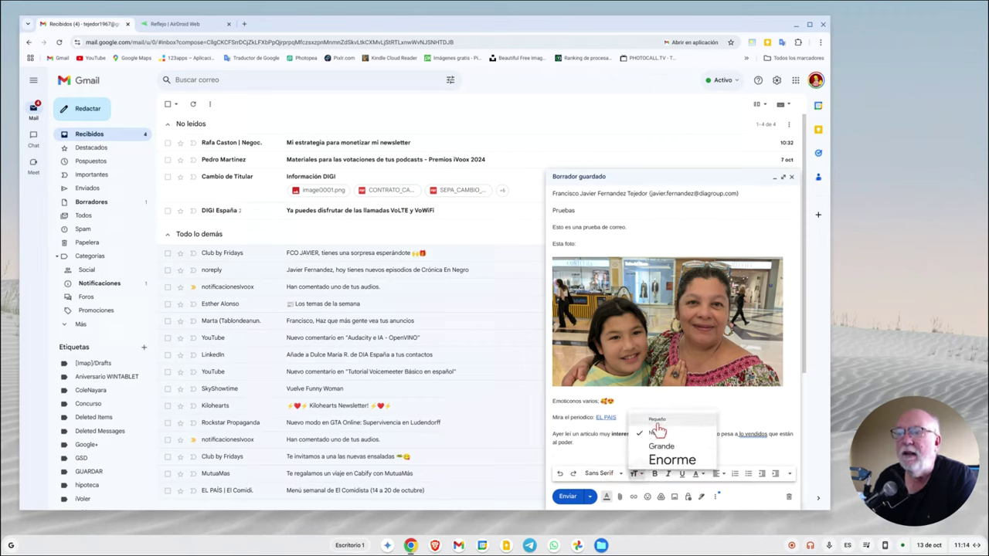
click(608, 446)
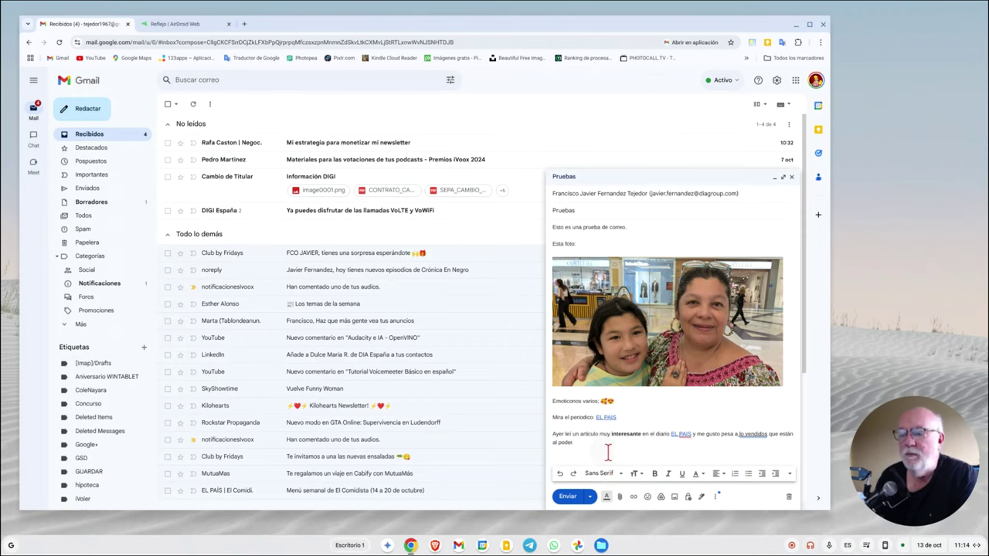
key(Return)
text(Esto es grande.)
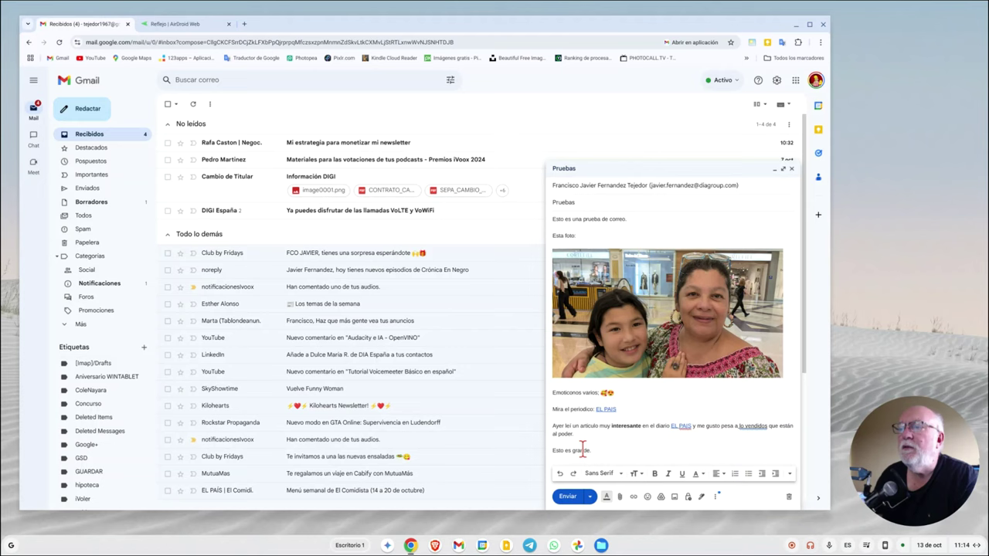
double_click(581, 450)
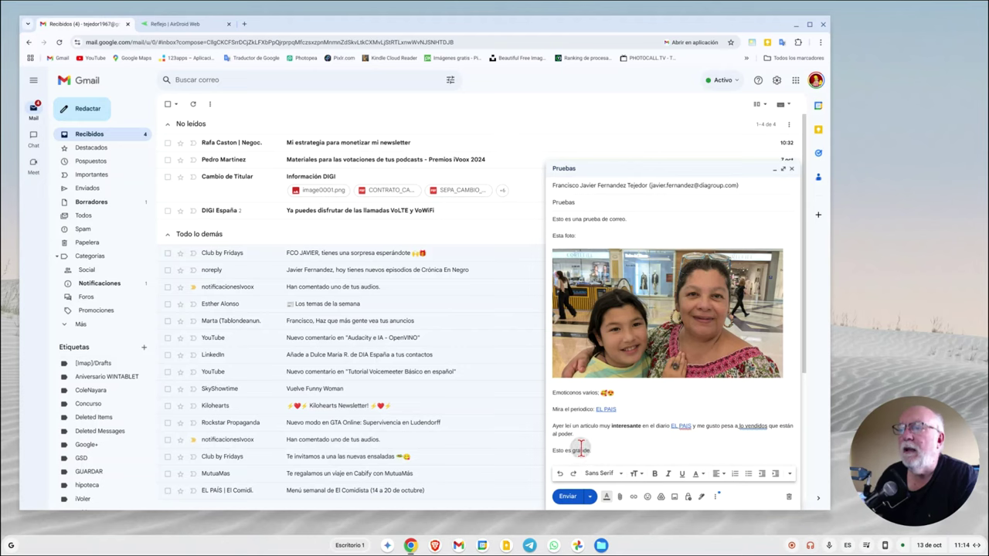
click(635, 477)
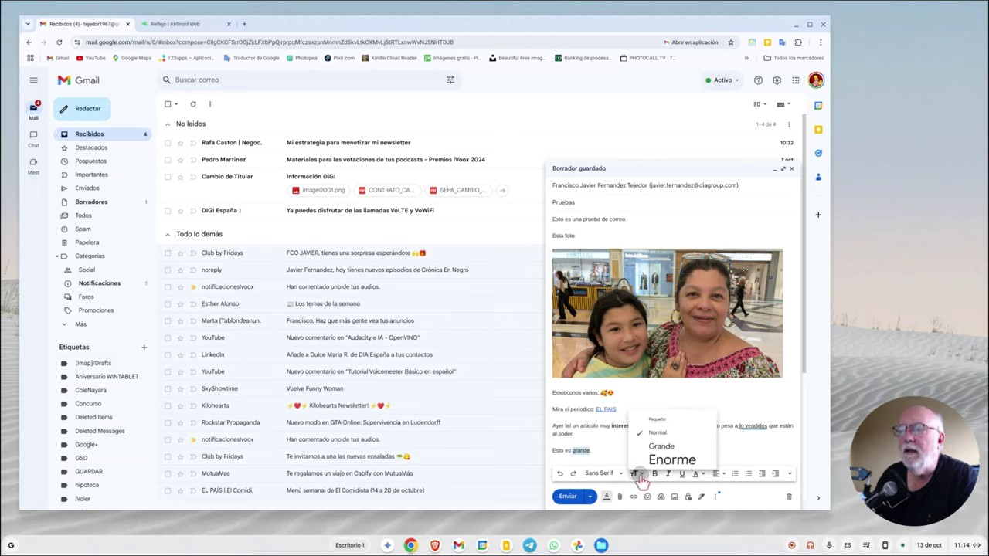
click(656, 447)
click(637, 456)
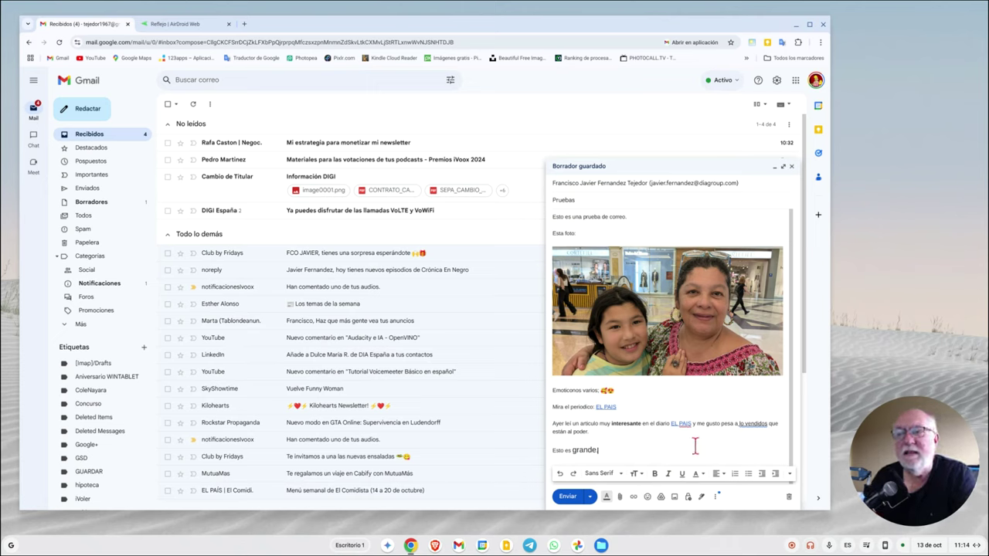
scroll(672, 332, down, 1)
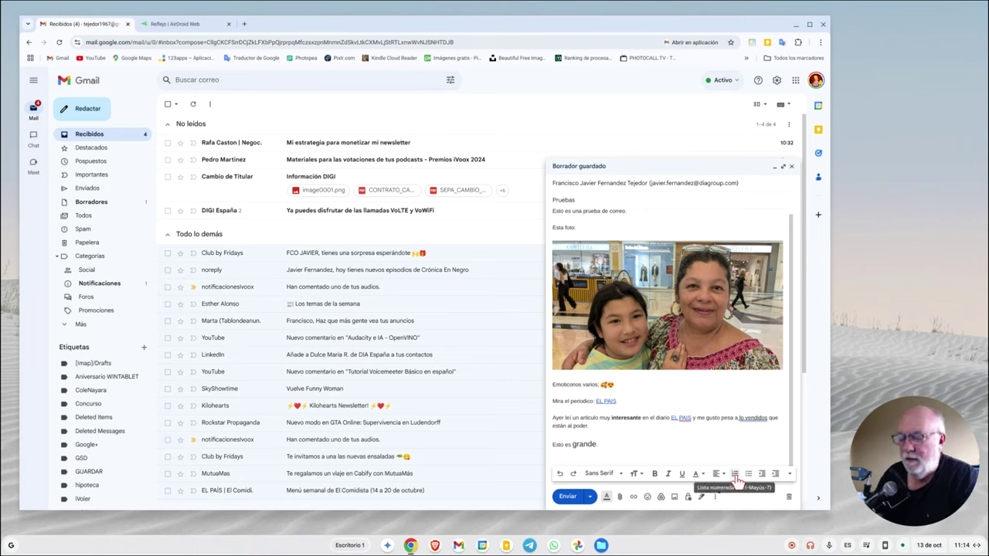
Add the heading line 'Lista de la compra:' to the draft body.
click(736, 474)
text(Lista de la compra)
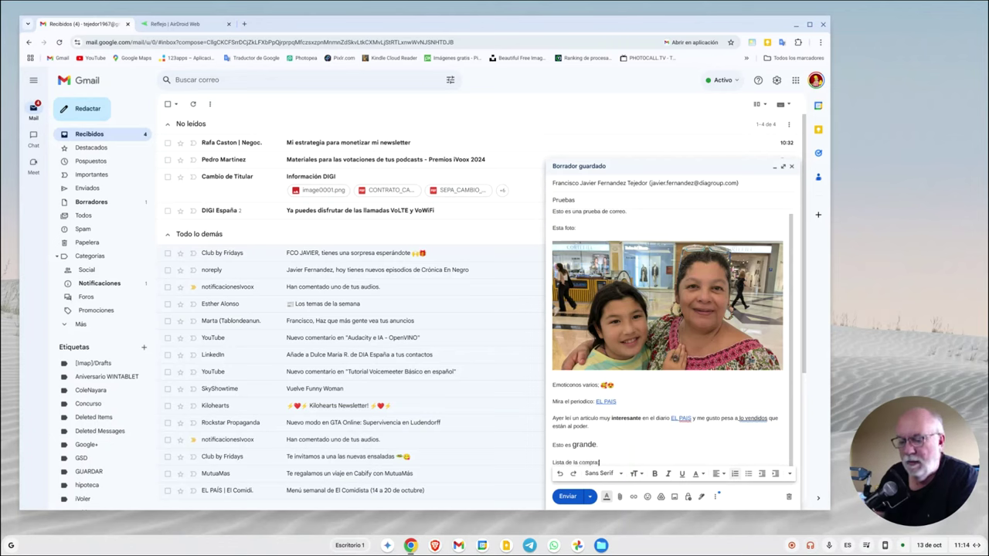
text(:)
key(Return)
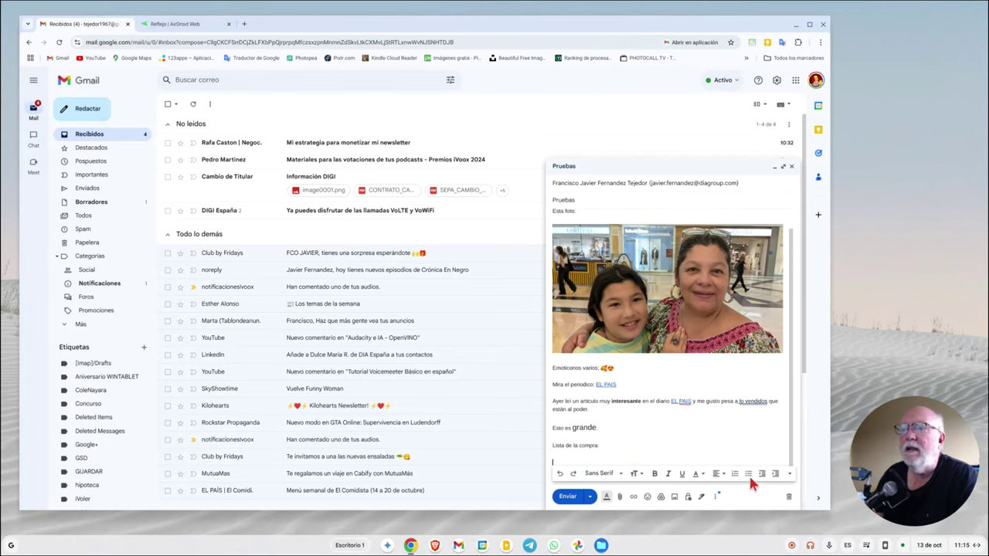
Add a bulleted list of Agua, Pan, Leche and Huevos, then end the list.
click(748, 474)
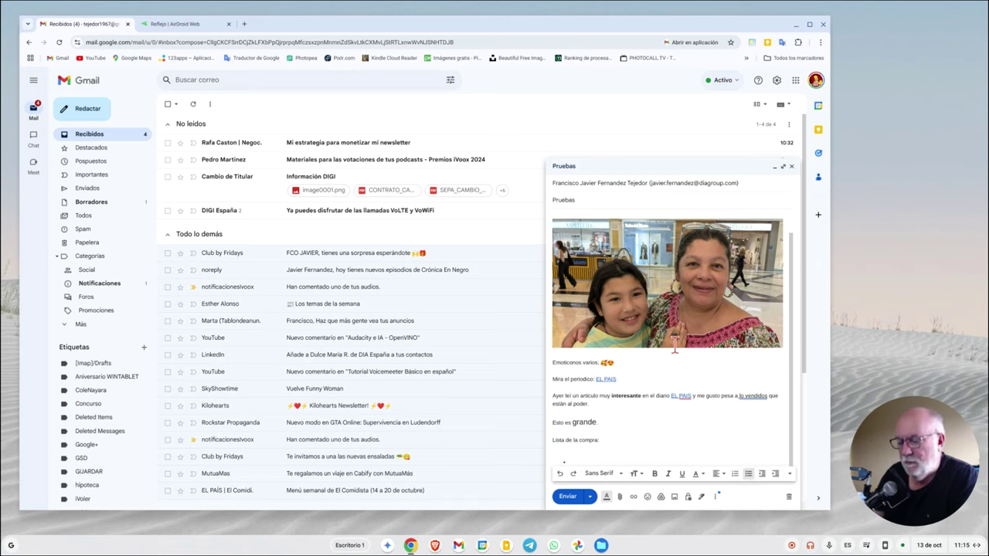
text(Agua)
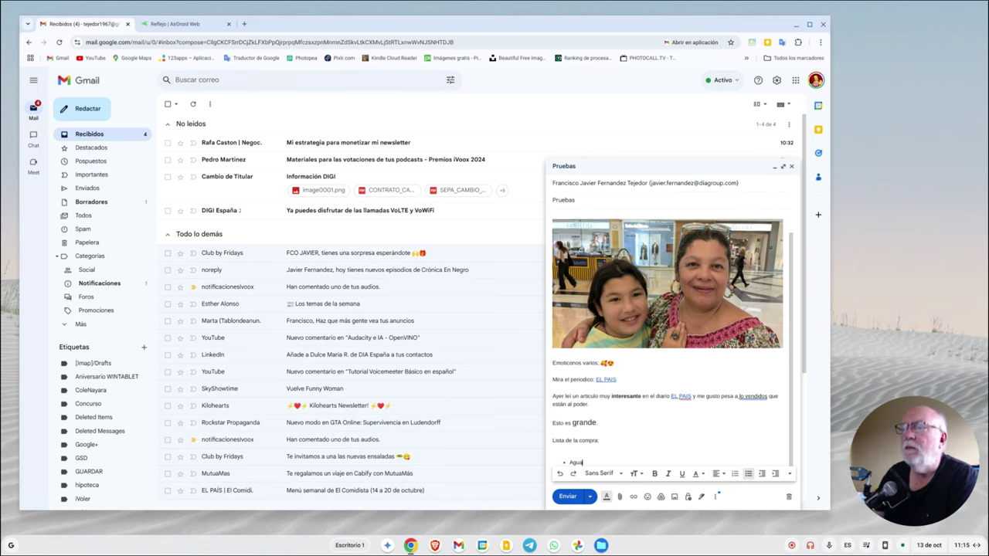
key(Return)
text(Pan)
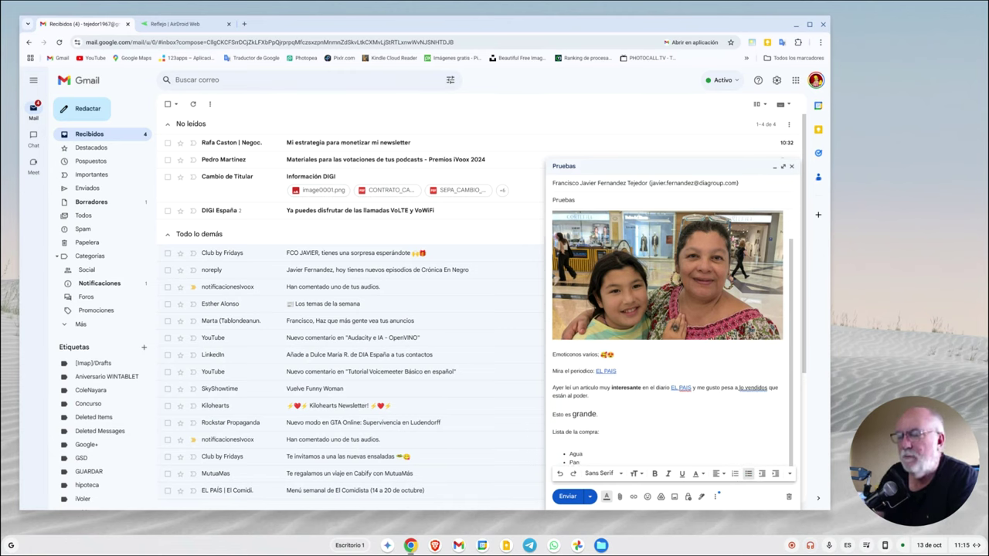
key(Return)
text(Leche)
key(Return)
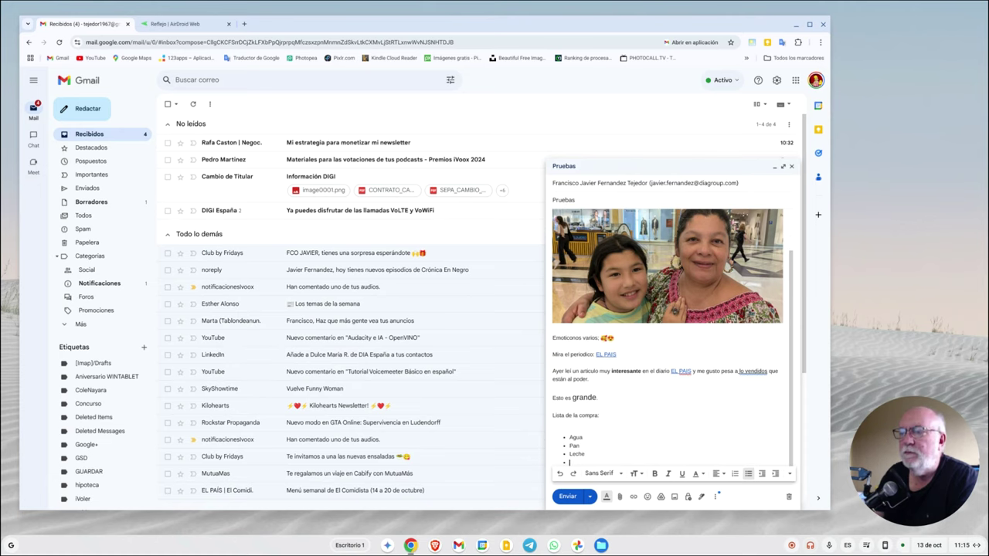
text(Huevos)
key(Return)
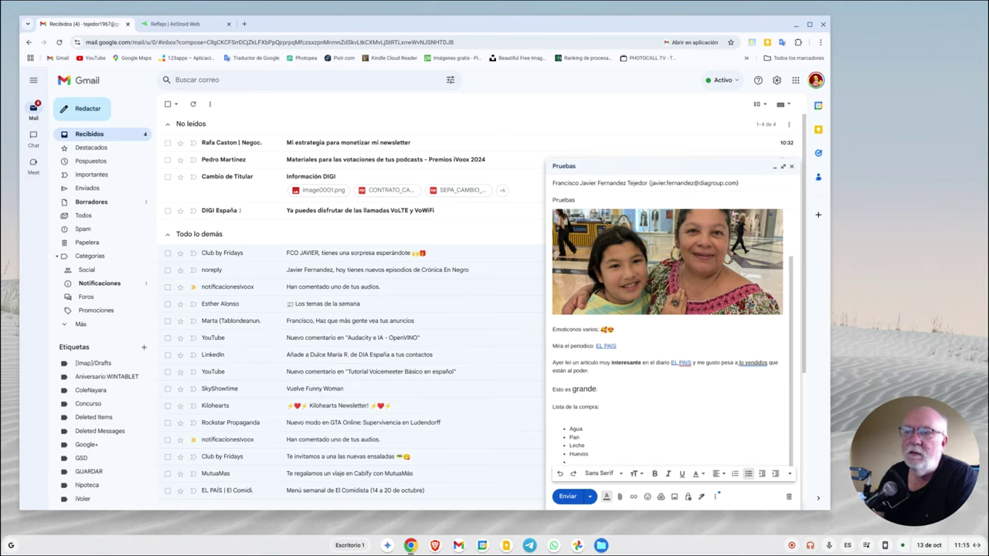
key(Return)
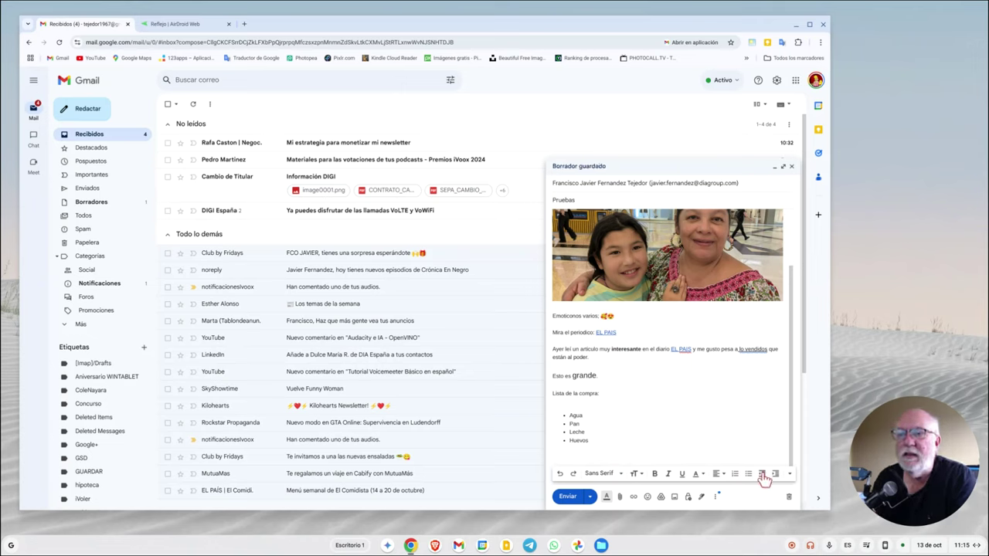
click(790, 474)
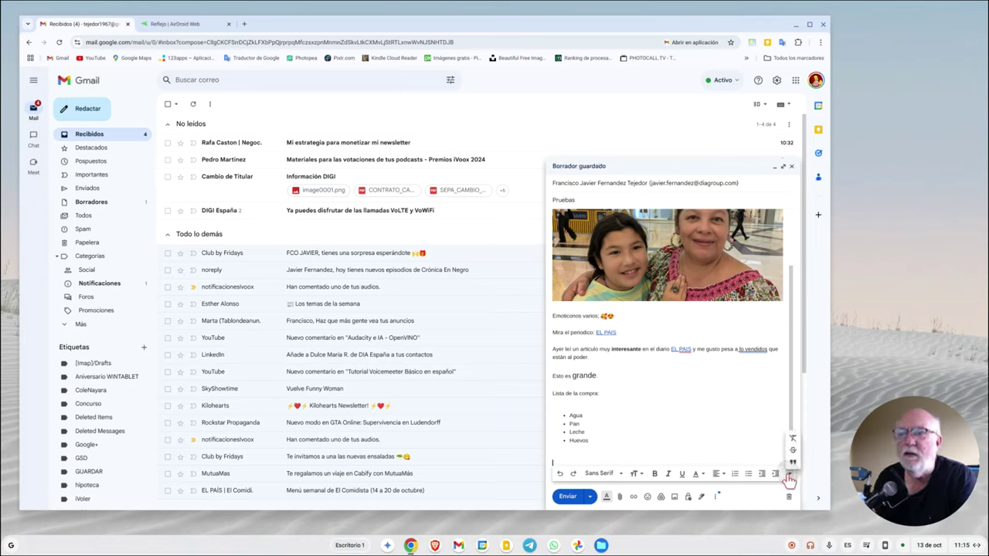
click(579, 453)
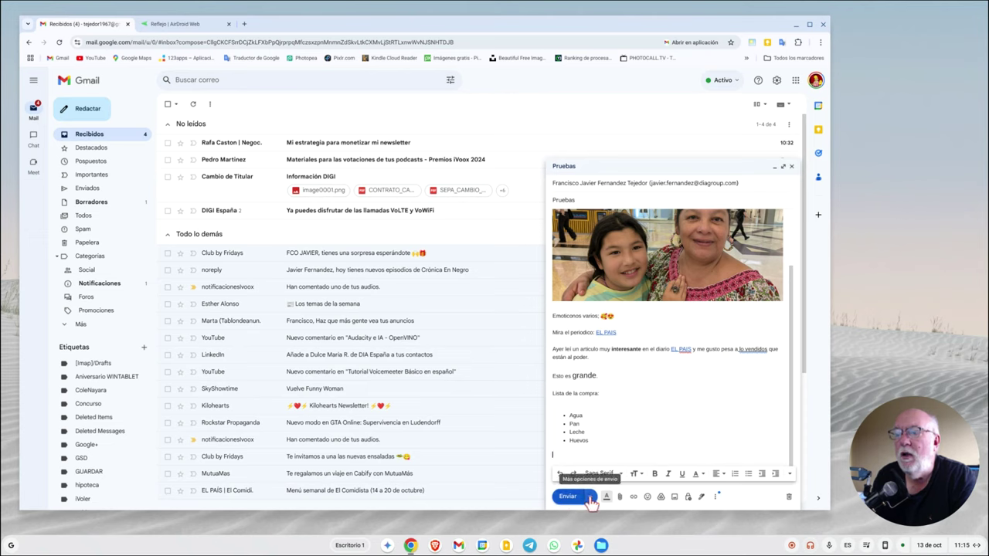
click(590, 499)
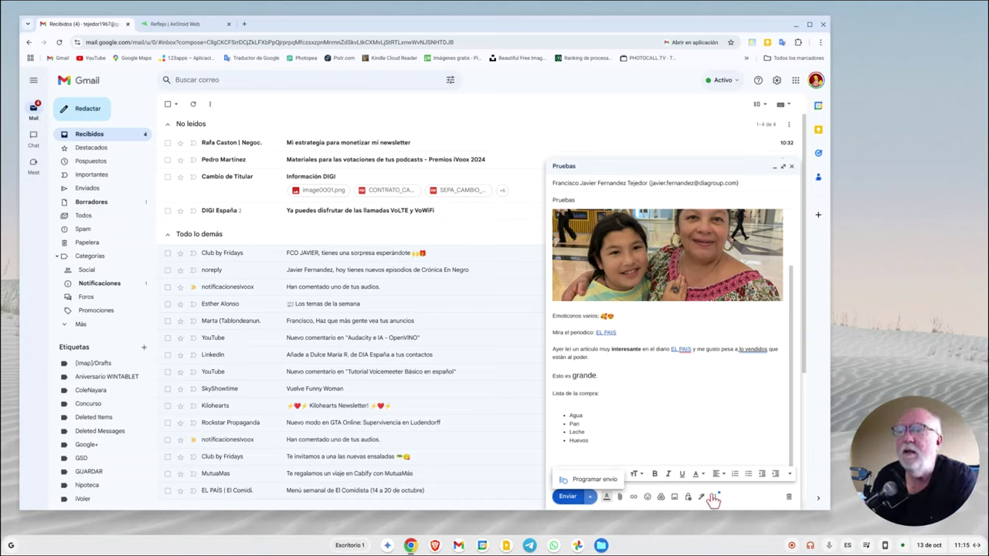
click(758, 497)
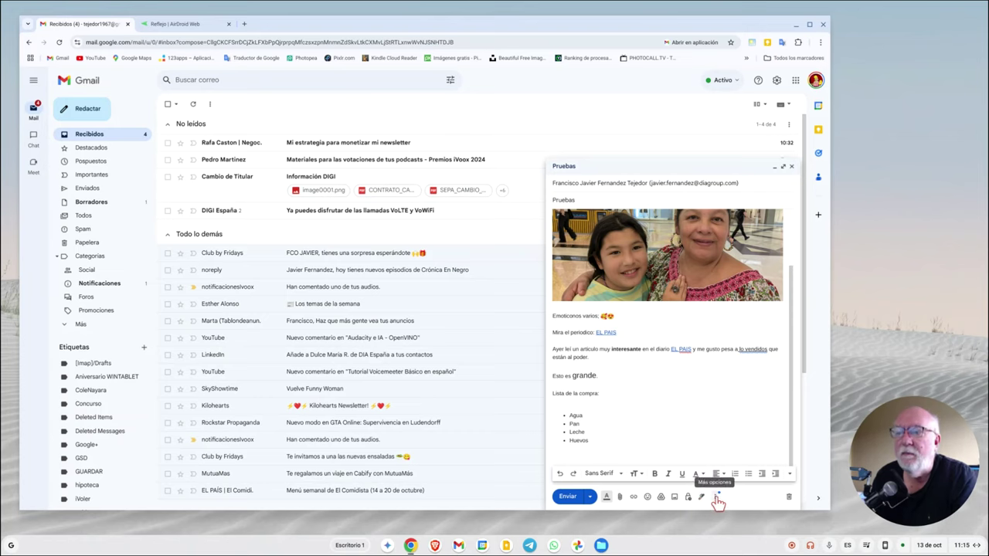
click(715, 497)
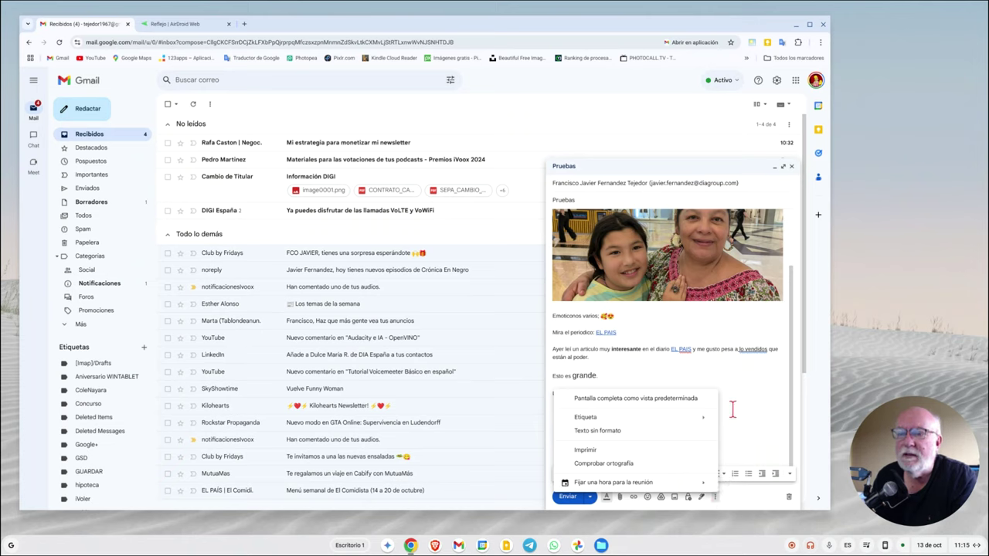
click(753, 510)
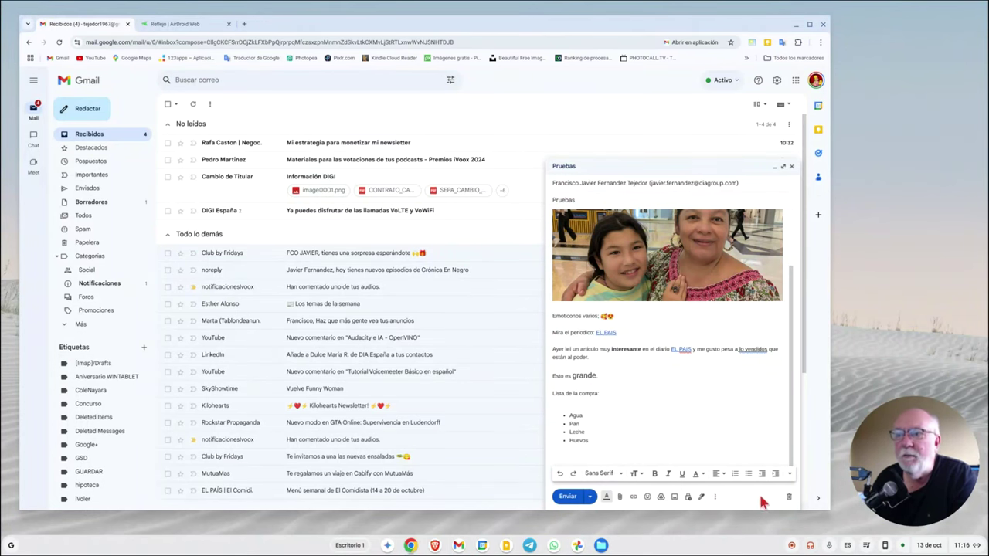
Review the Pruebas draft body, then discard it with the trash icon to return to the inbox.
scroll(760, 408, up, 2)
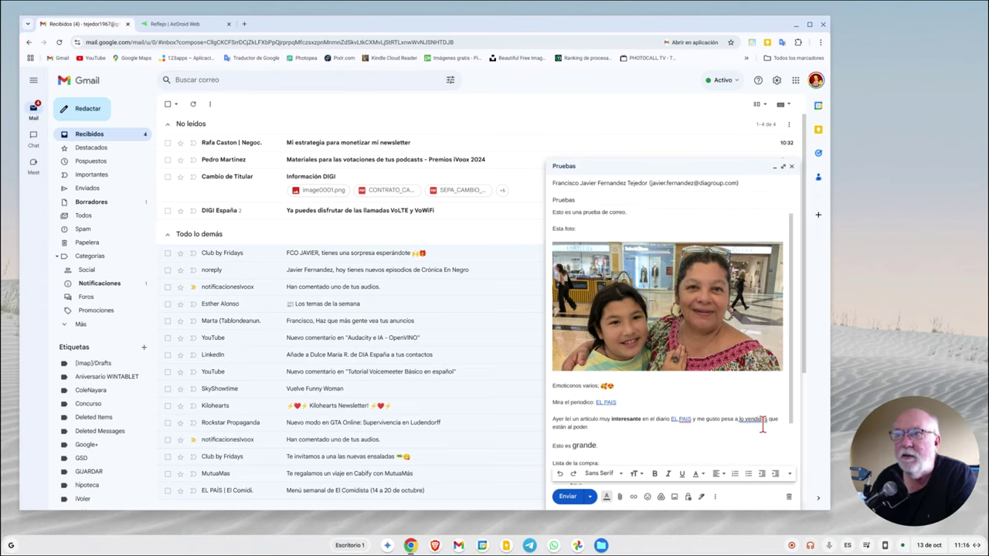
scroll(757, 417, down, 2)
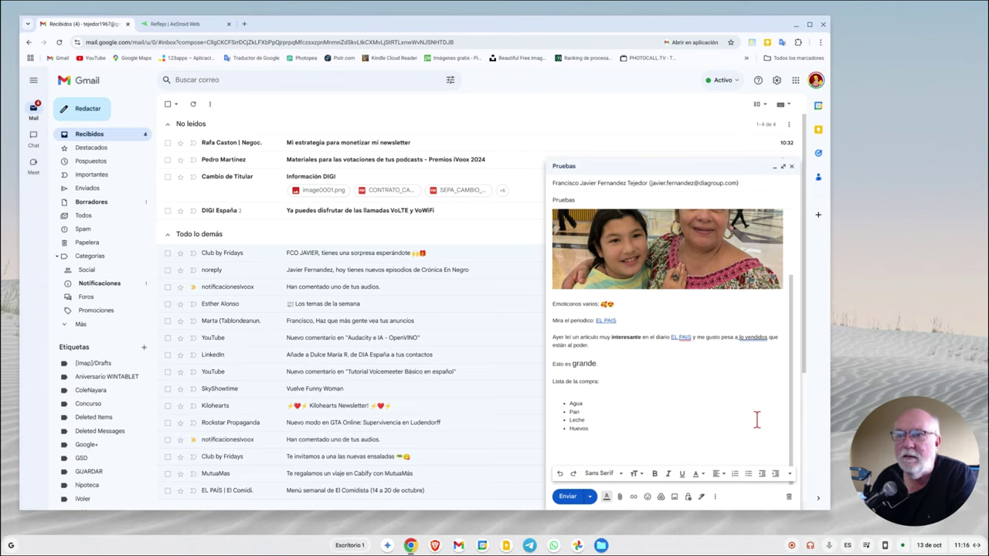
click(789, 499)
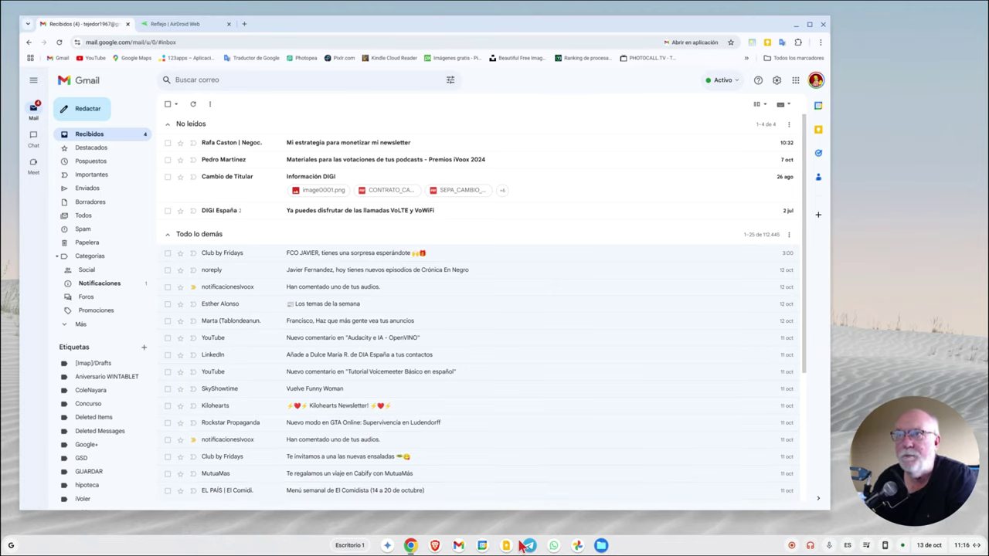
mouse_move(464, 210)
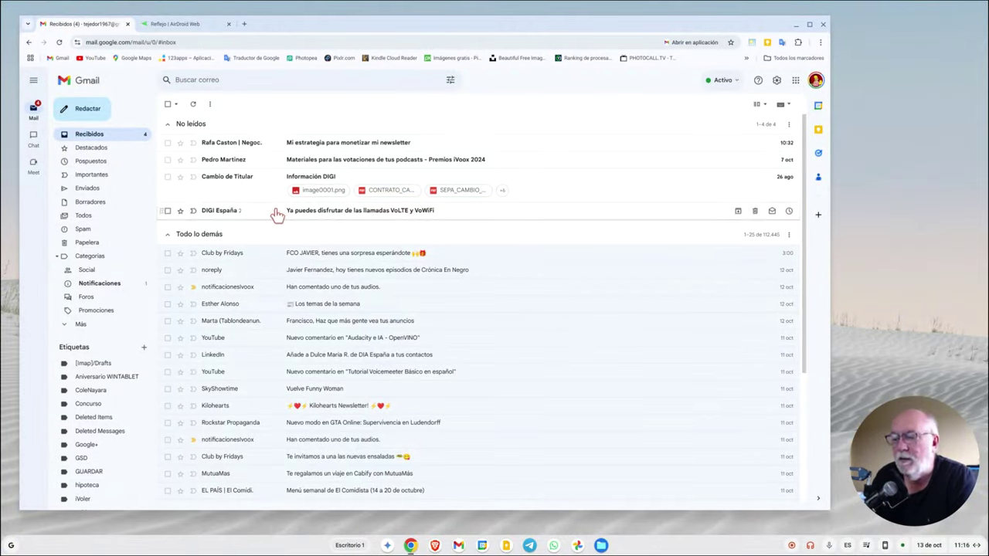
click(194, 23)
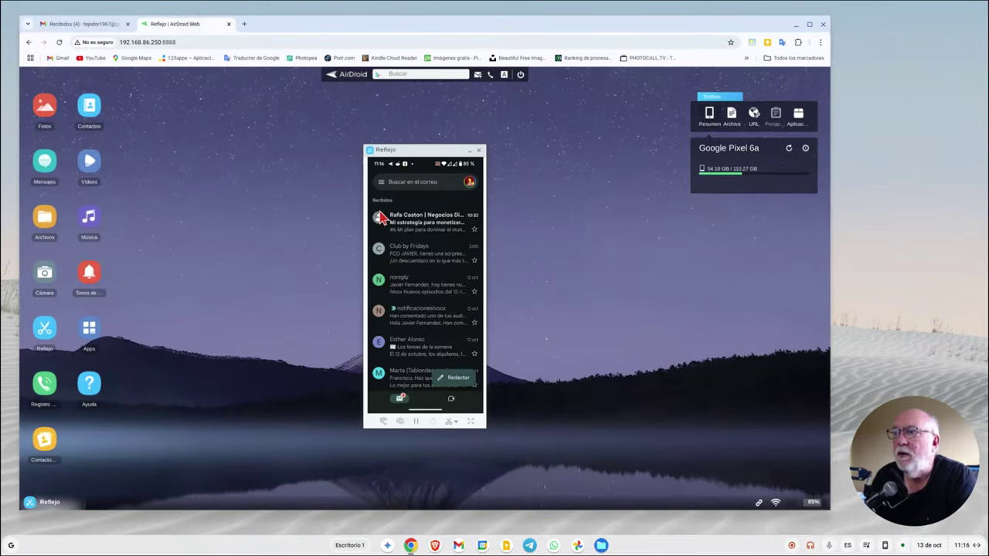
click(471, 421)
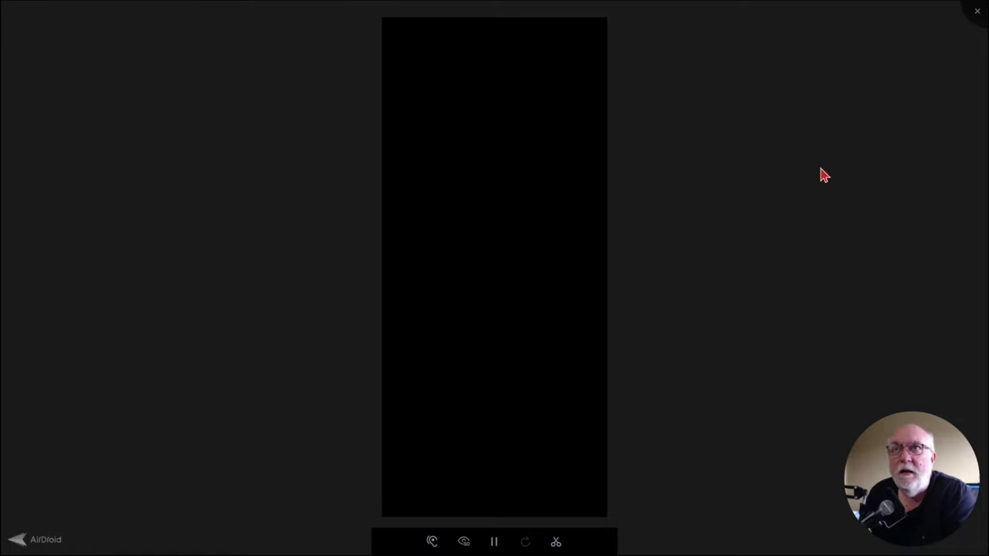
click(977, 11)
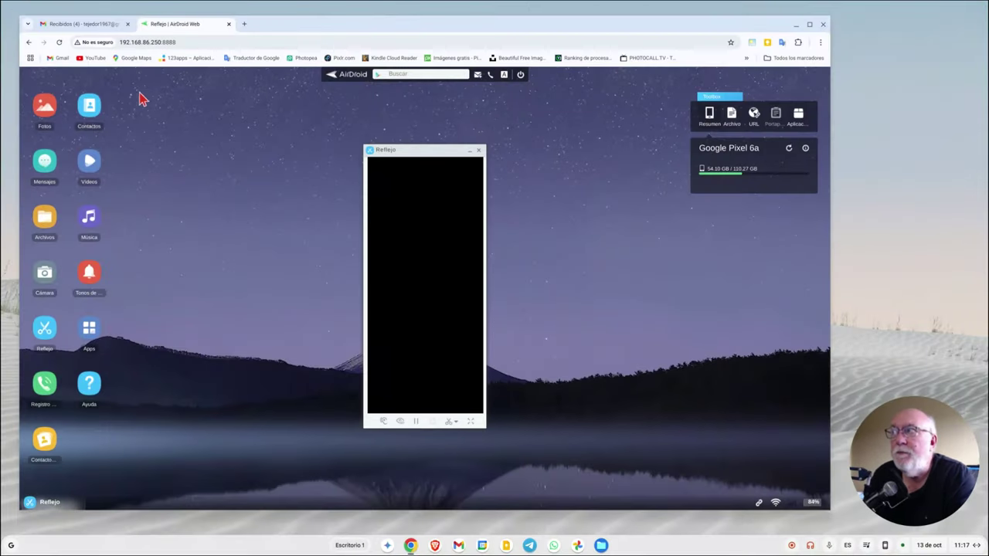
click(78, 25)
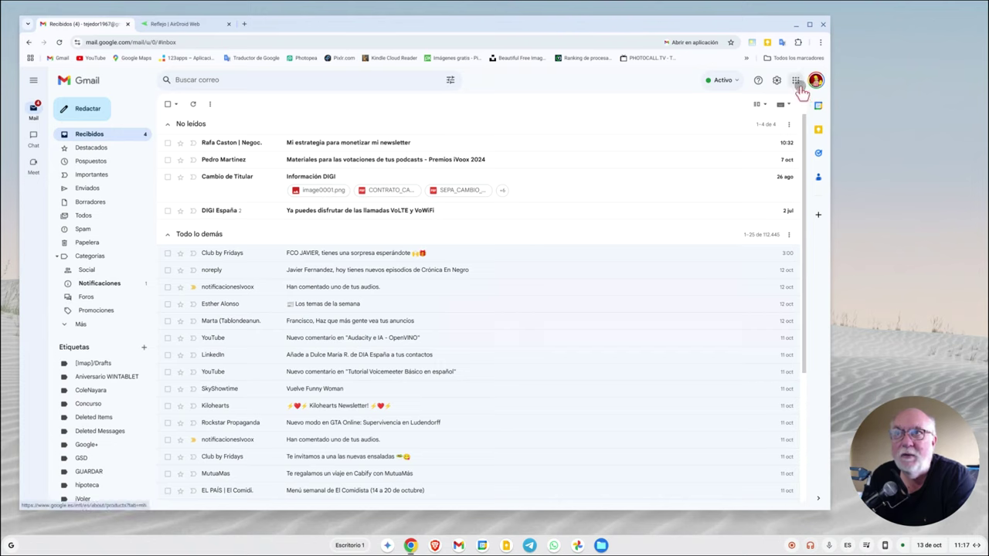
click(795, 80)
scroll(761, 146, down, 1)
scroll(761, 155, down, 2)
scroll(757, 170, down, 2)
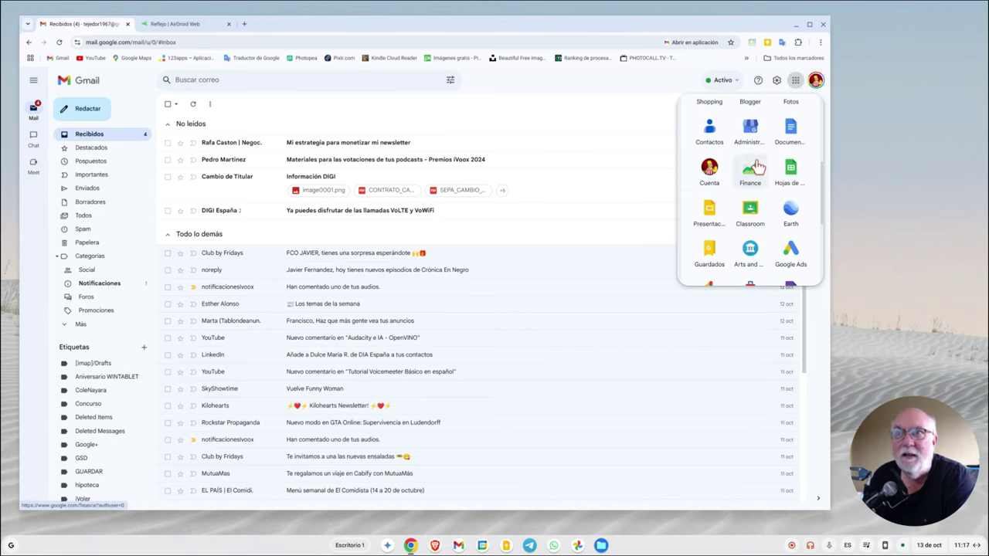
scroll(756, 186, down, 2)
scroll(753, 196, up, 2)
scroll(753, 195, up, 5)
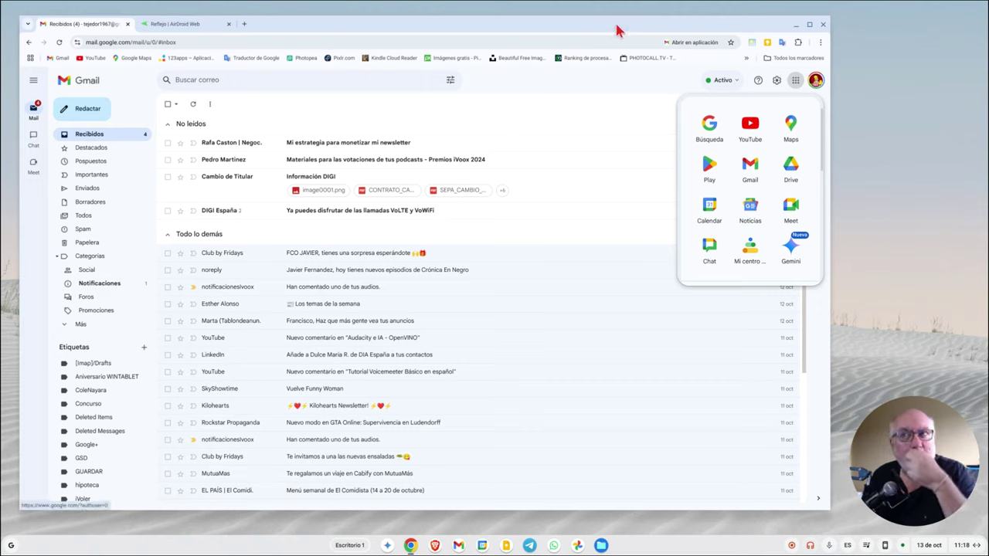
click(631, 89)
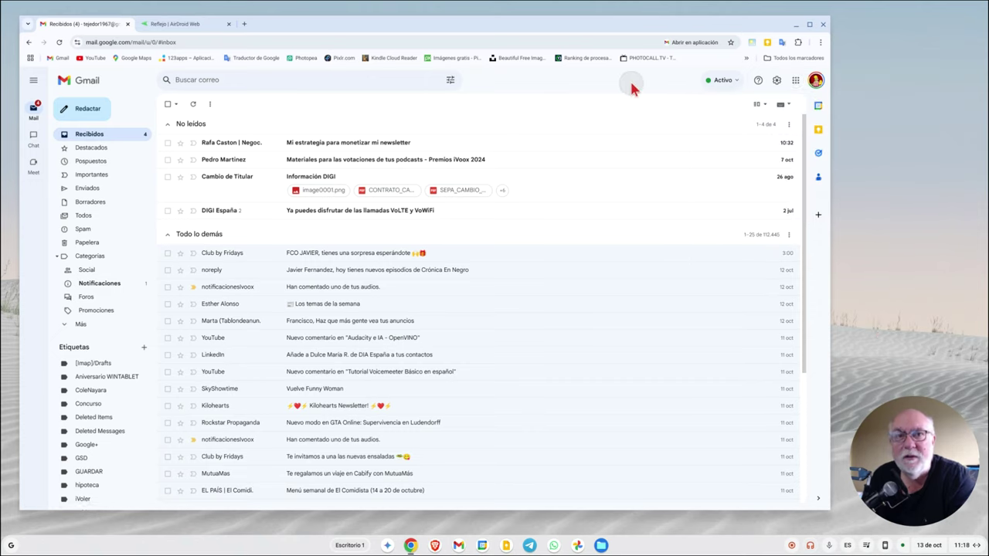